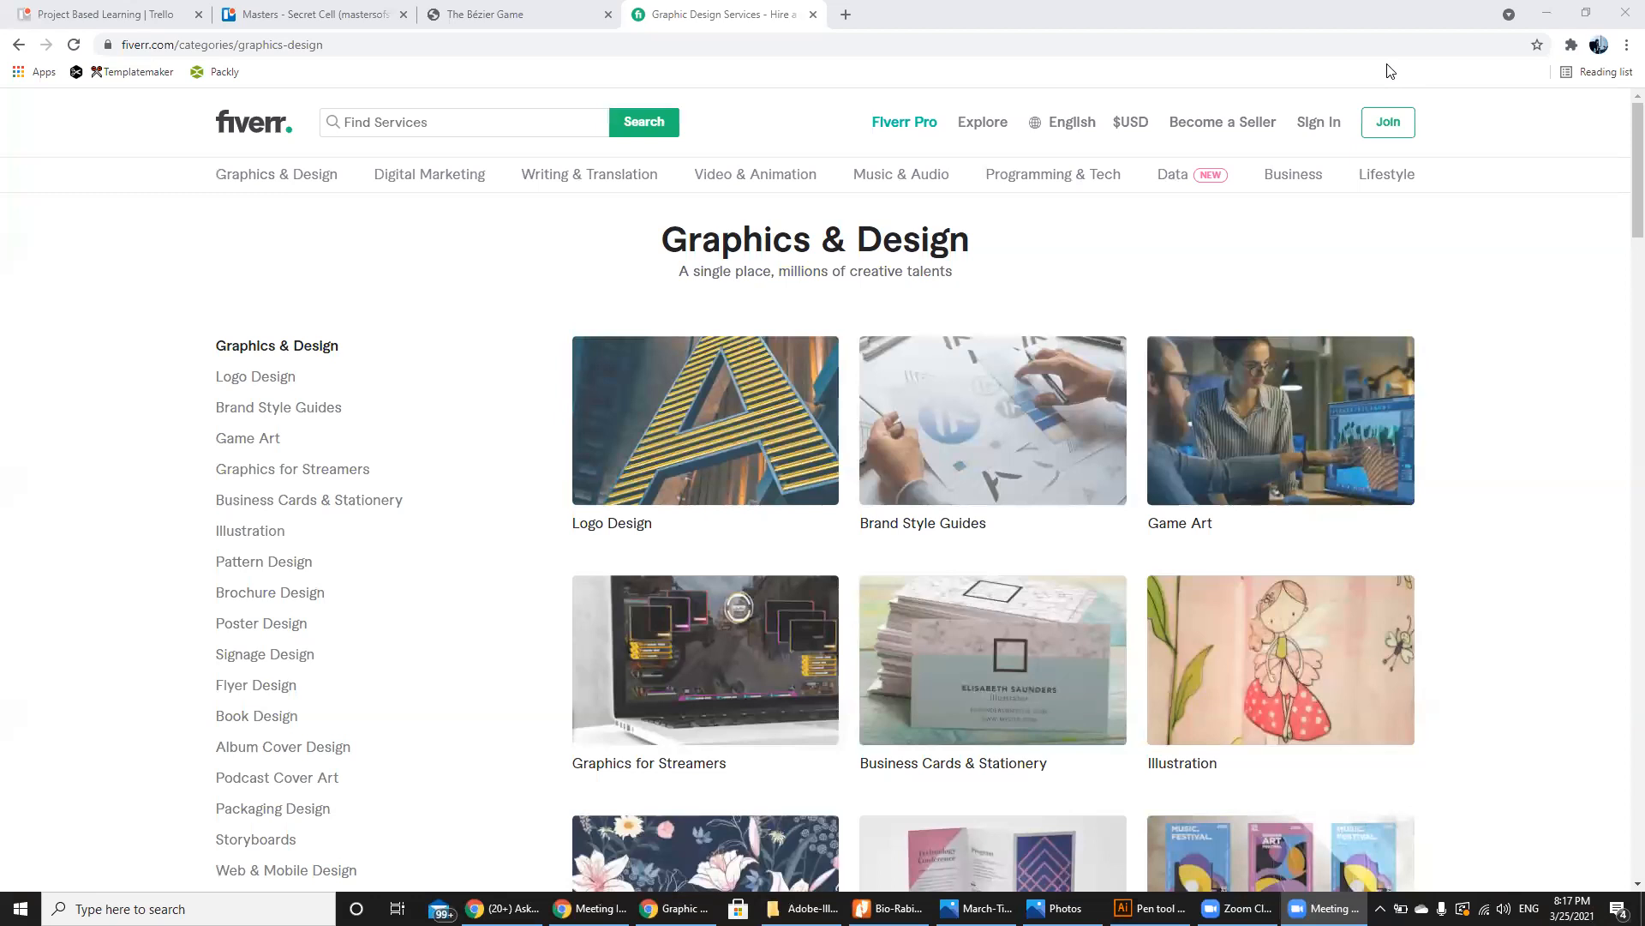
# Step: Look through the Graphics & Design subcategories on the Fiverr category page
pyautogui.scroll(-2, 168, 494)
pyautogui.scroll(-3, 168, 494)
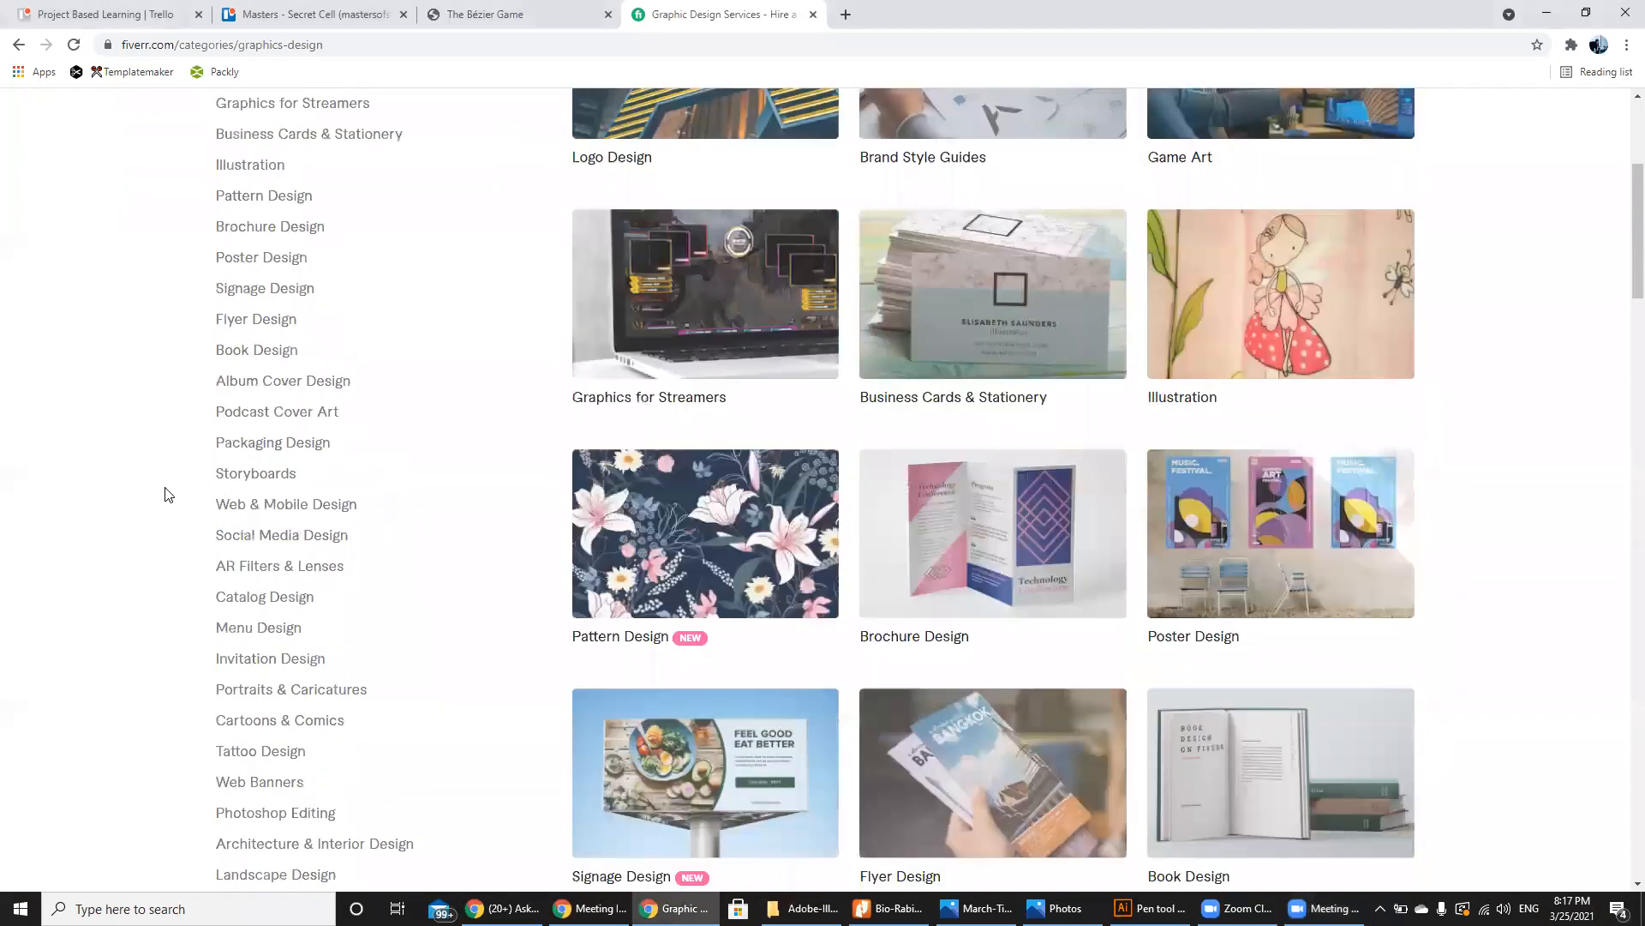
pyautogui.scroll(-10, 168, 494)
pyautogui.scroll(15, 313, 463)
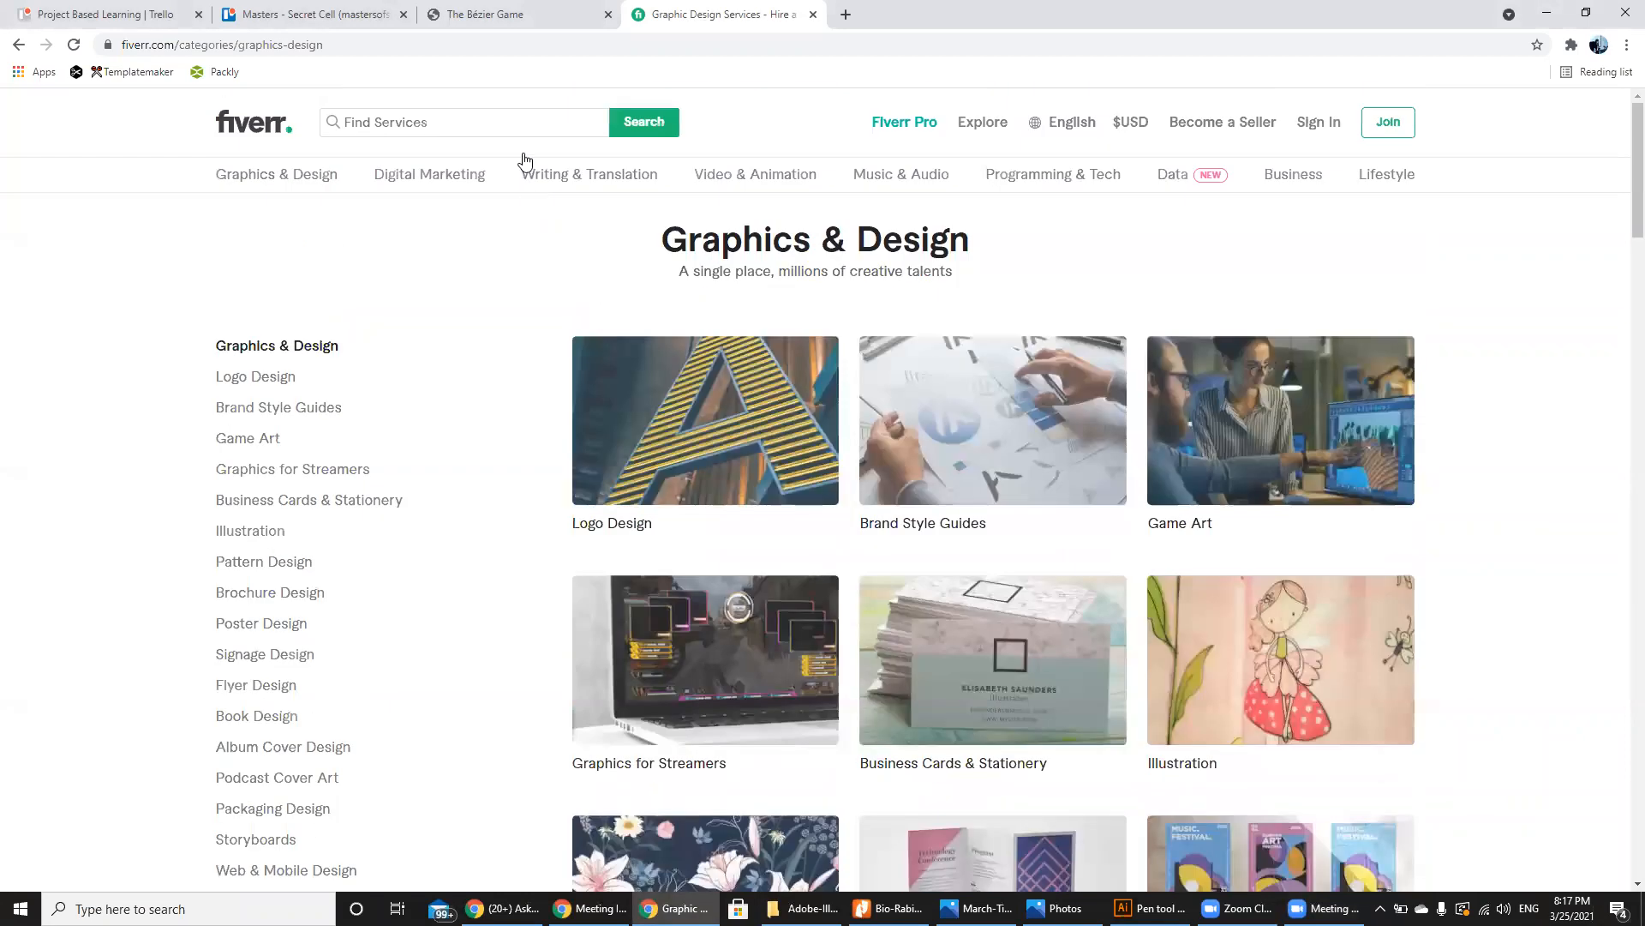
# Step: Open fiverr.com in a new browser tab, and bring up and dismiss its sign-in dialog
pyautogui.click(845, 15)
pyautogui.write('fiverr.com')
pyautogui.press('Return')
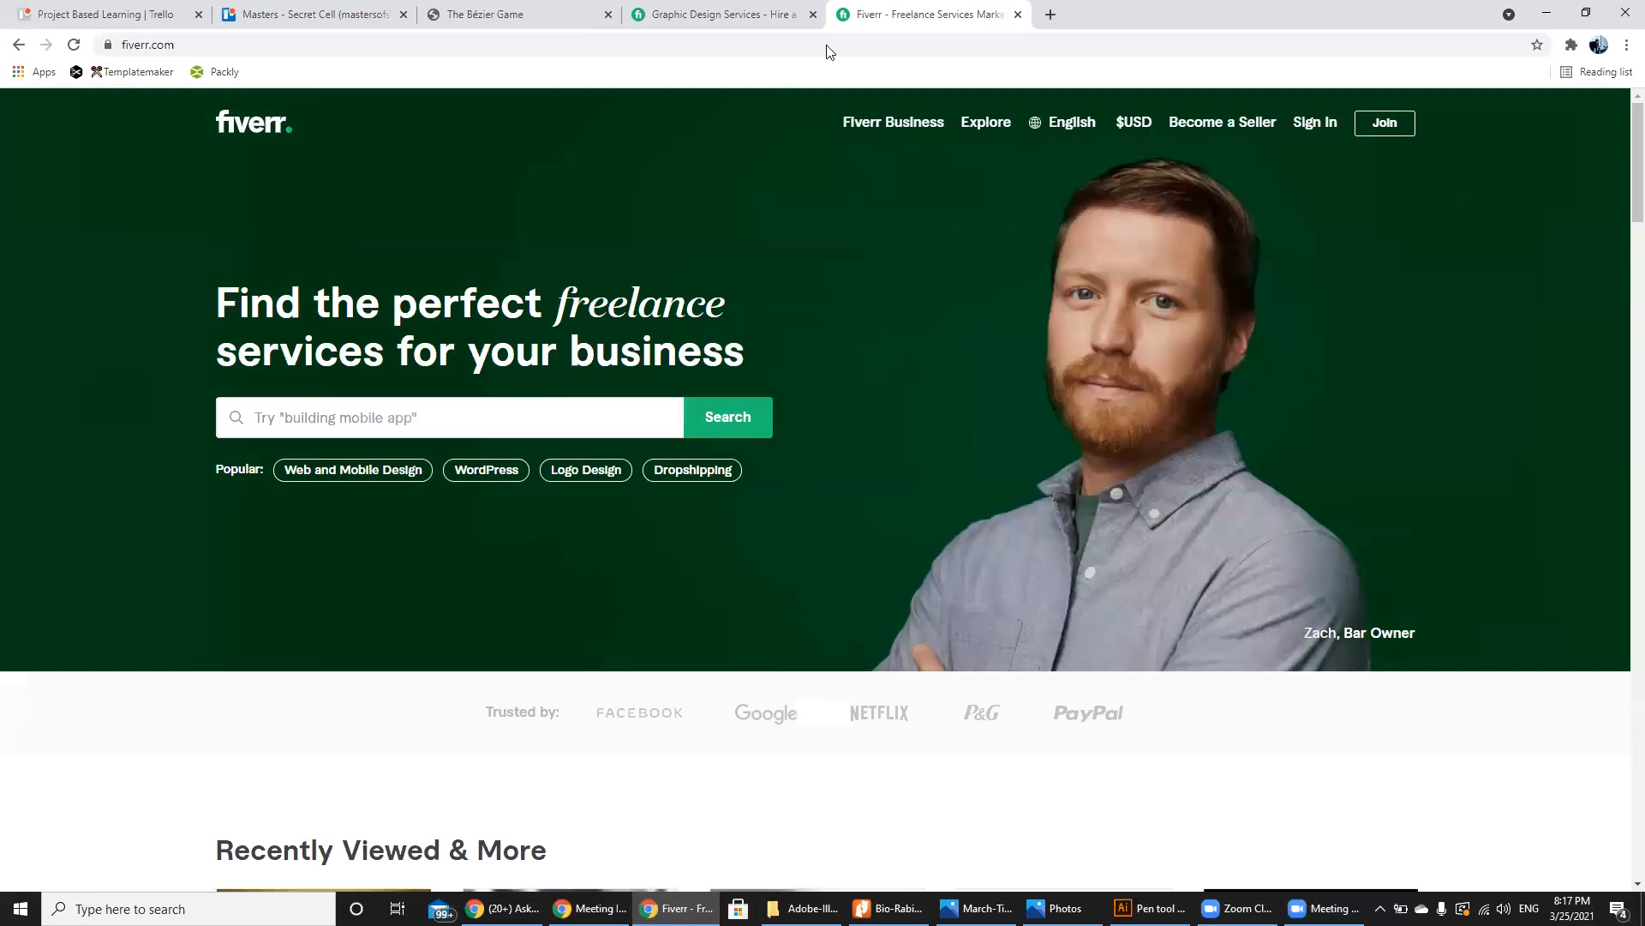
pyautogui.click(1311, 127)
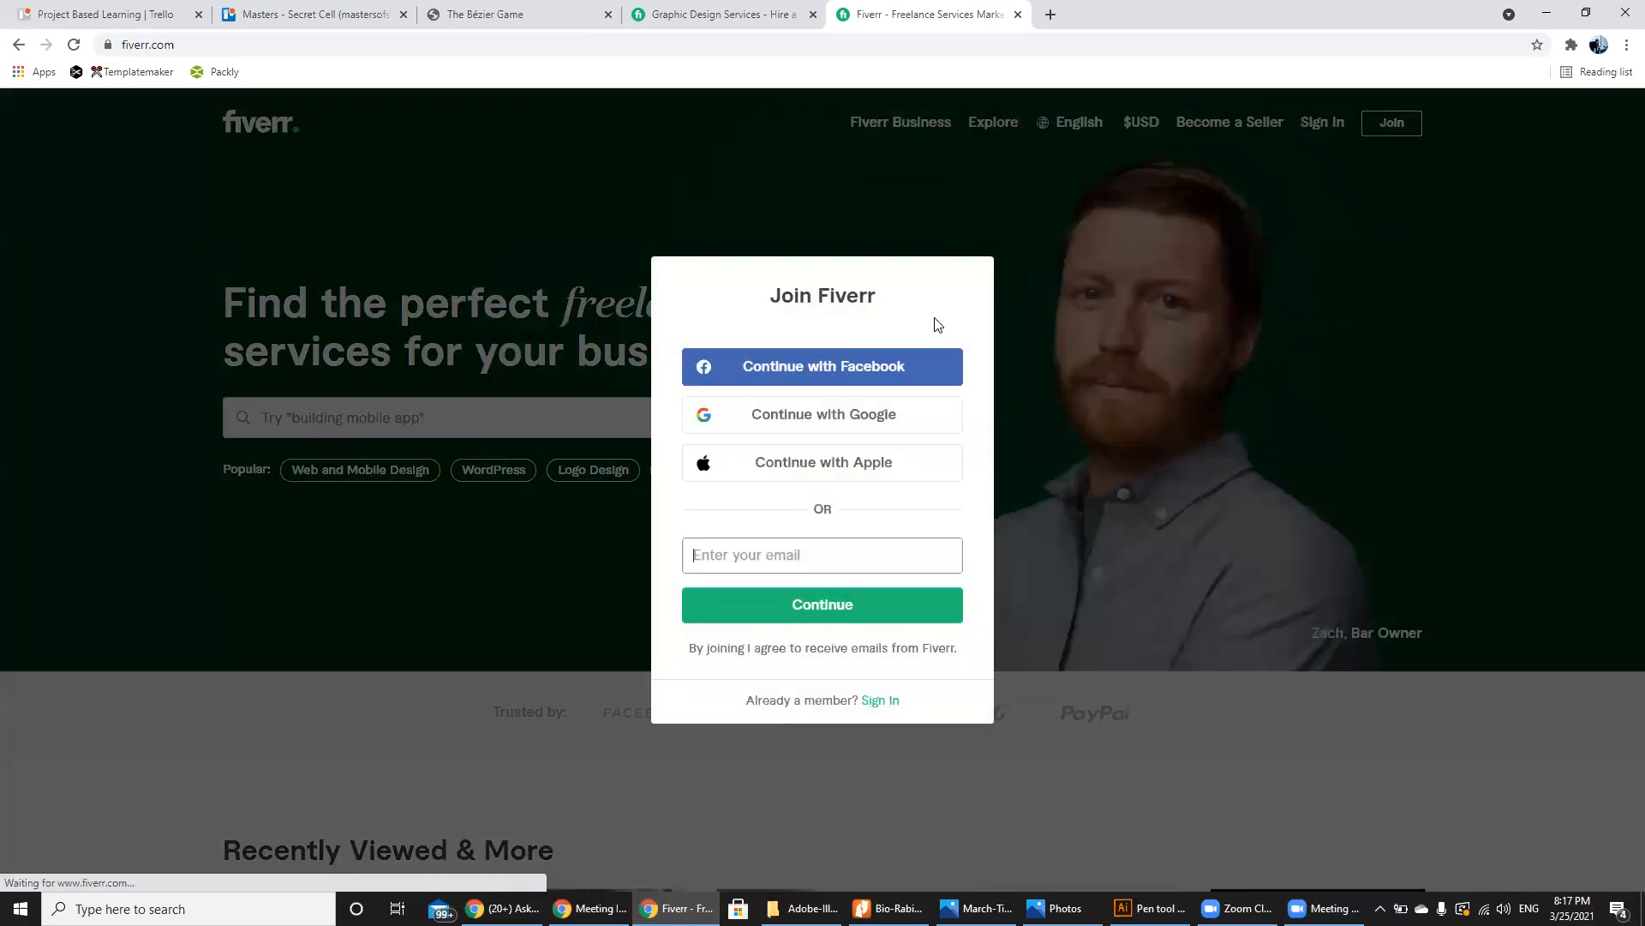
pyautogui.click(282, 598)
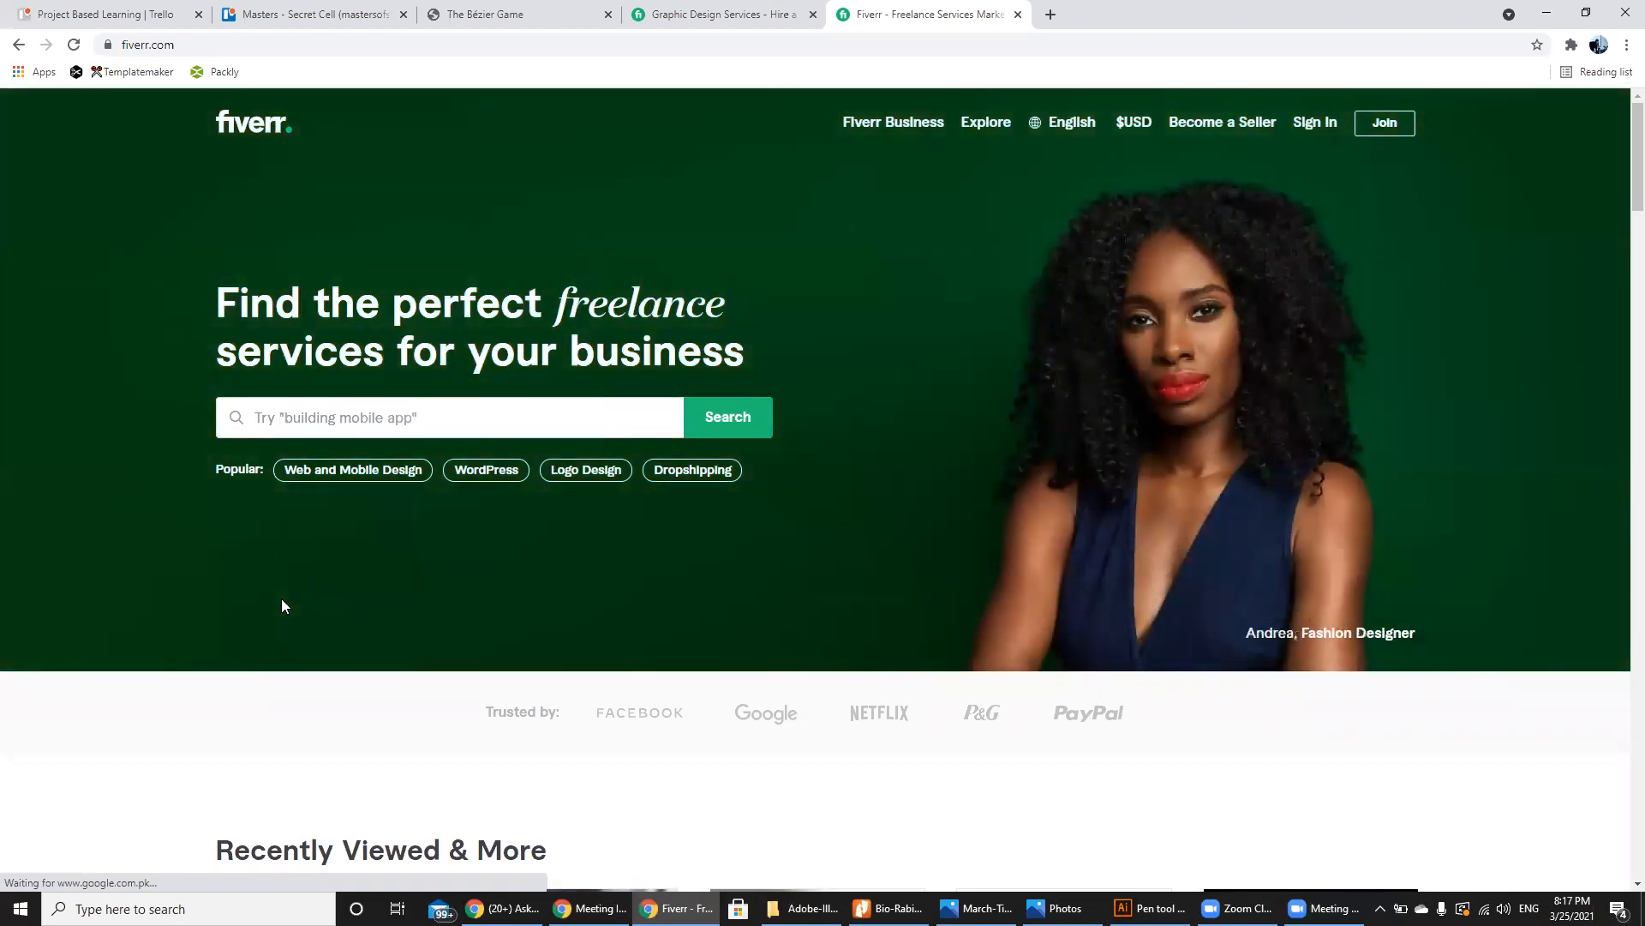
# Step: Review the Categories list in the footer of the Fiverr homepage
pyautogui.scroll(-4, 283, 607)
pyautogui.scroll(-8, 283, 607)
pyautogui.scroll(-15, 283, 606)
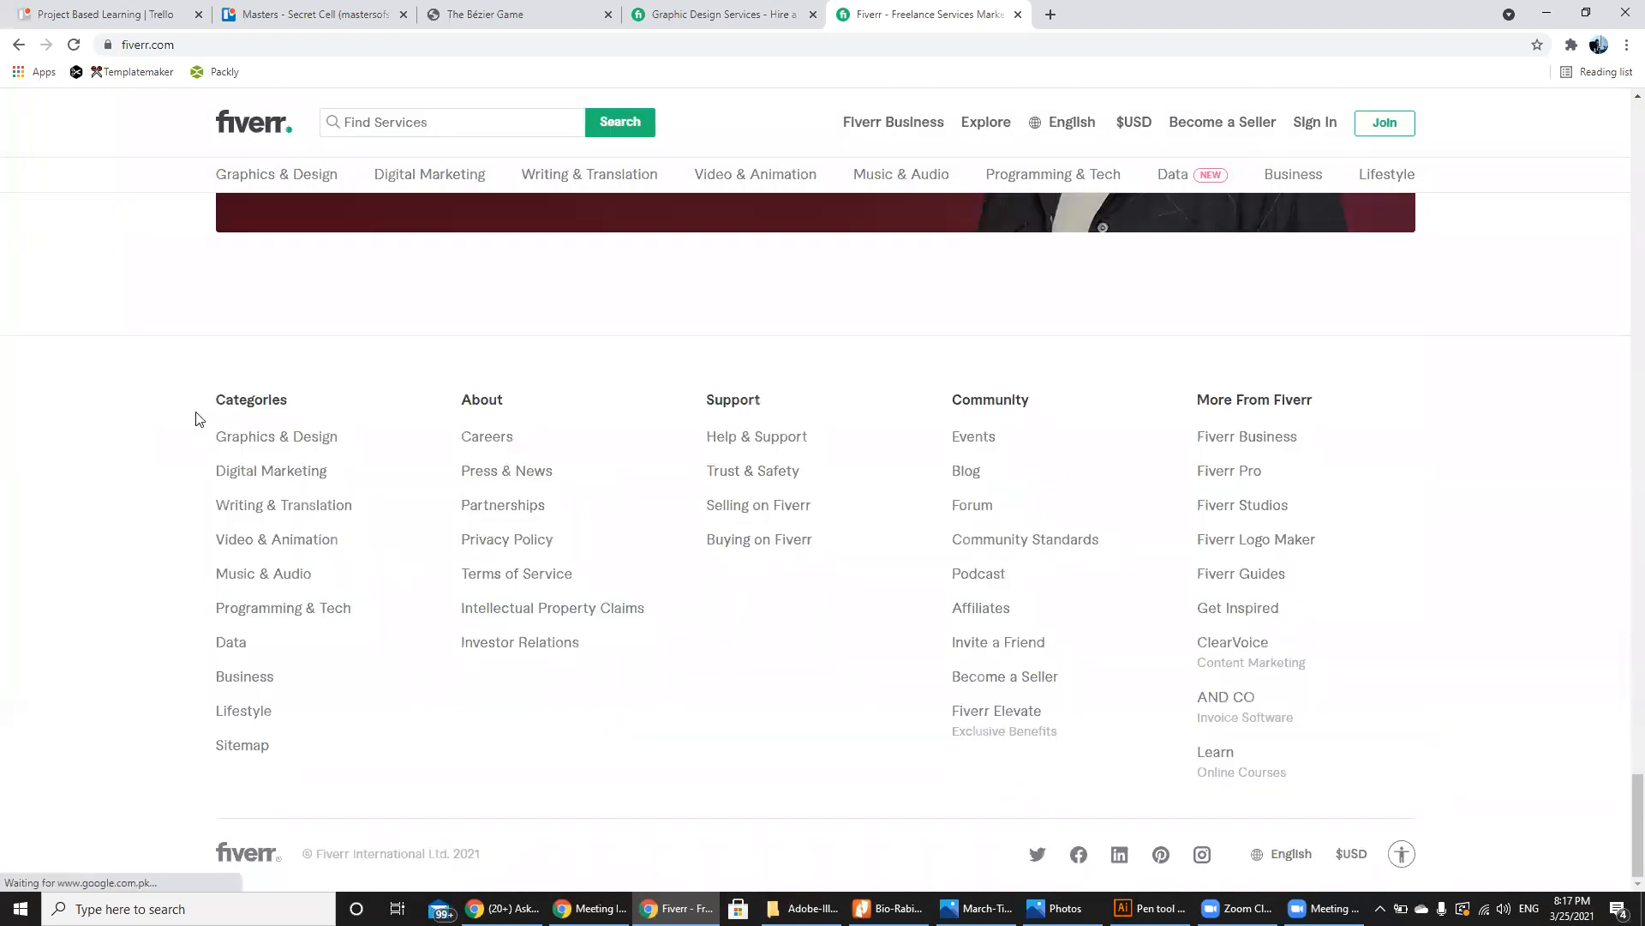
pyautogui.moveTo(202, 431); pyautogui.dragTo(315, 729)
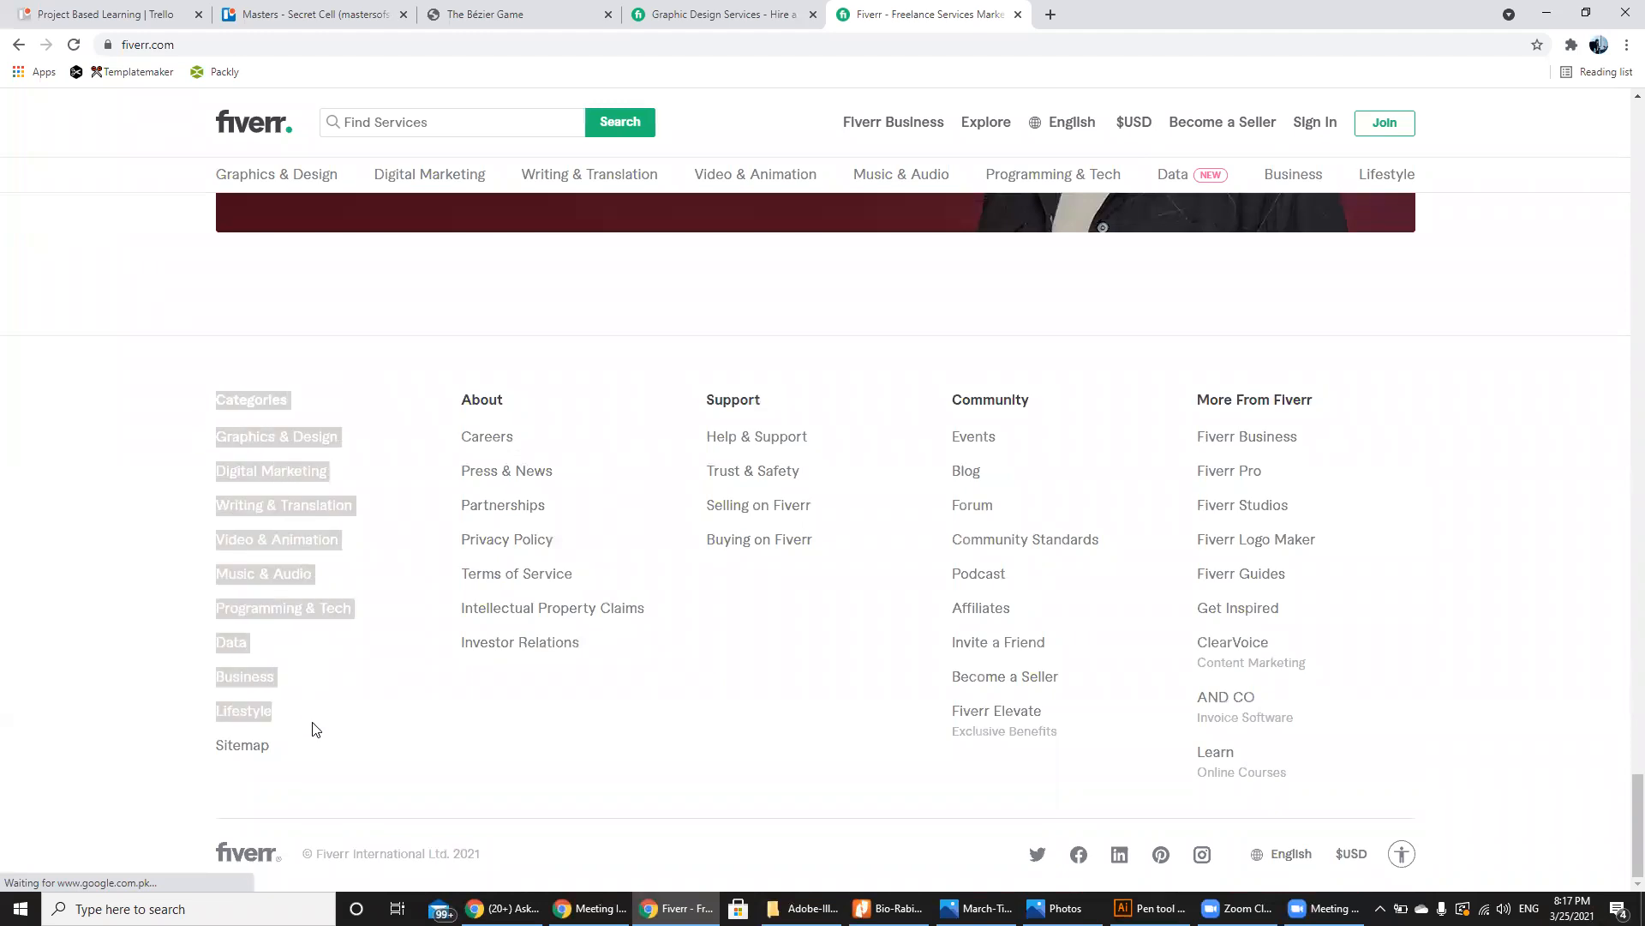
pyautogui.click(46, 608)
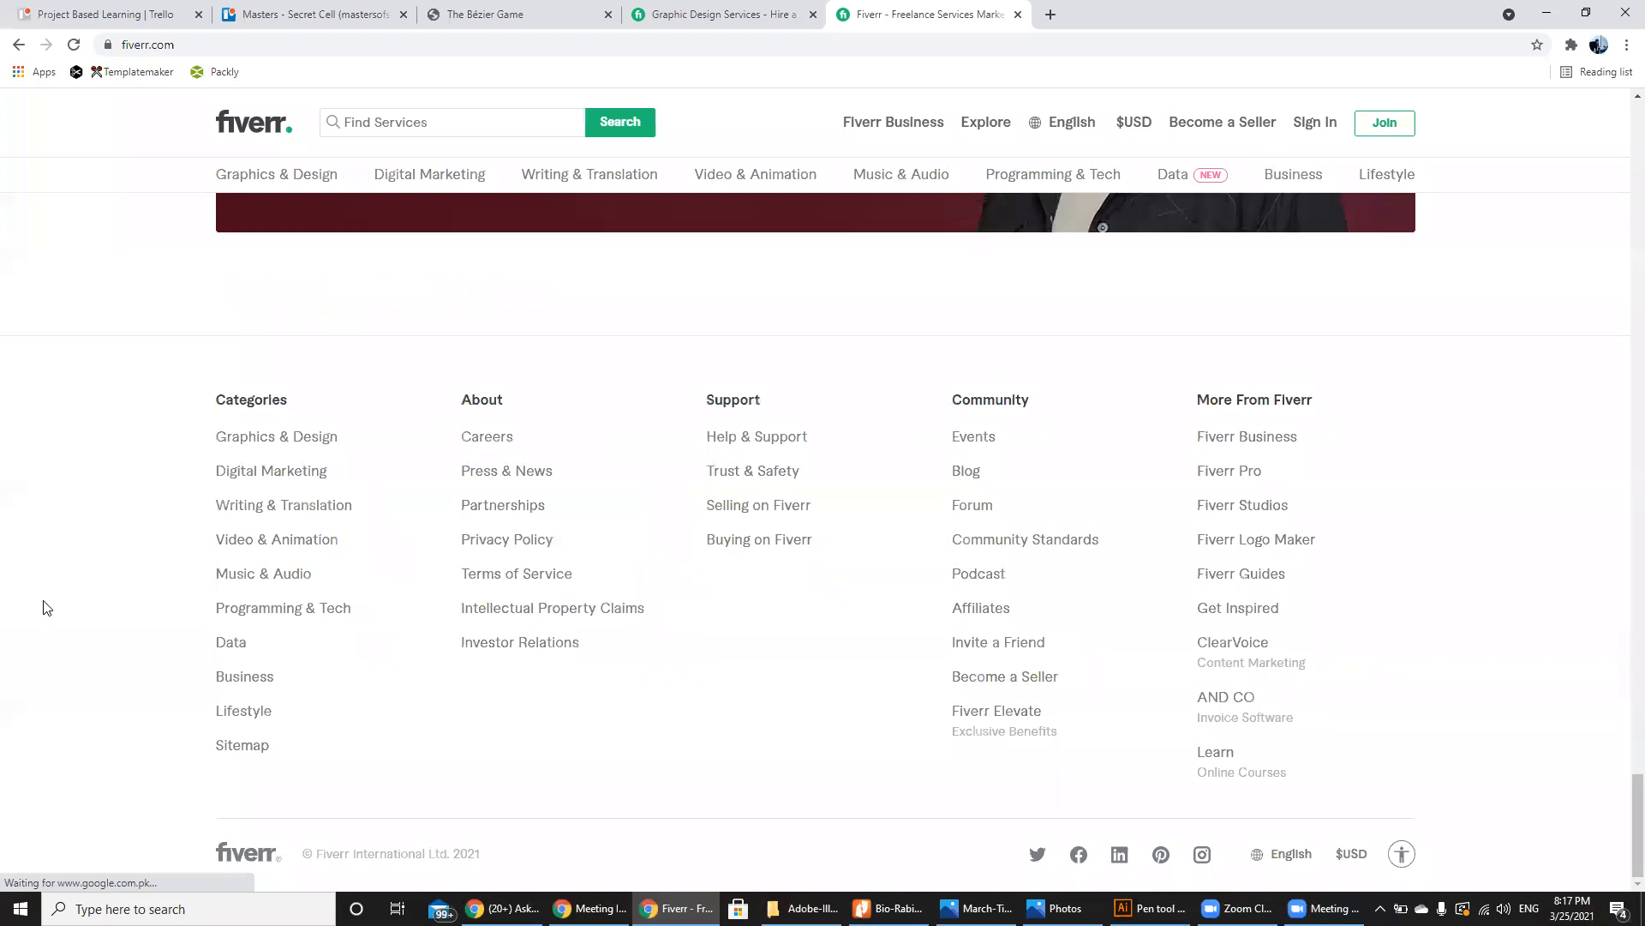
pyautogui.moveTo(257, 654); pyautogui.dragTo(160, 682)
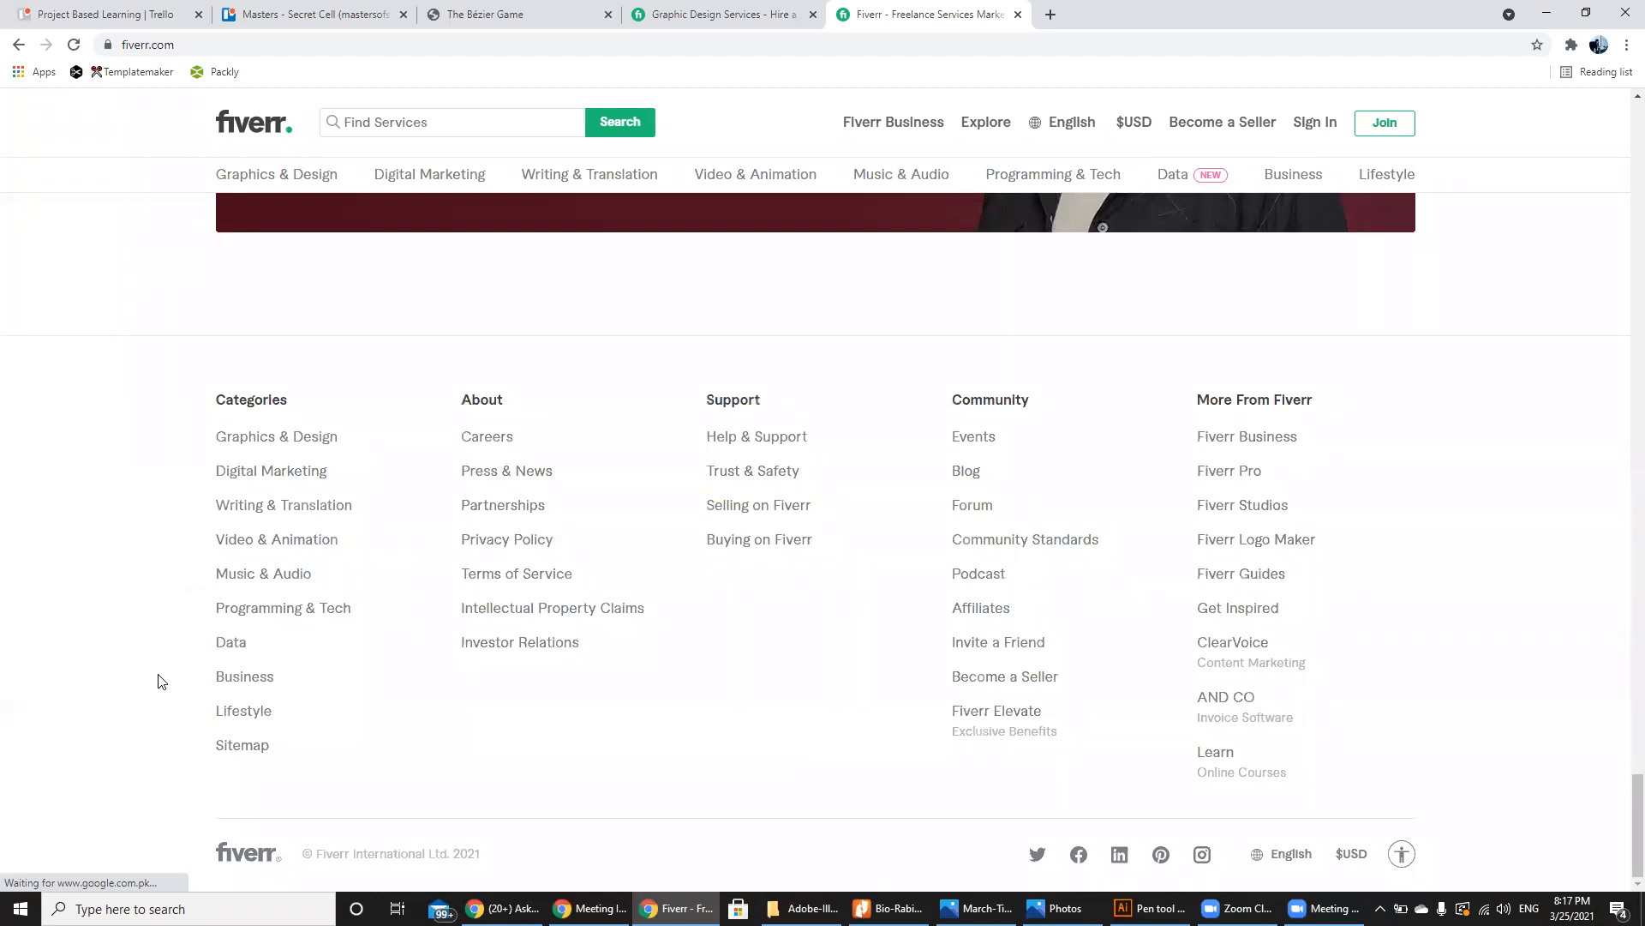
# Step: Open the Data category from the homepage footer in a separate tab and review its subcategories
pyautogui.middleClick(223, 647)
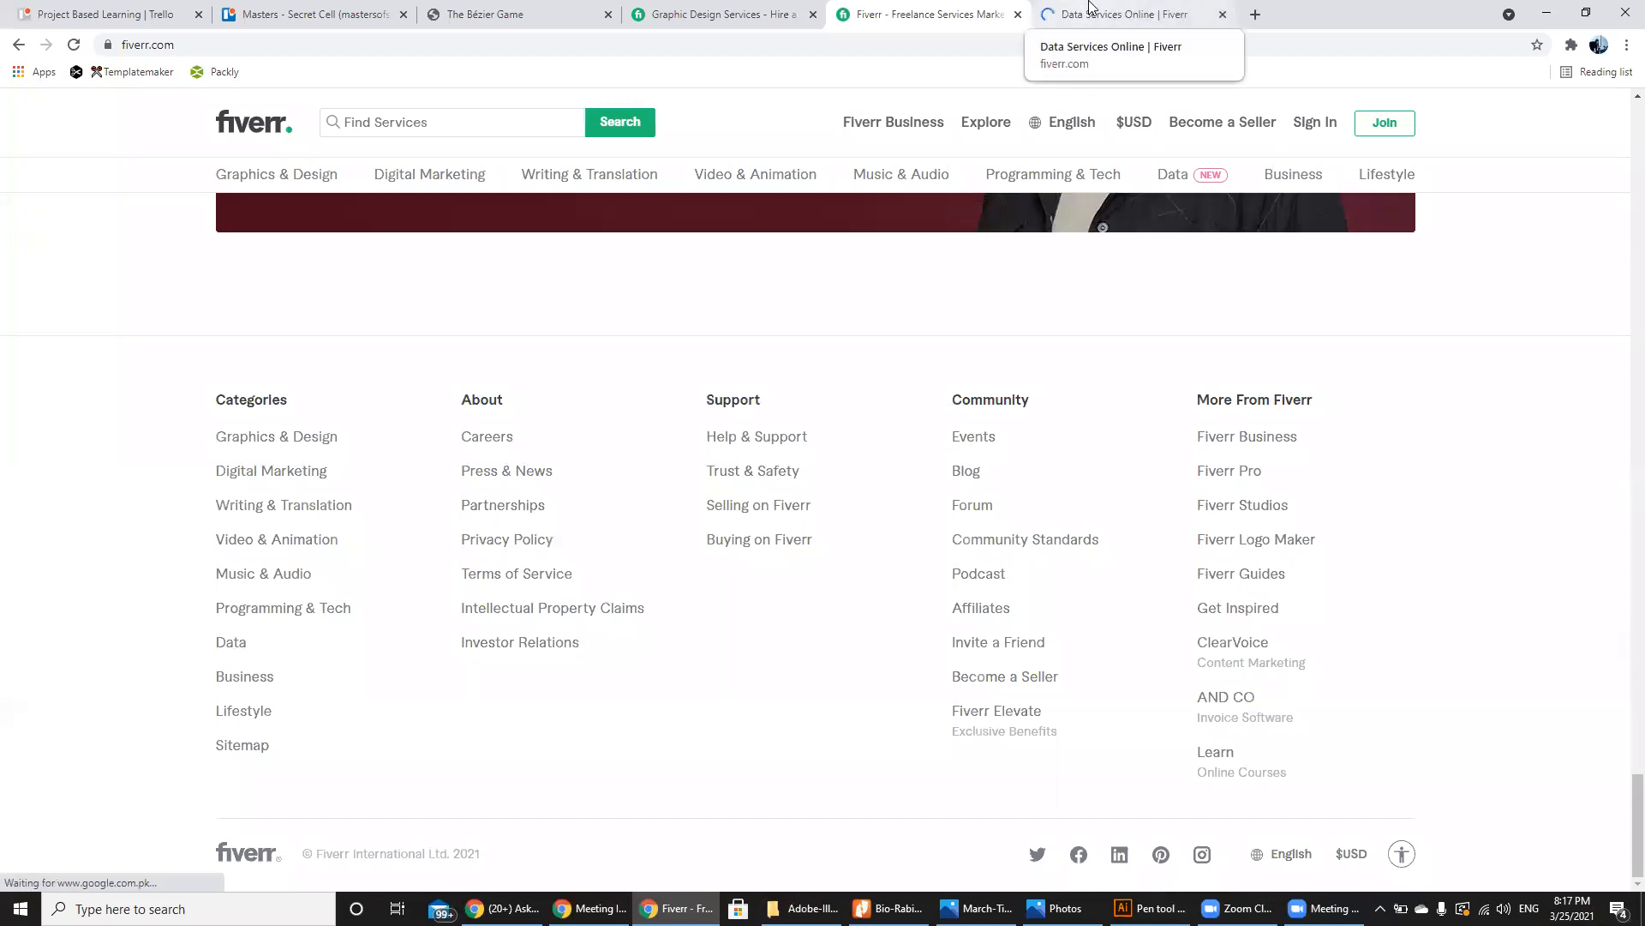
pyautogui.click(1089, 6)
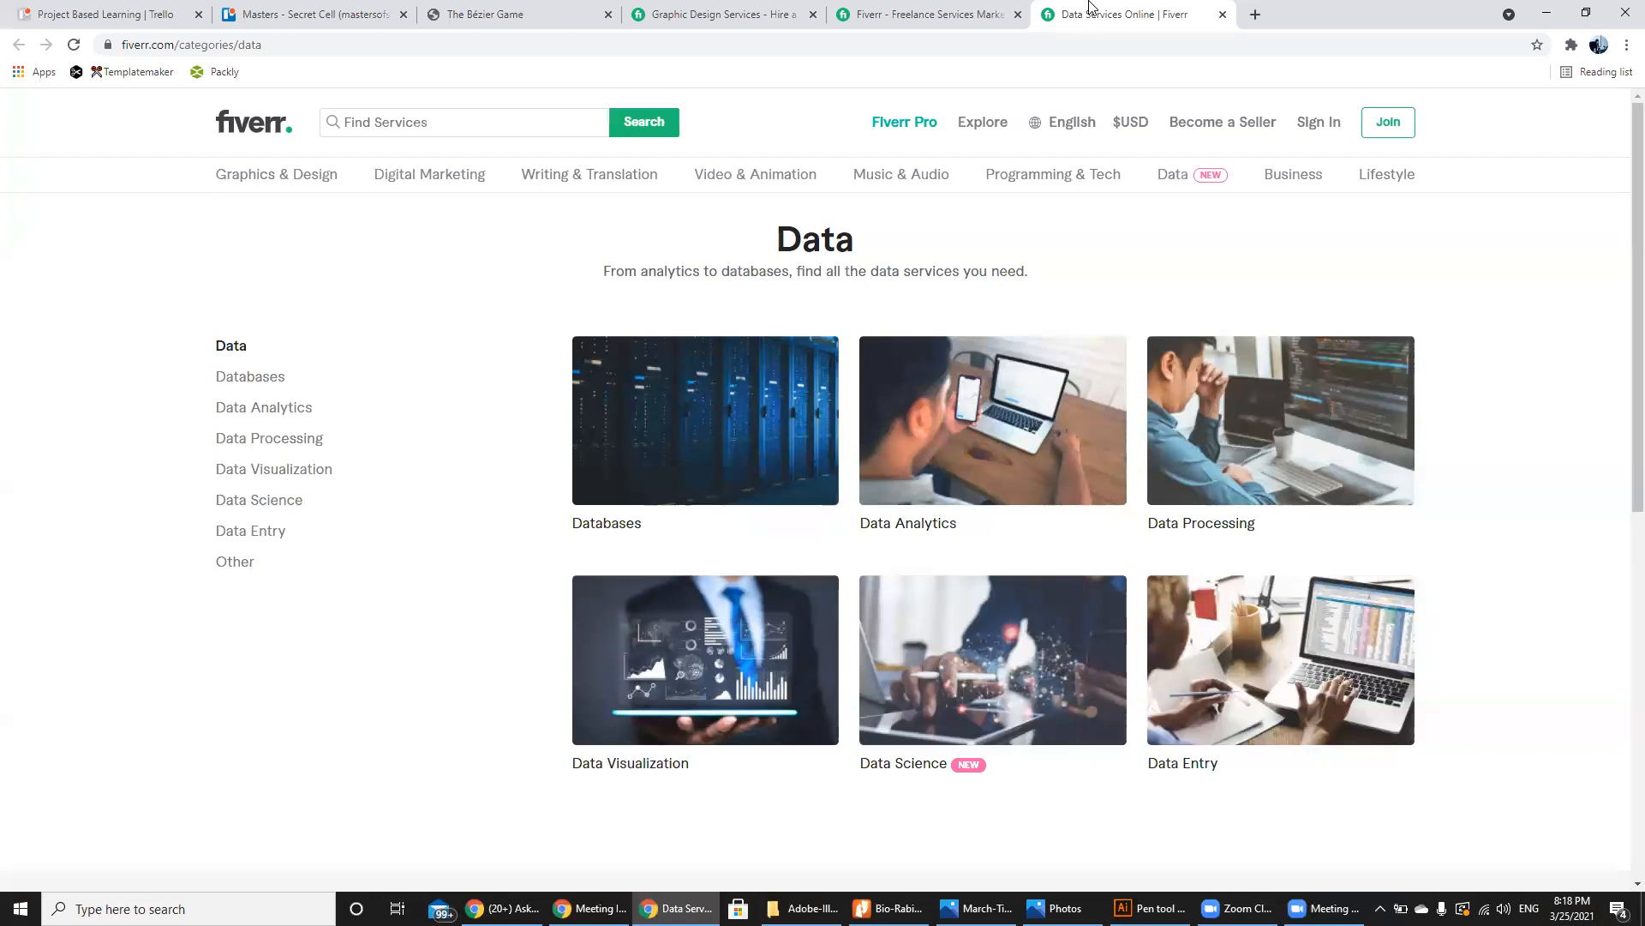
pyautogui.moveTo(211, 392); pyautogui.dragTo(350, 424)
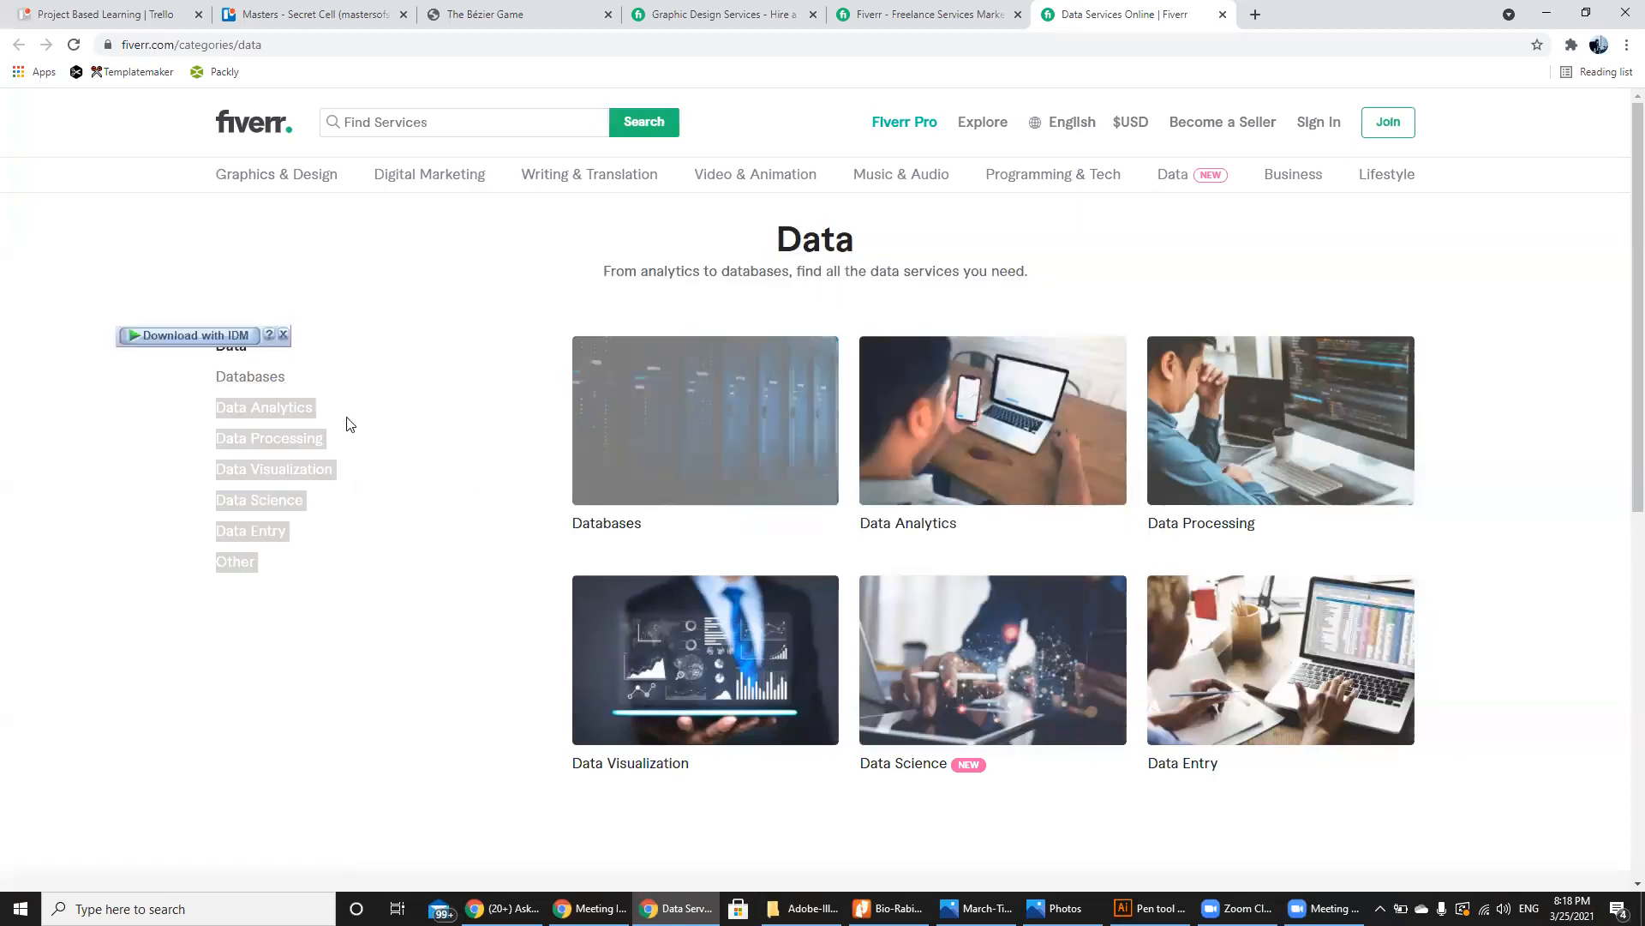
pyautogui.click(350, 423)
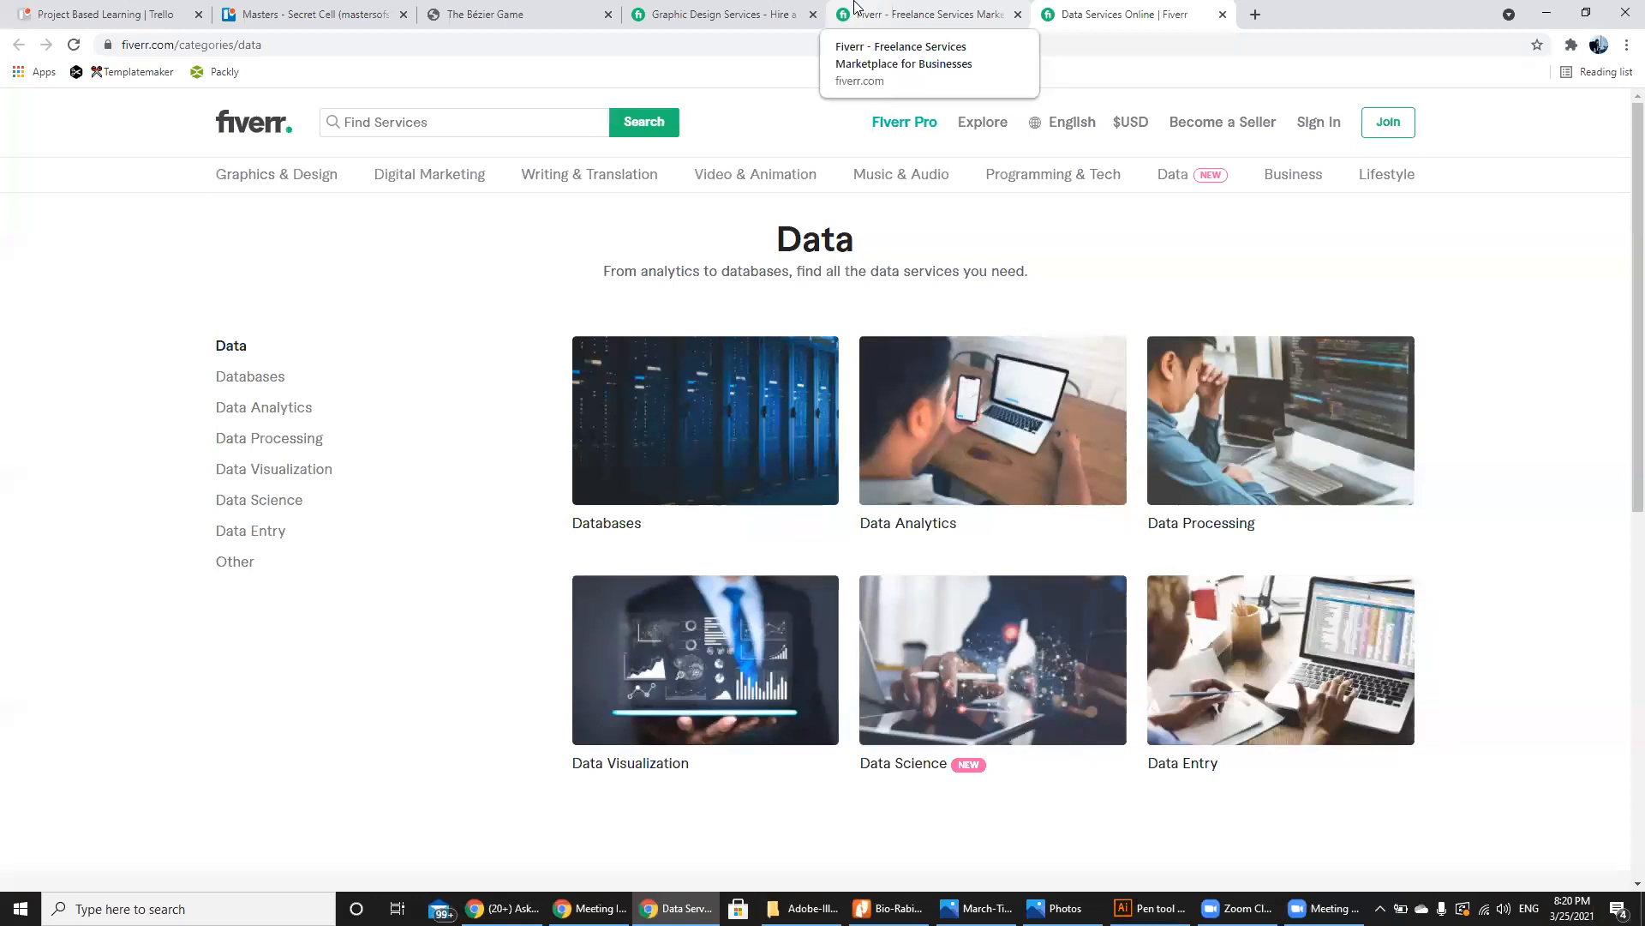
# Step: Open the Graphics & Design category from the homepage footer in a new tab, closing the Data tab
pyautogui.click(857, 10)
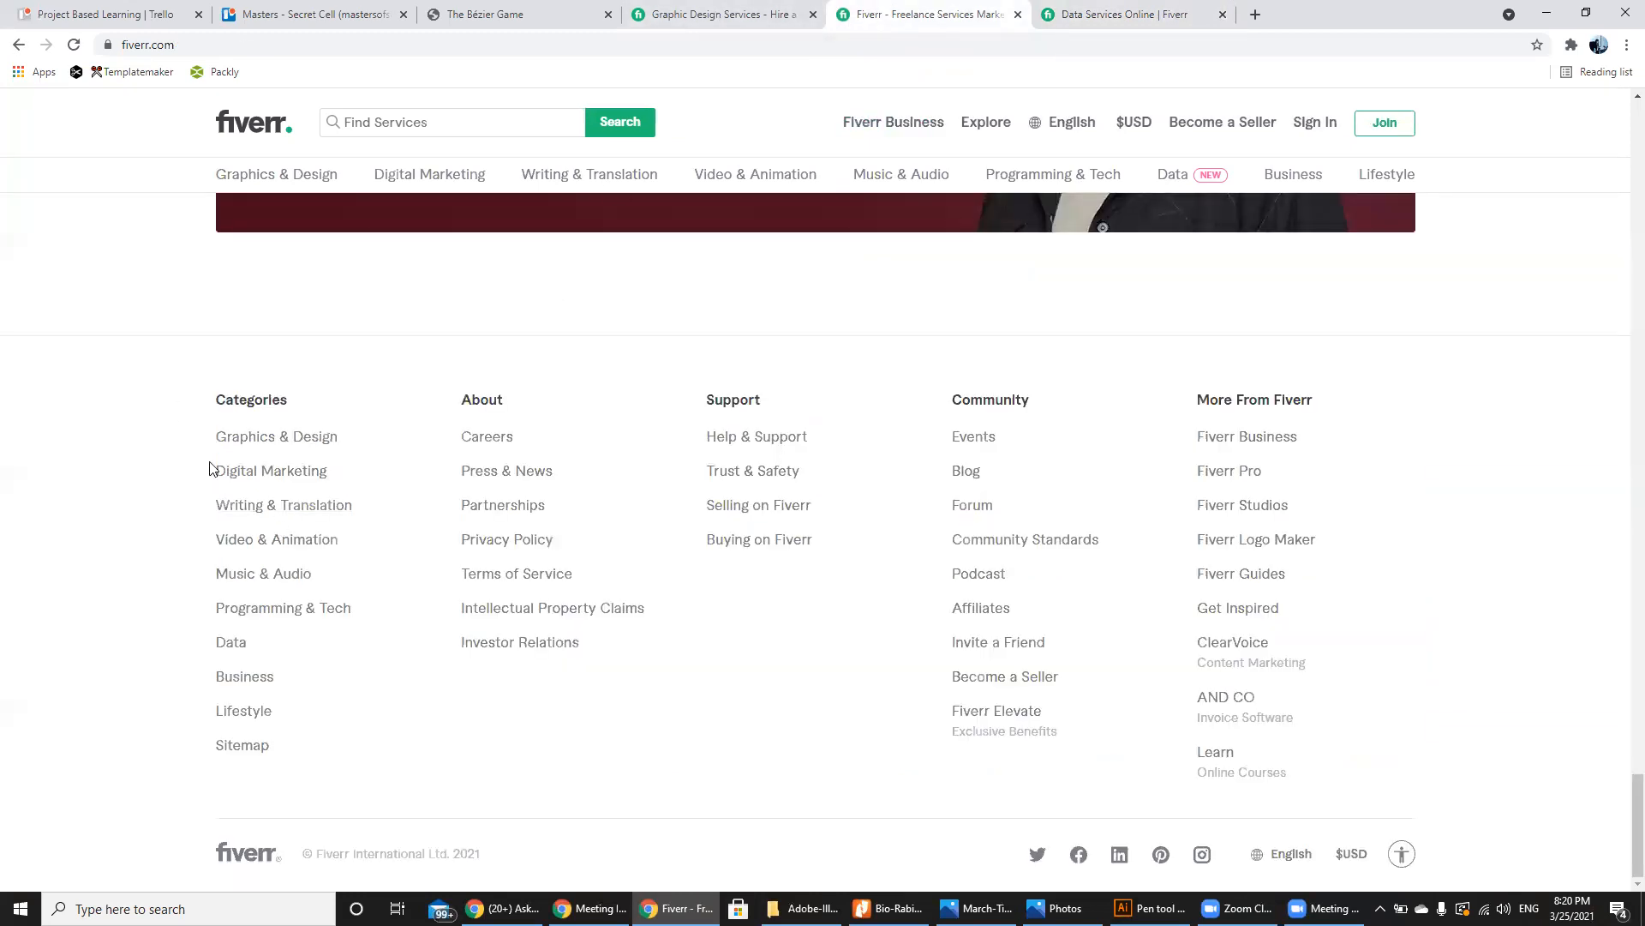
pyautogui.middleClick(249, 440)
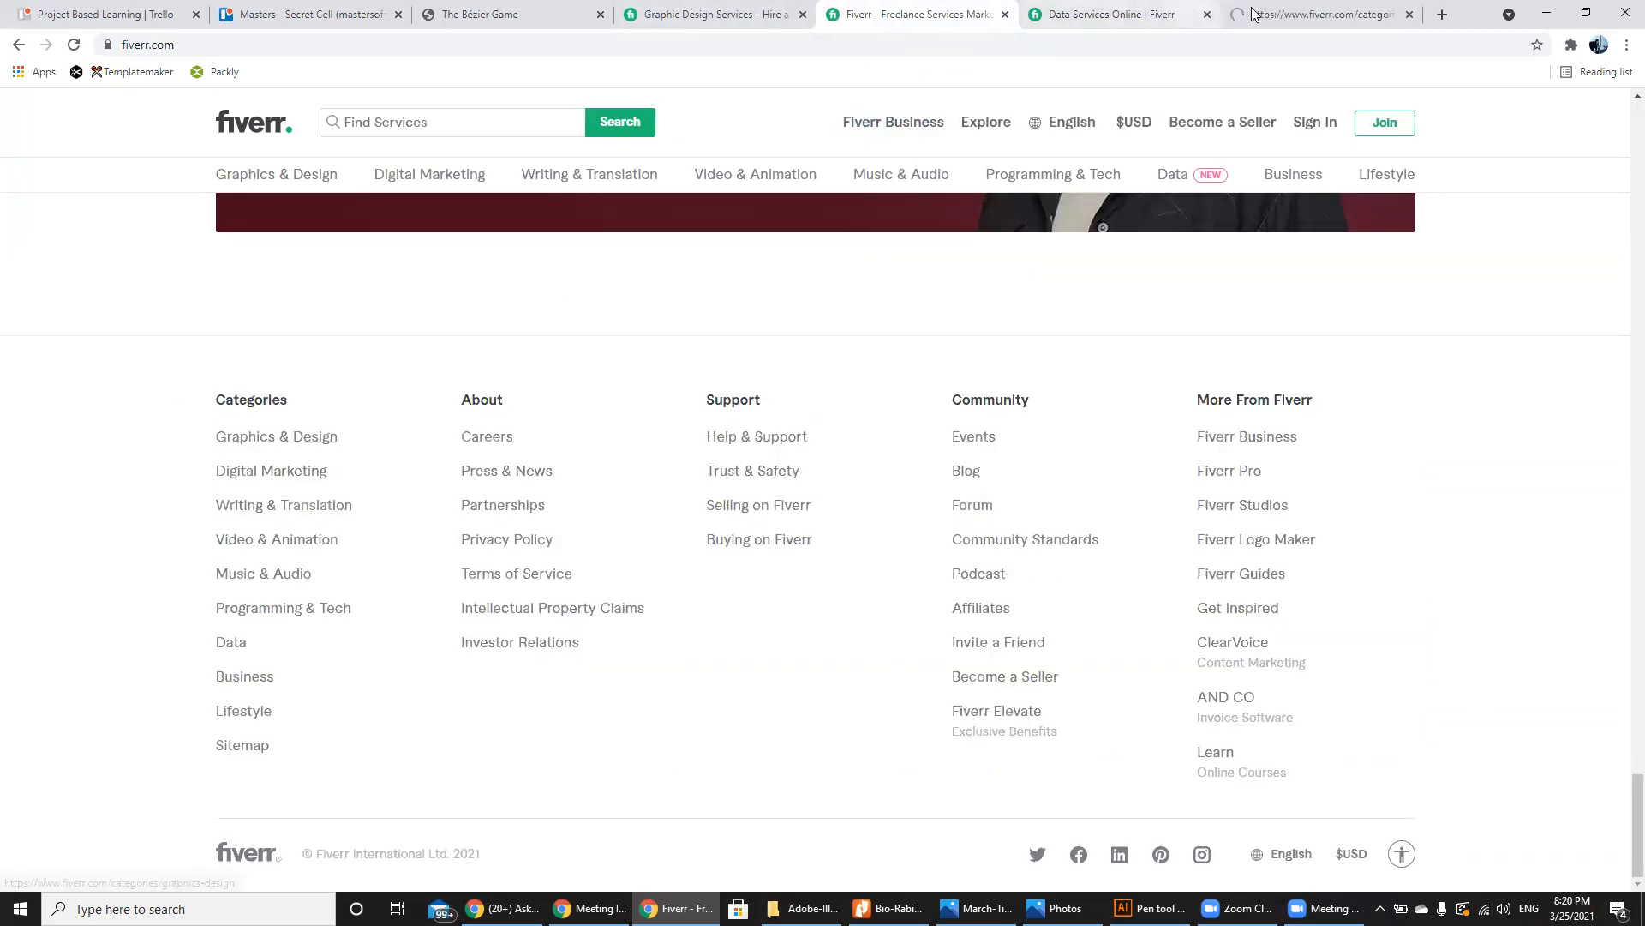
pyautogui.click(1208, 15)
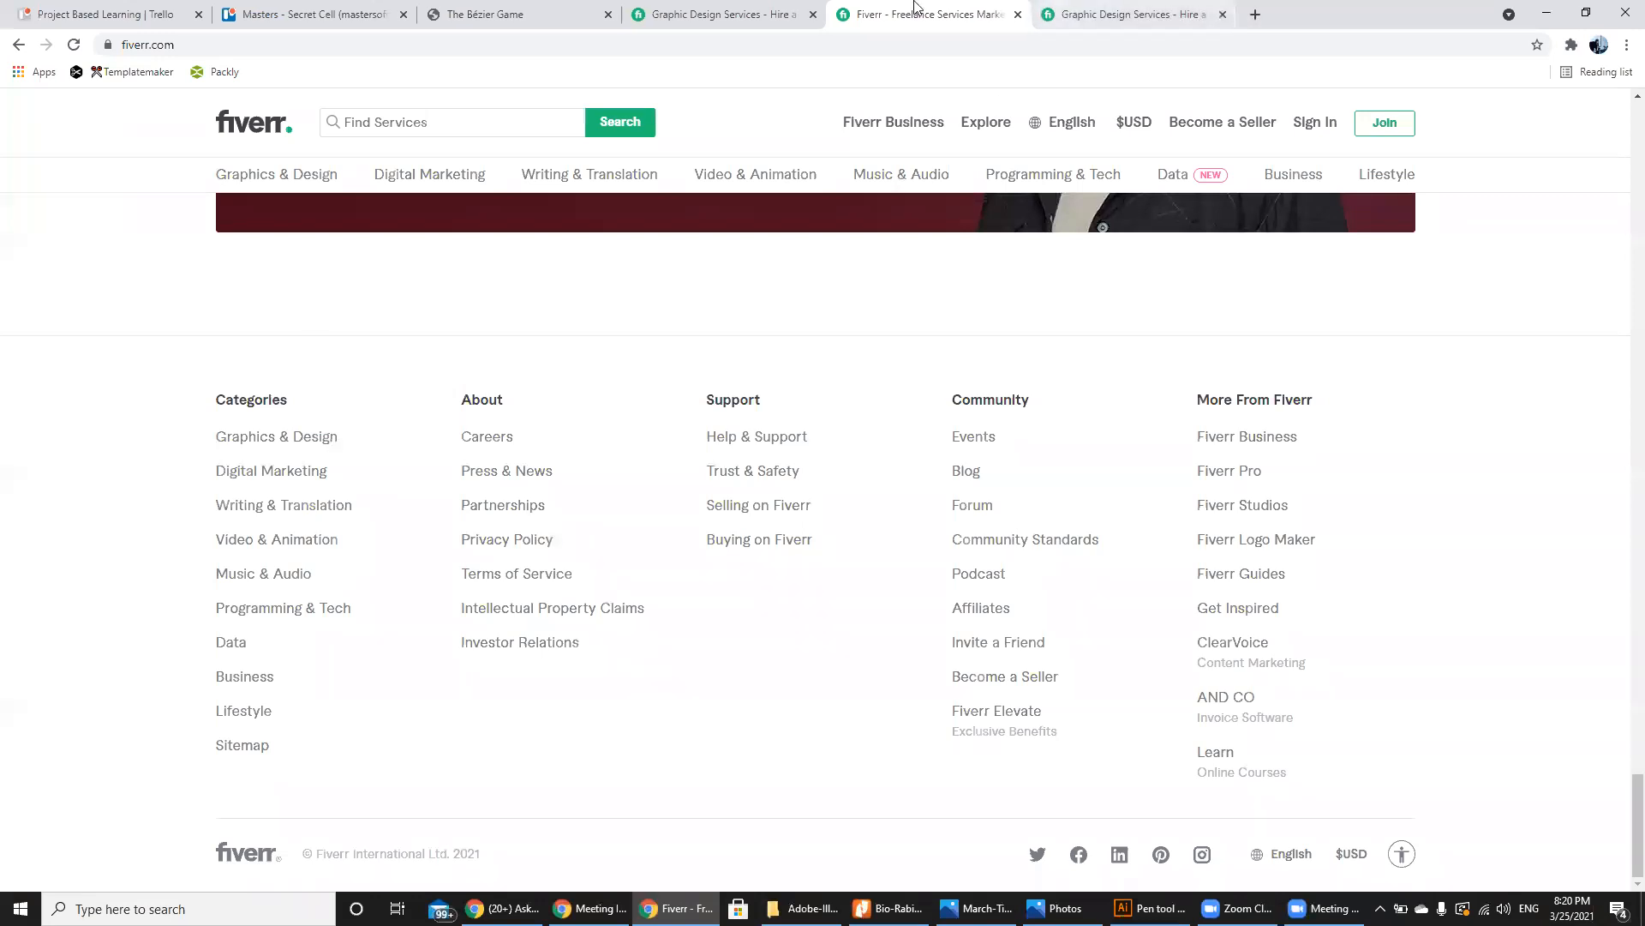
pyautogui.hotkey('ctrl', 'Tab')
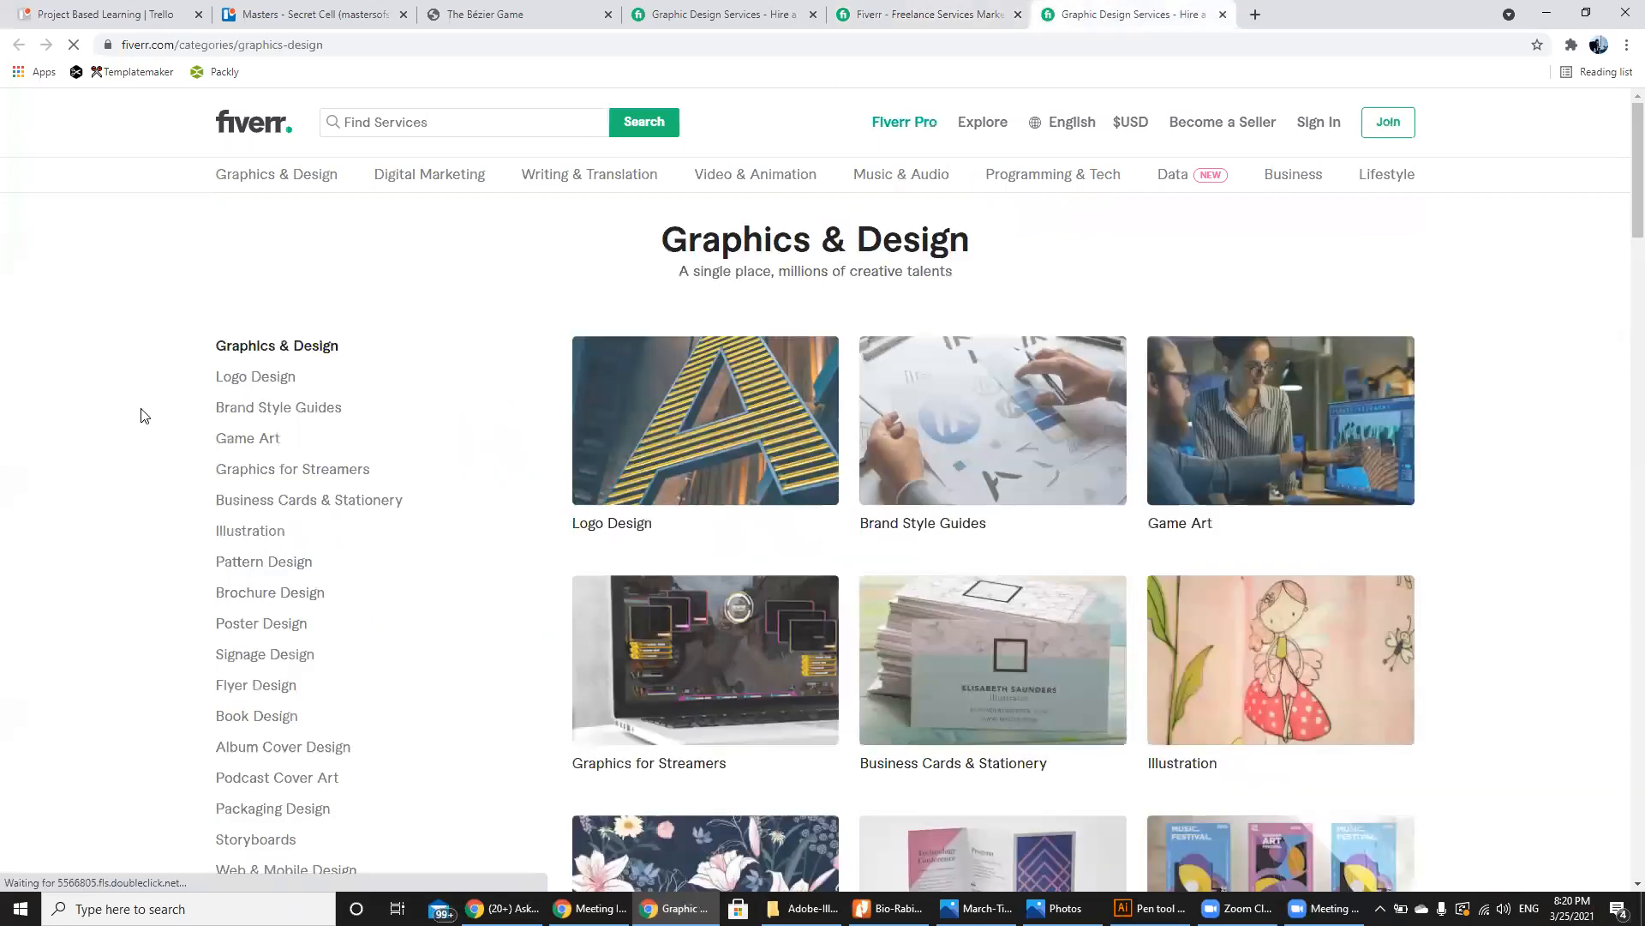
# Step: Examine the Graphics & Design subcategory list, pointing out the Social Media Design entry
pyautogui.scroll(-5, 144, 416)
pyautogui.scroll(-9, 143, 416)
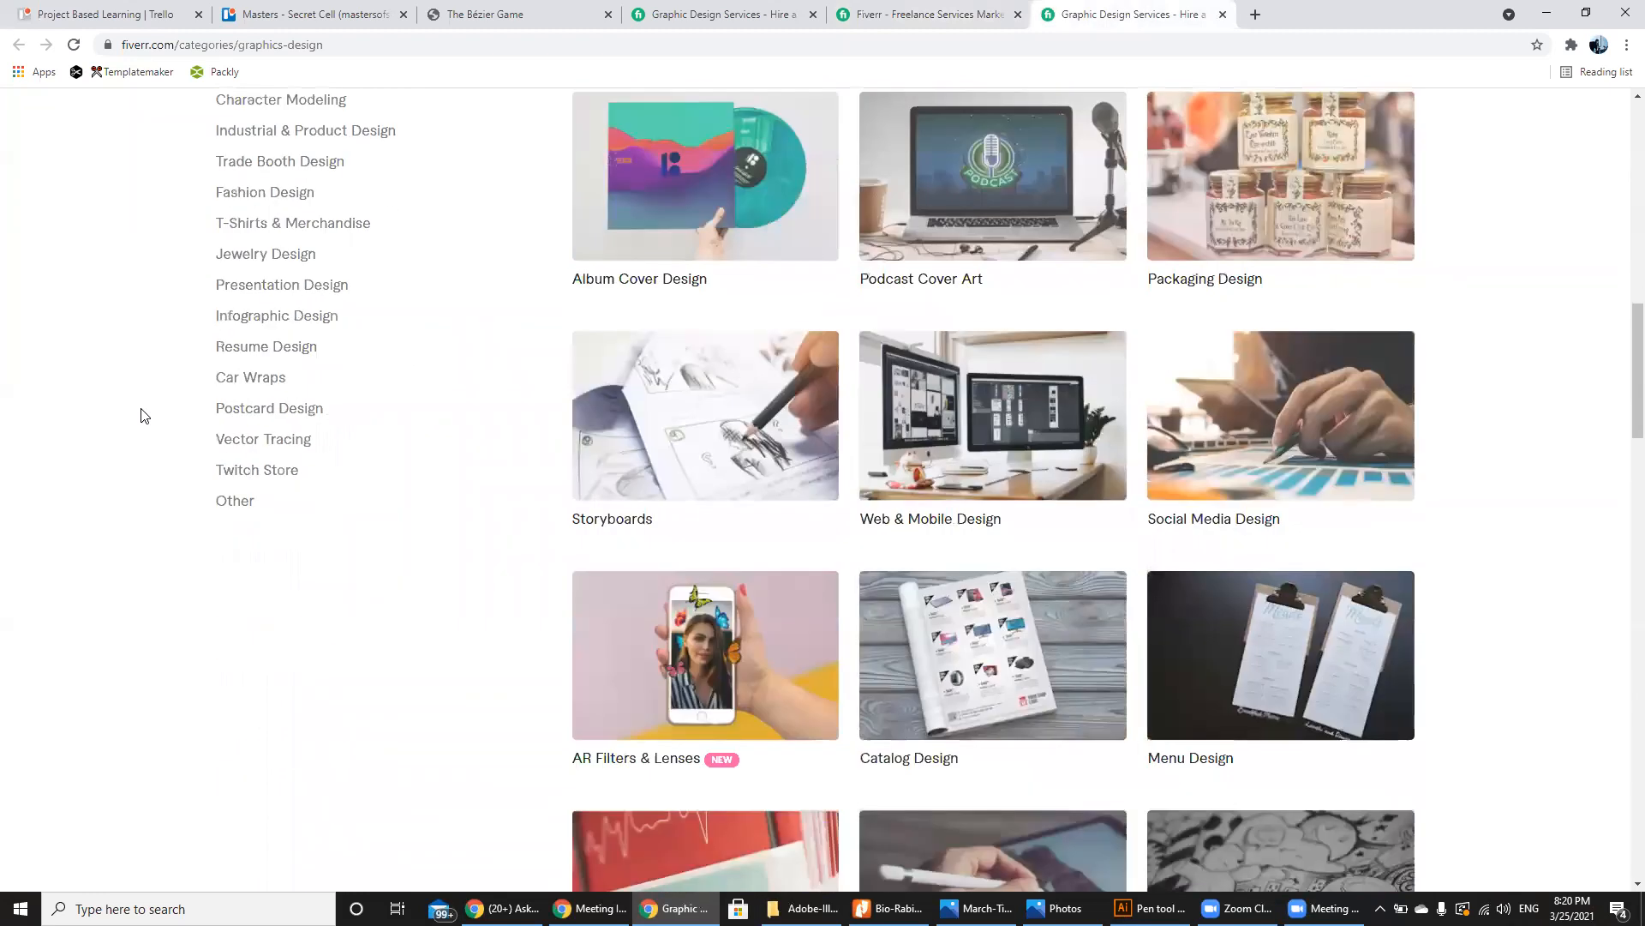
pyautogui.scroll(10, 144, 415)
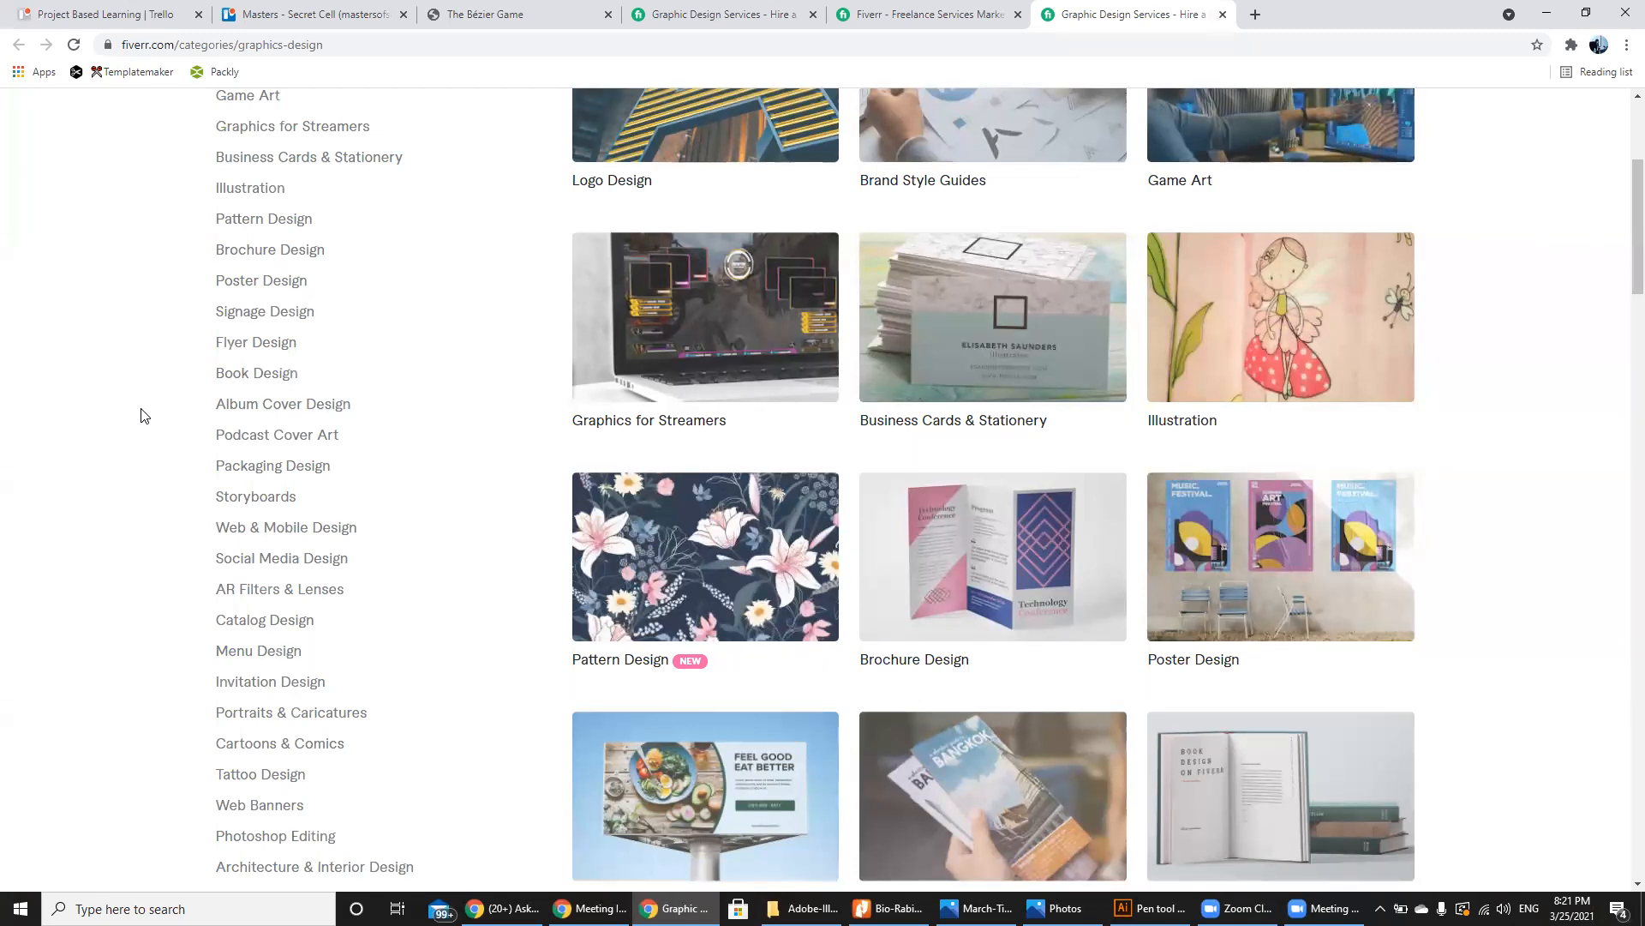
pyautogui.scroll(-3, 144, 415)
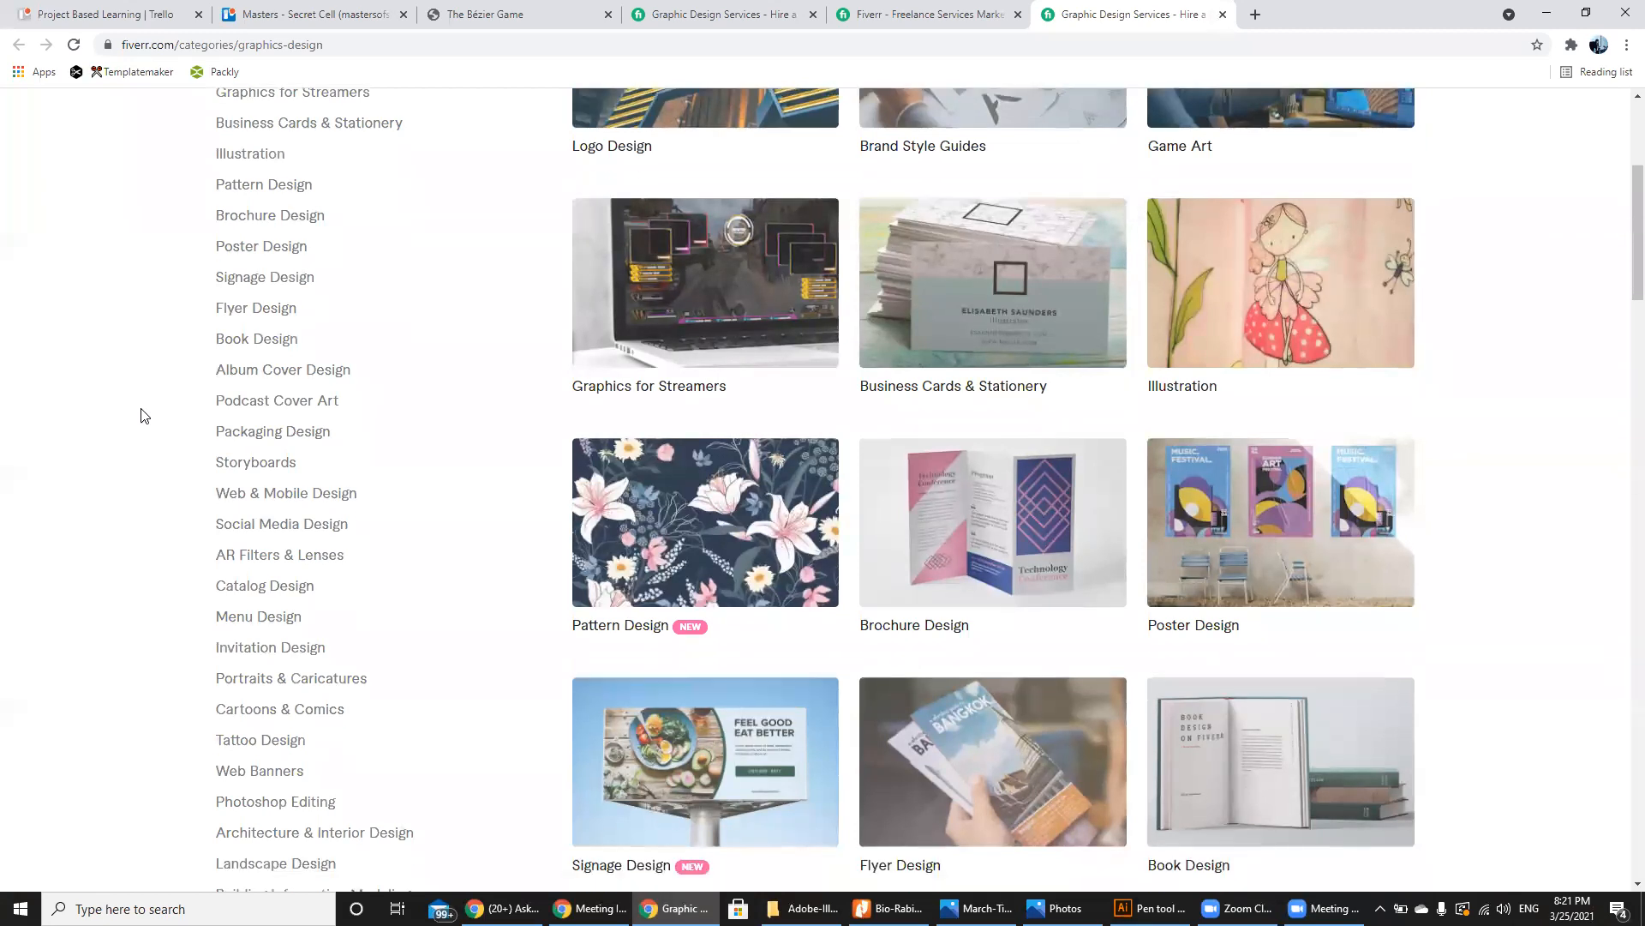
pyautogui.scroll(1, 144, 416)
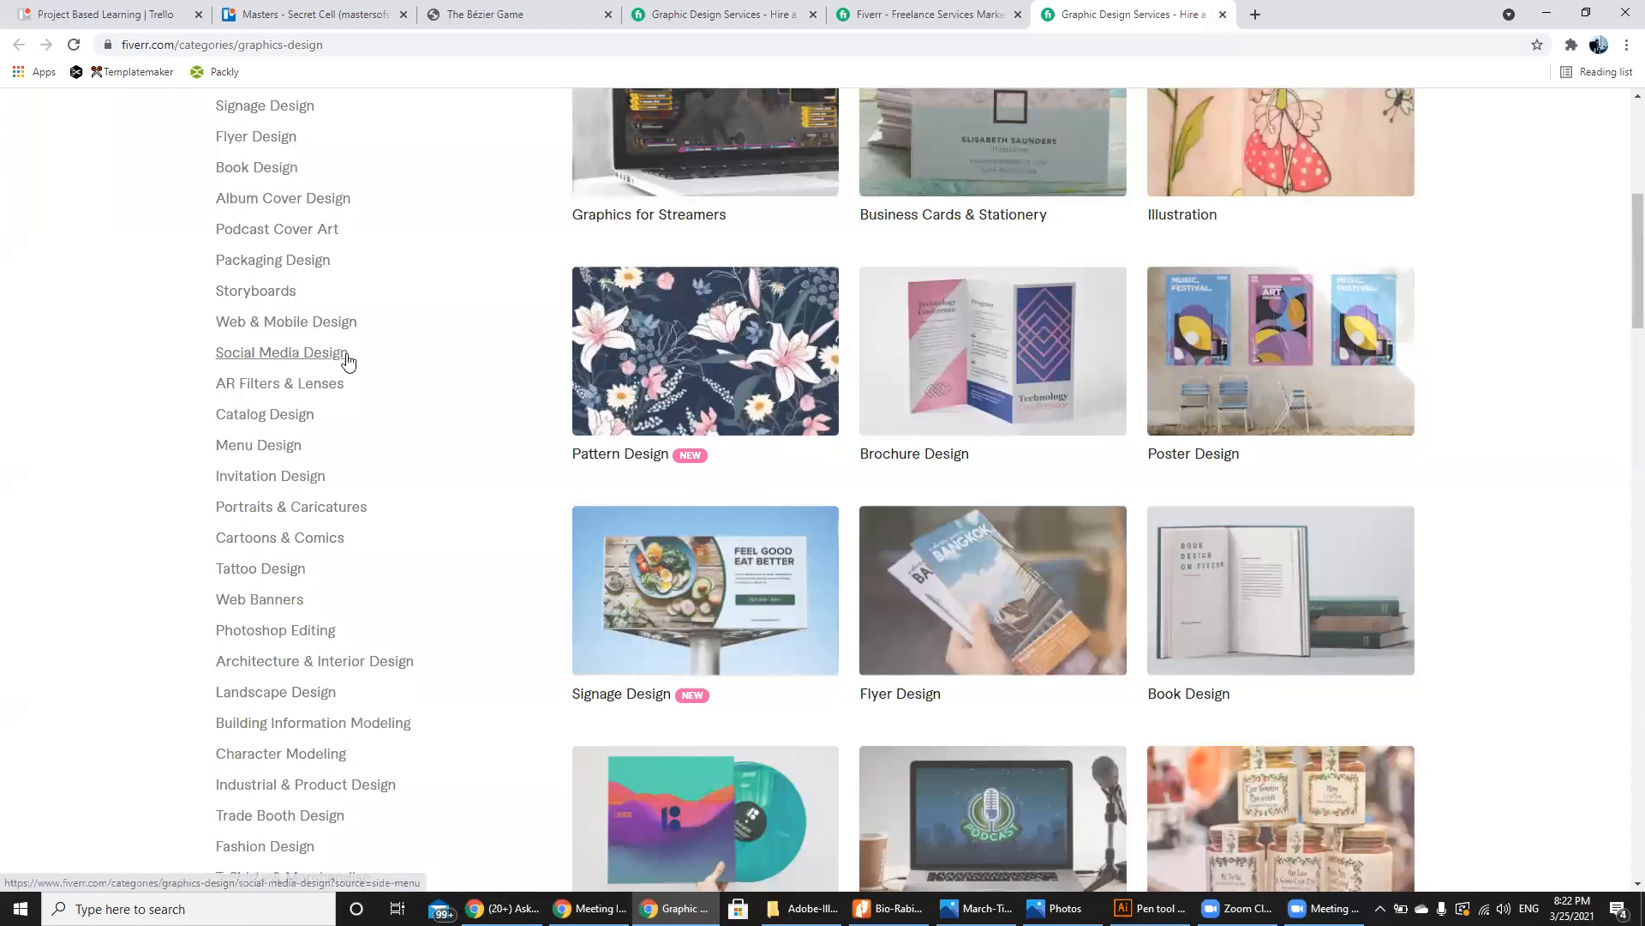
pyautogui.moveTo(225, 354); pyautogui.dragTo(198, 359)
pyautogui.click(198, 359)
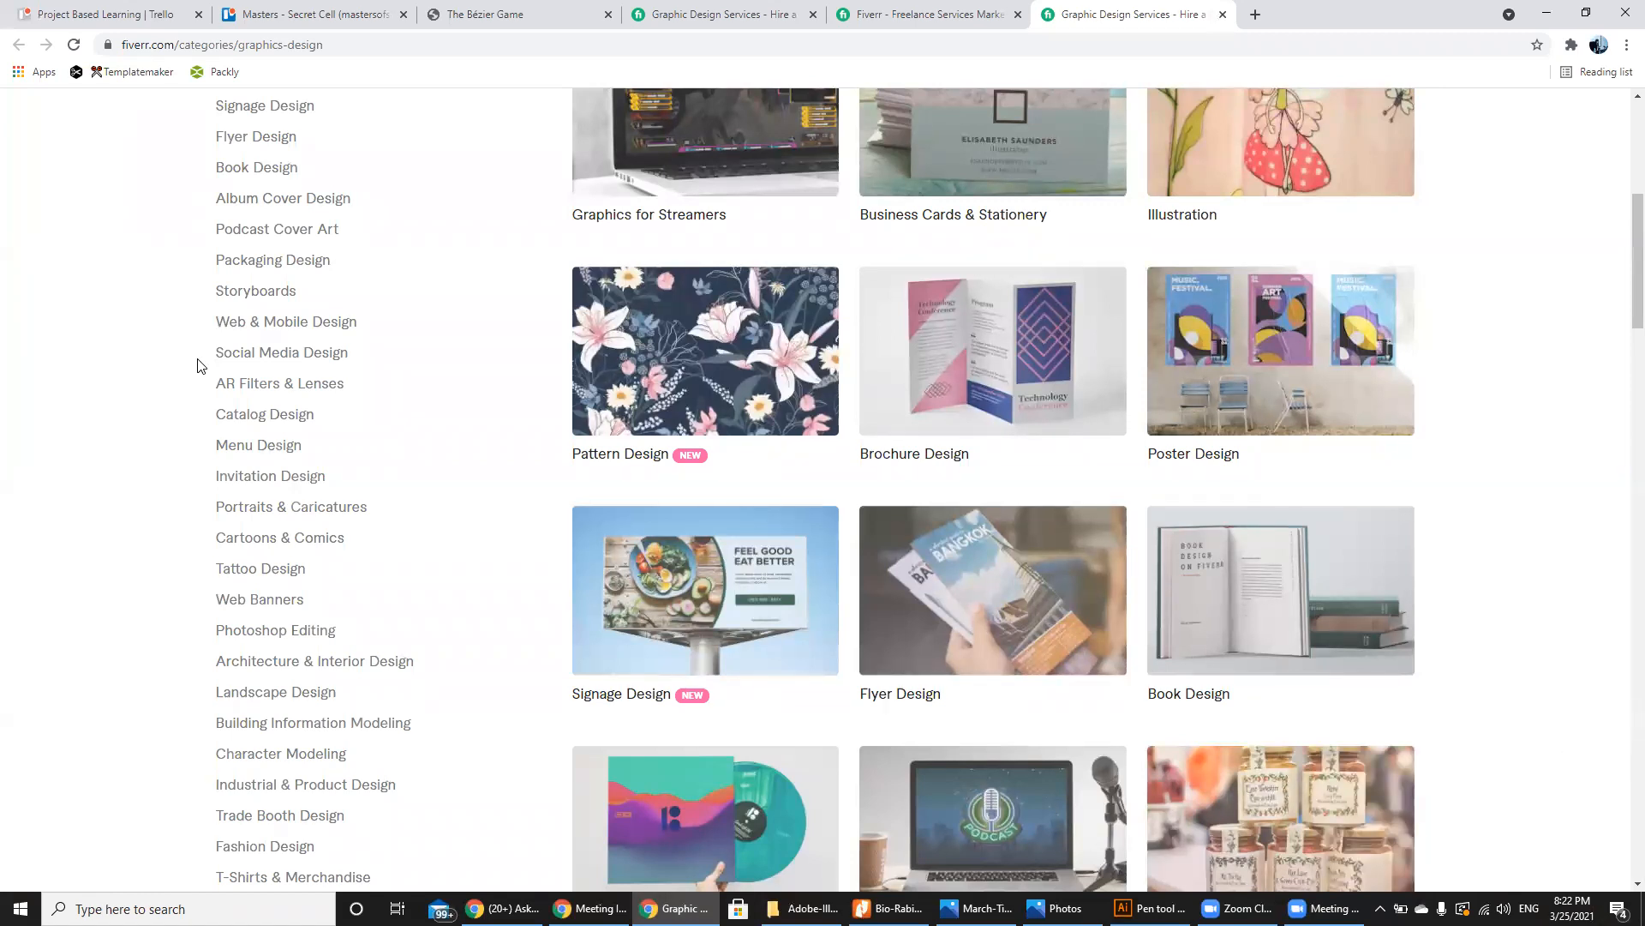
pyautogui.moveTo(348, 354); pyautogui.dragTo(216, 351)
pyautogui.click(177, 427)
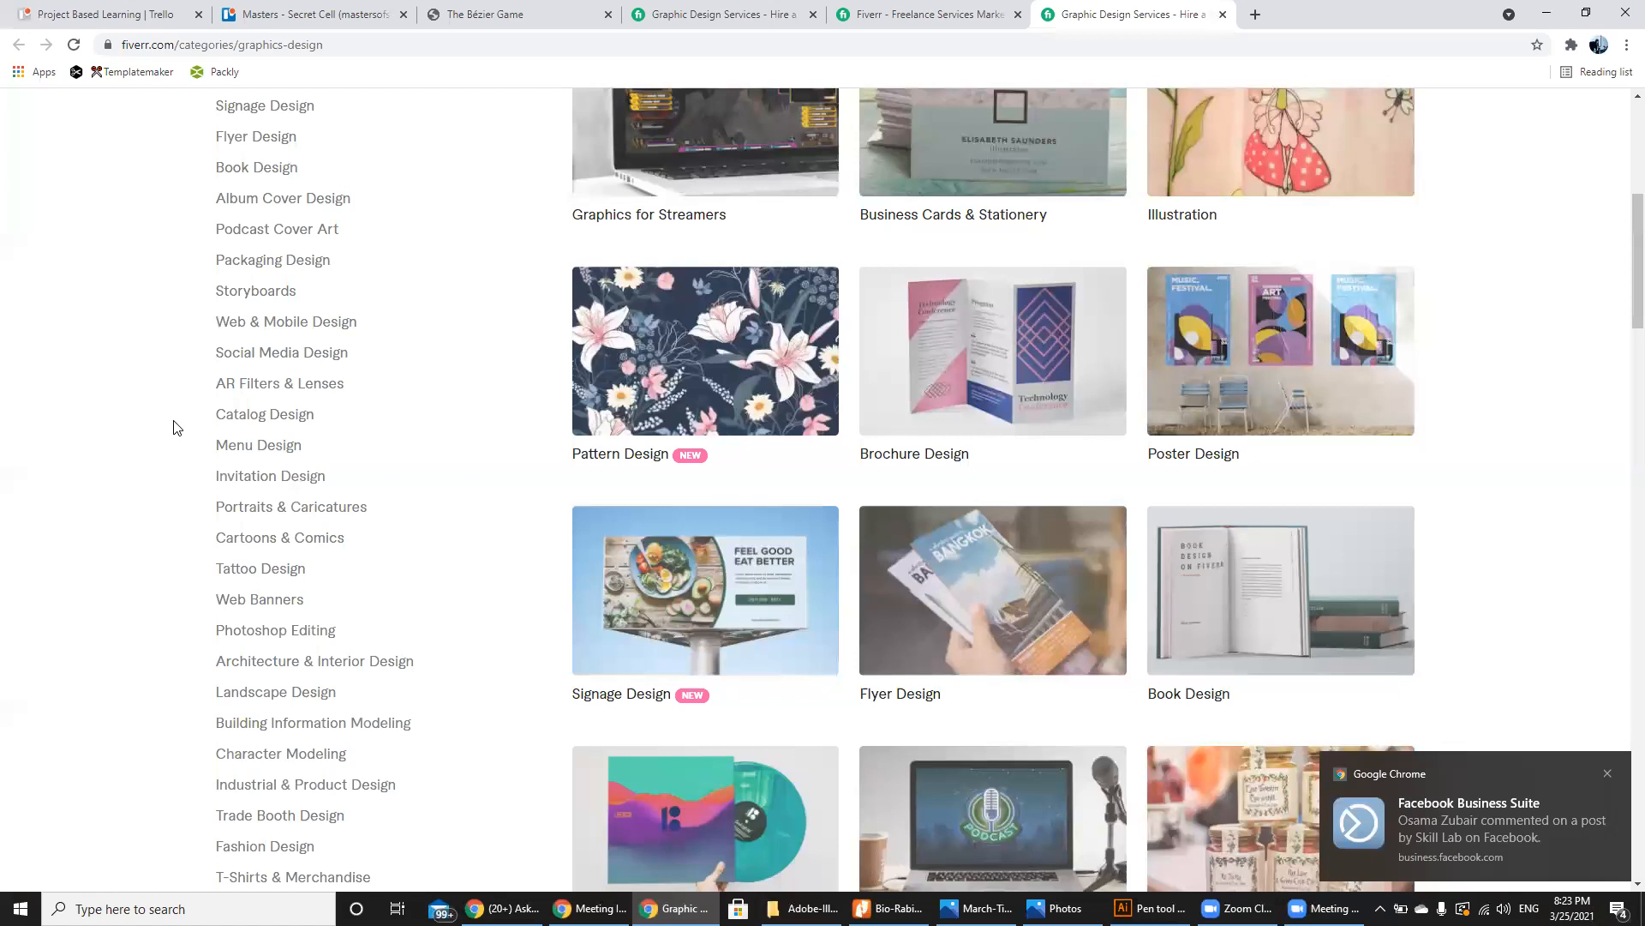
# Step: Examine the rest of the subcategory list, pointing out the Vector Tracing and Pattern Design entries
pyautogui.scroll(-1, 178, 427)
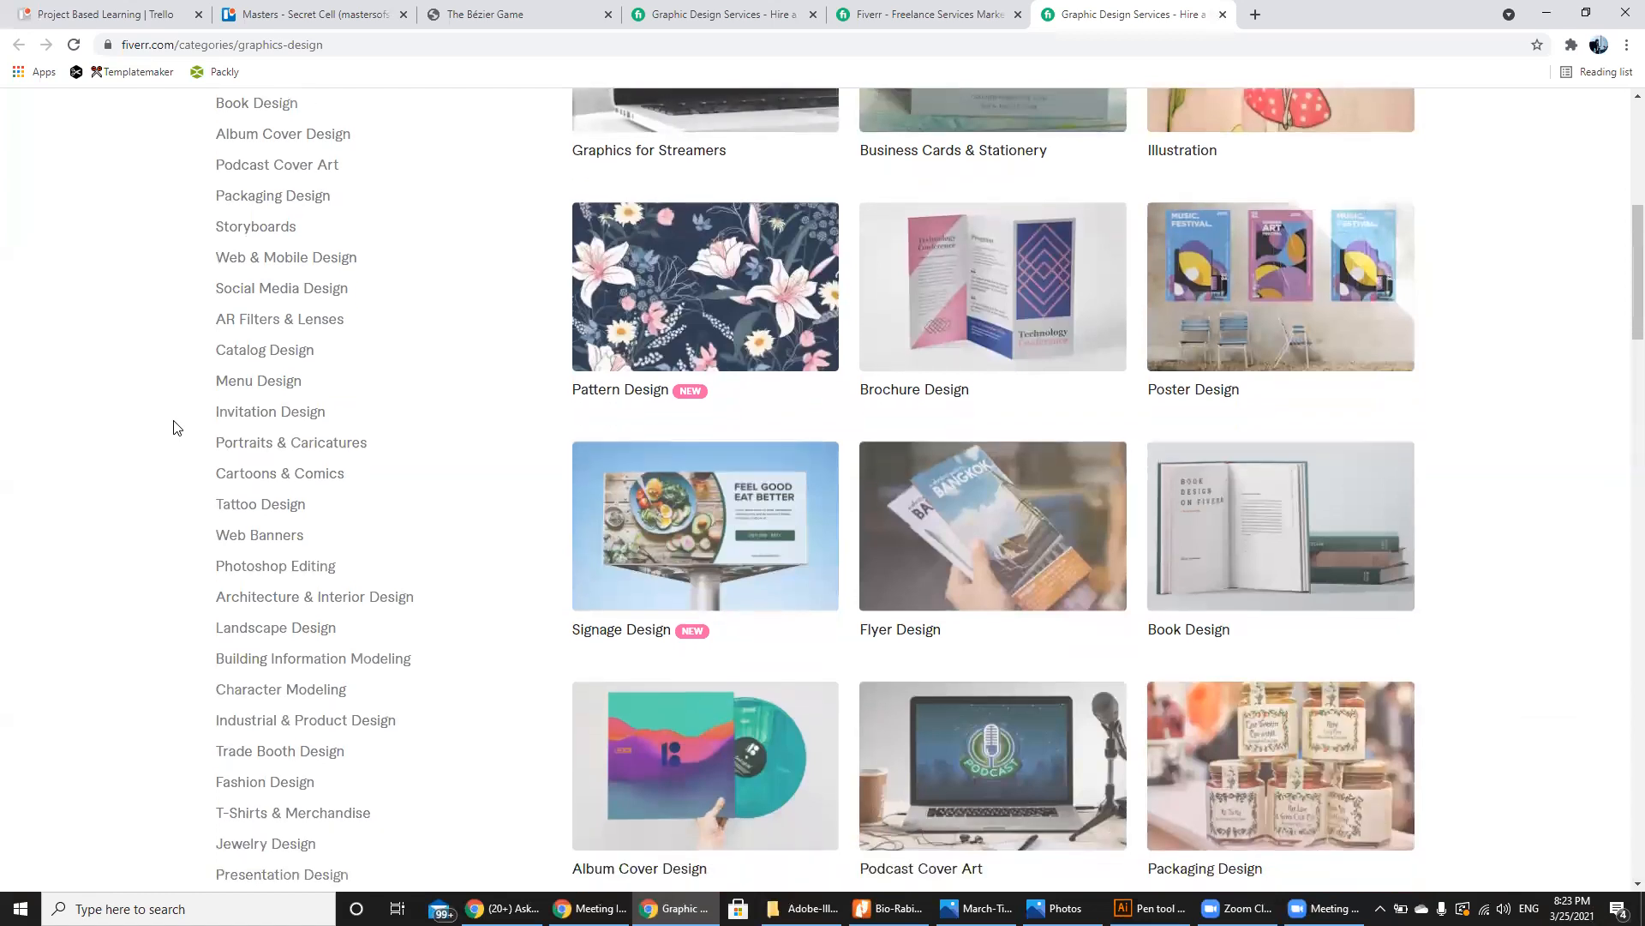
pyautogui.scroll(-5, 177, 426)
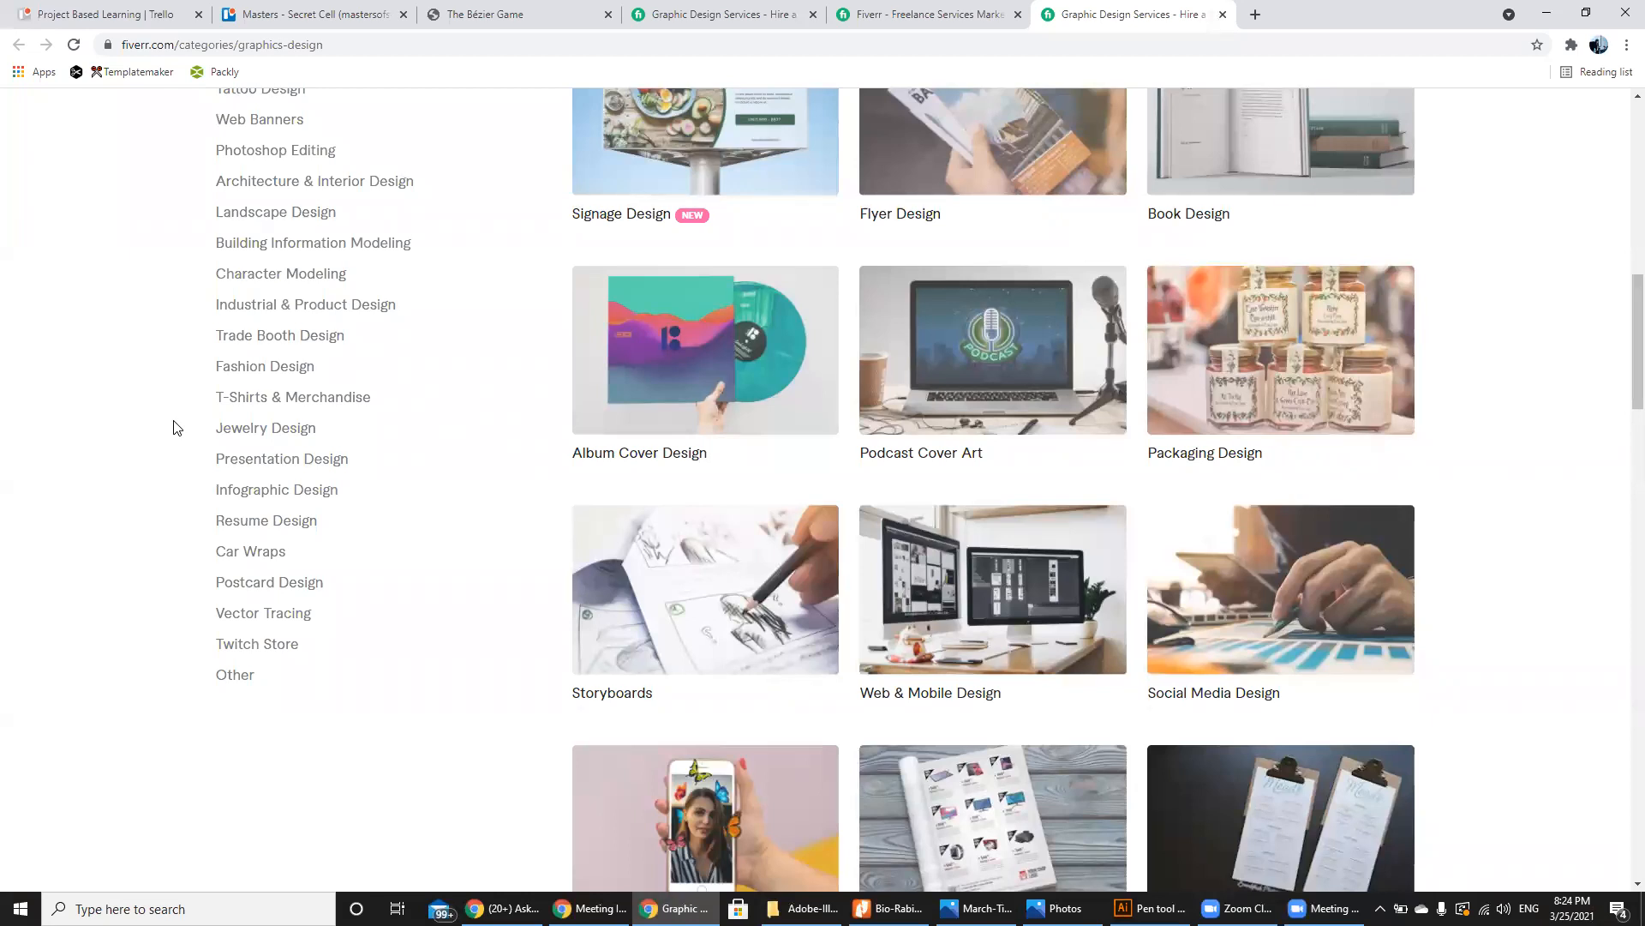
pyautogui.moveTo(339, 632); pyautogui.dragTo(212, 619)
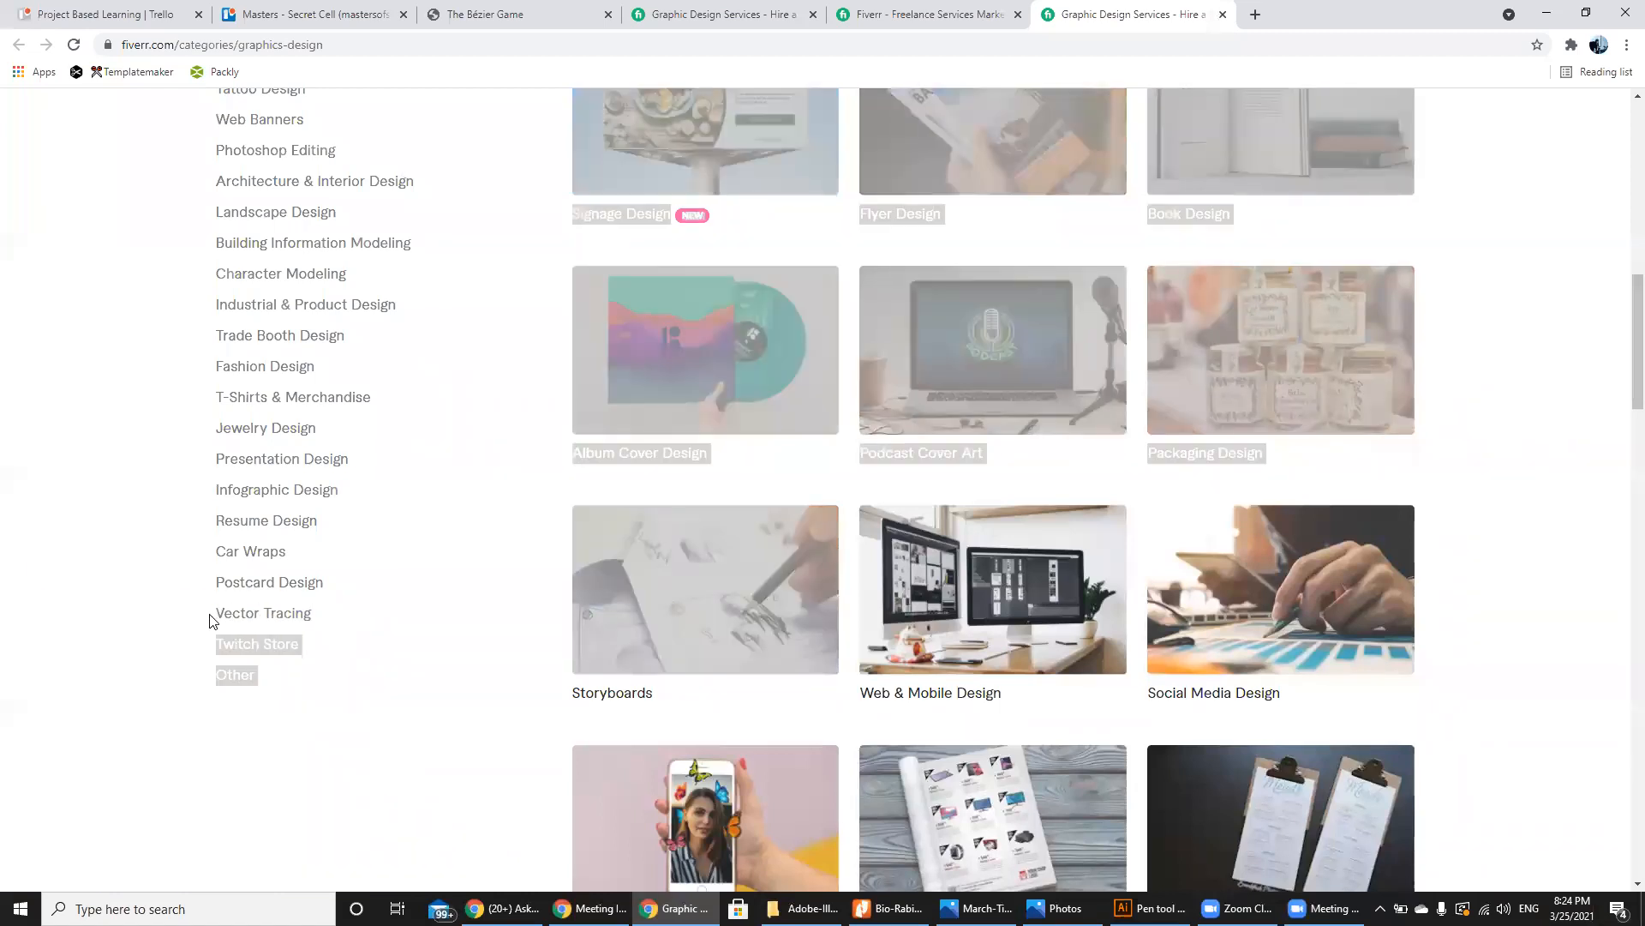
pyautogui.click(212, 619)
pyautogui.scroll(4, 212, 619)
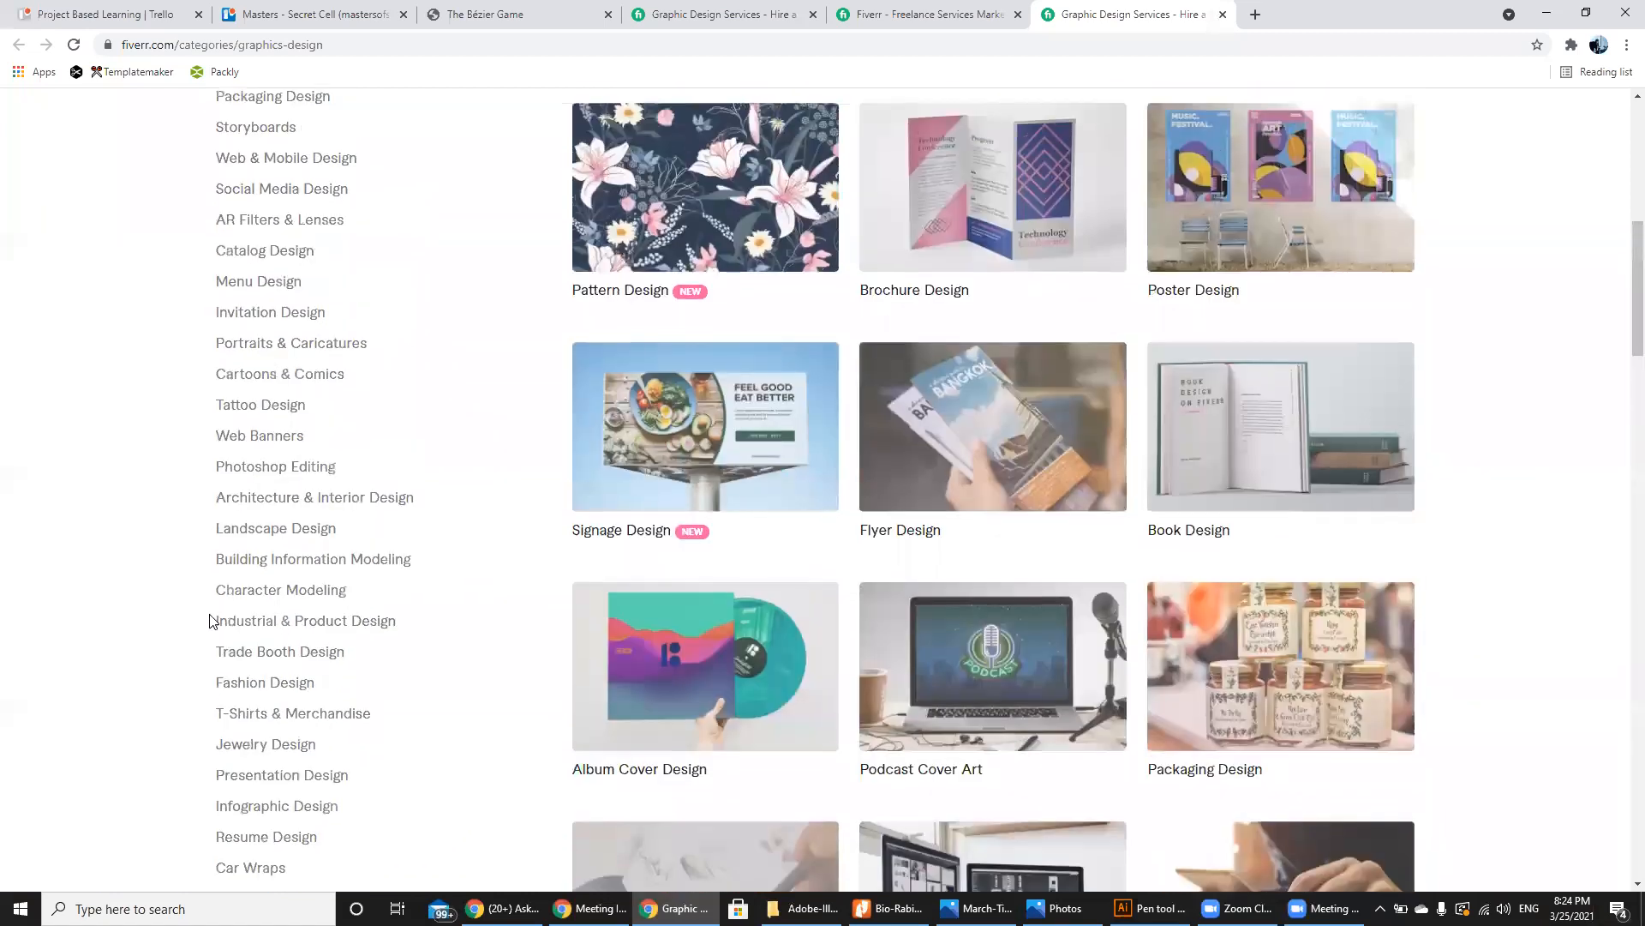
pyautogui.scroll(6, 212, 619)
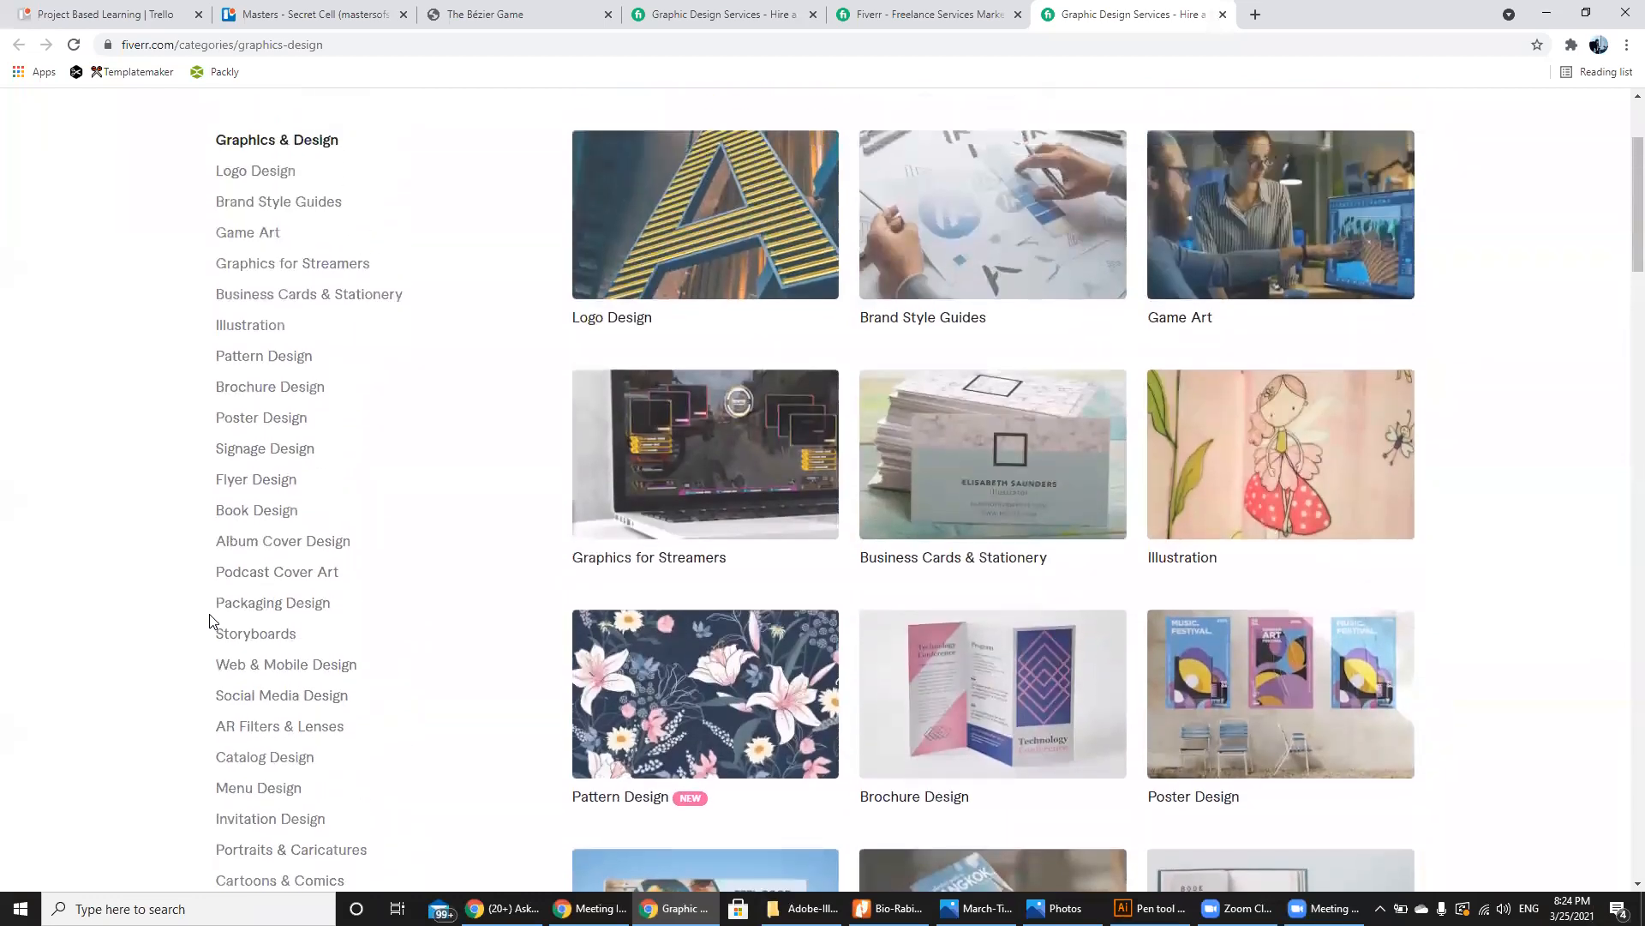
pyautogui.moveTo(314, 358); pyautogui.dragTo(209, 364)
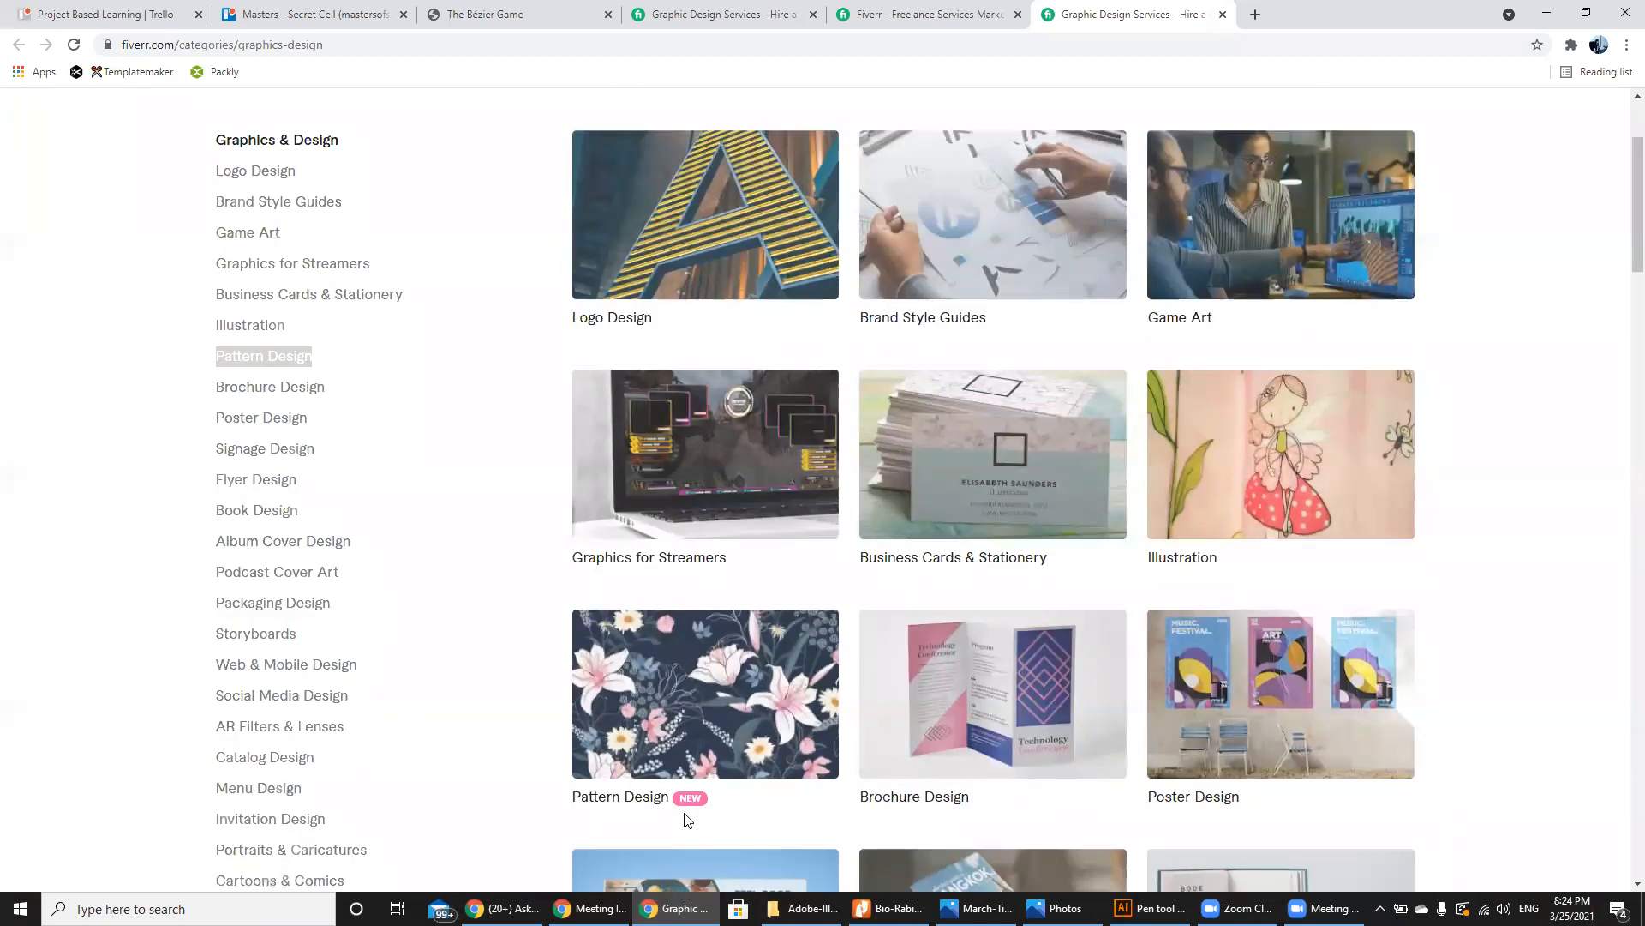
pyautogui.click(178, 606)
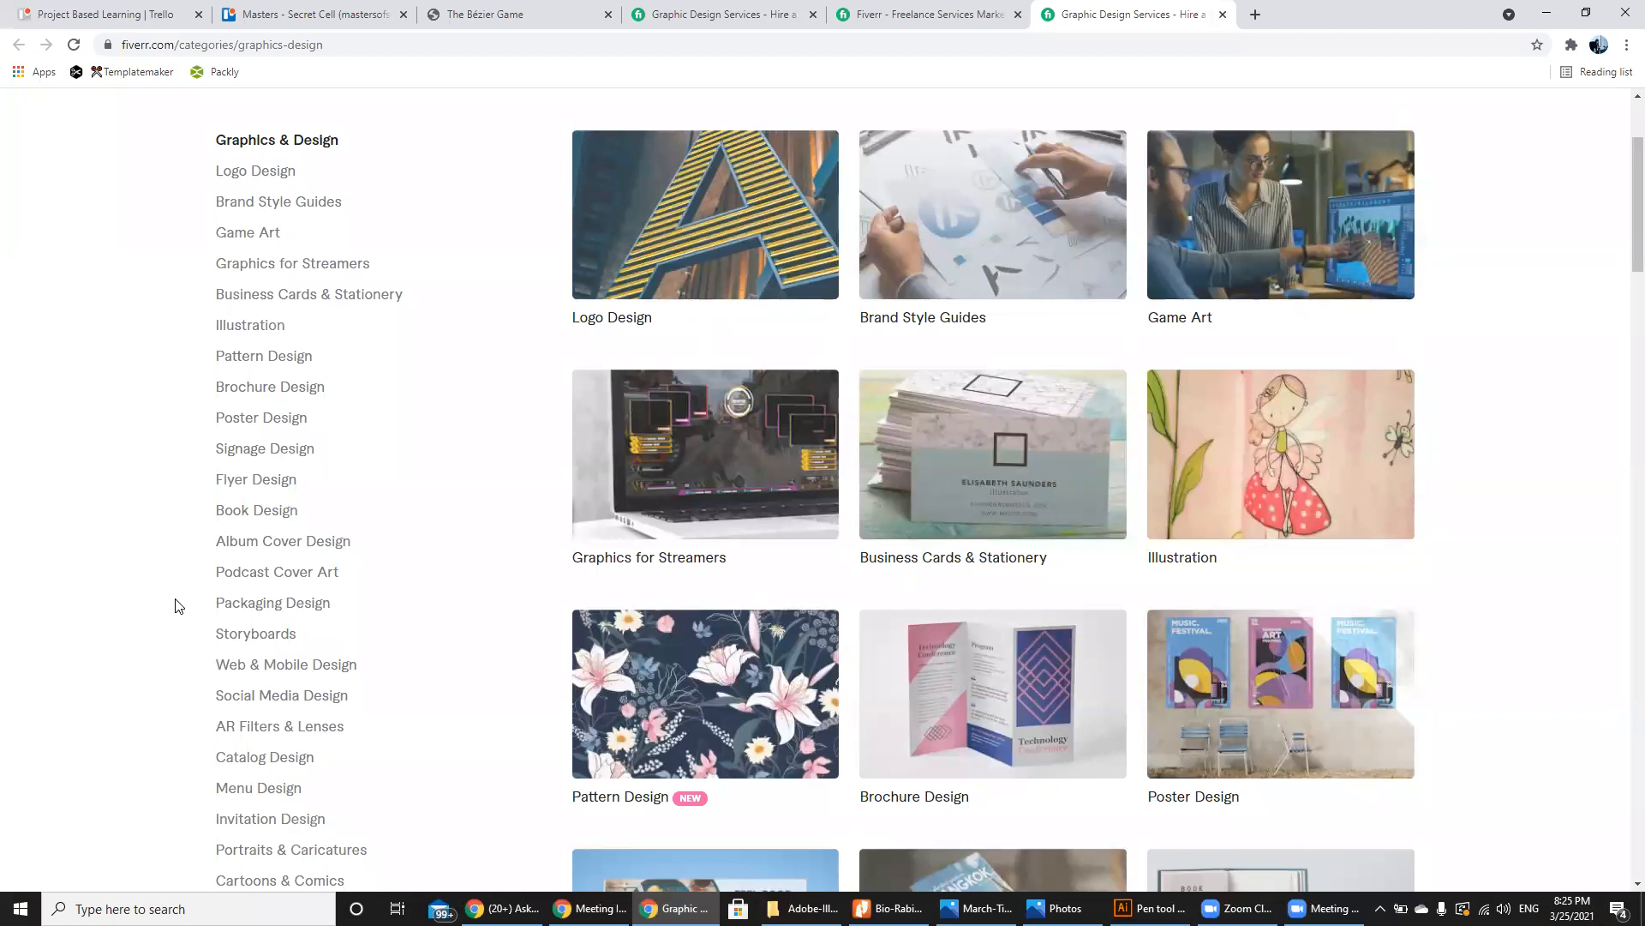
pyautogui.scroll(-4, 179, 606)
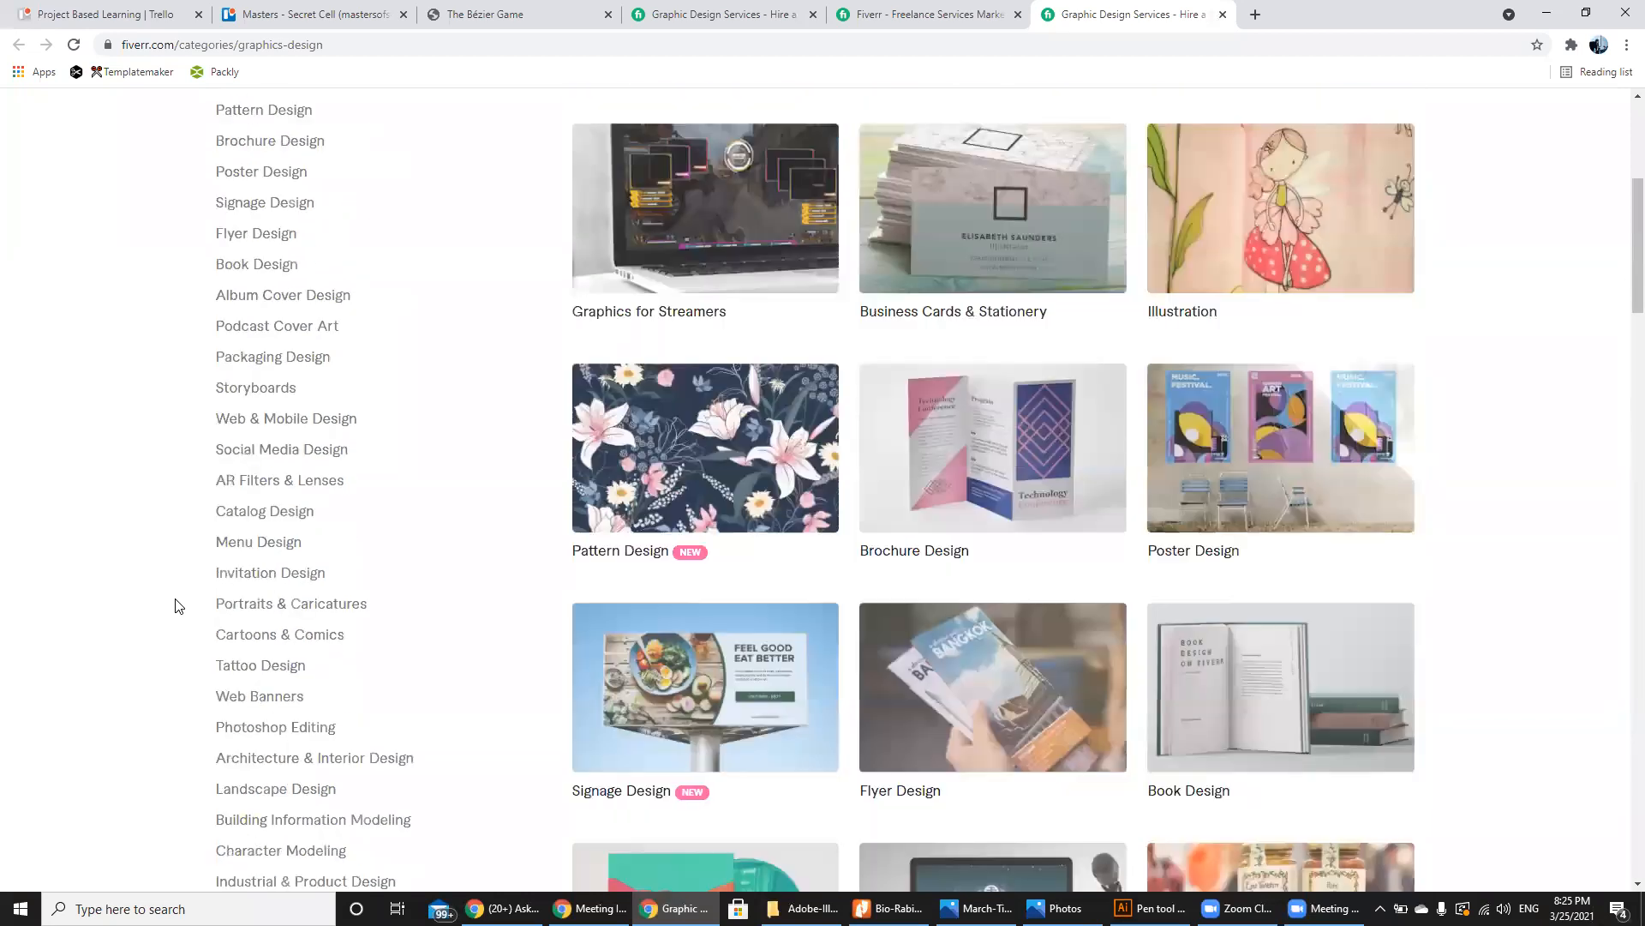
pyautogui.scroll(-3, 178, 606)
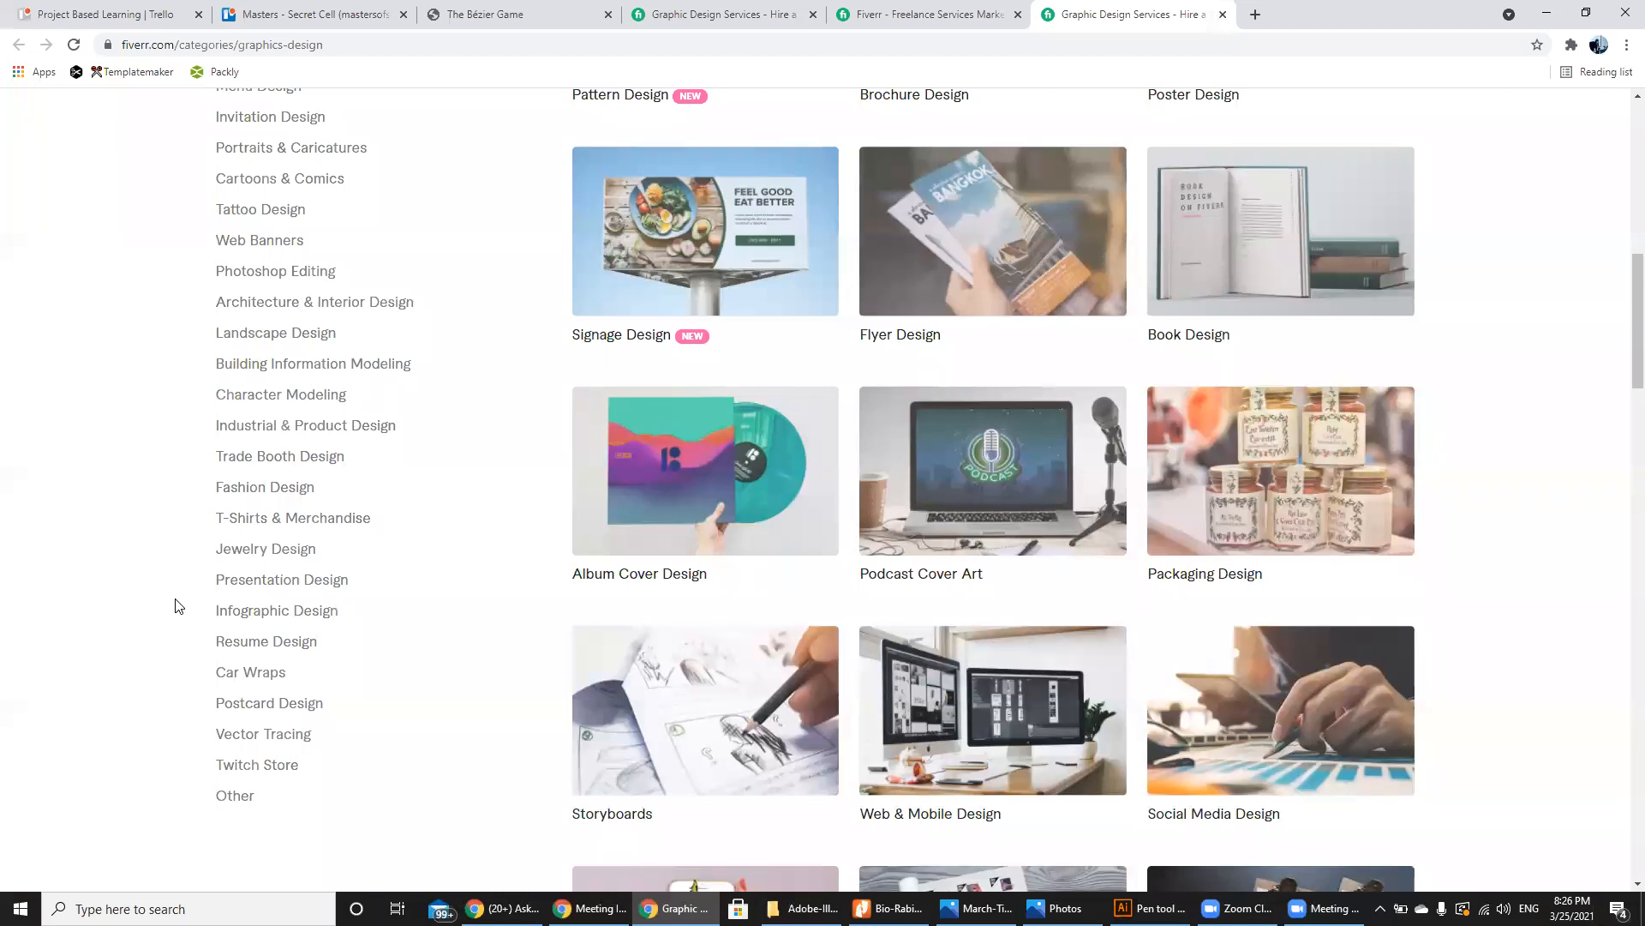
pyautogui.moveTo(325, 734); pyautogui.dragTo(209, 731)
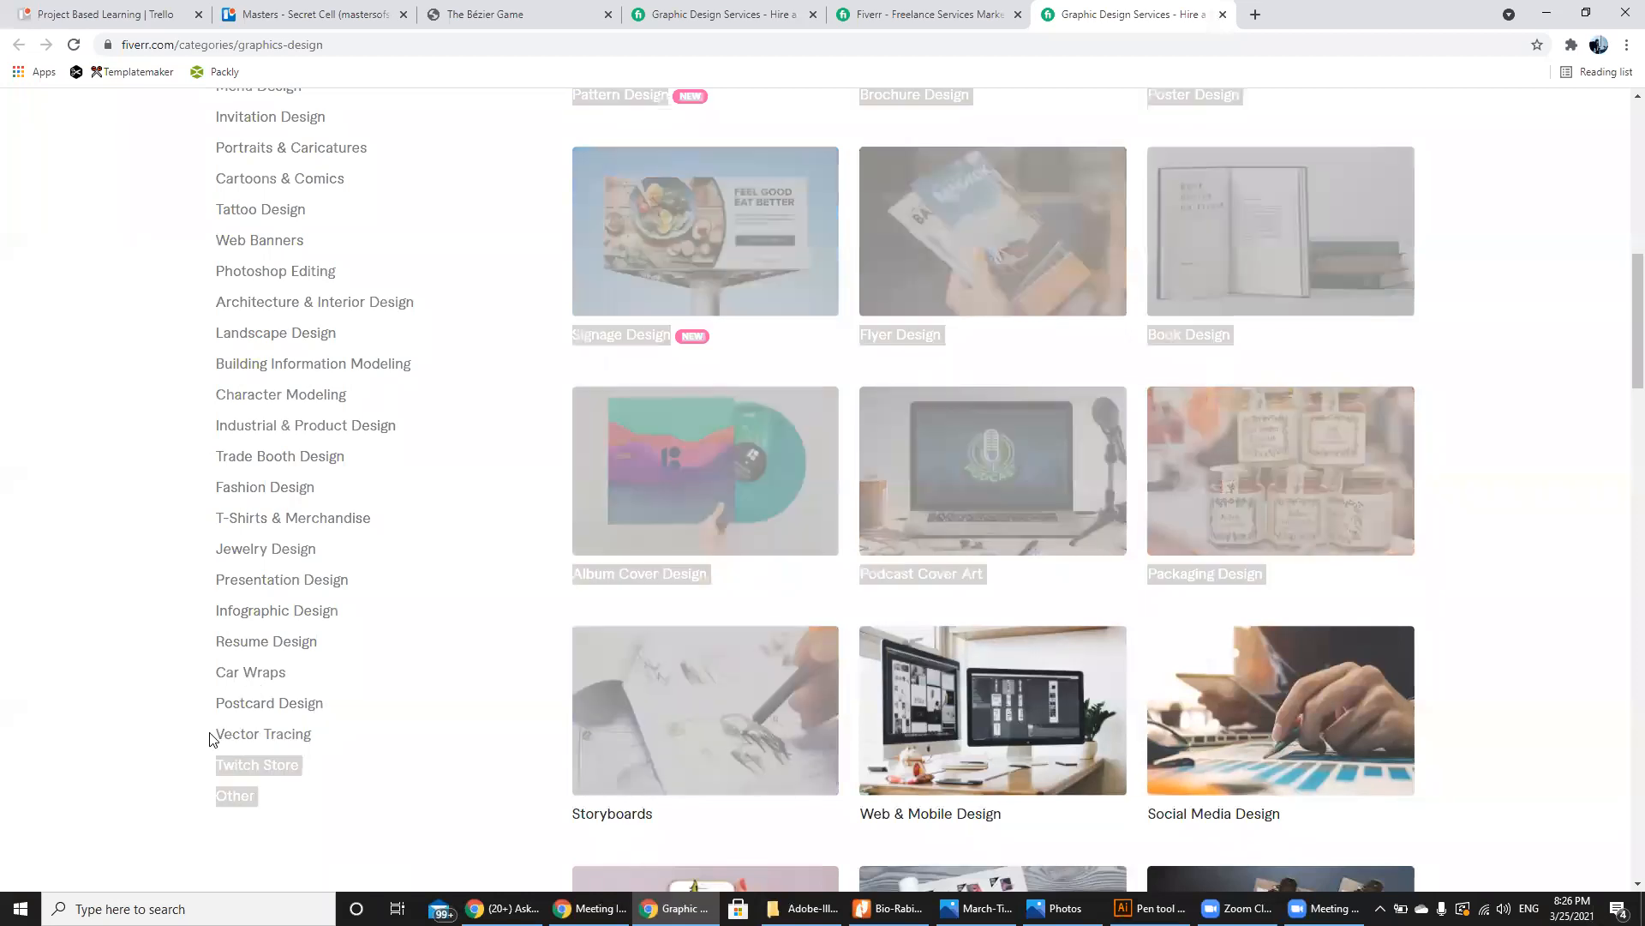
pyautogui.click(213, 737)
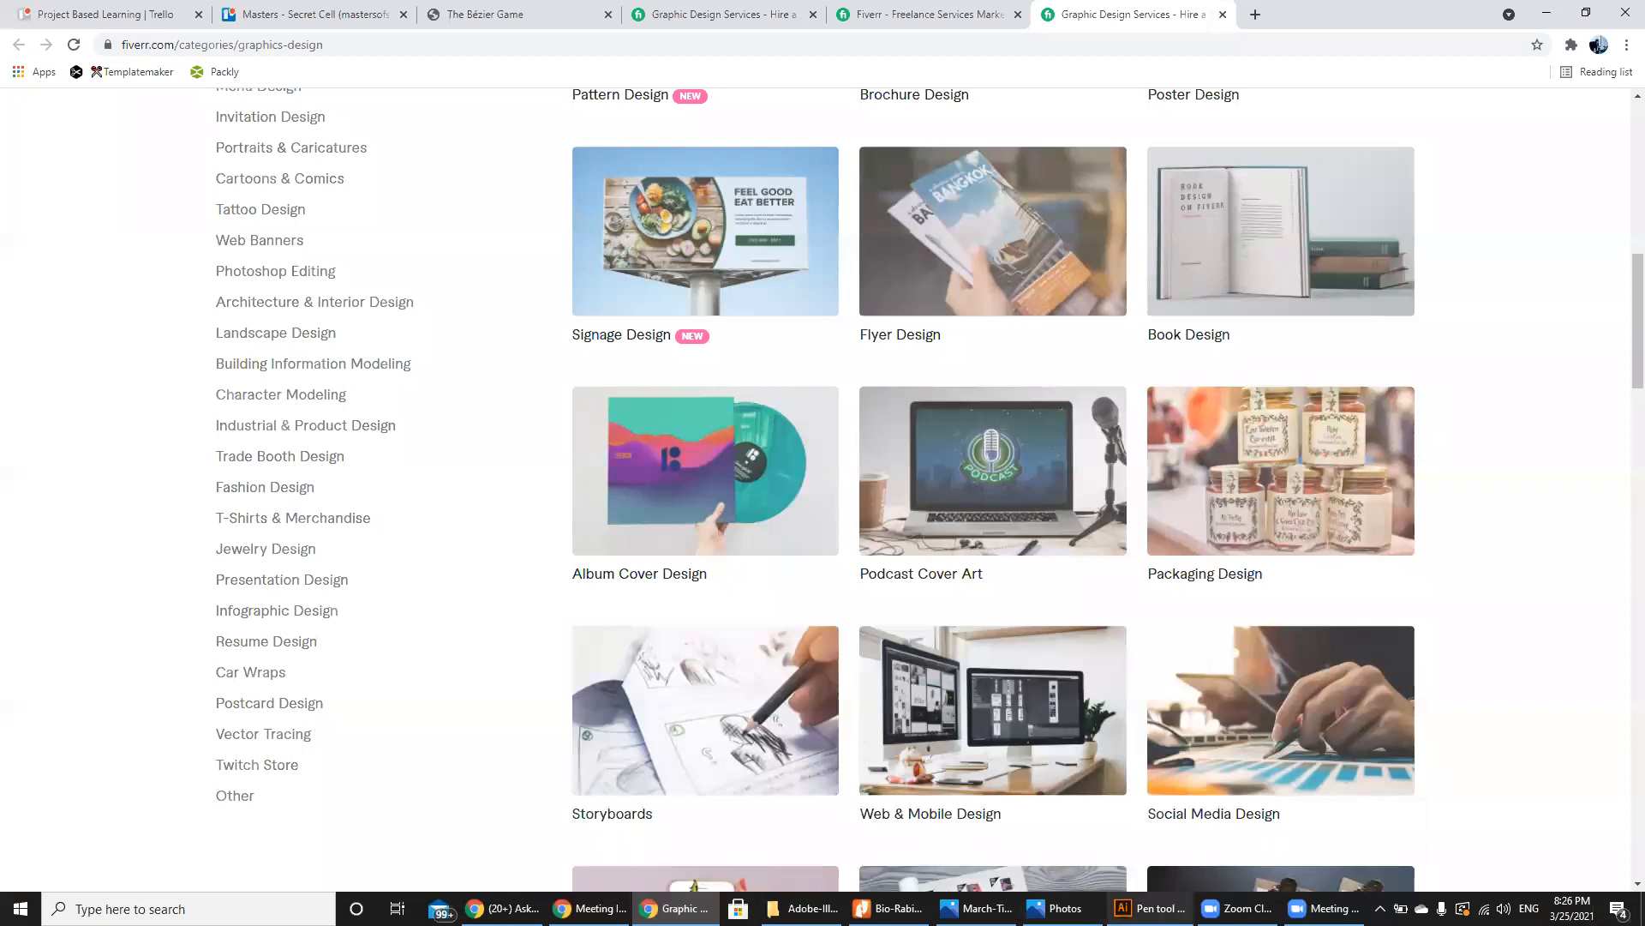
# Step: Switch to the Pen tool - Beginner document in Illustrator
pyautogui.click(1152, 909)
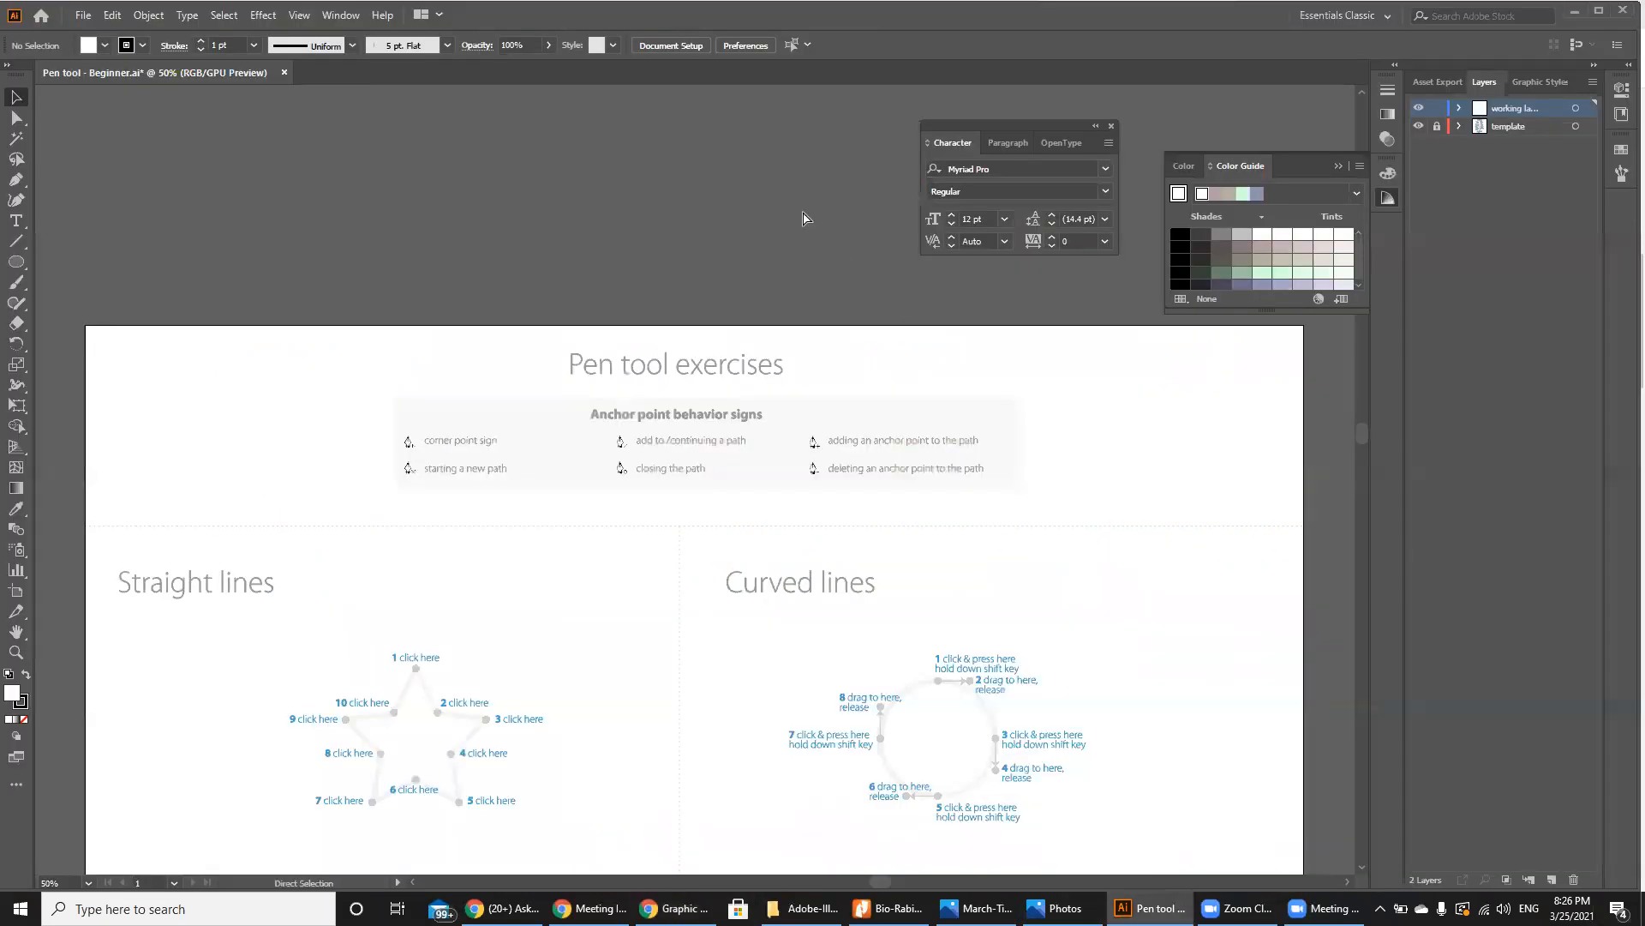
# Step: Fit the whole exercise page in view and examine the editing, viewing and window command lists
pyautogui.hotkey('ctrl', '0')
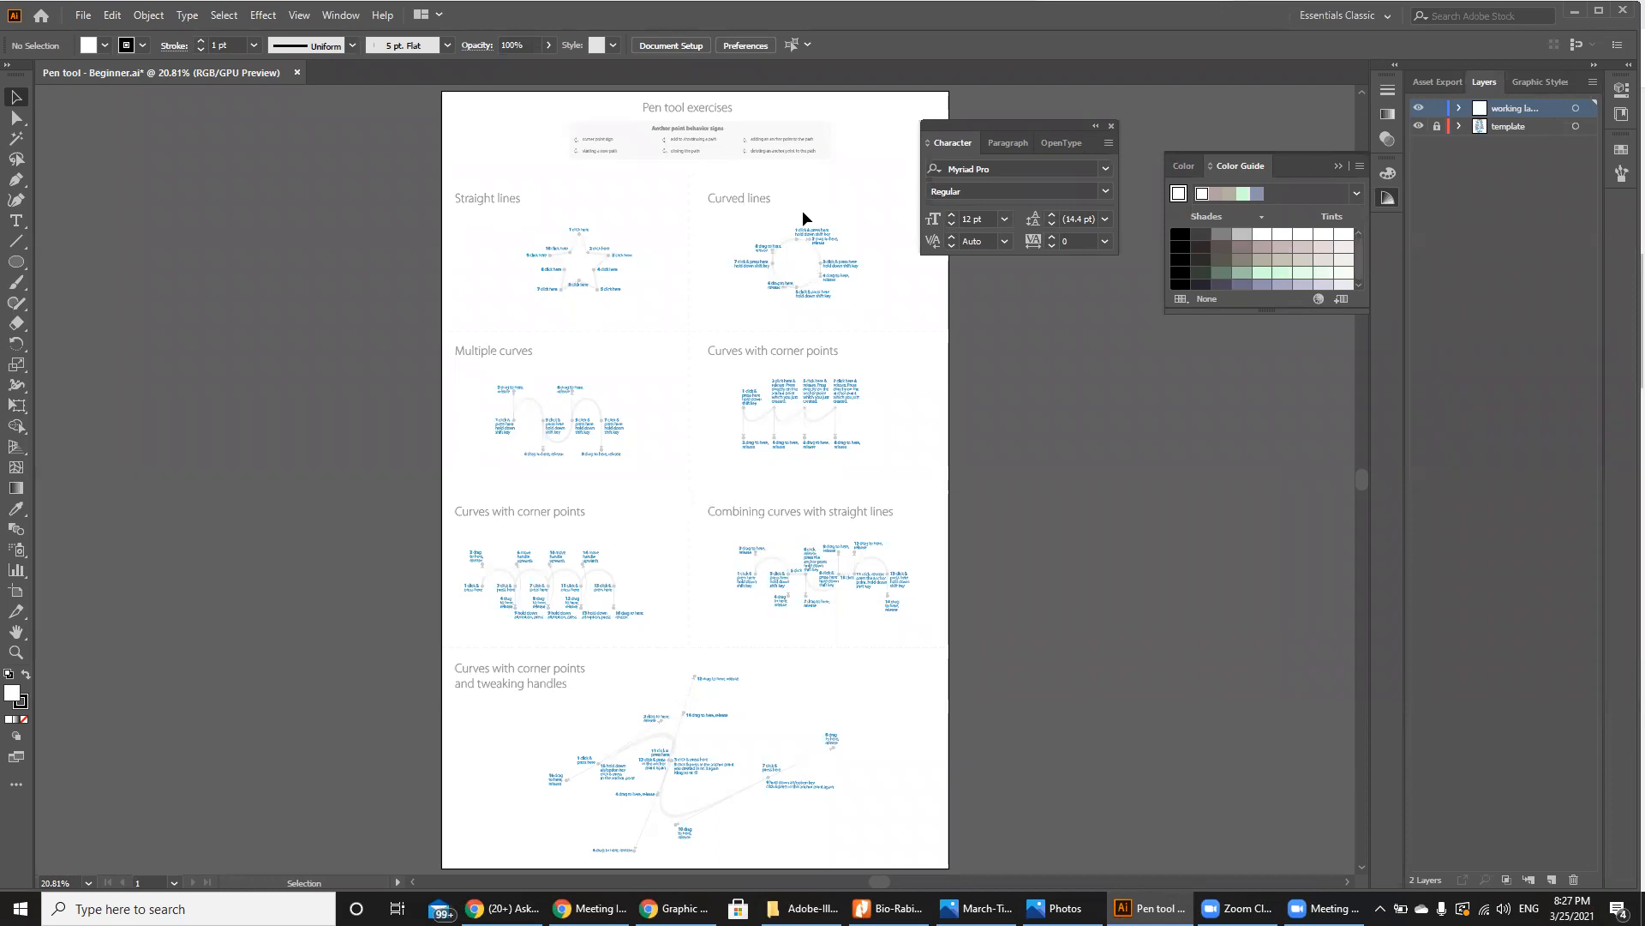
pyautogui.click(83, 15)
pyautogui.moveTo(109, 19)
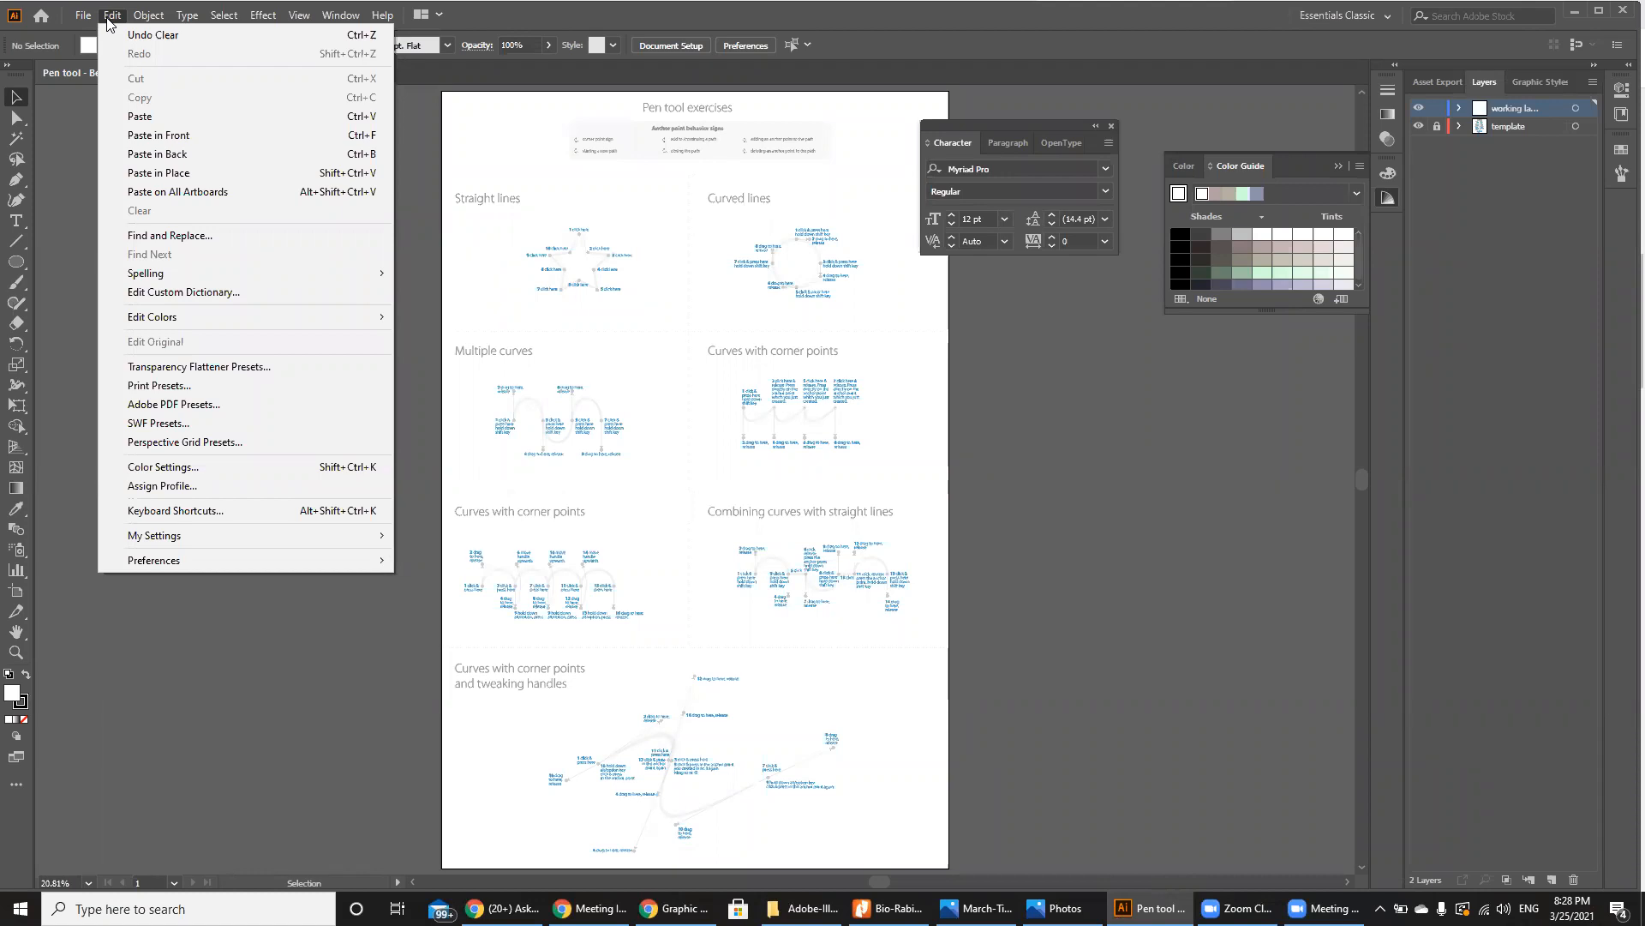
pyautogui.moveTo(357, 17)
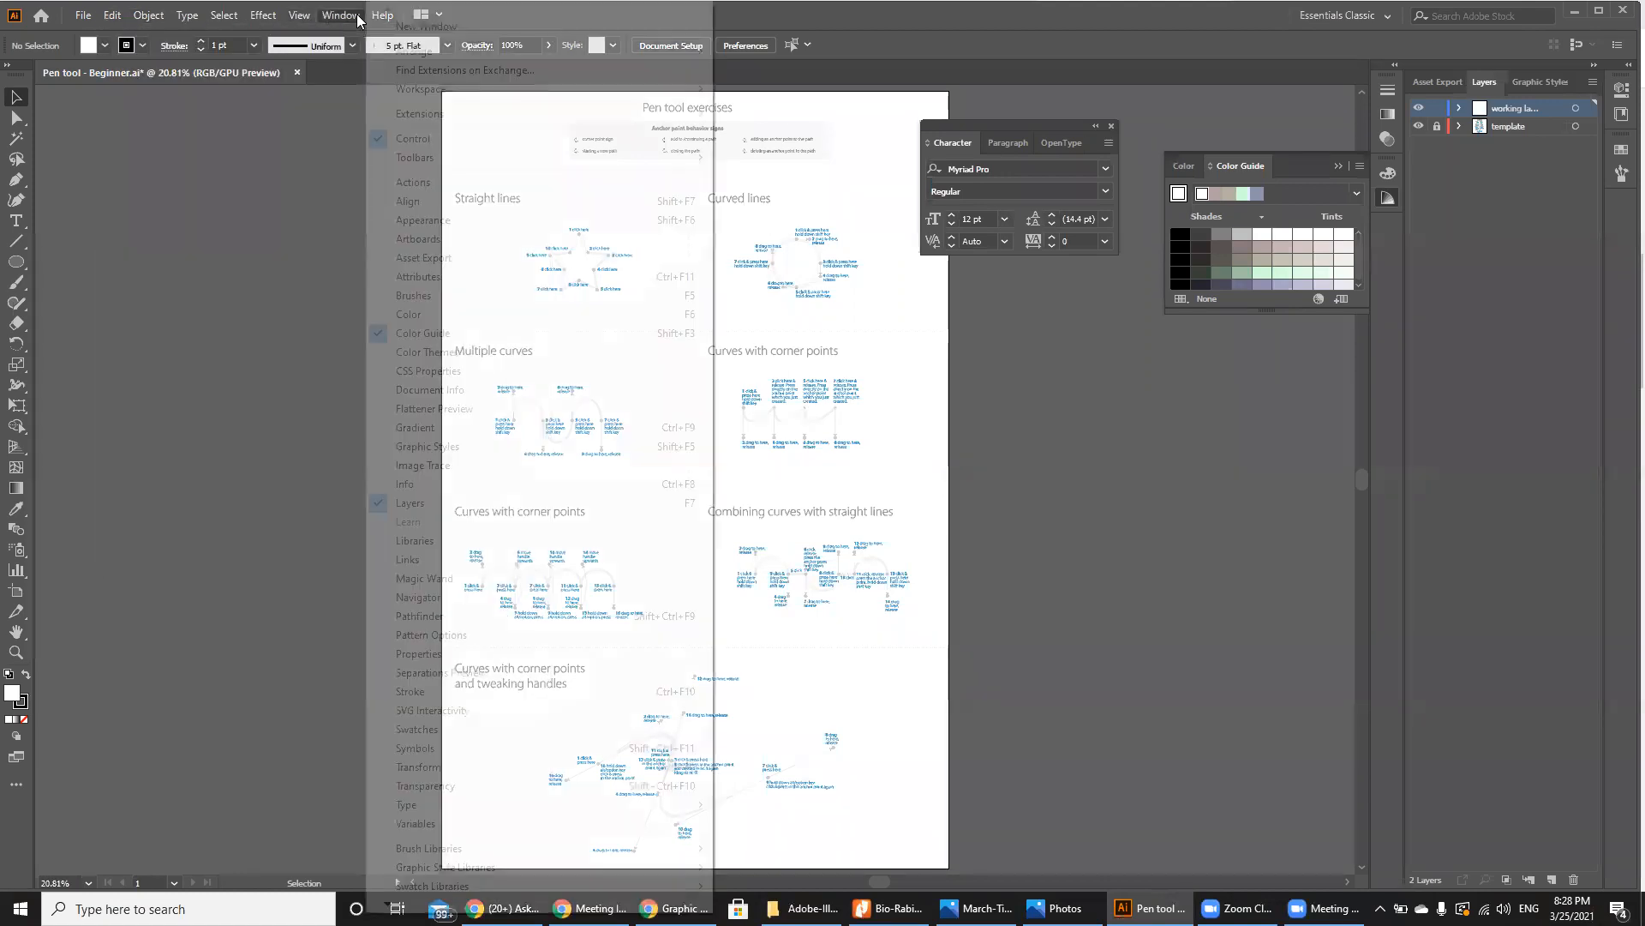
pyautogui.moveTo(299, 21)
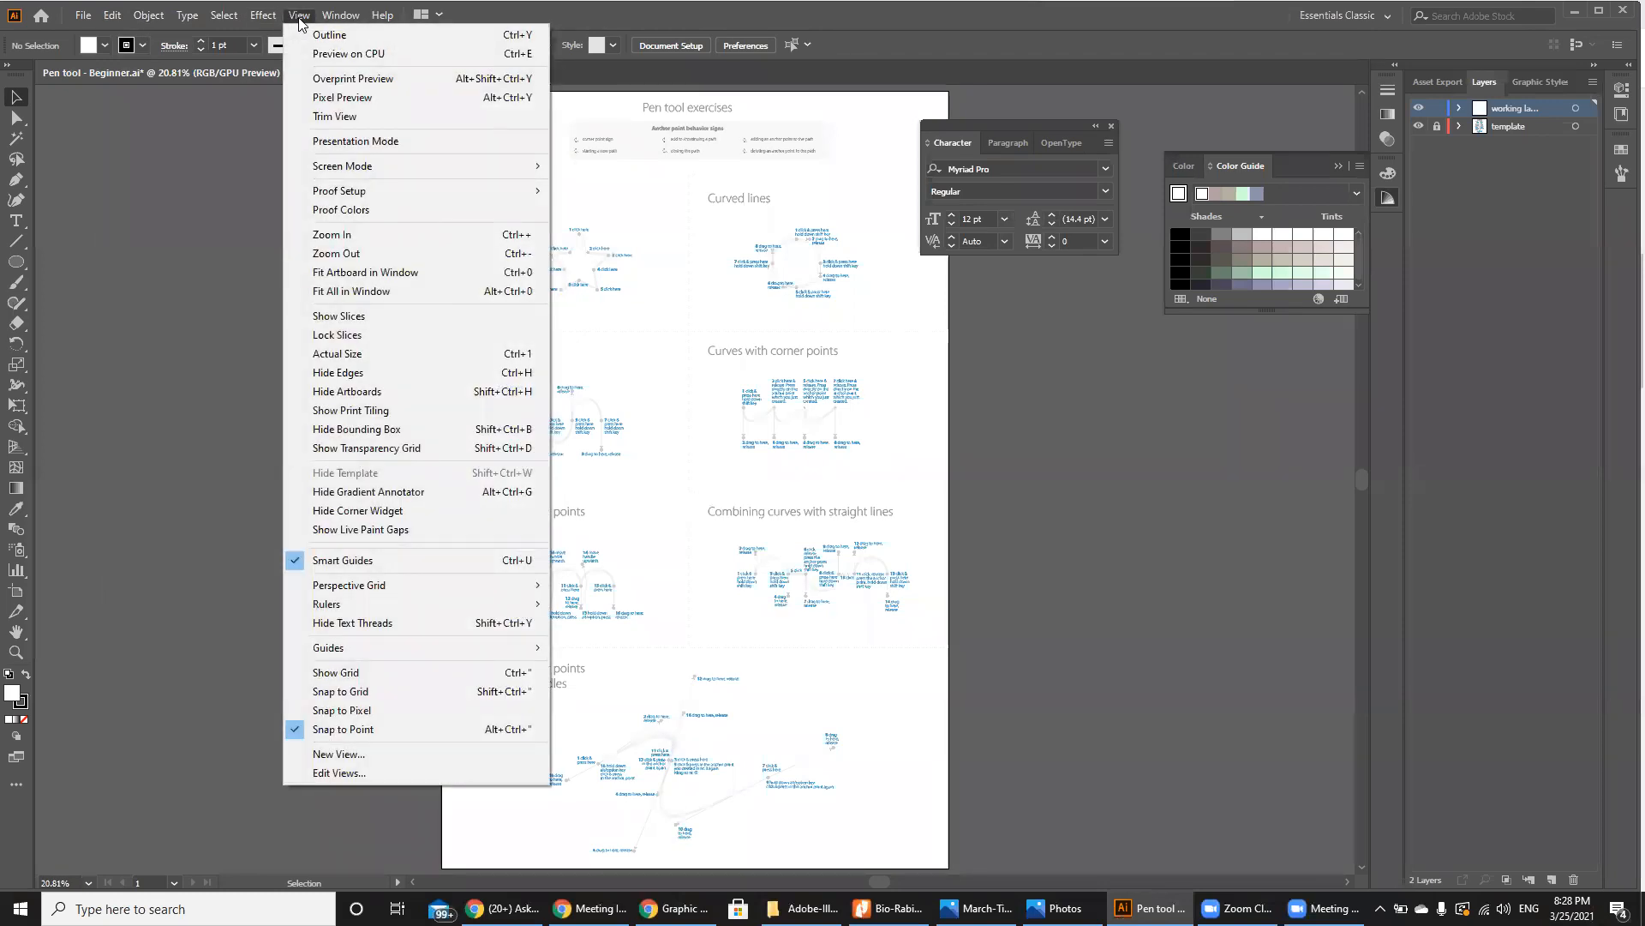
pyautogui.click(300, 19)
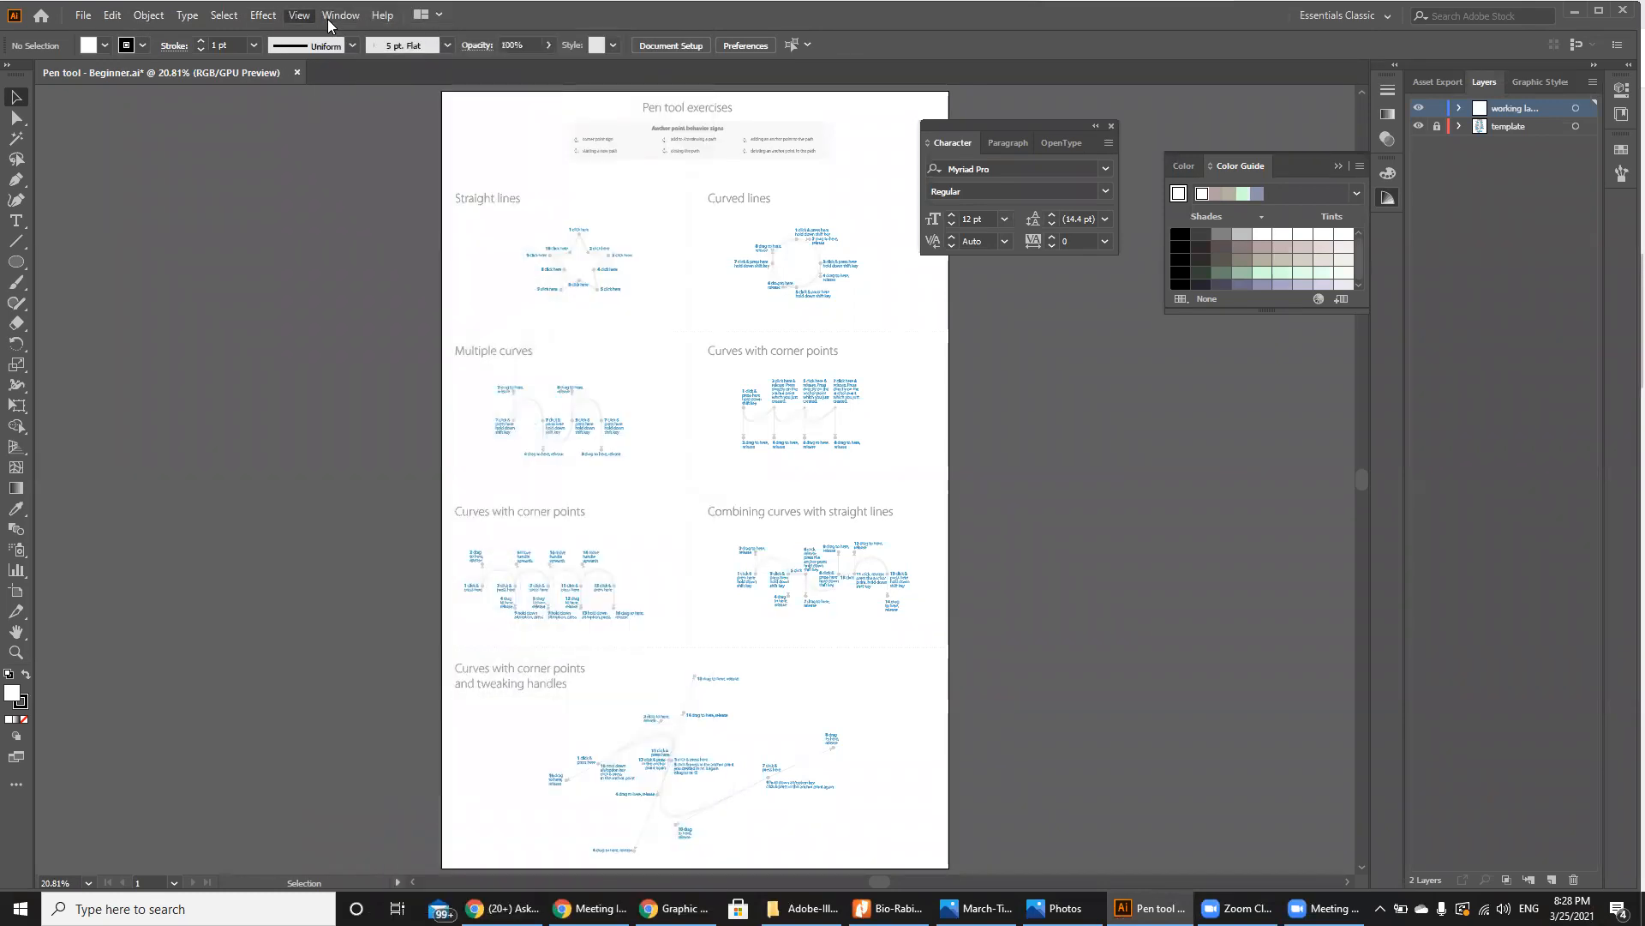
pyautogui.click(327, 19)
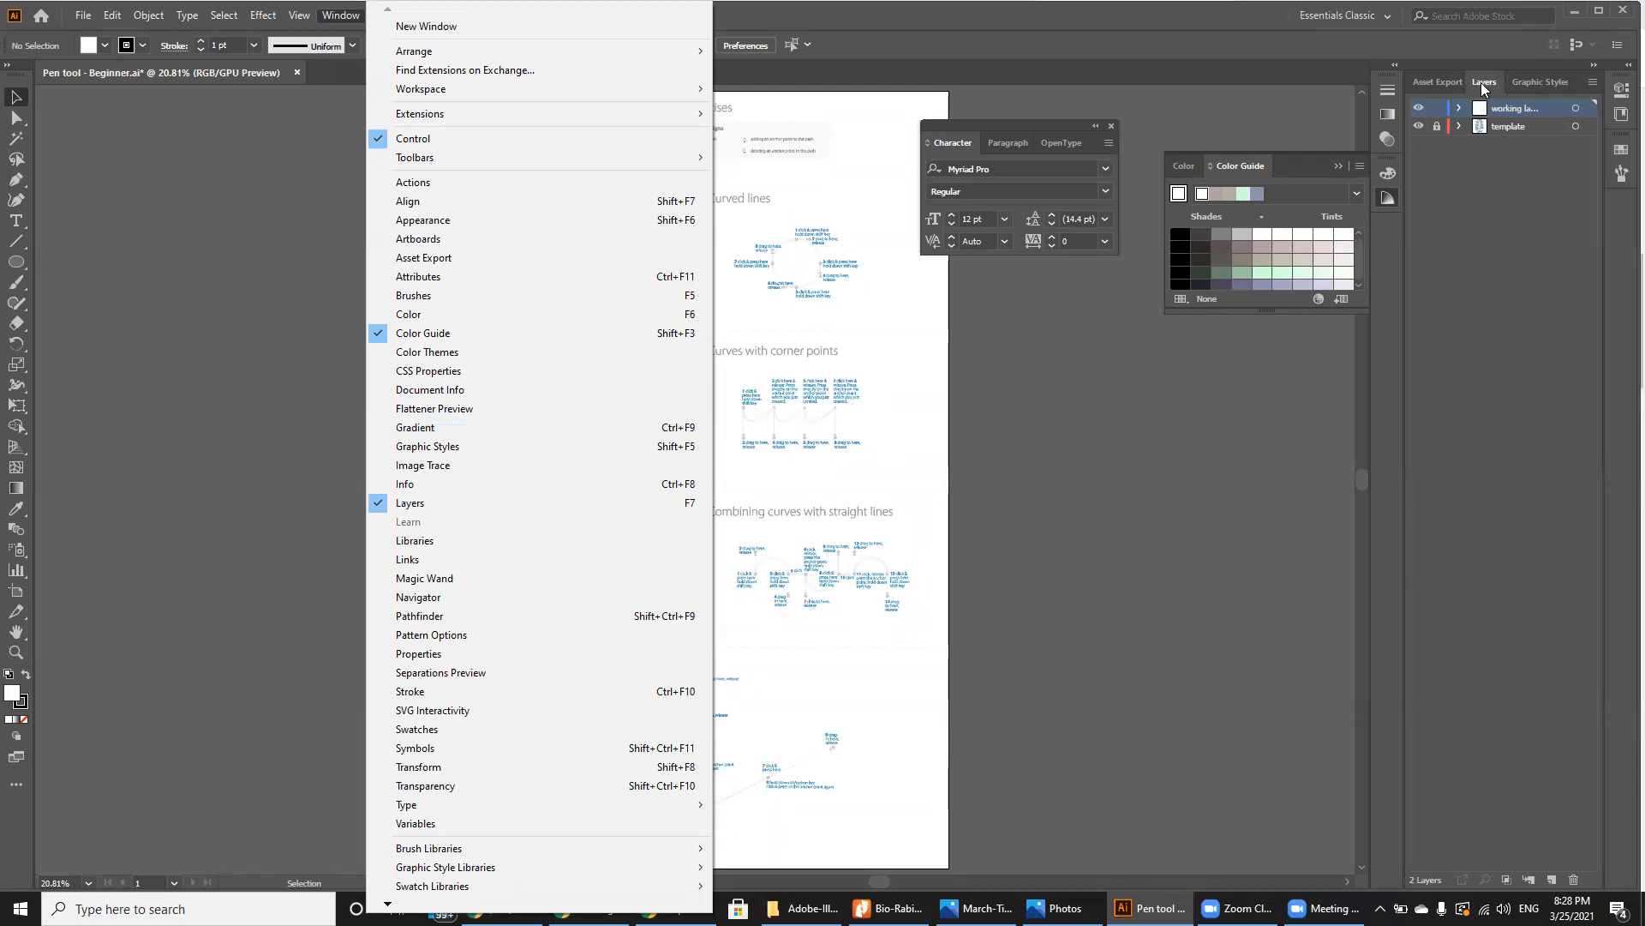
# Step: Look through the Graphic Styles and Asset Export contents and return to the layer list
pyautogui.click(1526, 84)
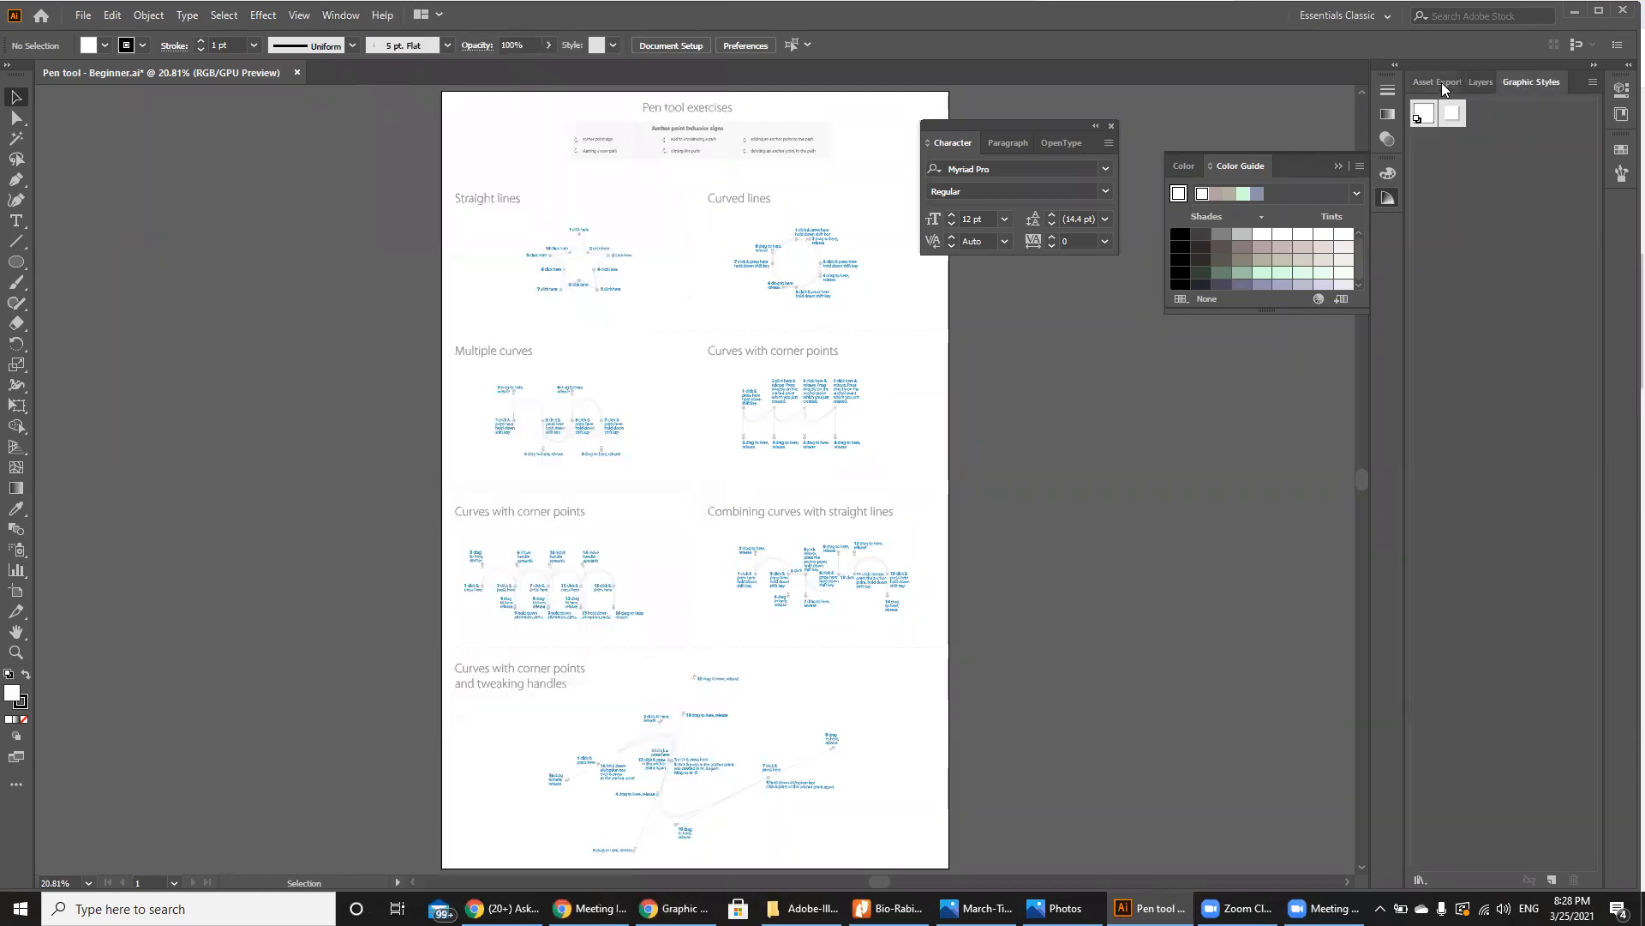
pyautogui.click(1442, 82)
pyautogui.click(1491, 82)
# Step: Examine the available window, object, selection and view commands without applying any of them
pyautogui.click(343, 15)
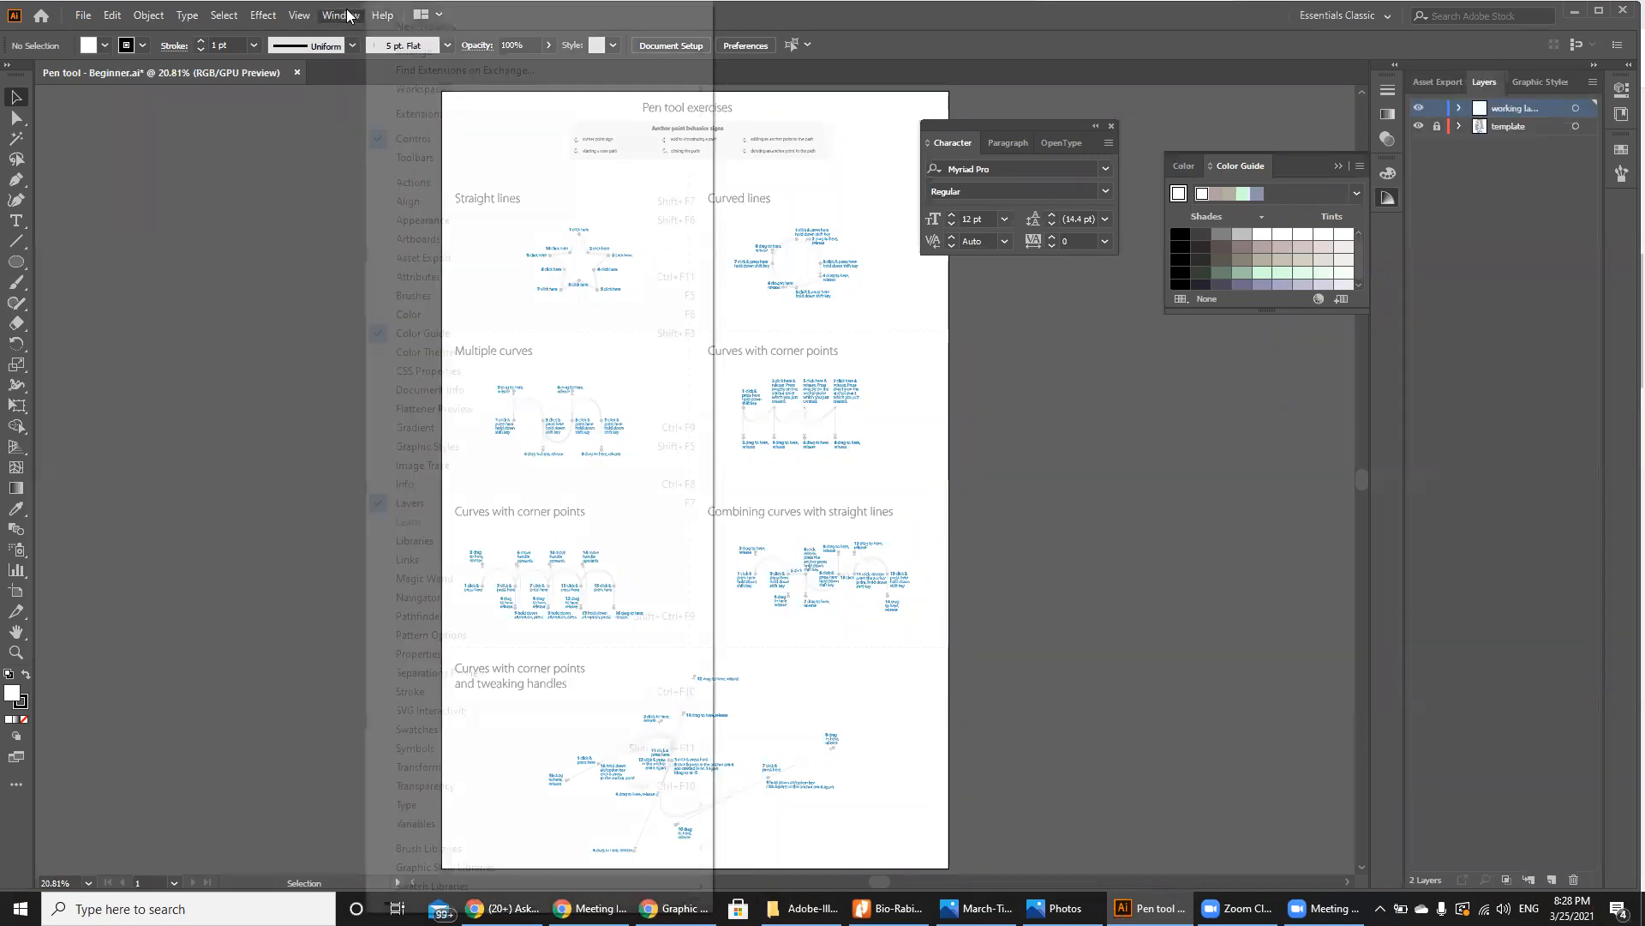
pyautogui.click(291, 402)
pyautogui.click(384, 15)
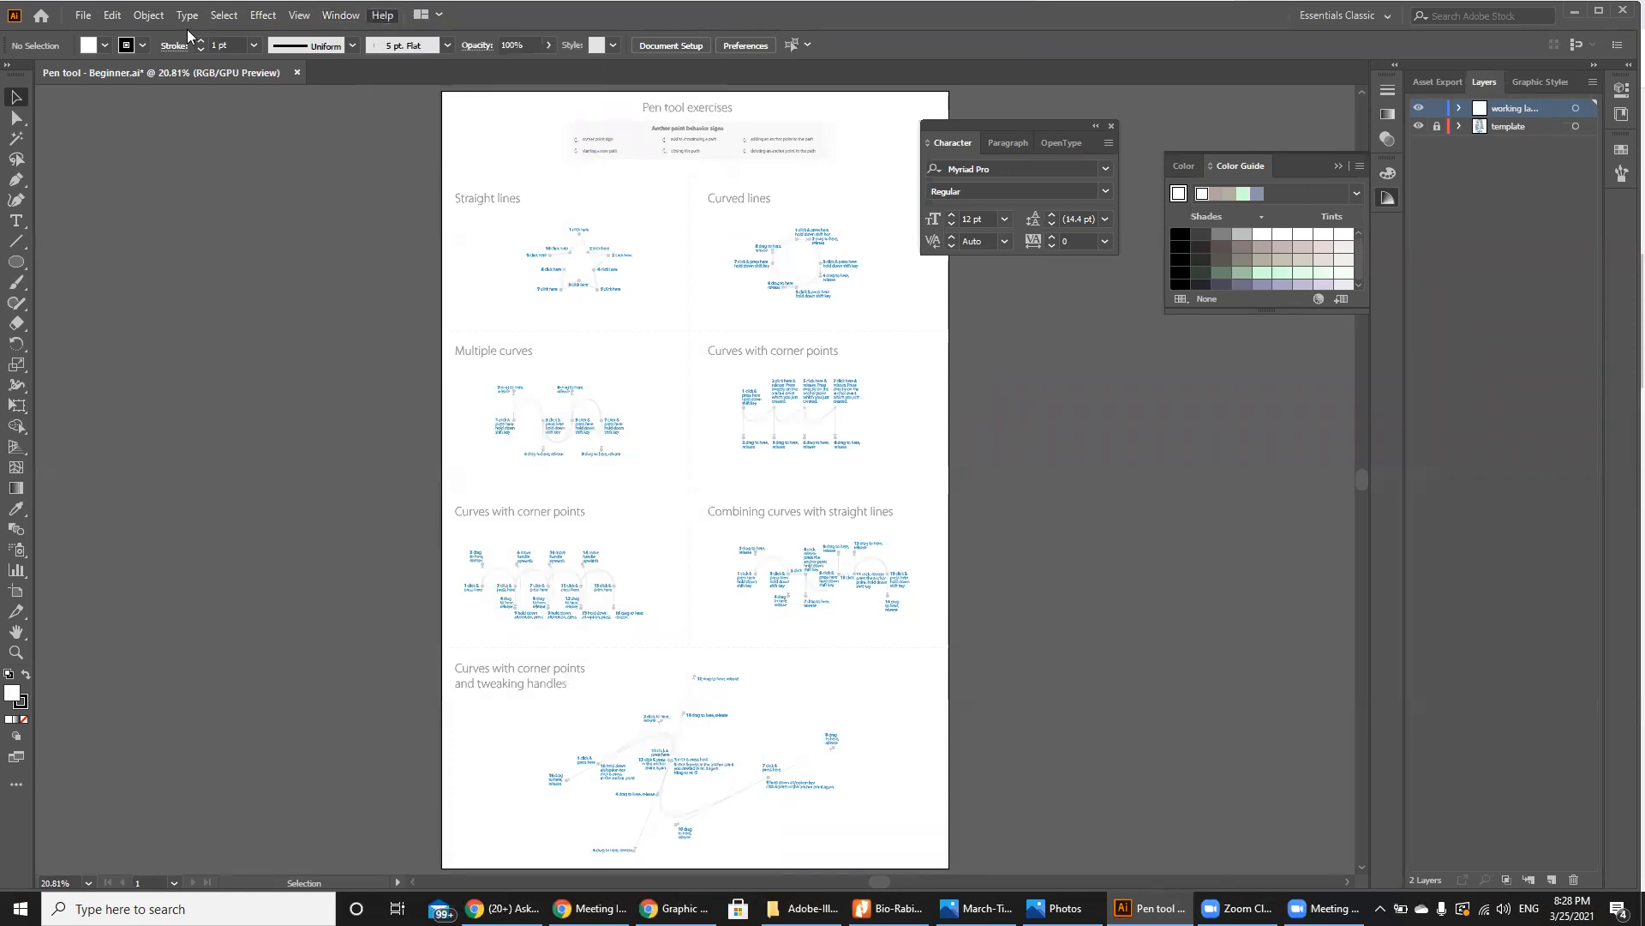
pyautogui.moveTo(167, 24)
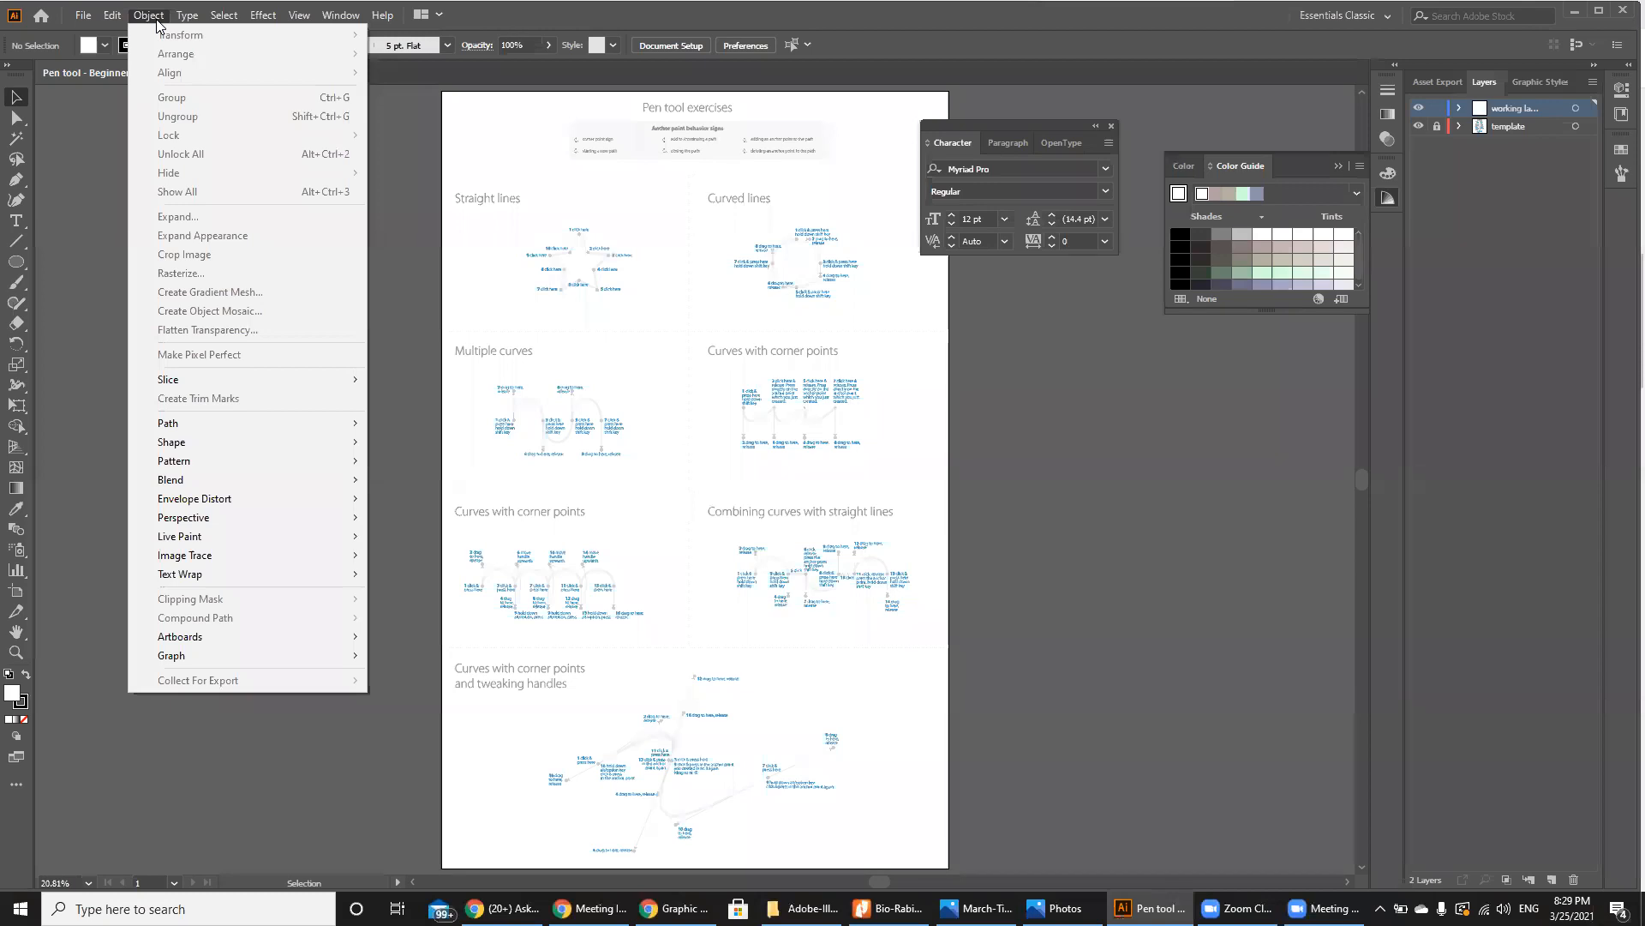
pyautogui.moveTo(176, 23)
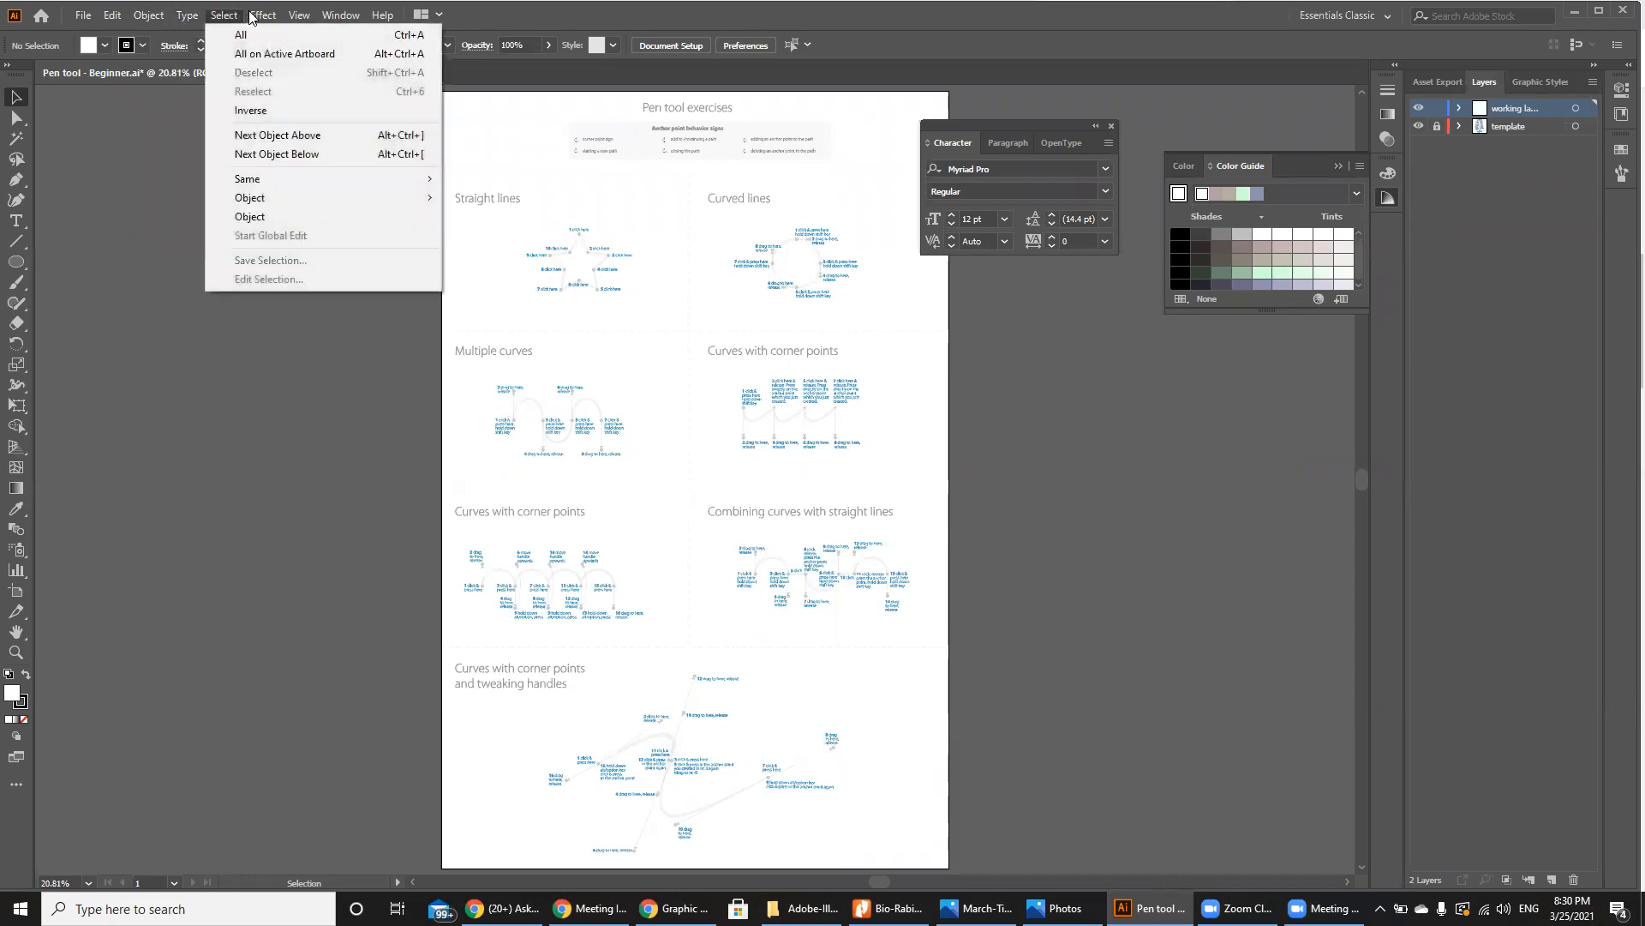
pyautogui.moveTo(257, 18)
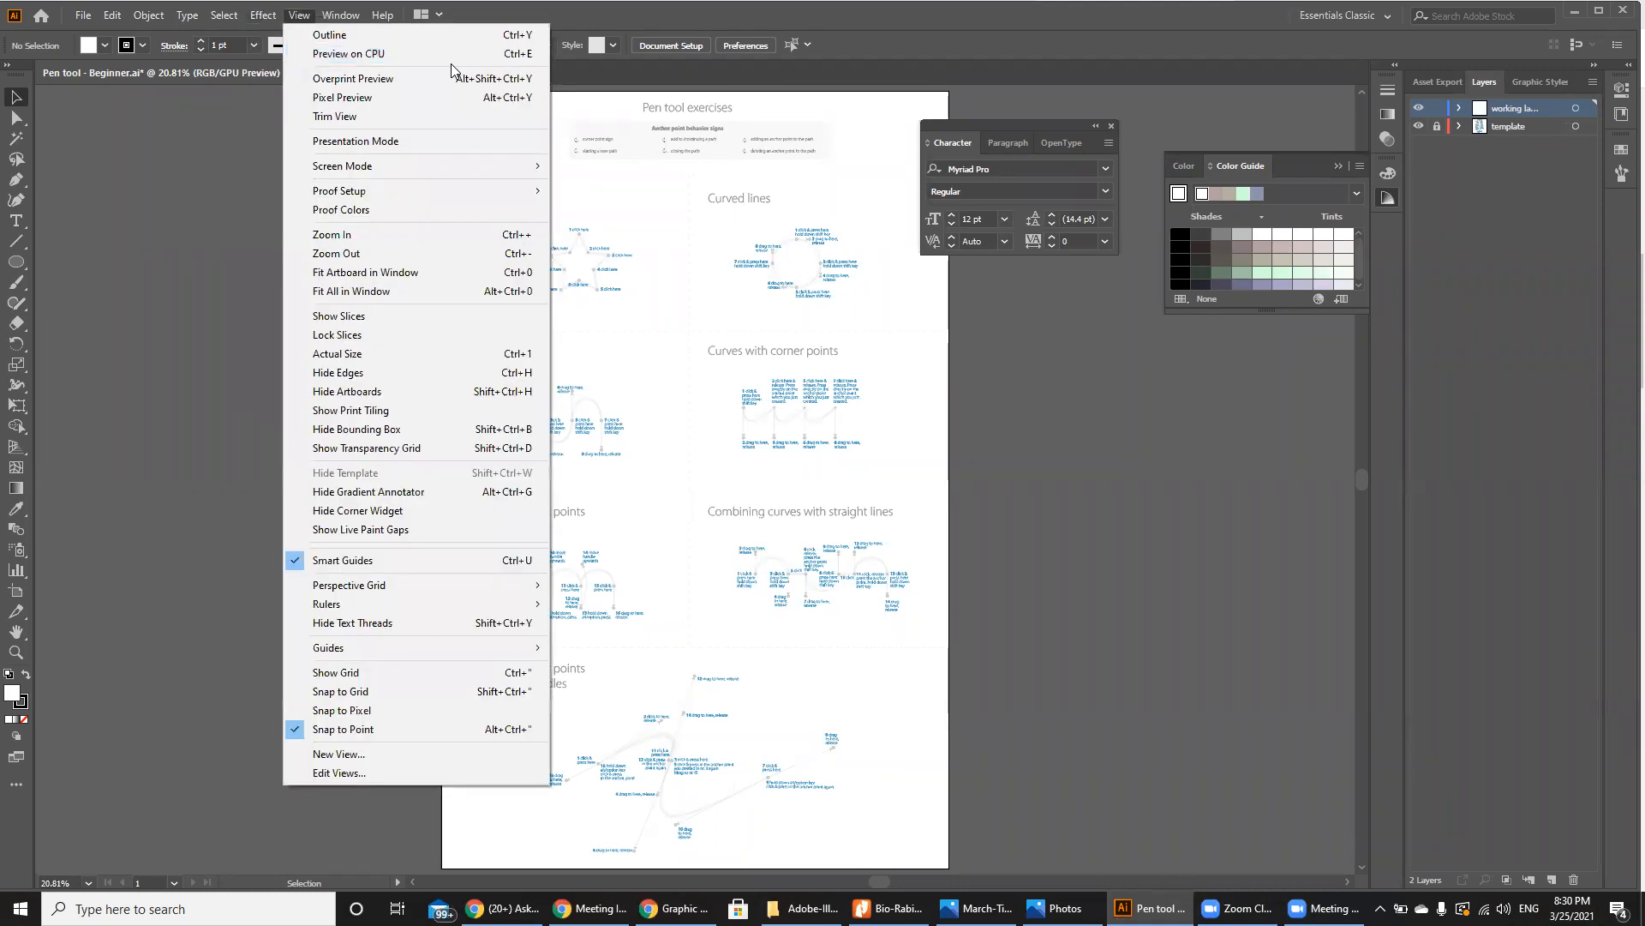
pyautogui.click(863, 48)
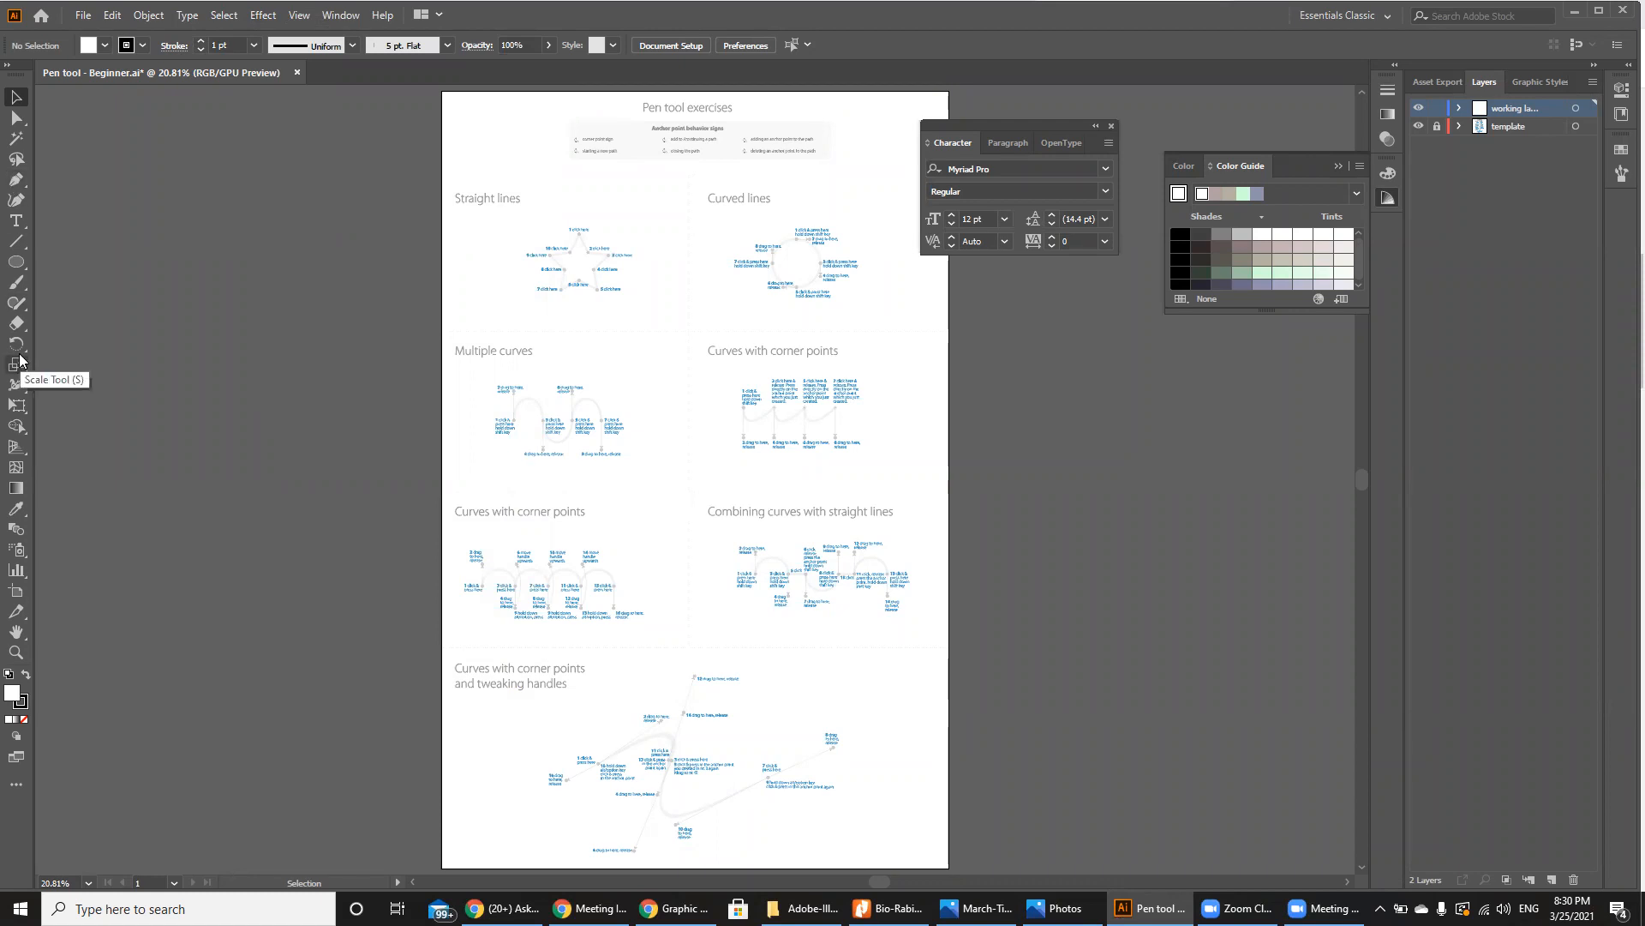
# Step: Choose the Paintbrush tool and set the fill colour to red db0542
pyautogui.click(18, 282)
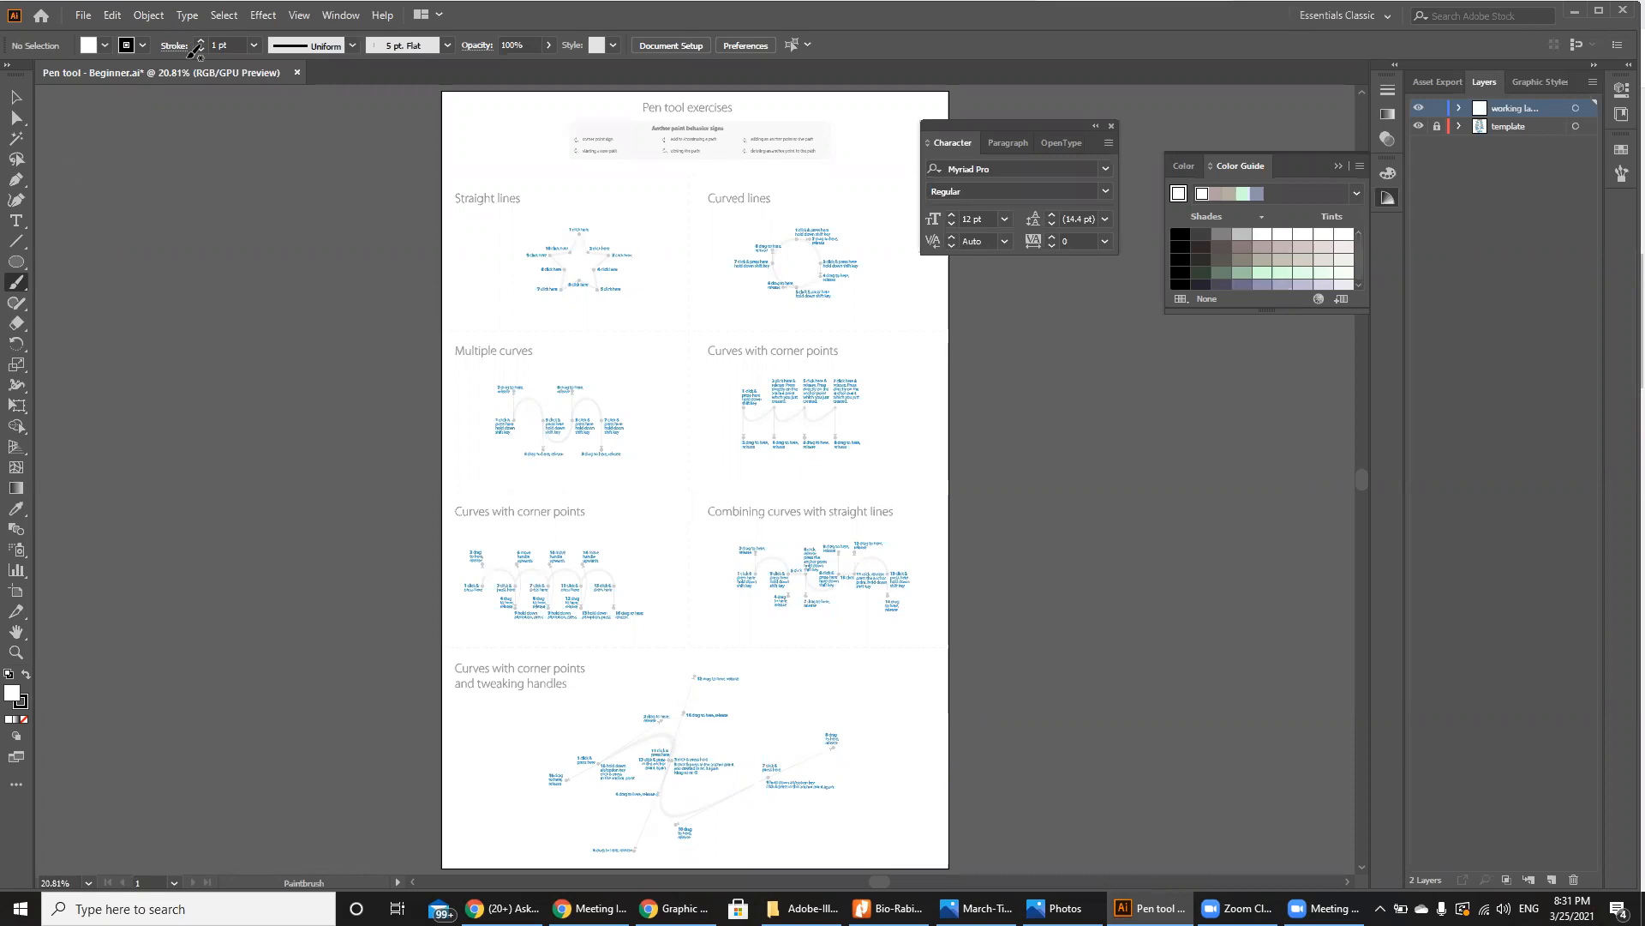
pyautogui.doubleClick(14, 696)
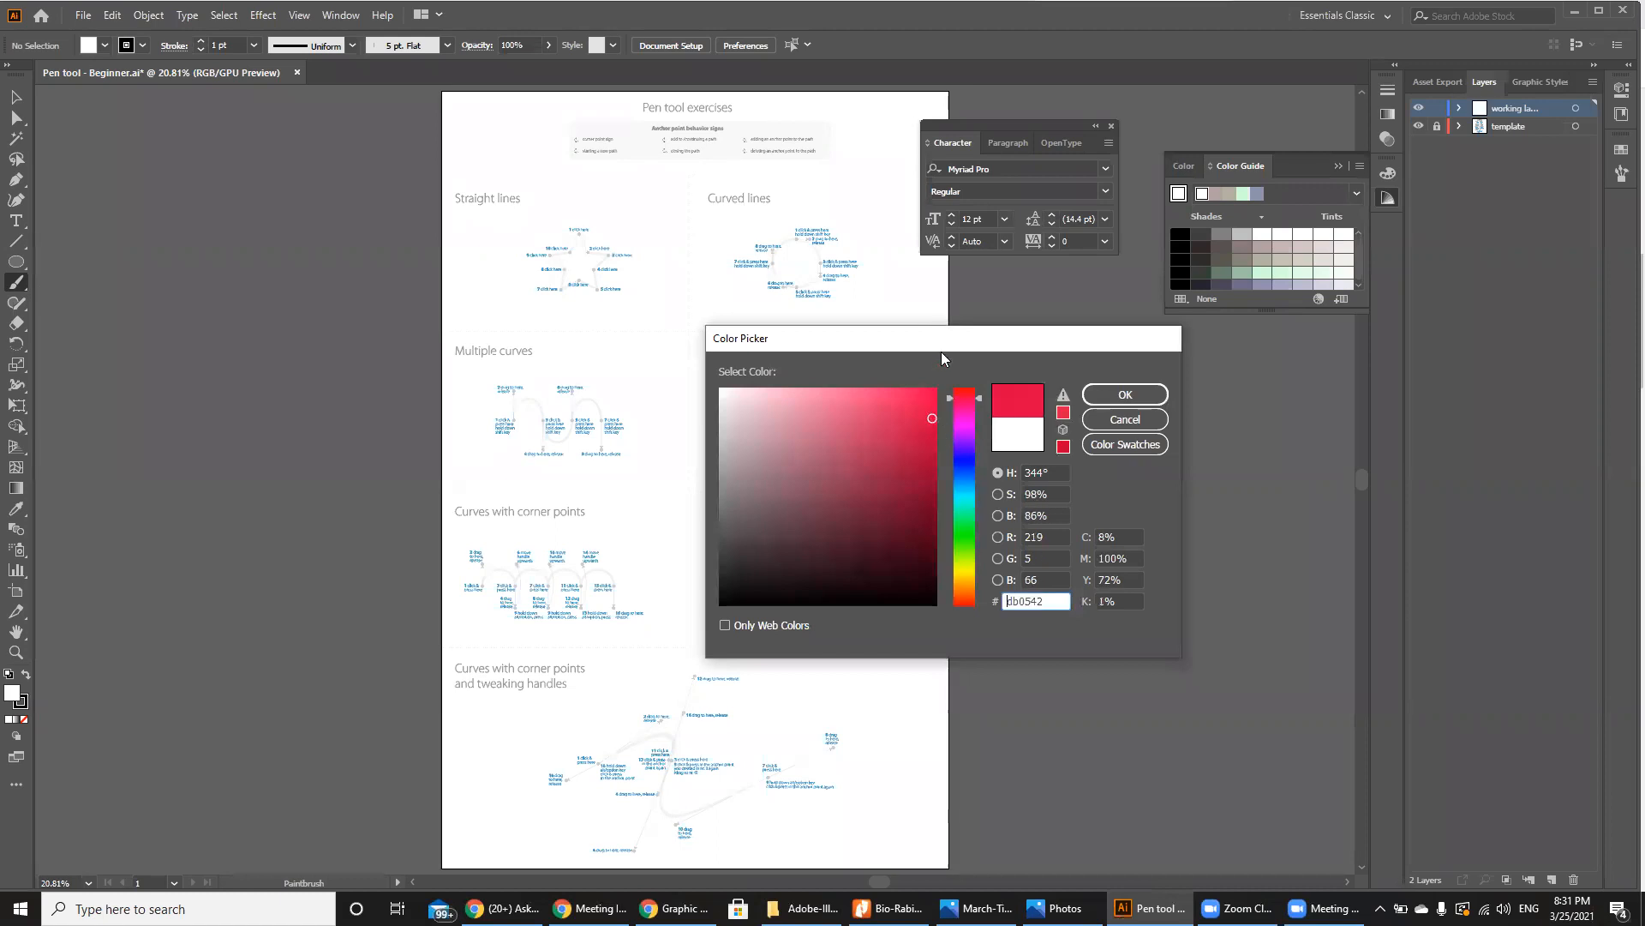
pyautogui.moveTo(904, 351); pyautogui.dragTo(630, 348)
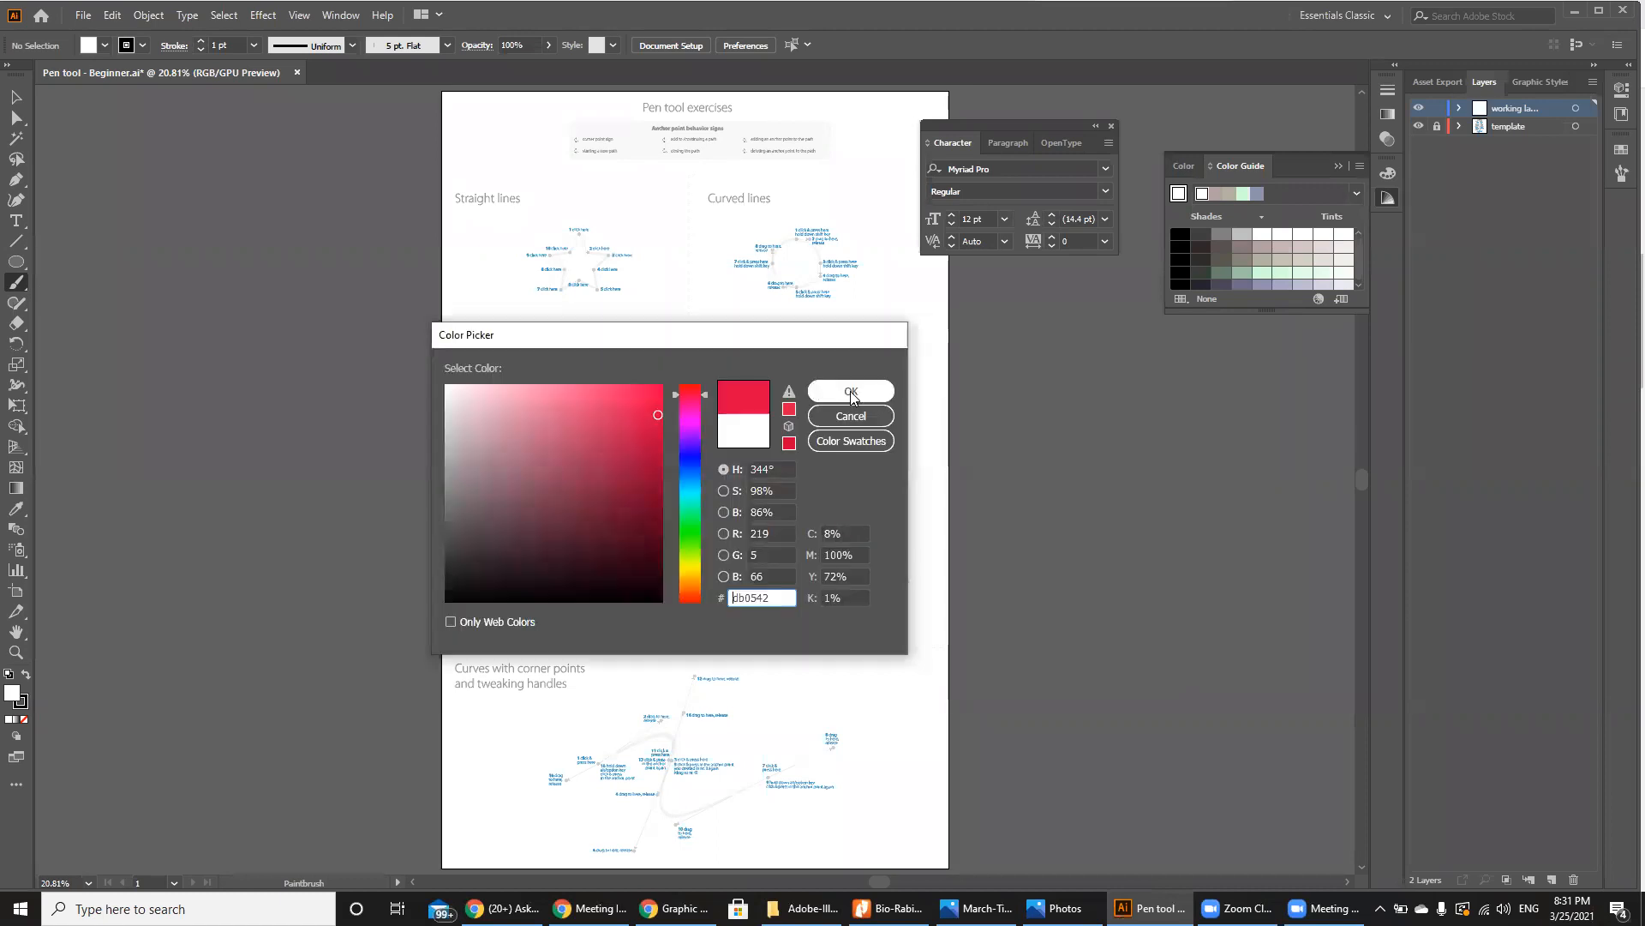
pyautogui.click(851, 393)
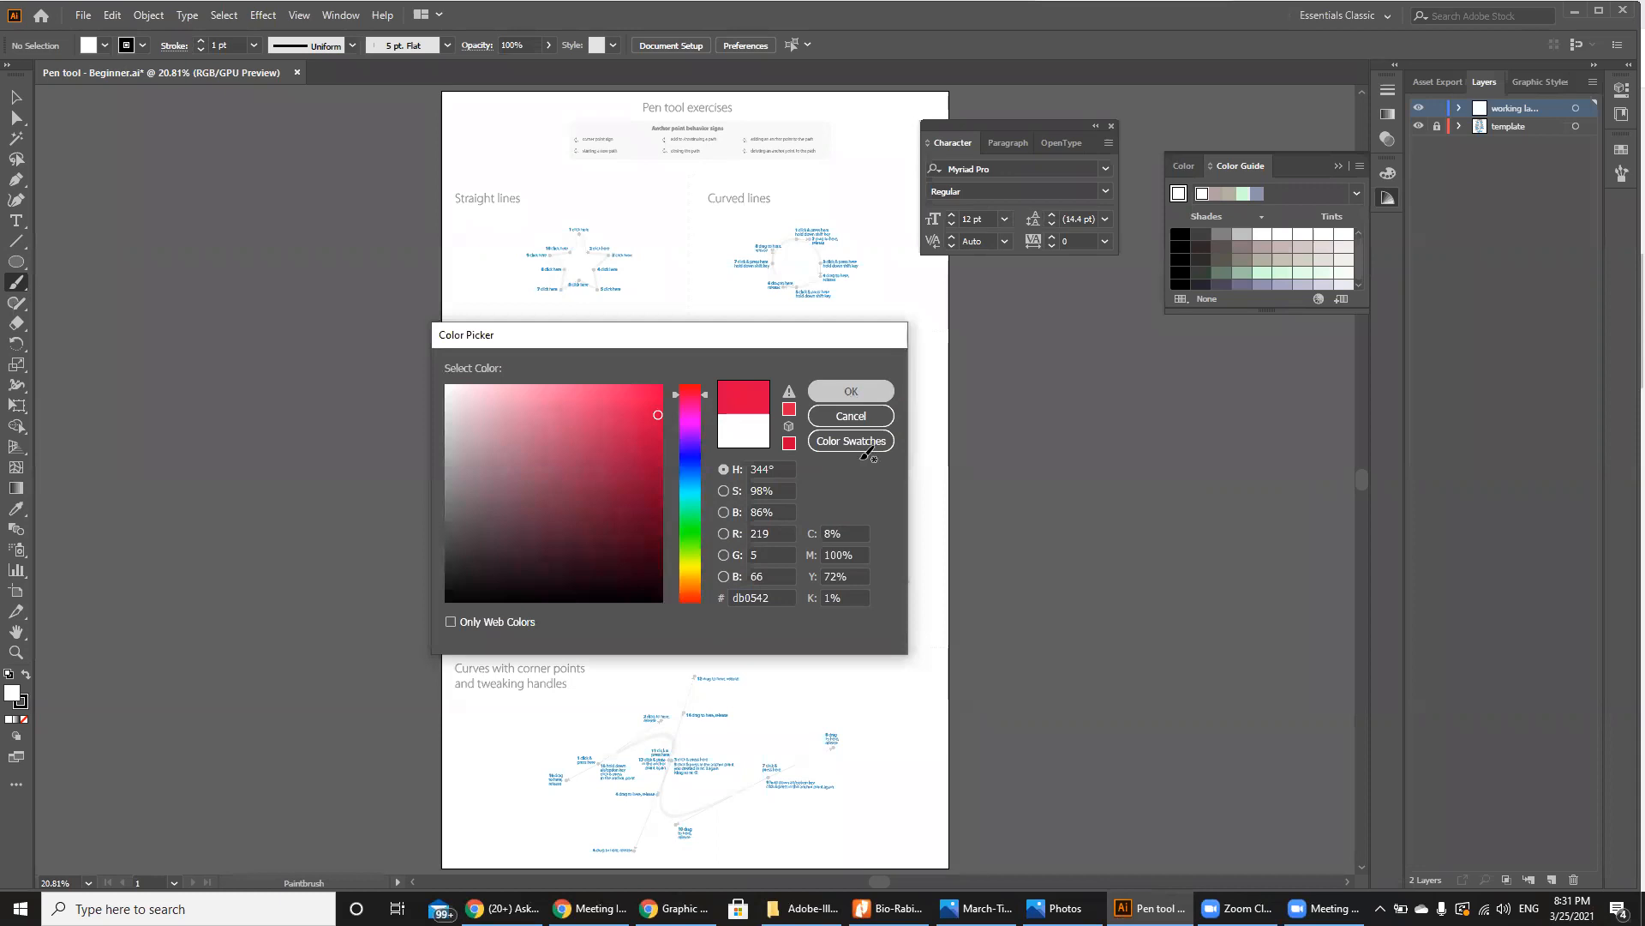
# Step: Paint a diagonal Paintbrush stroke about 100 by 324 pt near the page's middle and set the fill to bright red again
pyautogui.moveTo(661, 472); pyautogui.dragTo(694, 583)
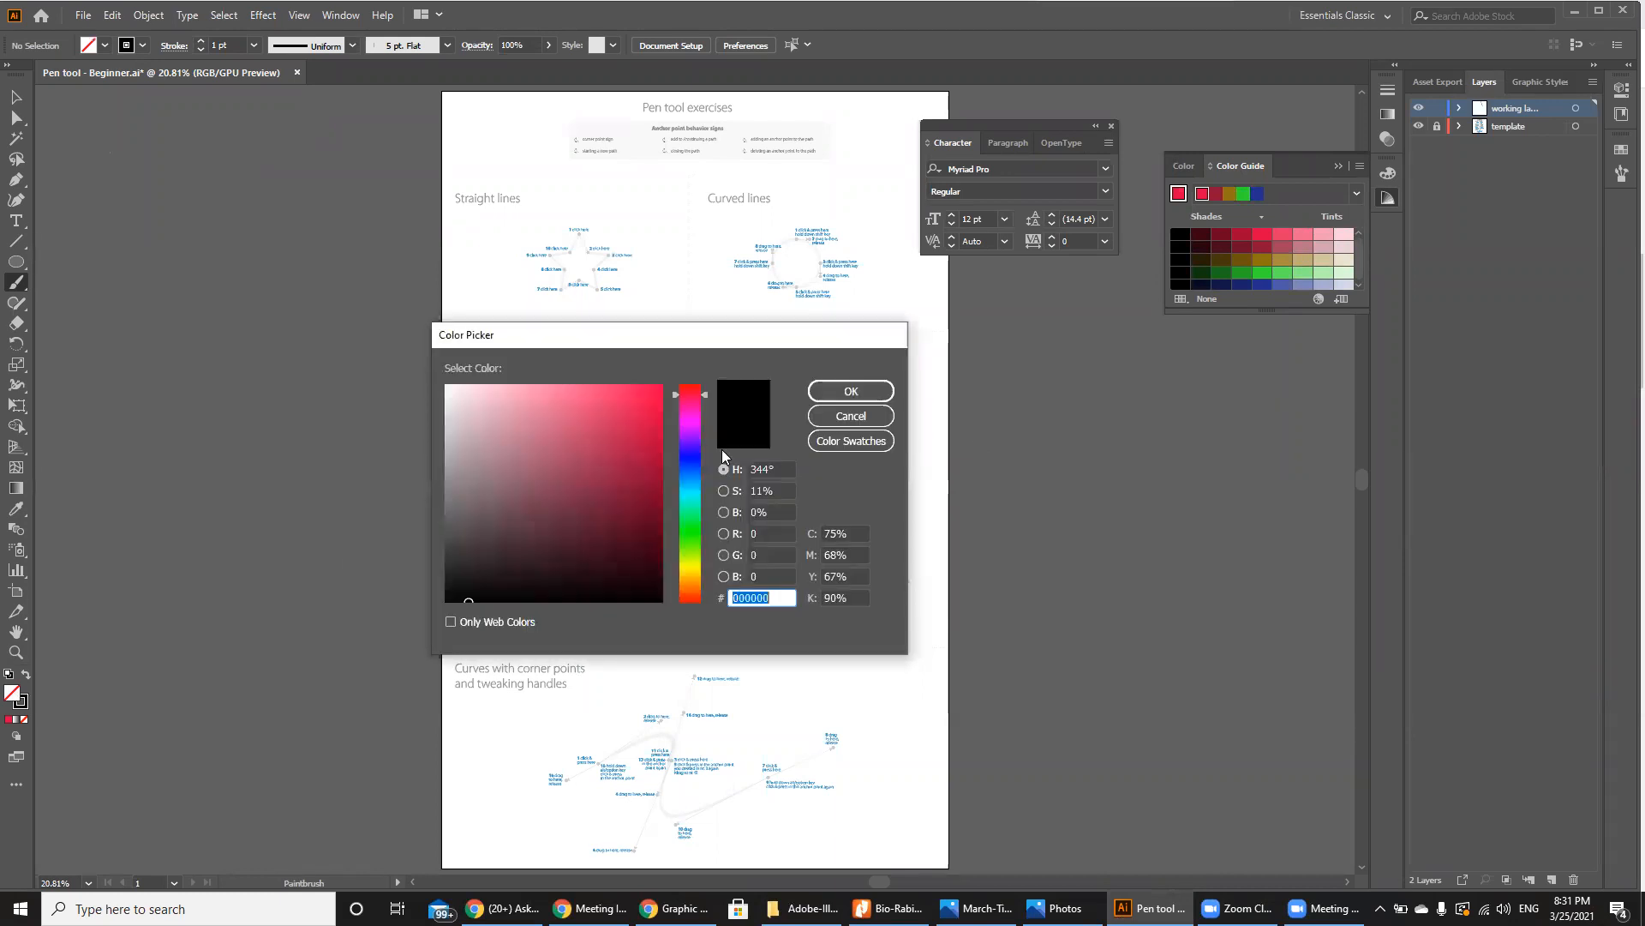
pyautogui.click(657, 428)
pyautogui.press('Return')
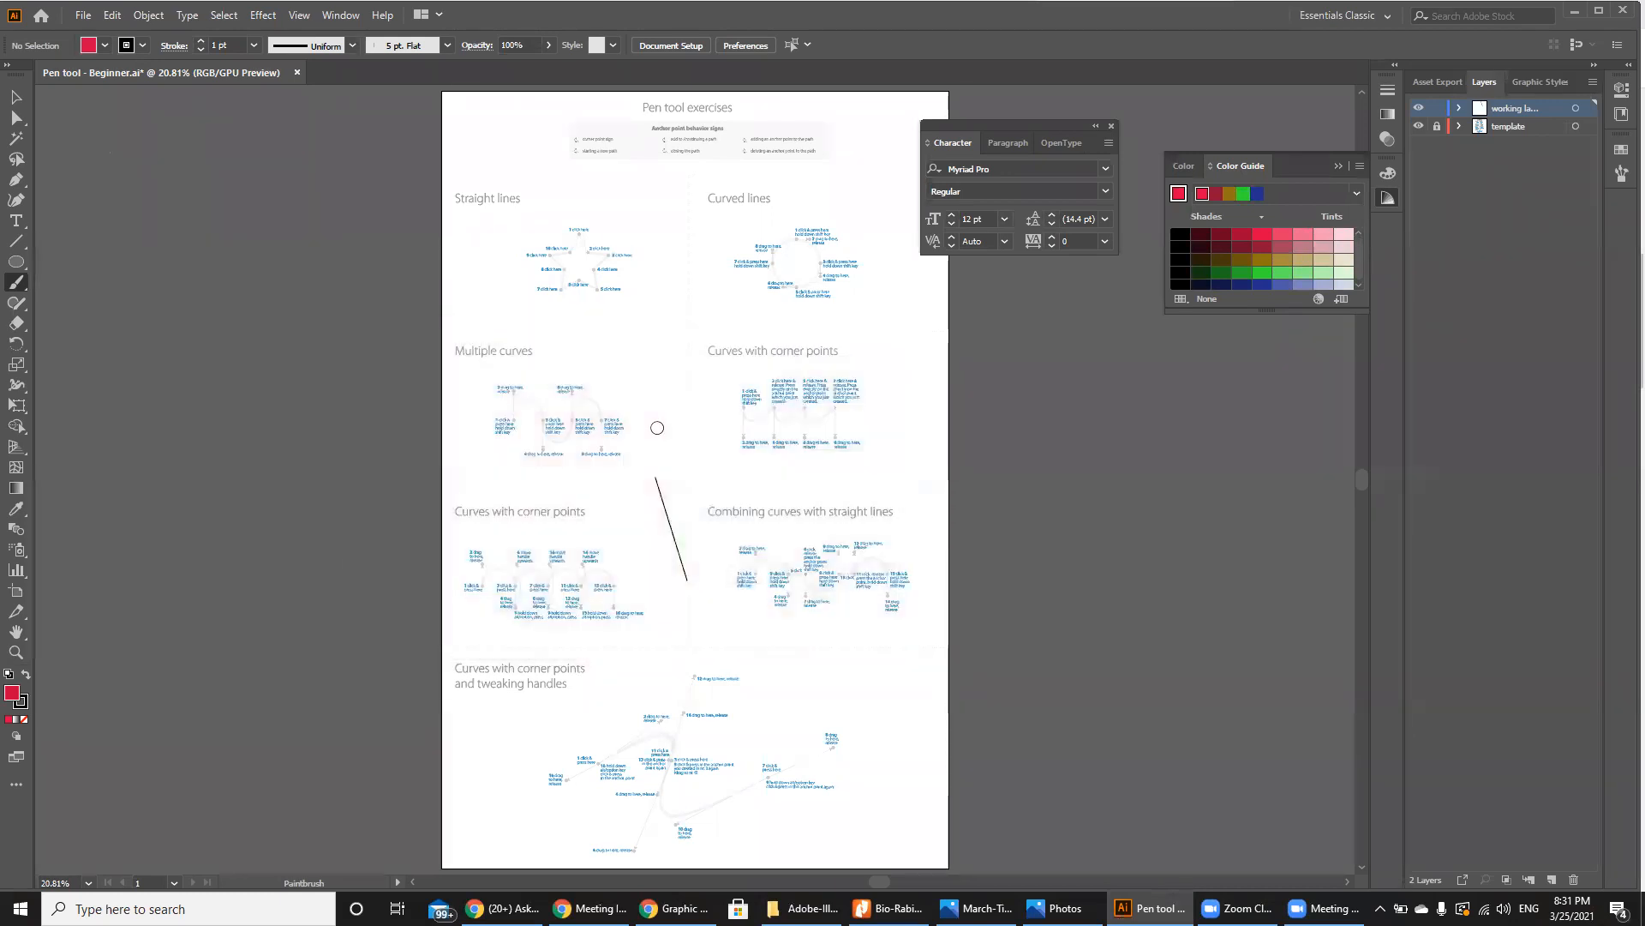
# Step: Select the painted diagonal line and set its stroke colour to red
pyautogui.click(15, 97)
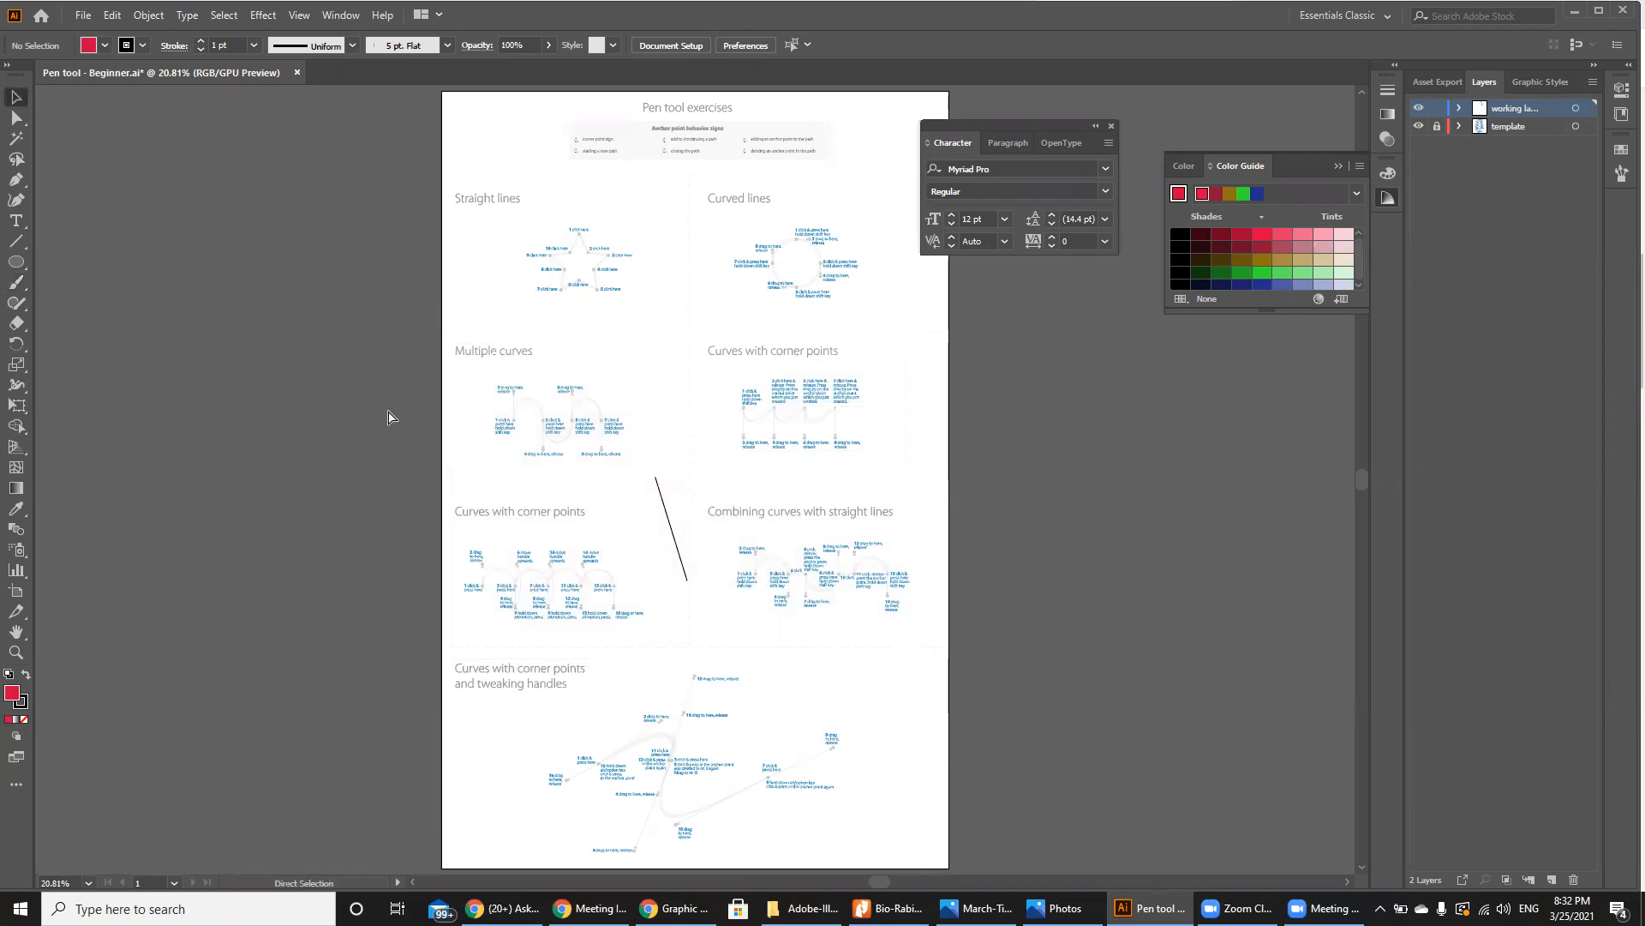
pyautogui.hotkey('ctrl', '=')
pyautogui.hotkey('ctrl', '=')
pyautogui.click(679, 632)
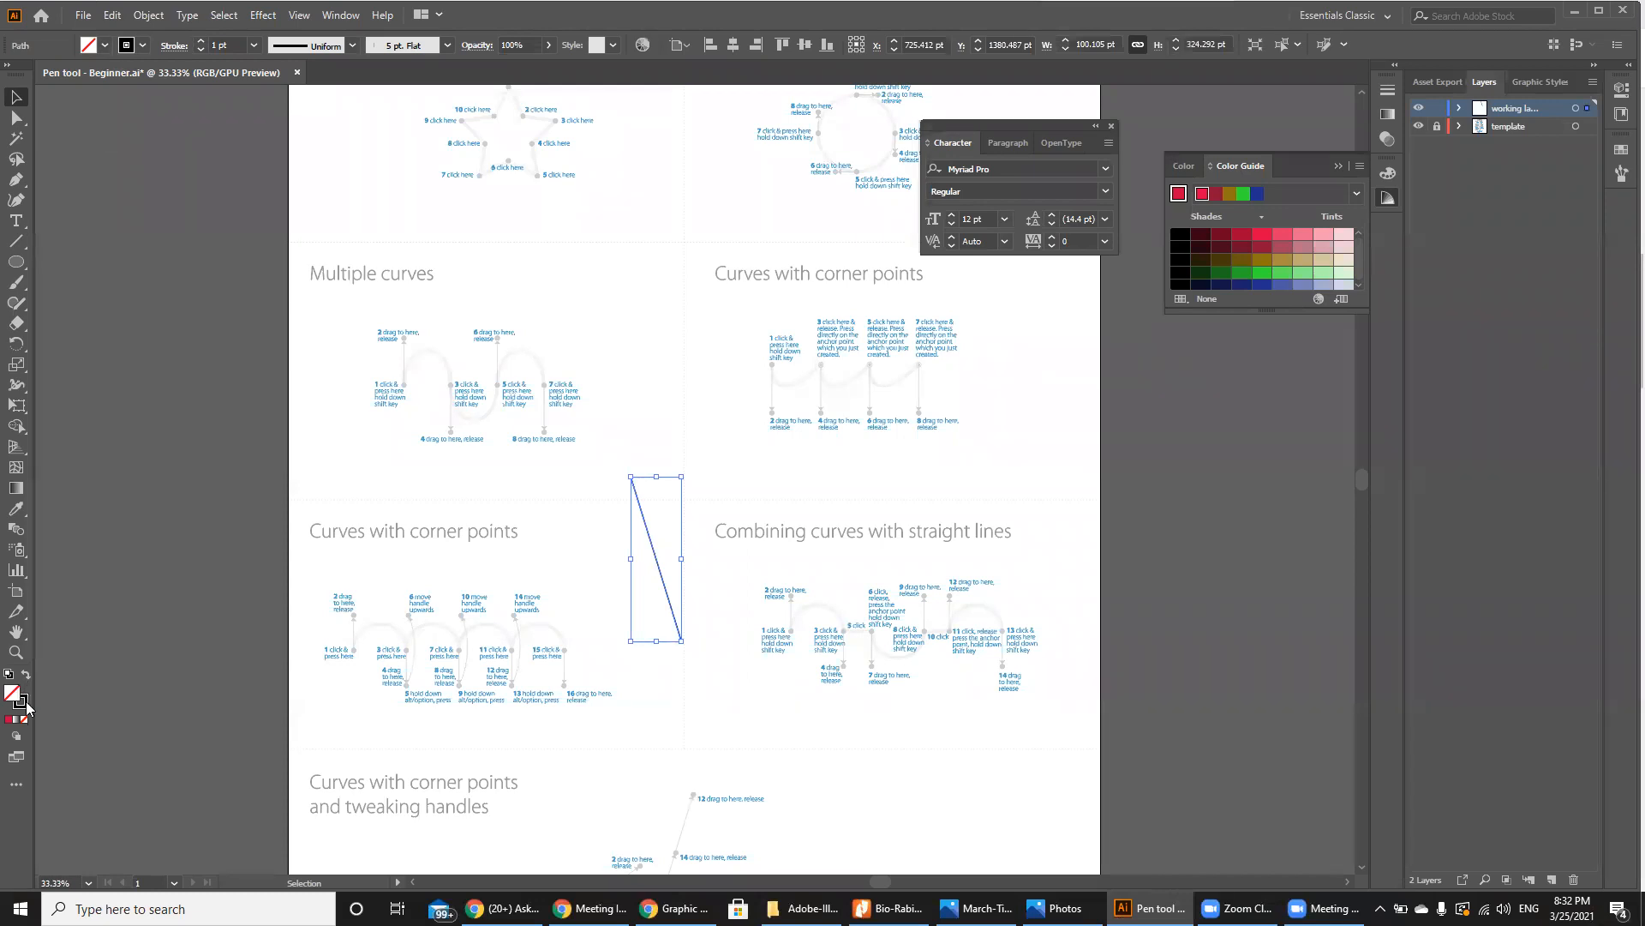
pyautogui.doubleClick(26, 702)
pyautogui.click(652, 419)
pyautogui.press('Return')
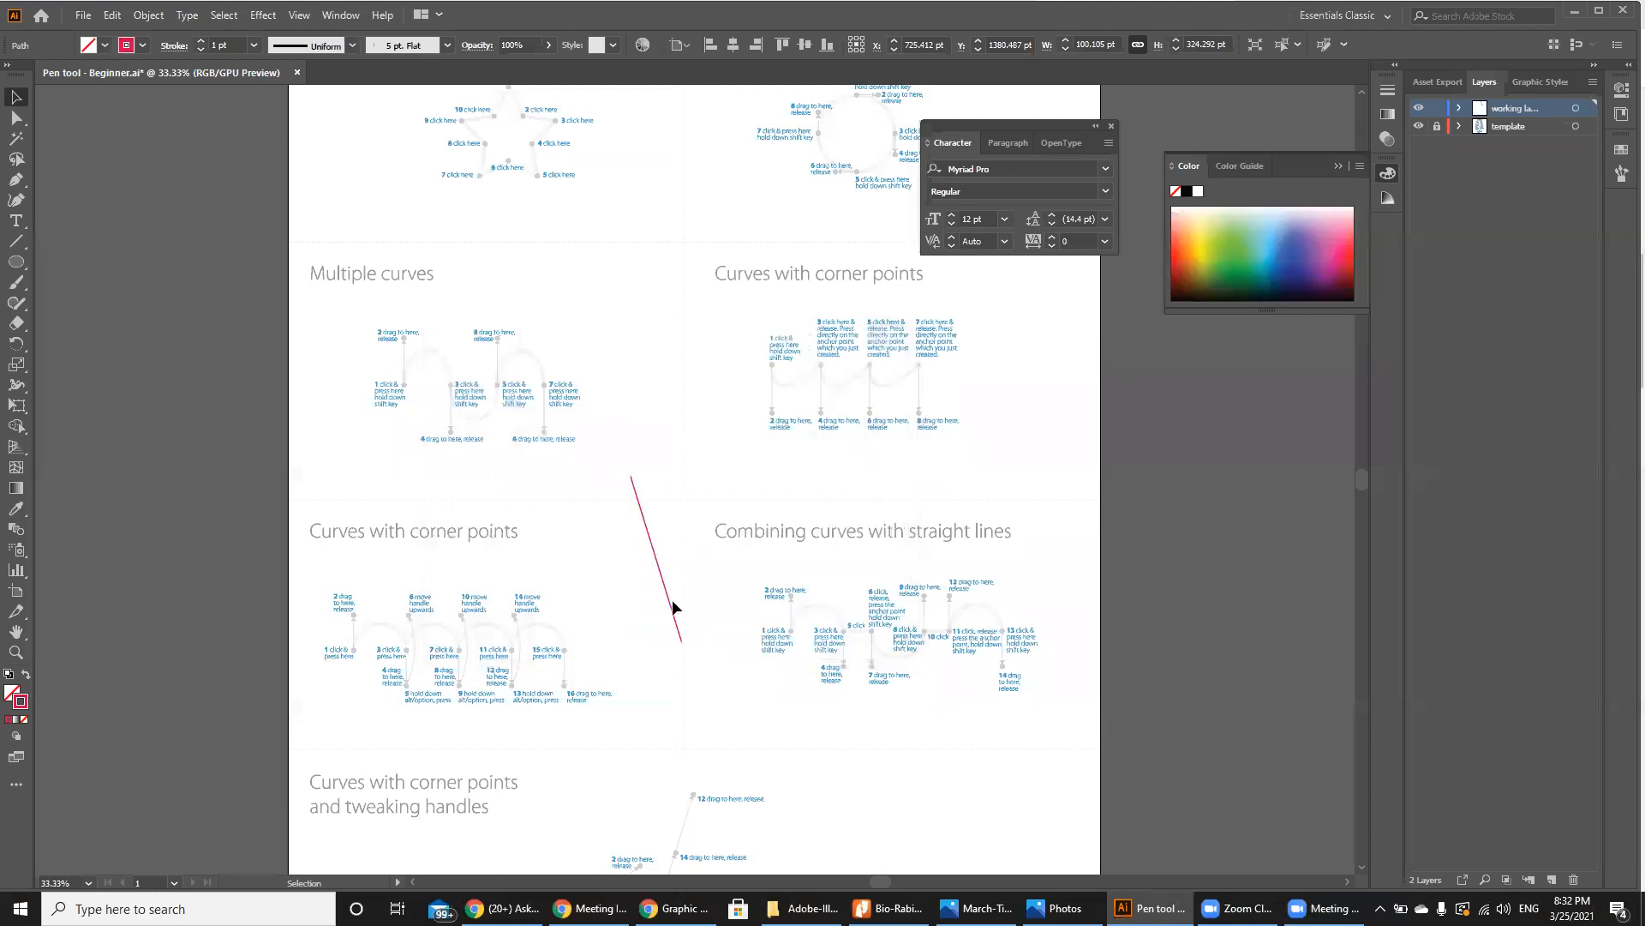
# Step: Increase the diagonal line's stroke weight to 9 pt
pyautogui.click(673, 601)
pyautogui.click(677, 633)
pyautogui.click(201, 41)
pyautogui.click(202, 42)
pyautogui.click(202, 42)
pyautogui.click(201, 42)
pyautogui.click(202, 42)
pyautogui.click(202, 42)
pyautogui.click(202, 42)
pyautogui.click(201, 42)
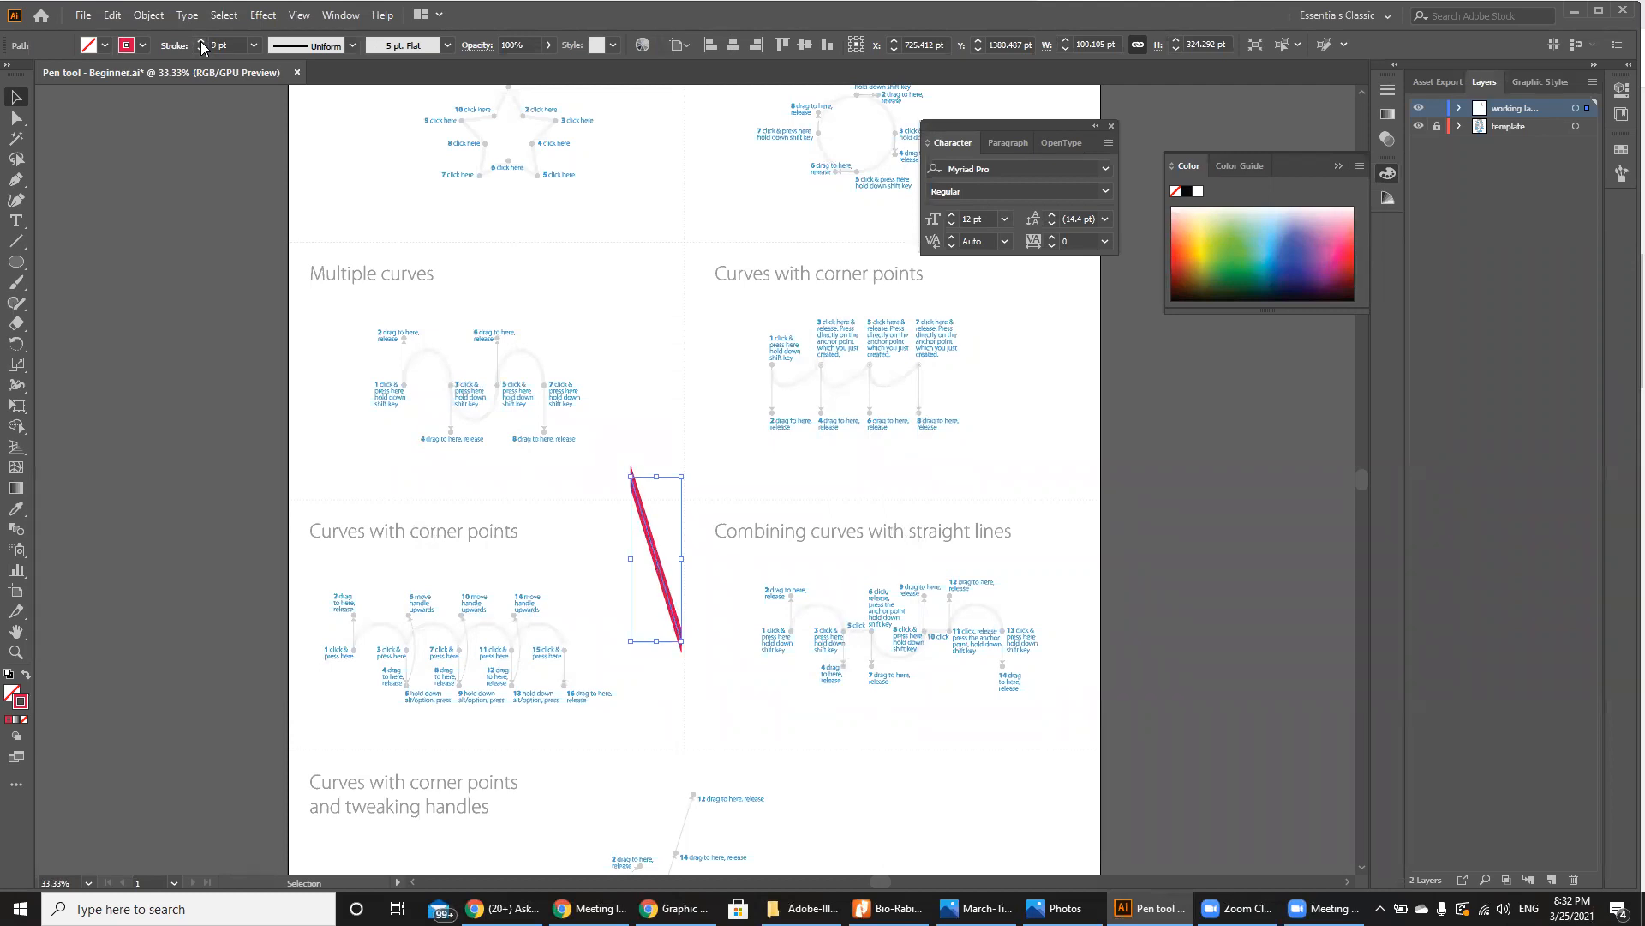
# Step: Delete the thick red diagonal line from the exercise page
pyautogui.click(704, 545)
pyautogui.click(659, 571)
pyautogui.press('Delete')
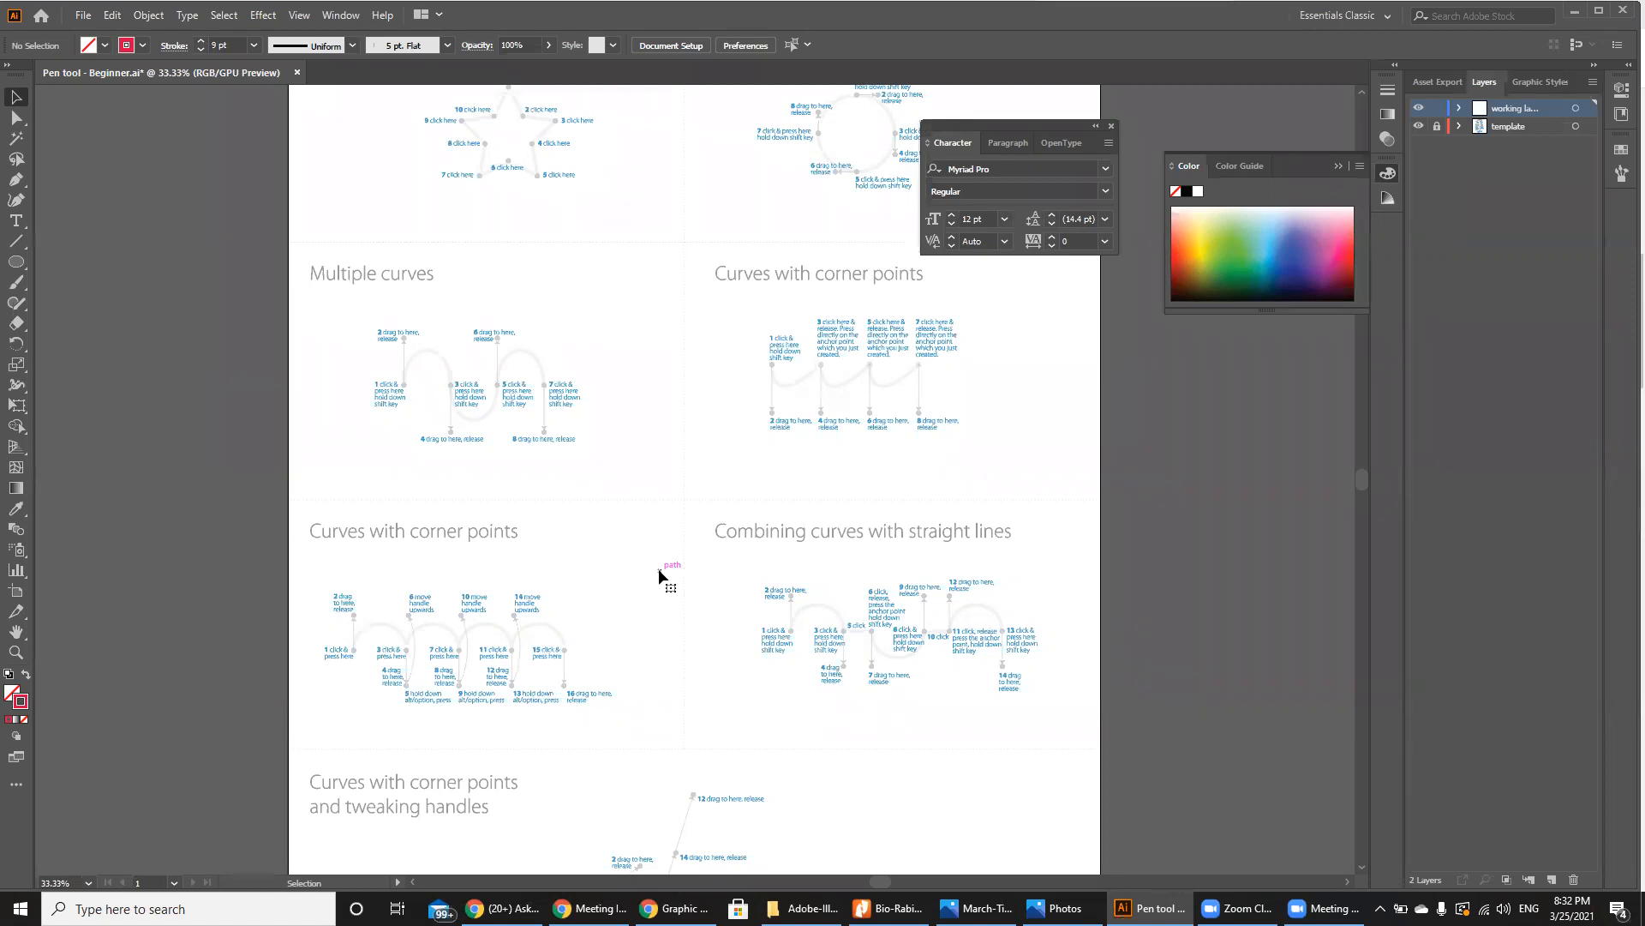
# Step: Create a new portrait document 1000 px wide and 1500 px high, with pixels as the unit
pyautogui.click(83, 15)
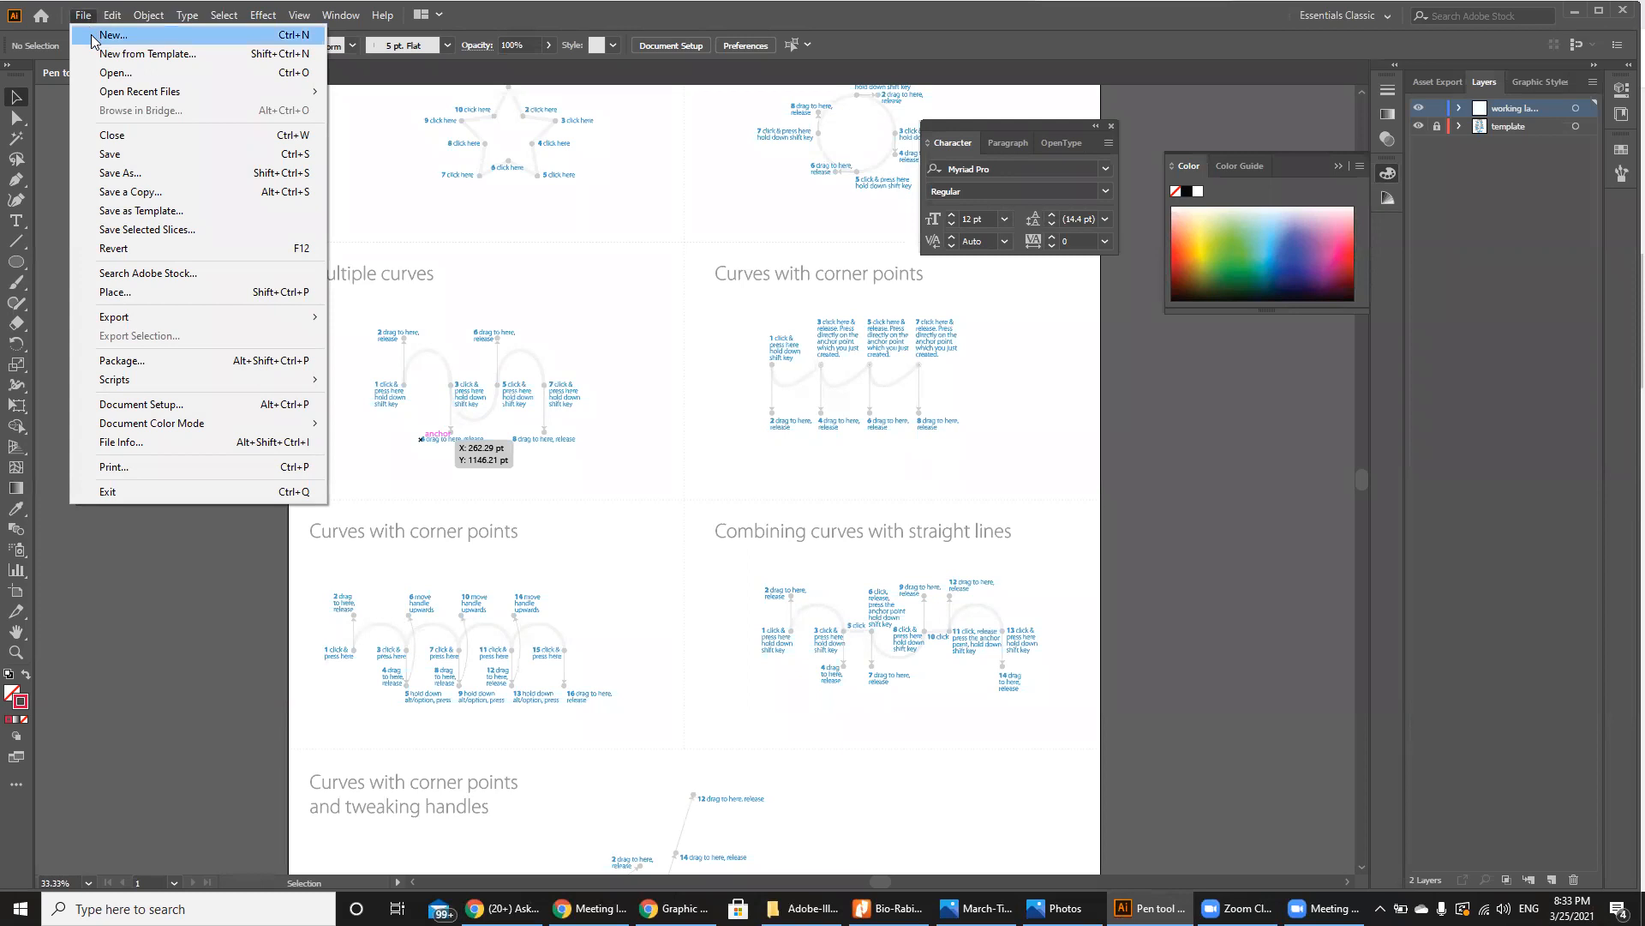
pyautogui.click(94, 42)
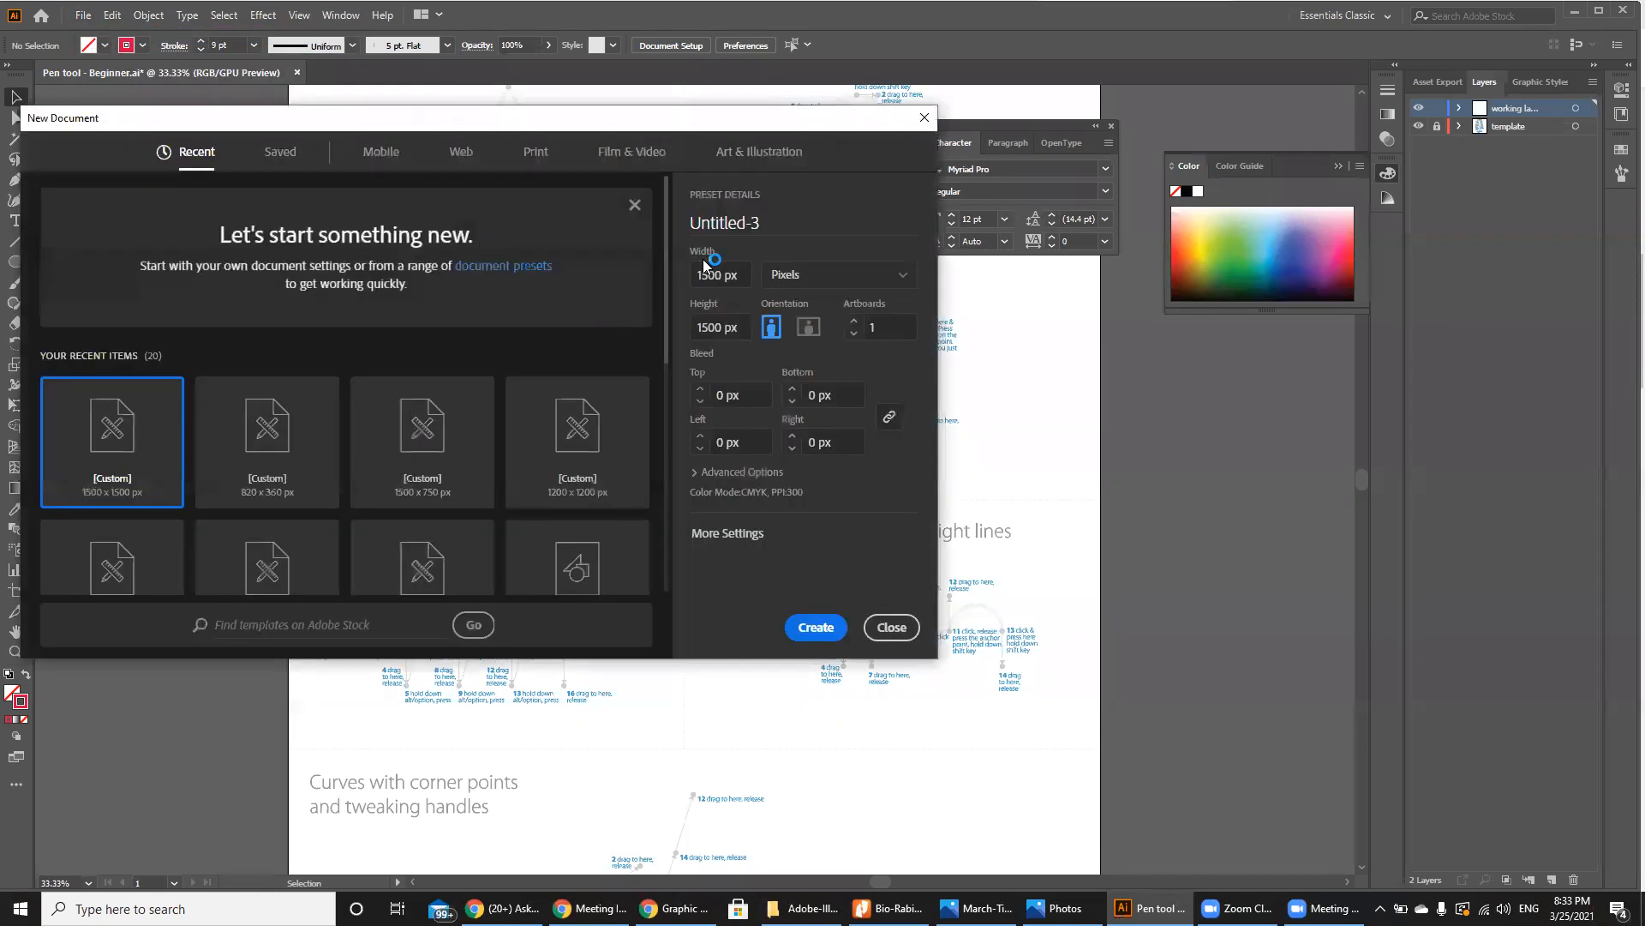
pyautogui.click(705, 272)
pyautogui.moveTo(697, 326); pyautogui.dragTo(711, 325)
pyautogui.click(717, 271)
pyautogui.doubleClick(714, 273)
pyautogui.write('1000')
pyautogui.click(860, 281)
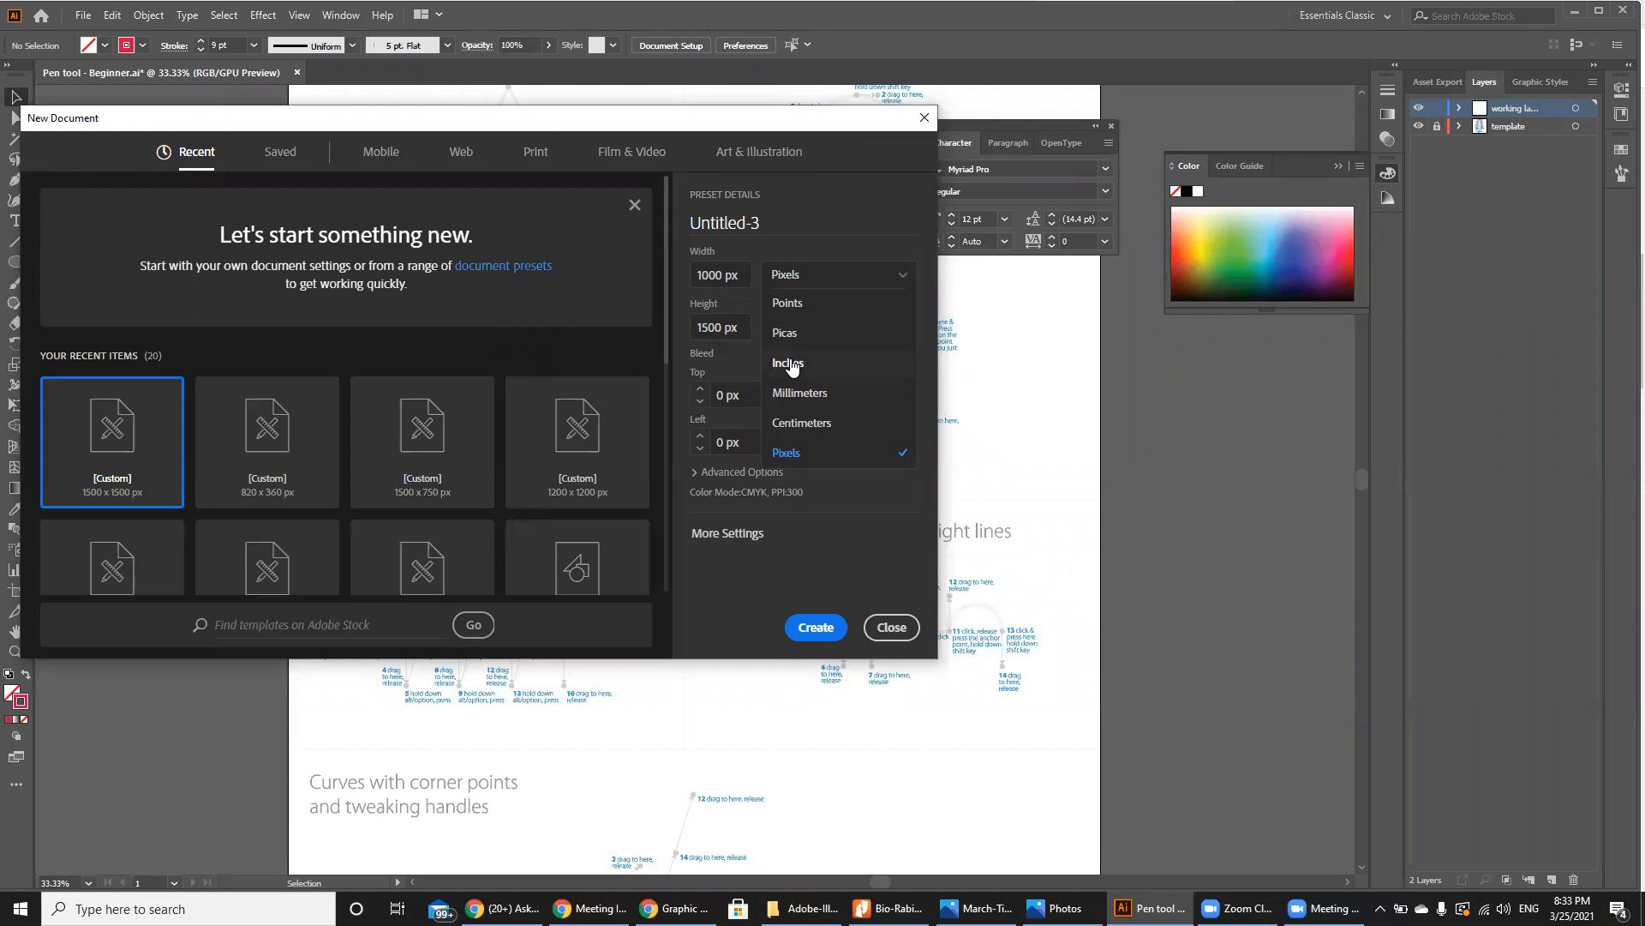
pyautogui.click(786, 453)
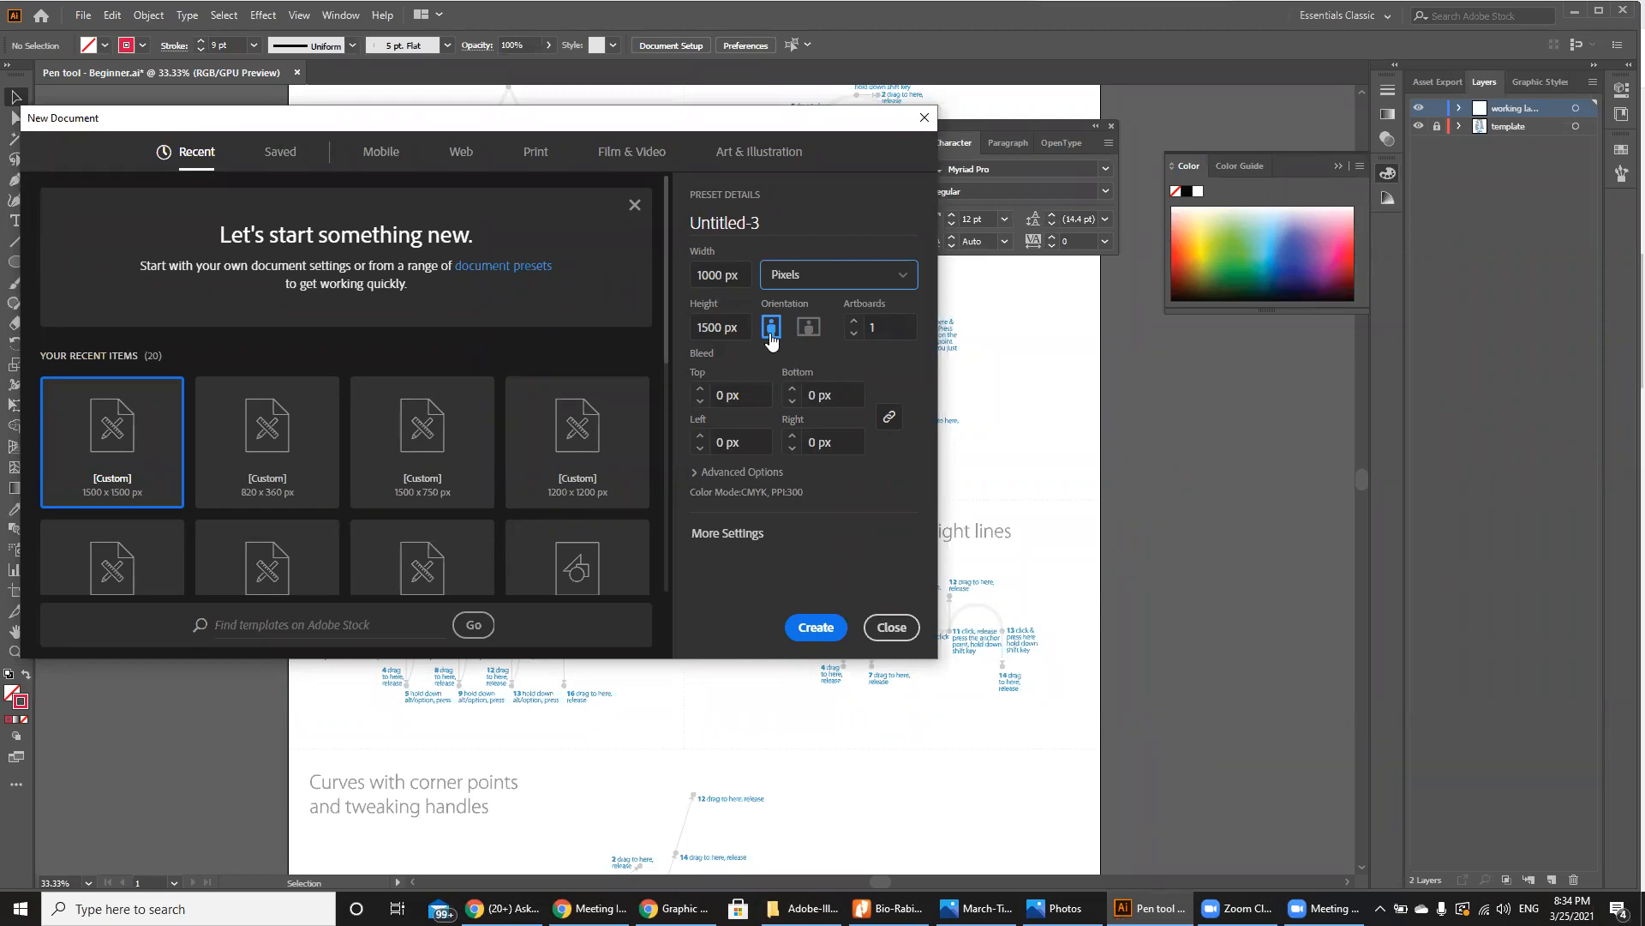
pyautogui.click(806, 630)
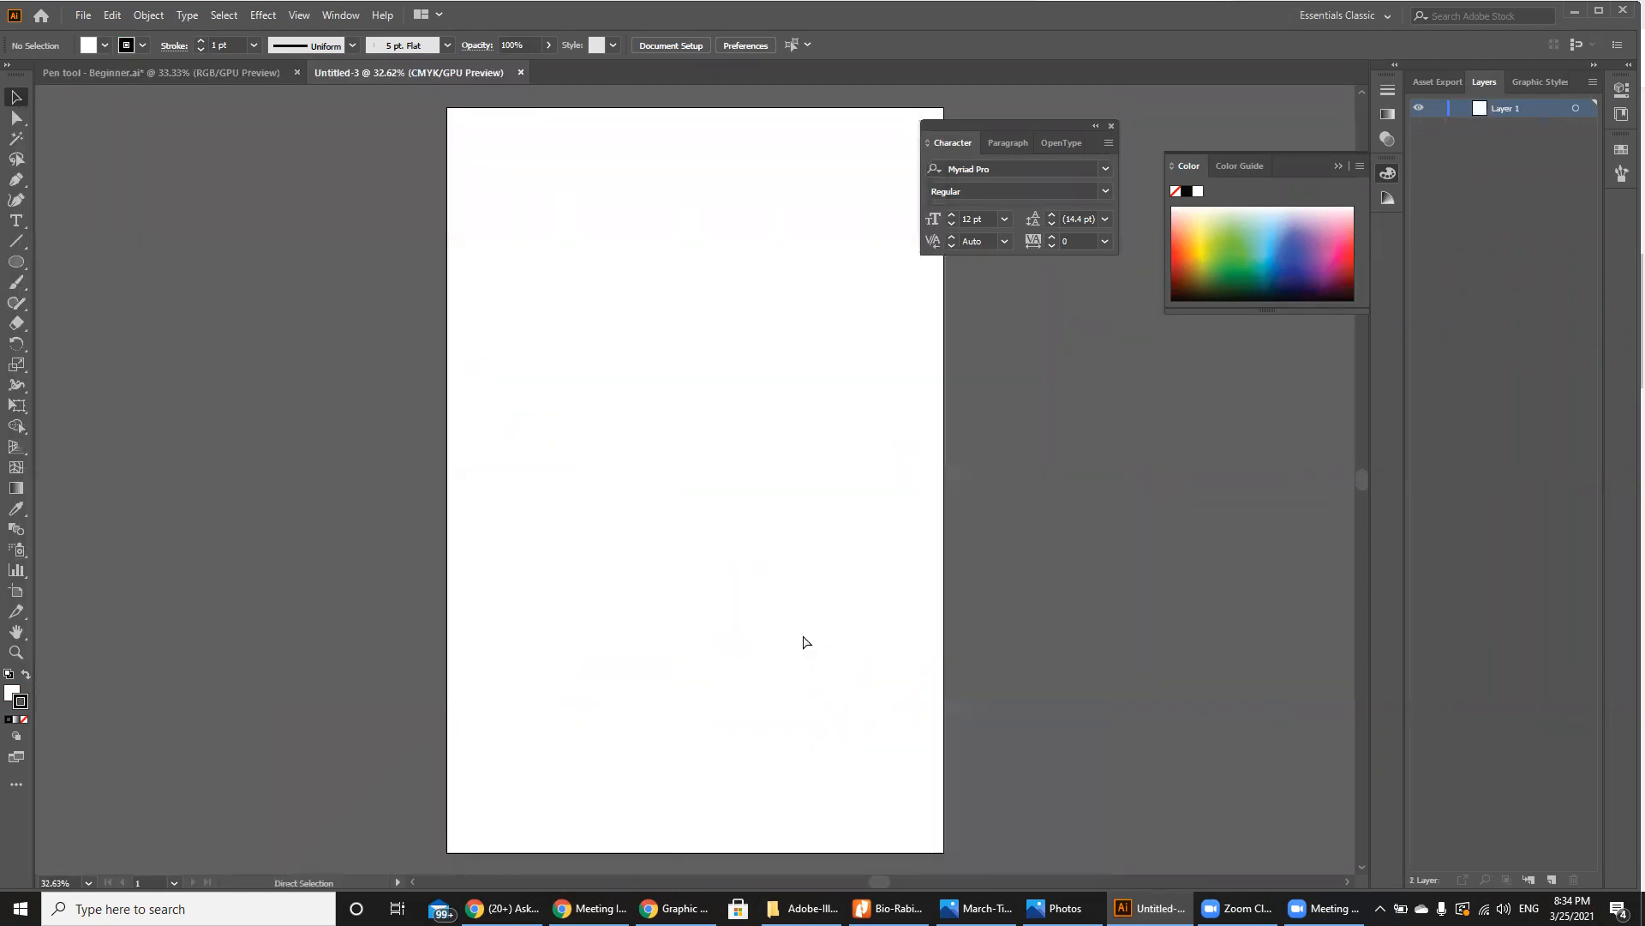
pyautogui.hotkey('ctrl', '-')
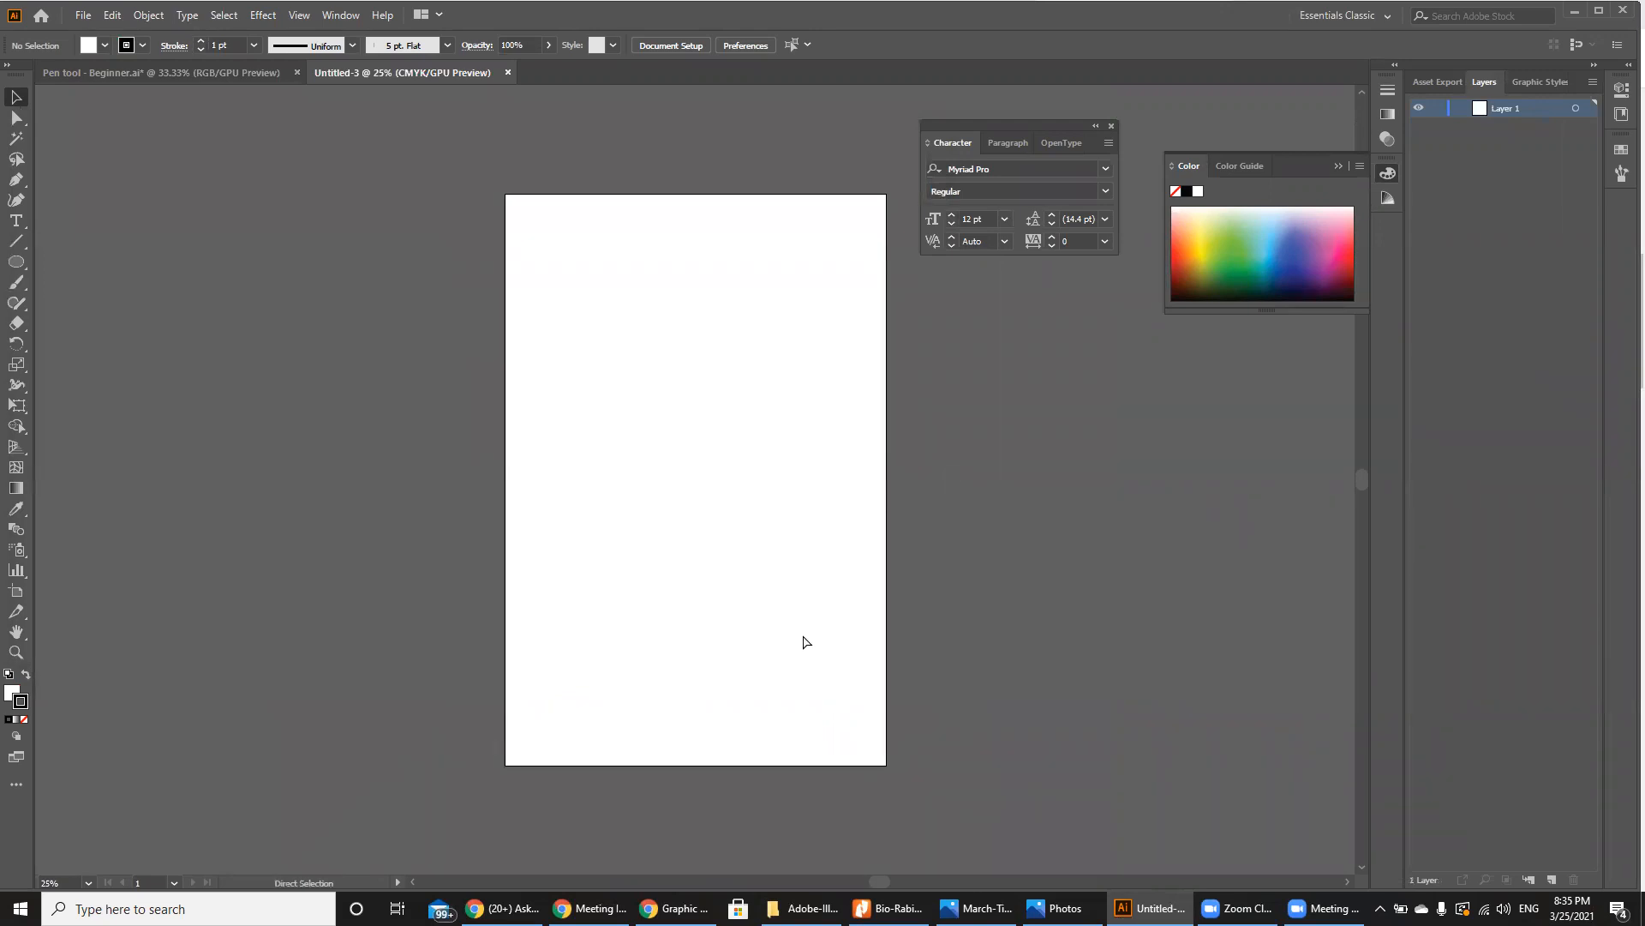
# Step: Create a second document in landscape orientation, 1500 by 1000 px, and switch back to the portrait document Untitled-3
pyautogui.hotkey('ctrl', 'n')
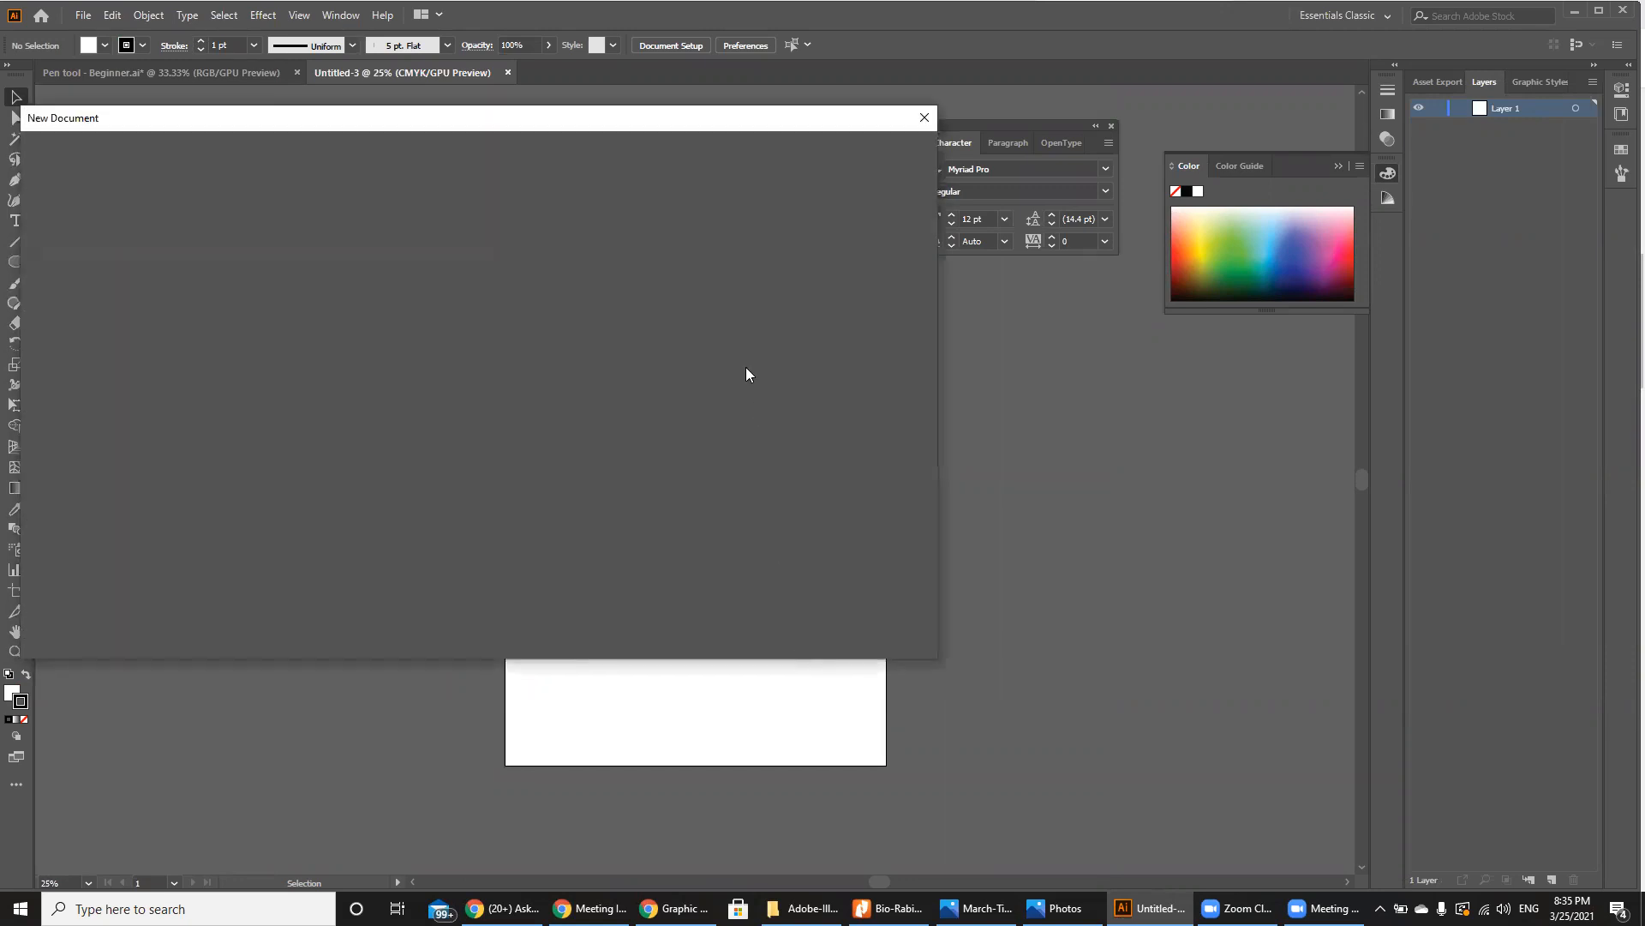
pyautogui.click(808, 327)
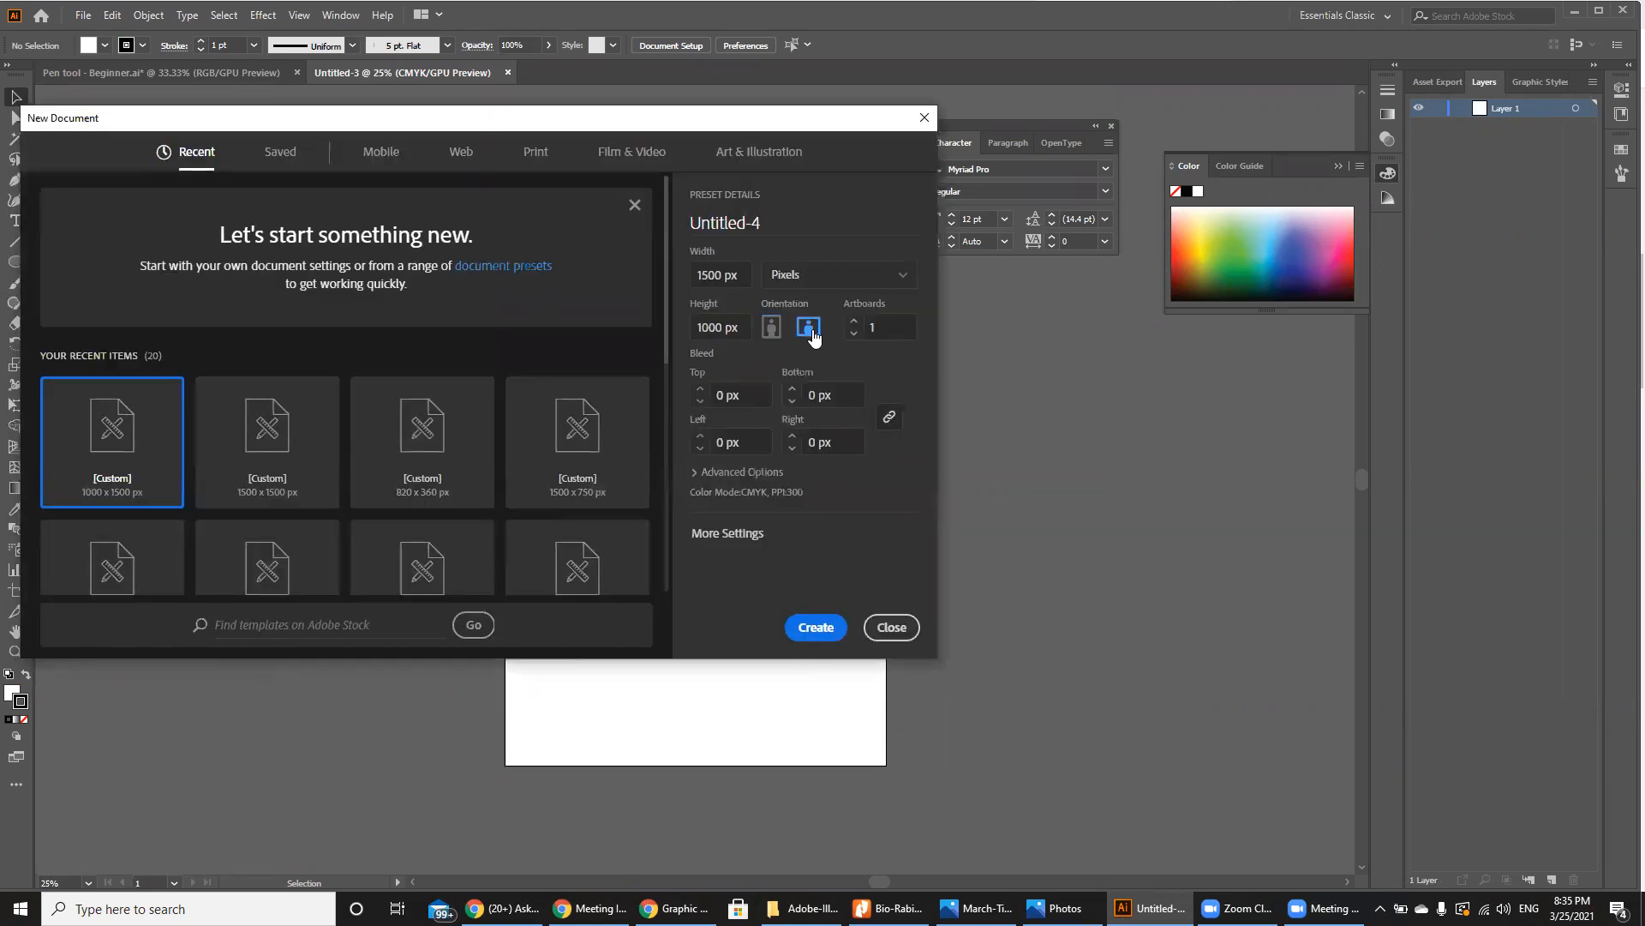
pyautogui.click(811, 625)
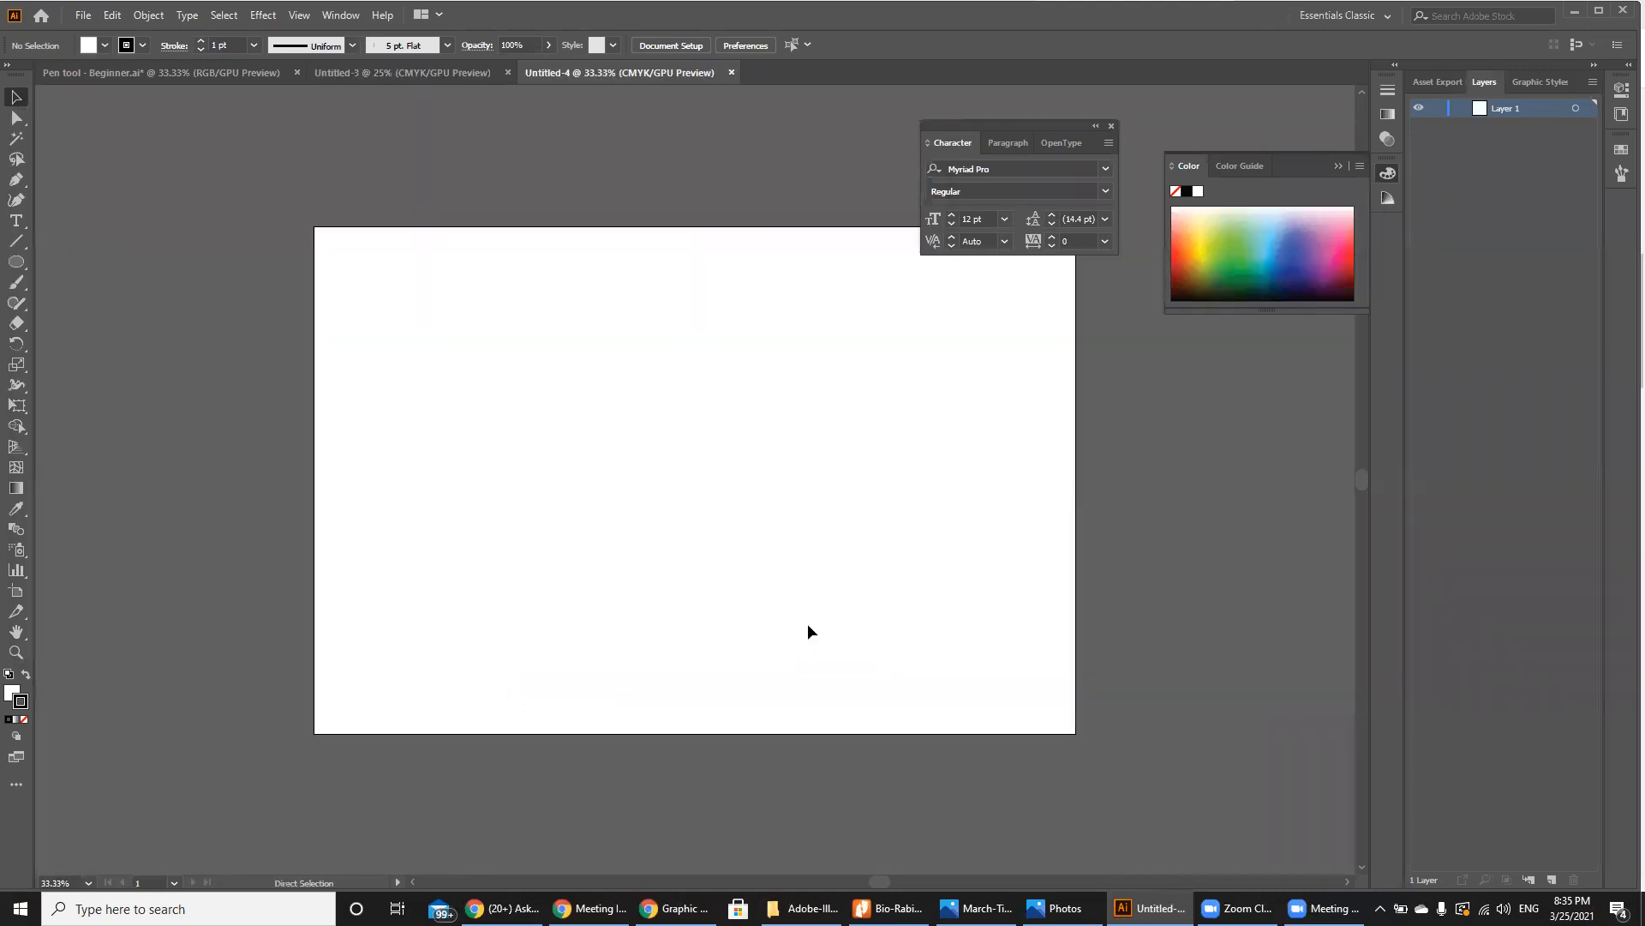
pyautogui.hotkey('ctrl', '-')
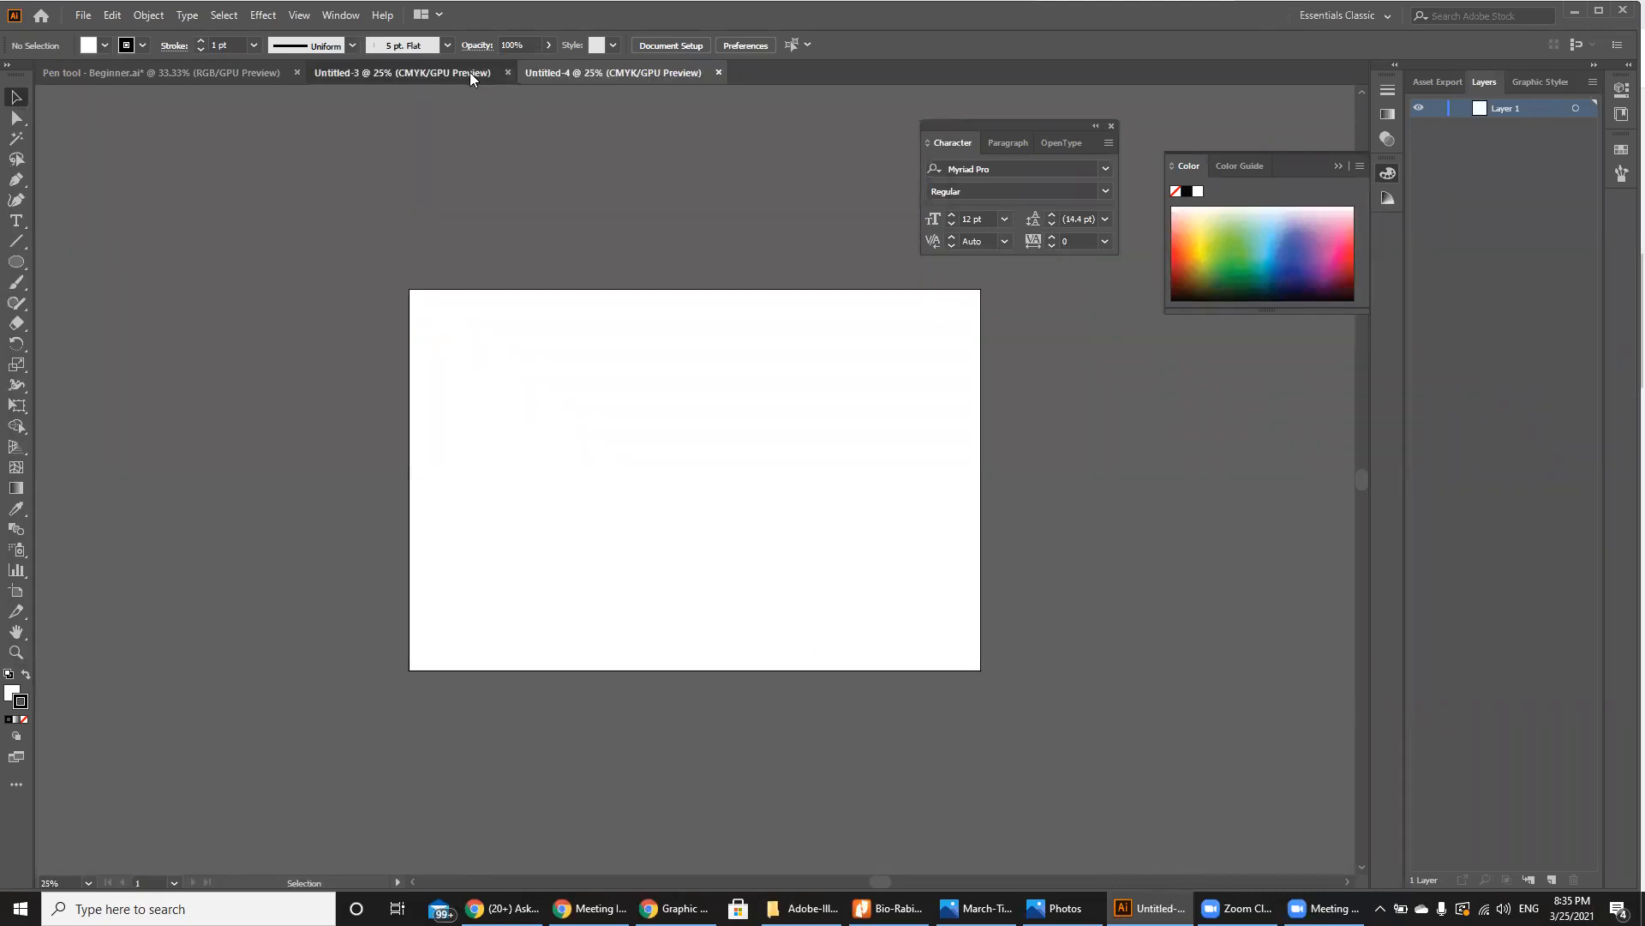
pyautogui.click(470, 72)
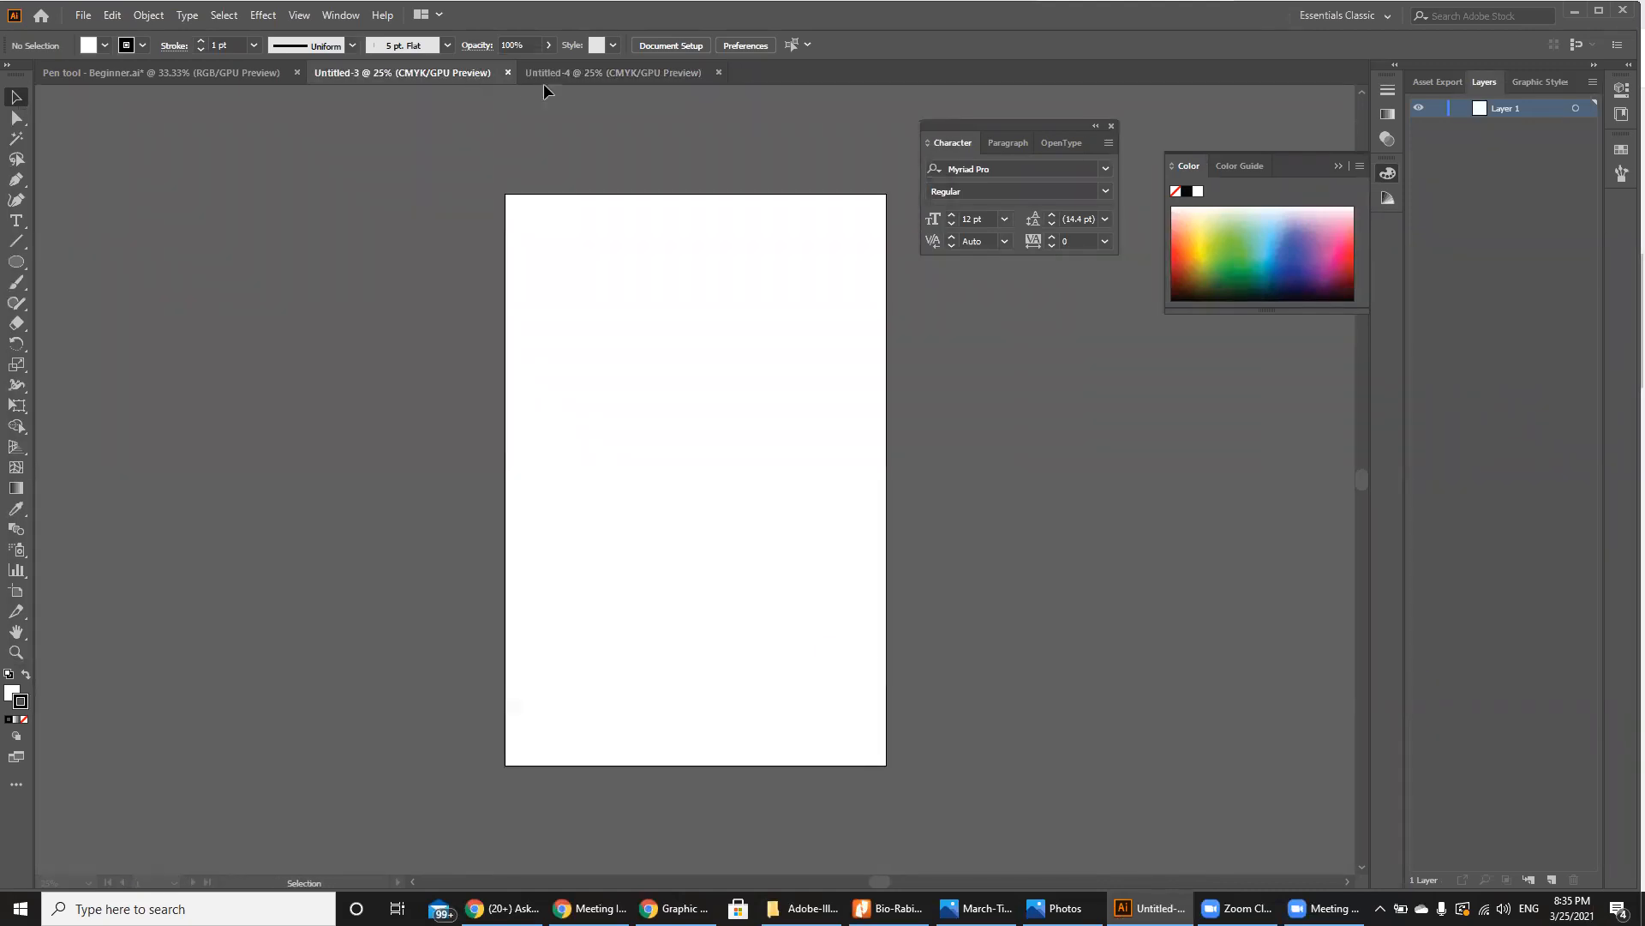
# Step: Close both blank documents, Untitled-3 and Untitled-4, leaving only the Pen tool - Beginner exercise file open
pyautogui.click(587, 74)
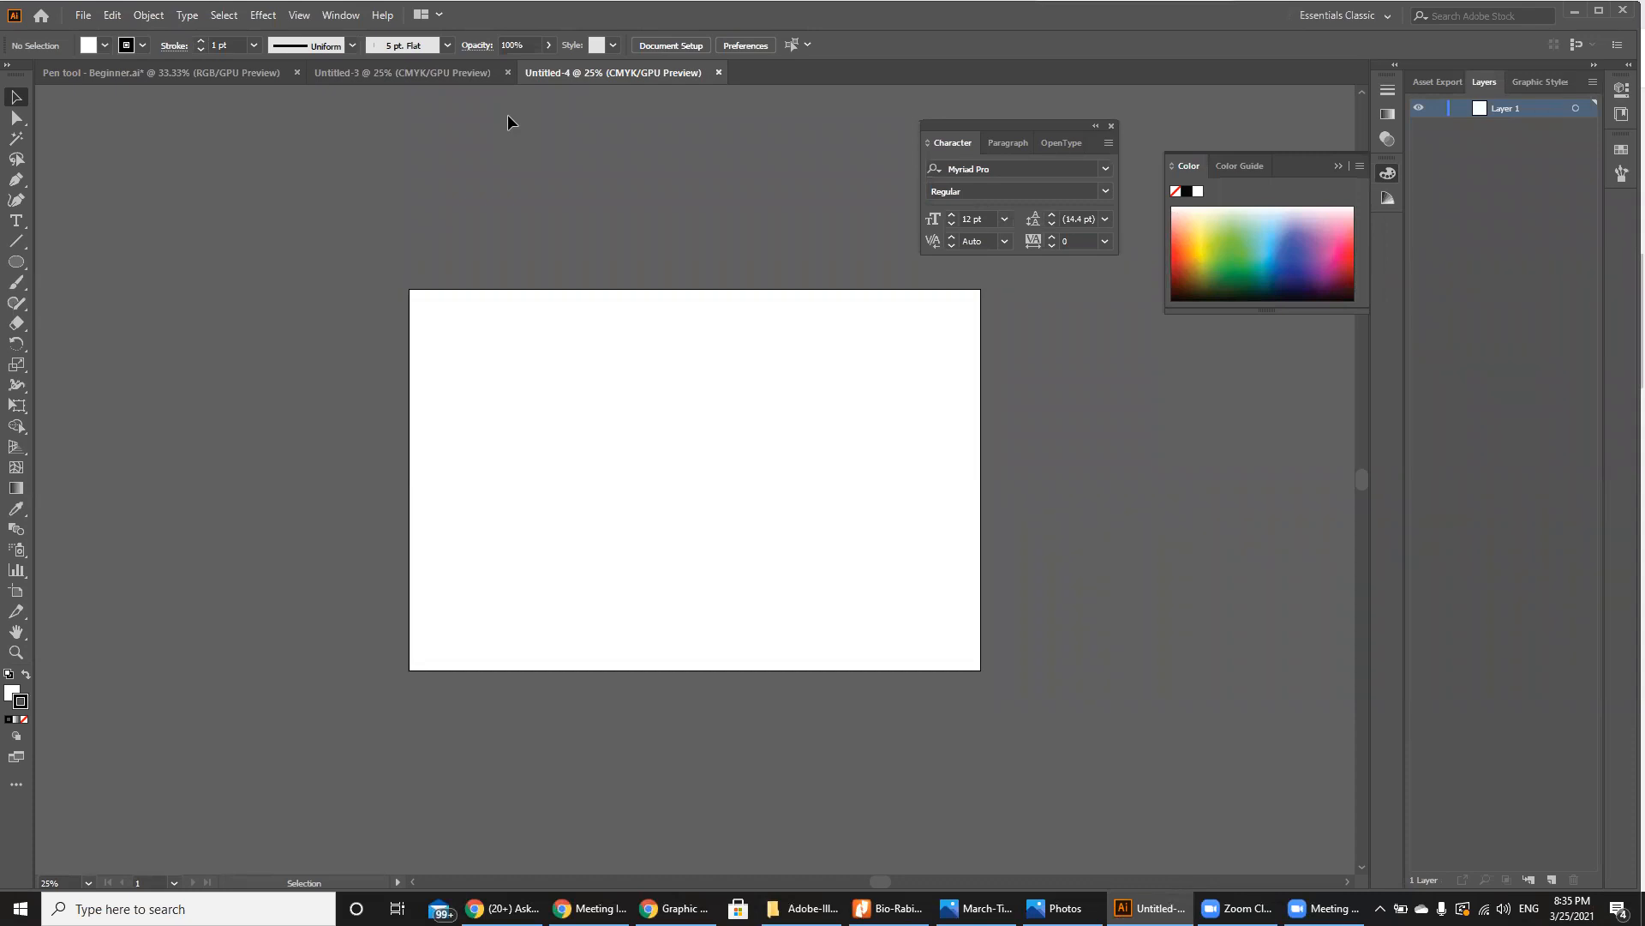
pyautogui.click(507, 72)
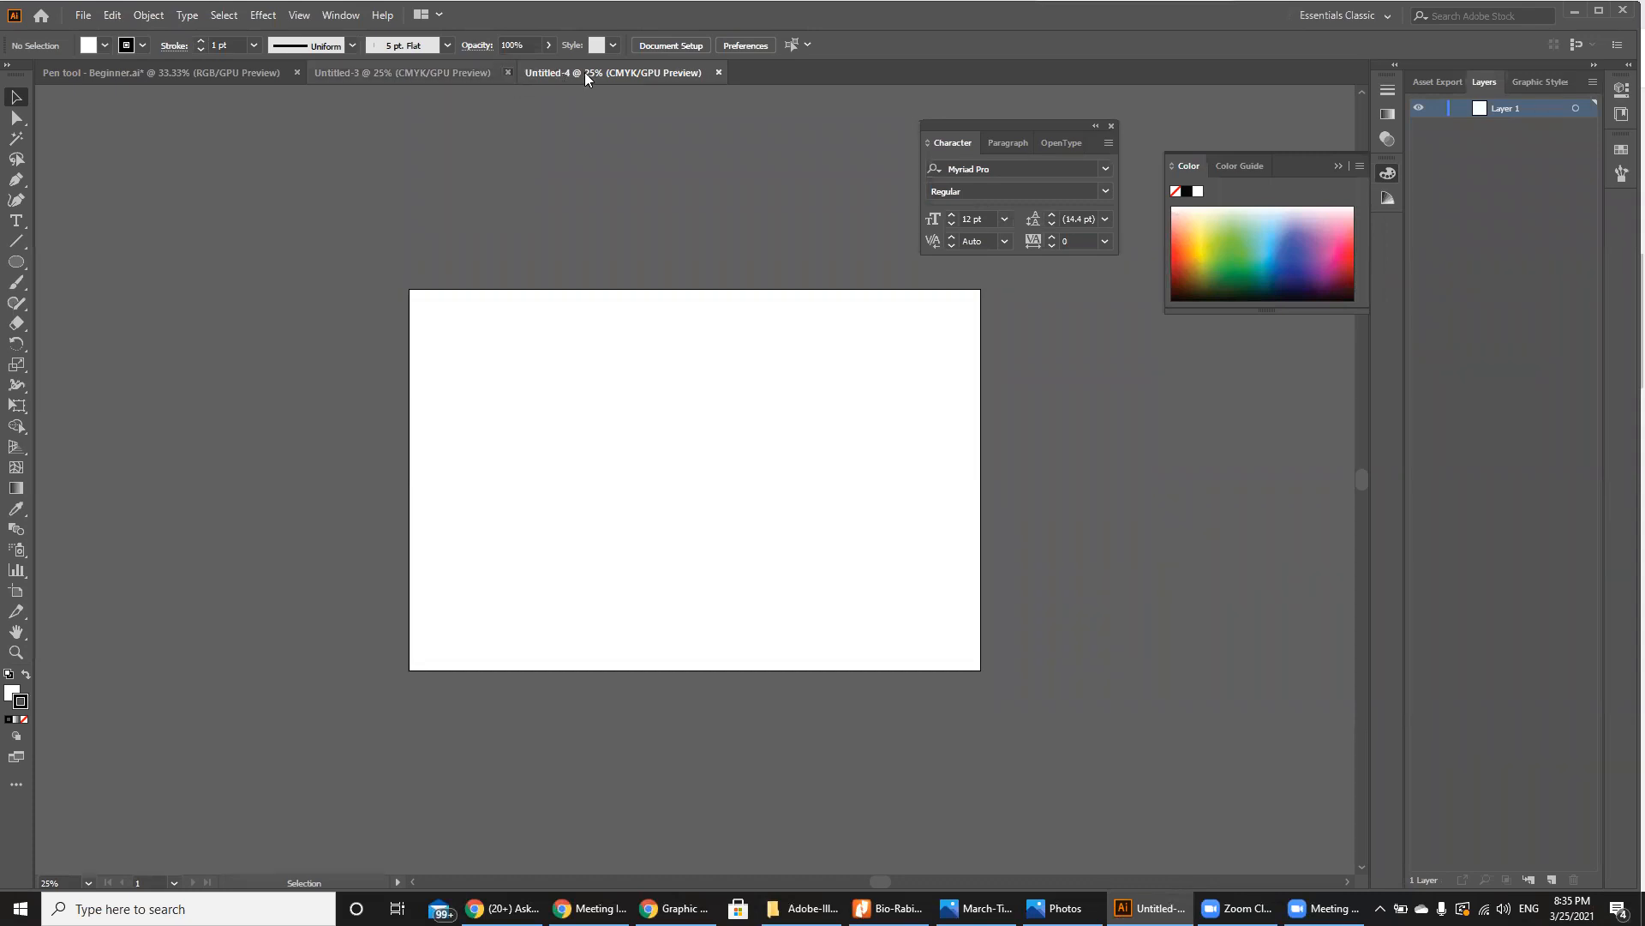
pyautogui.click(508, 73)
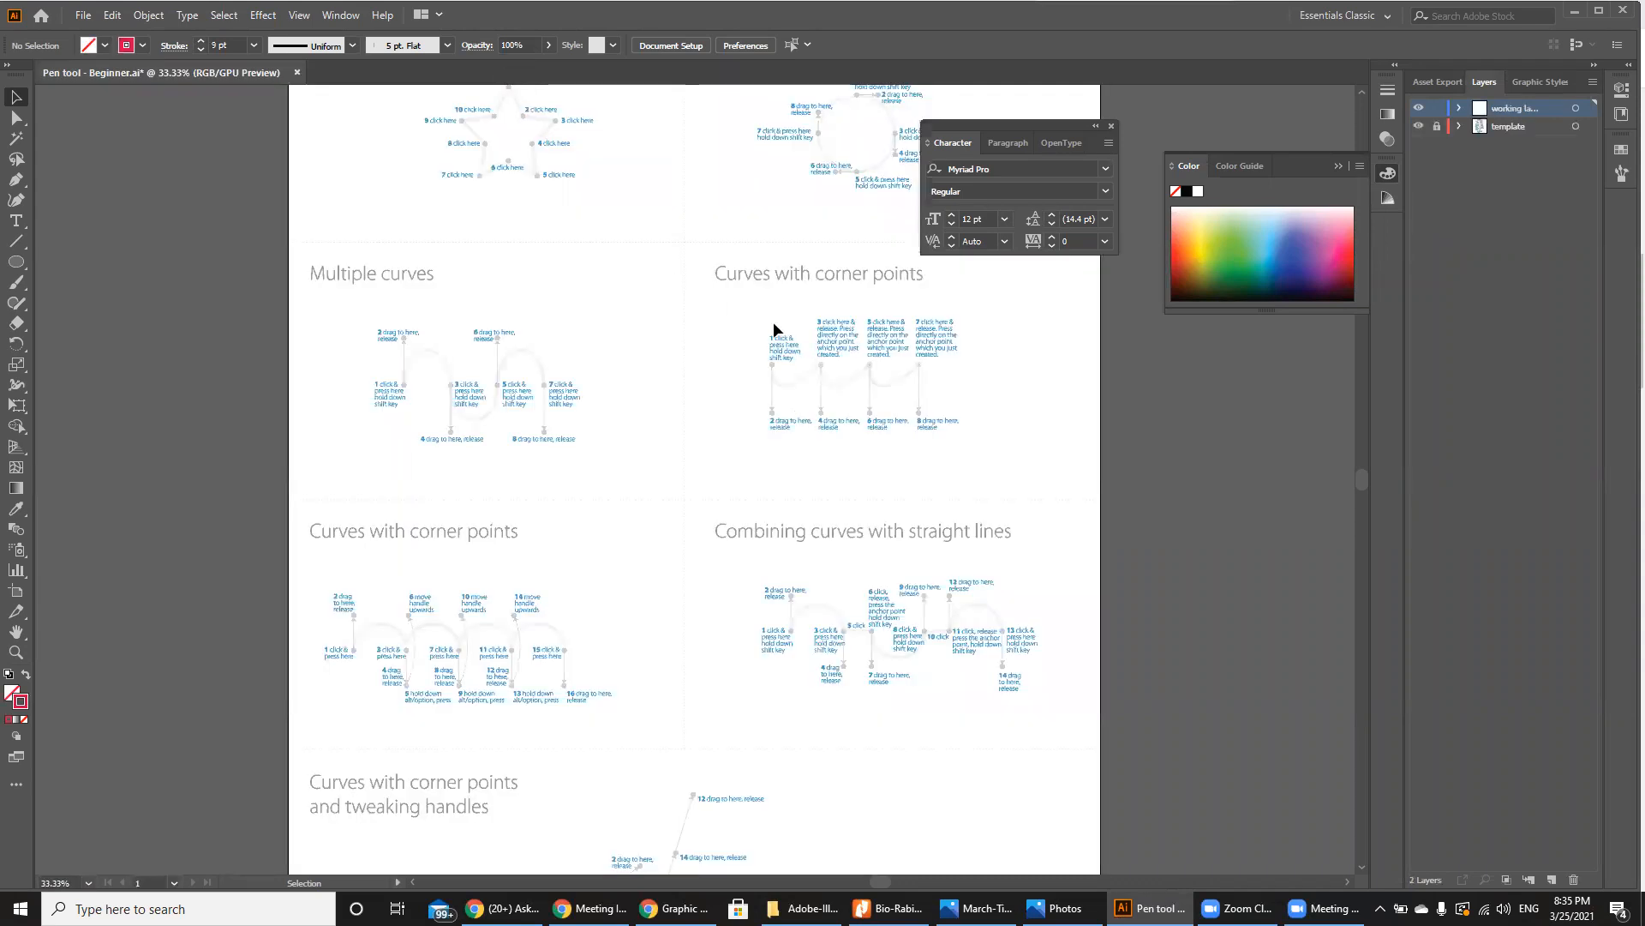
# Step: Create a 1000 by 1500 px portrait document with five artboards and close it again
pyautogui.hotkey('ctrl', 'n')
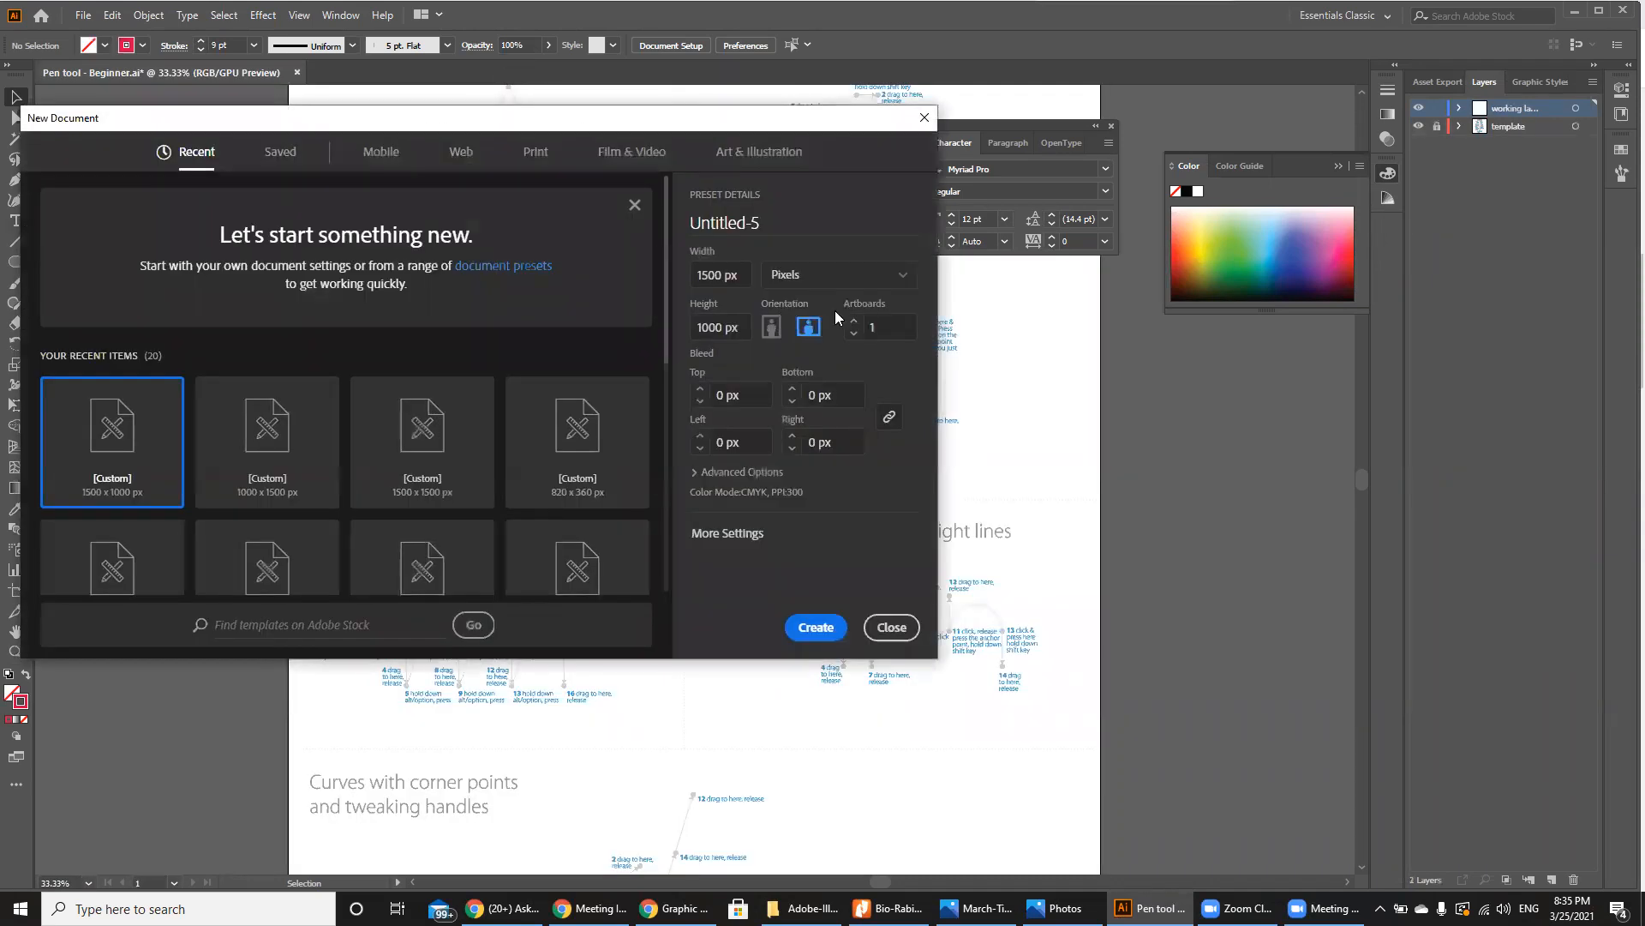
pyautogui.doubleClick(881, 333)
pyautogui.write('5')
pyautogui.click(771, 327)
pyautogui.click(820, 626)
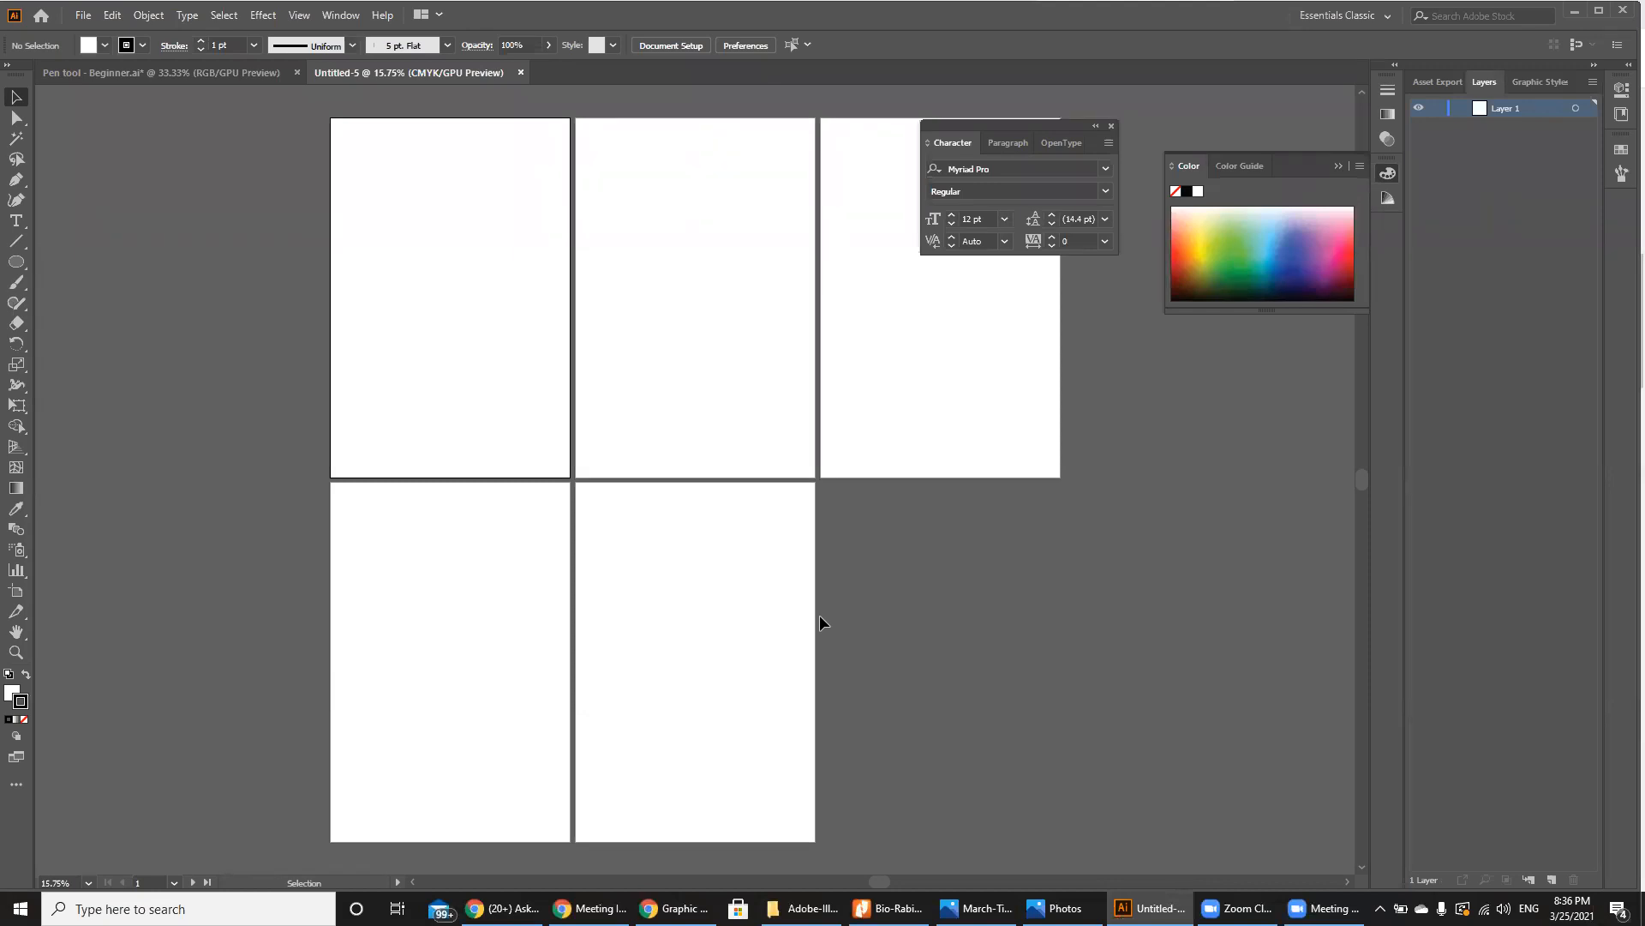
pyautogui.click(521, 72)
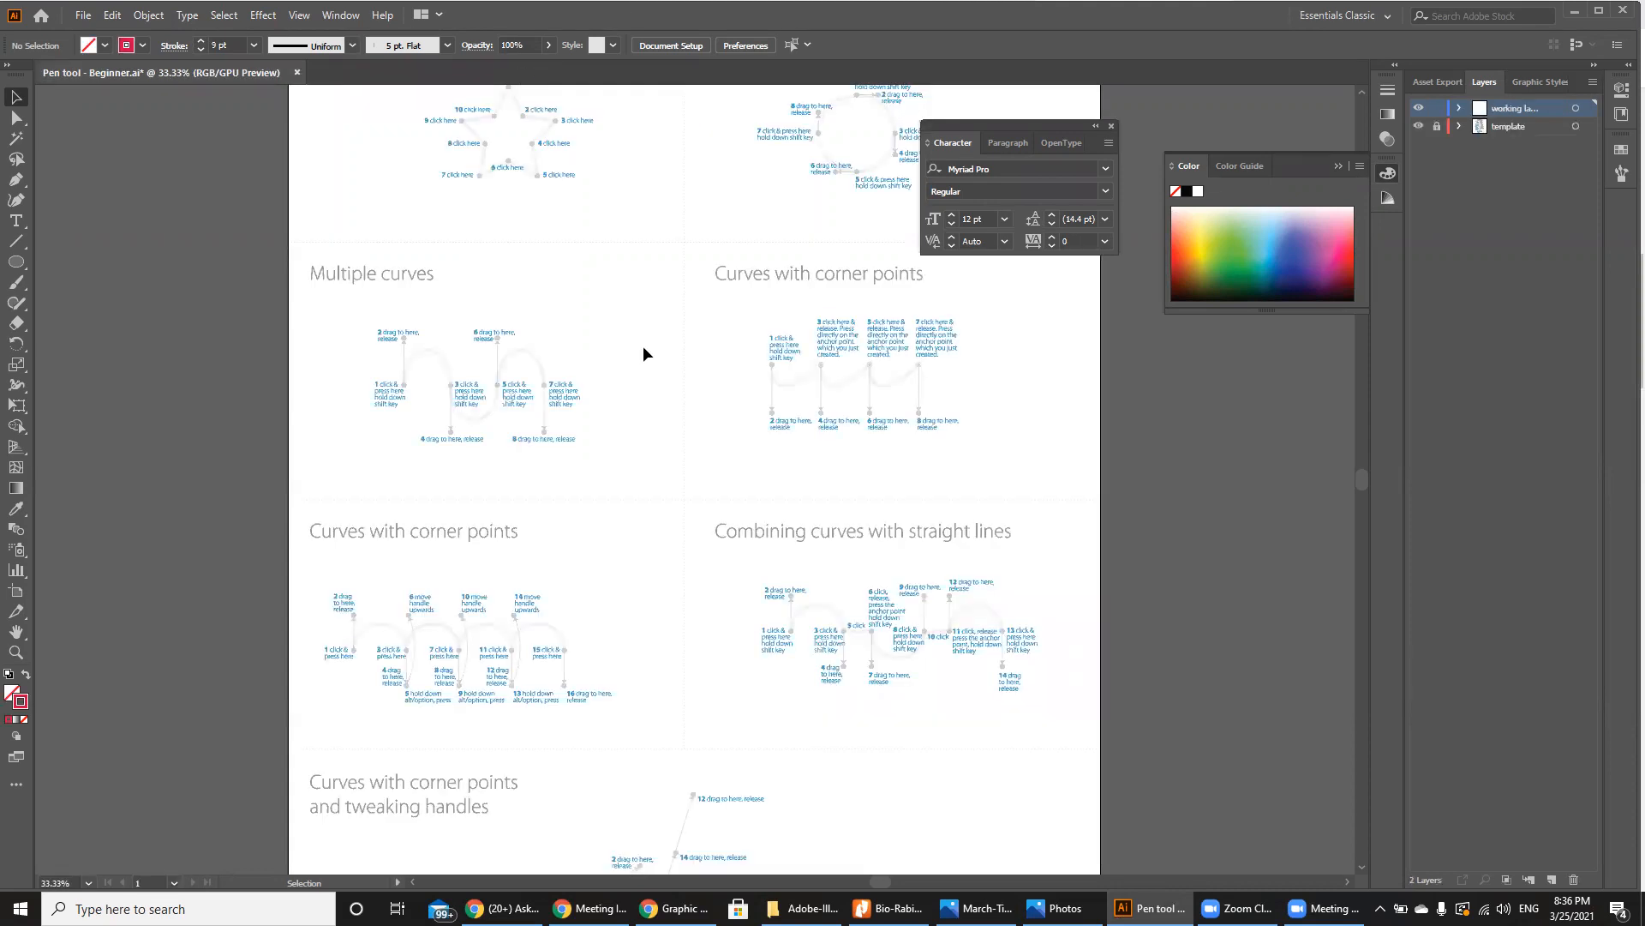
# Step: Collapse the Color panel, close the Character panel and show the exercise sheet's header at 100% zoom
pyautogui.hotkey('ctrl', 'n')
pyautogui.click(889, 628)
pyautogui.hotkey('ctrl', '+')
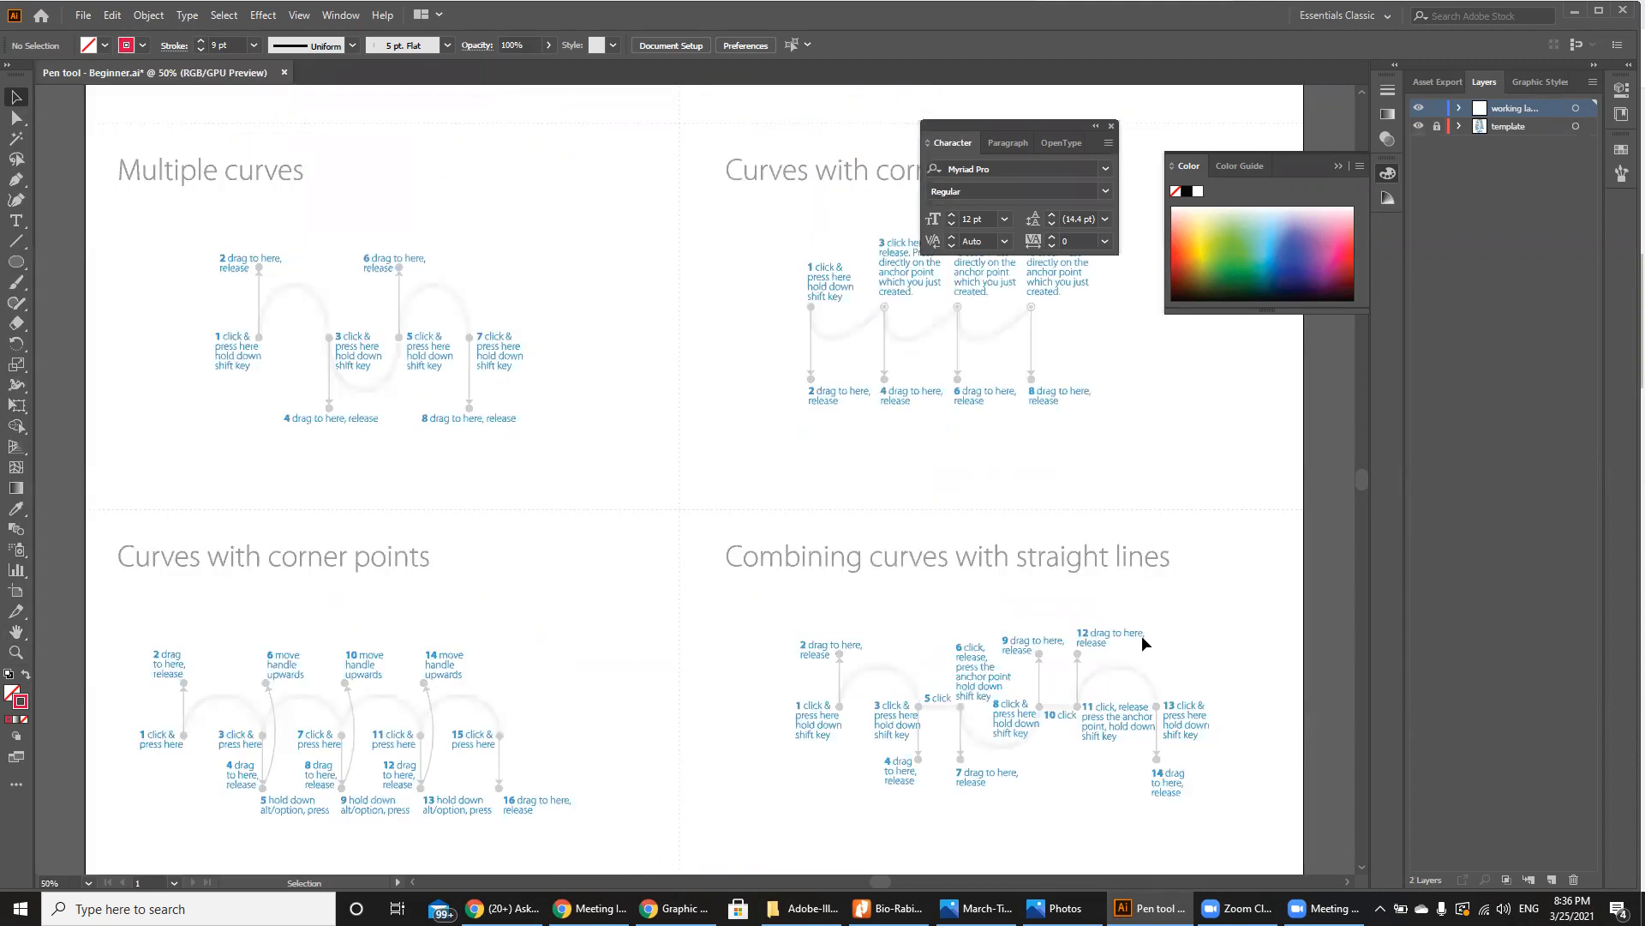
pyautogui.click(1394, 173)
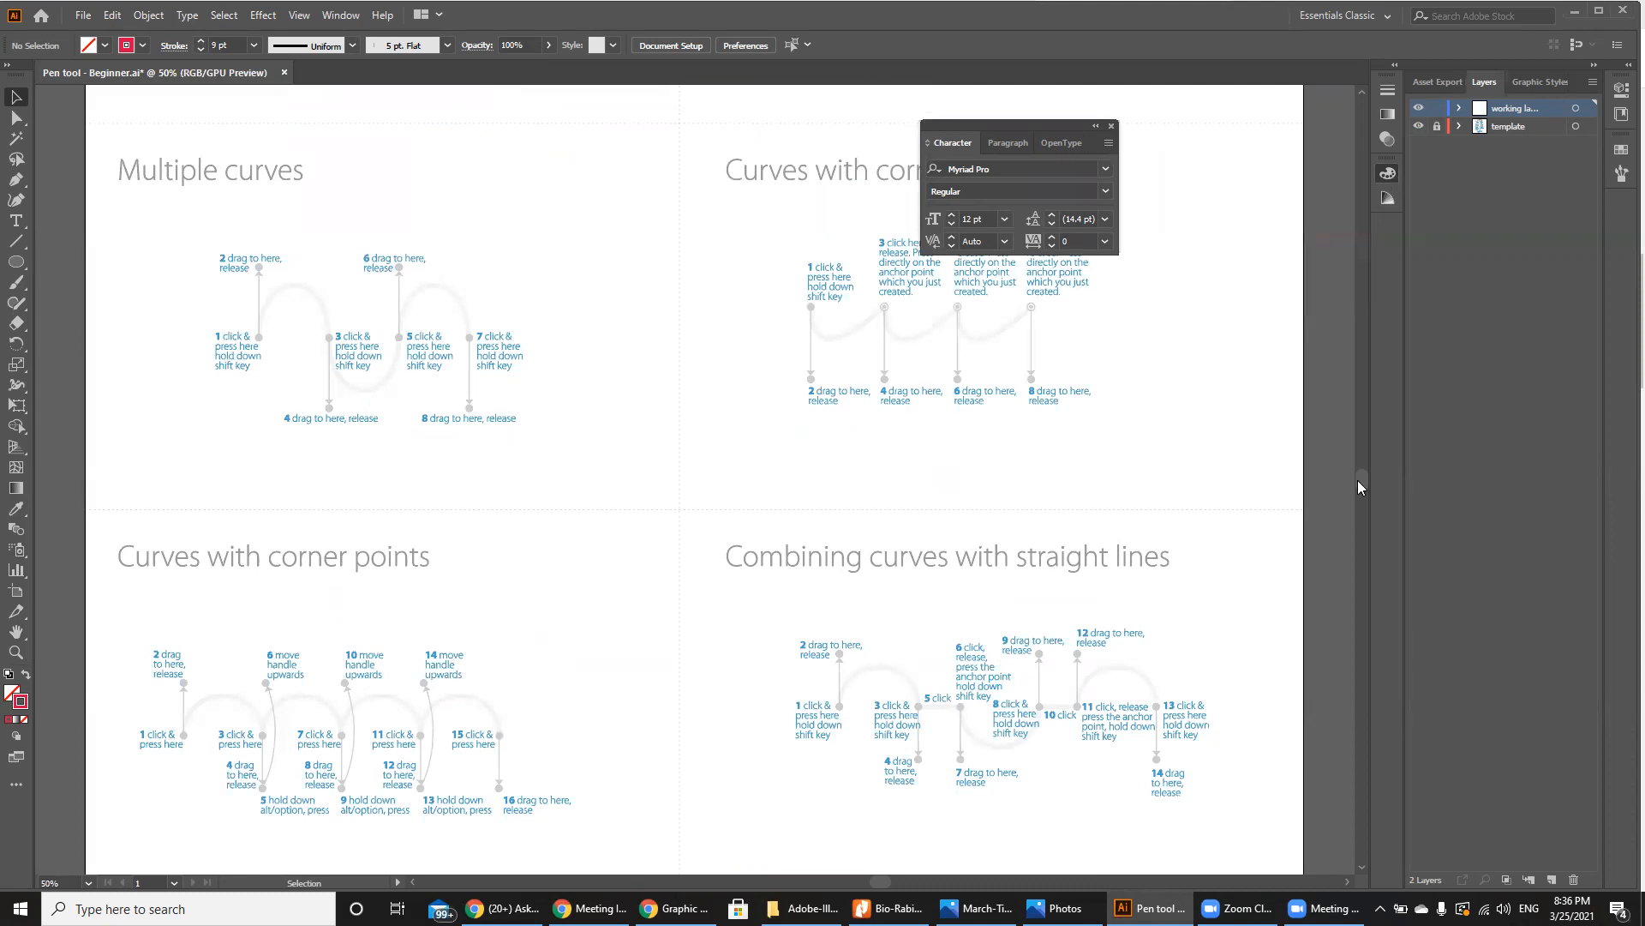
pyautogui.scroll(1, 1363, 467)
pyautogui.moveTo(1364, 471); pyautogui.dragTo(1357, 433)
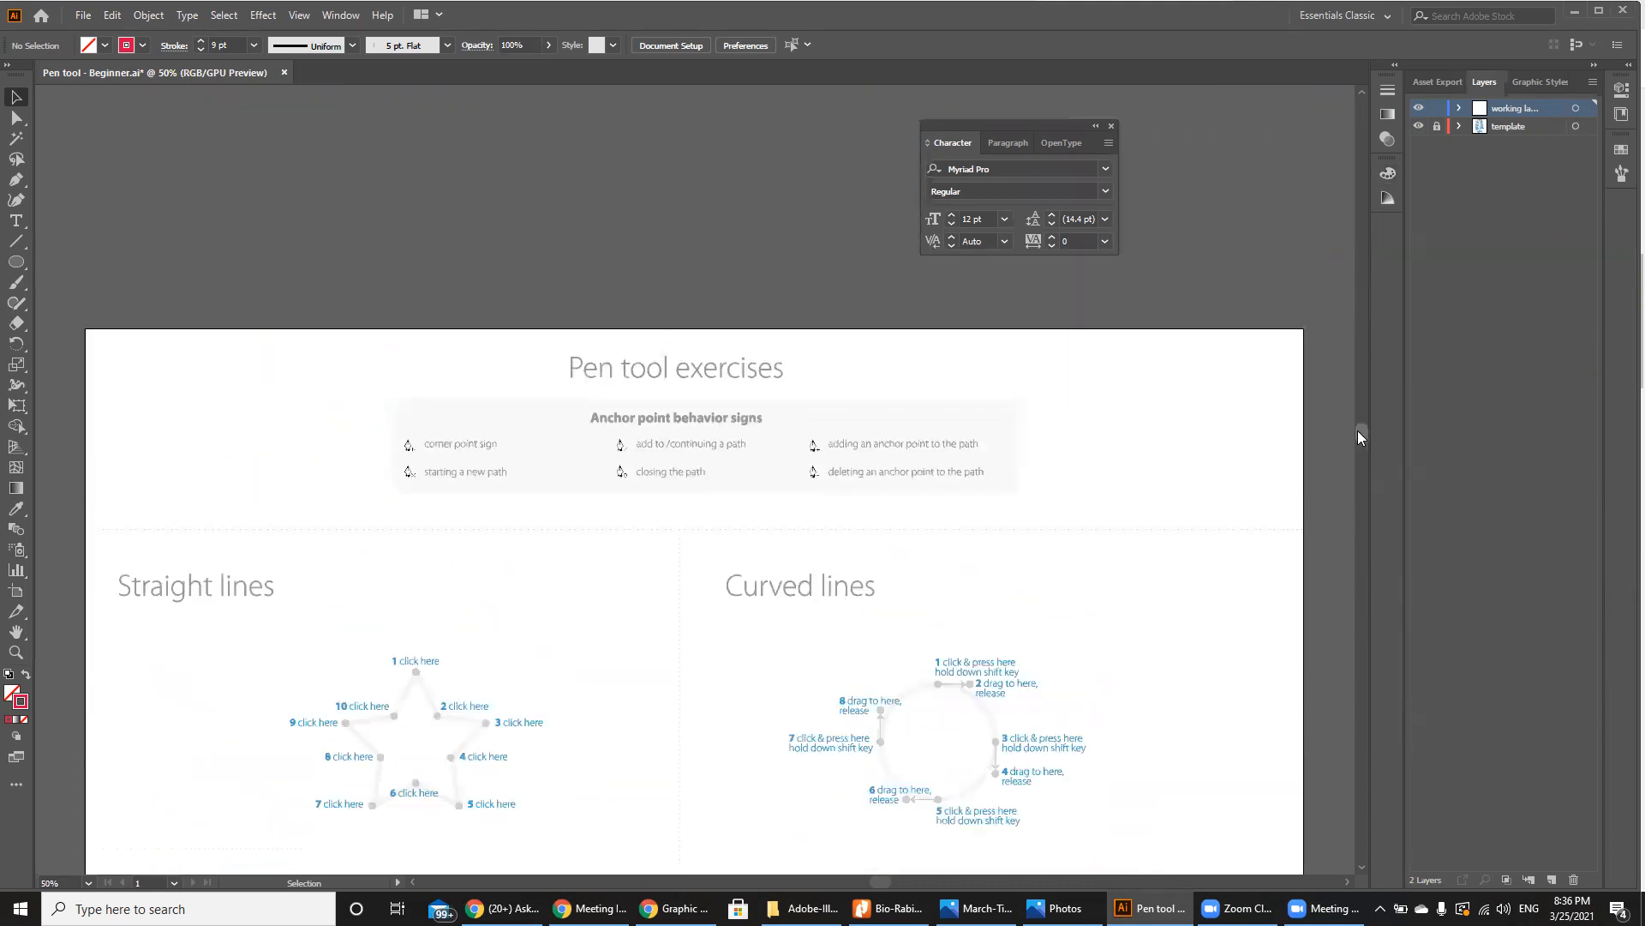
pyautogui.click(1111, 126)
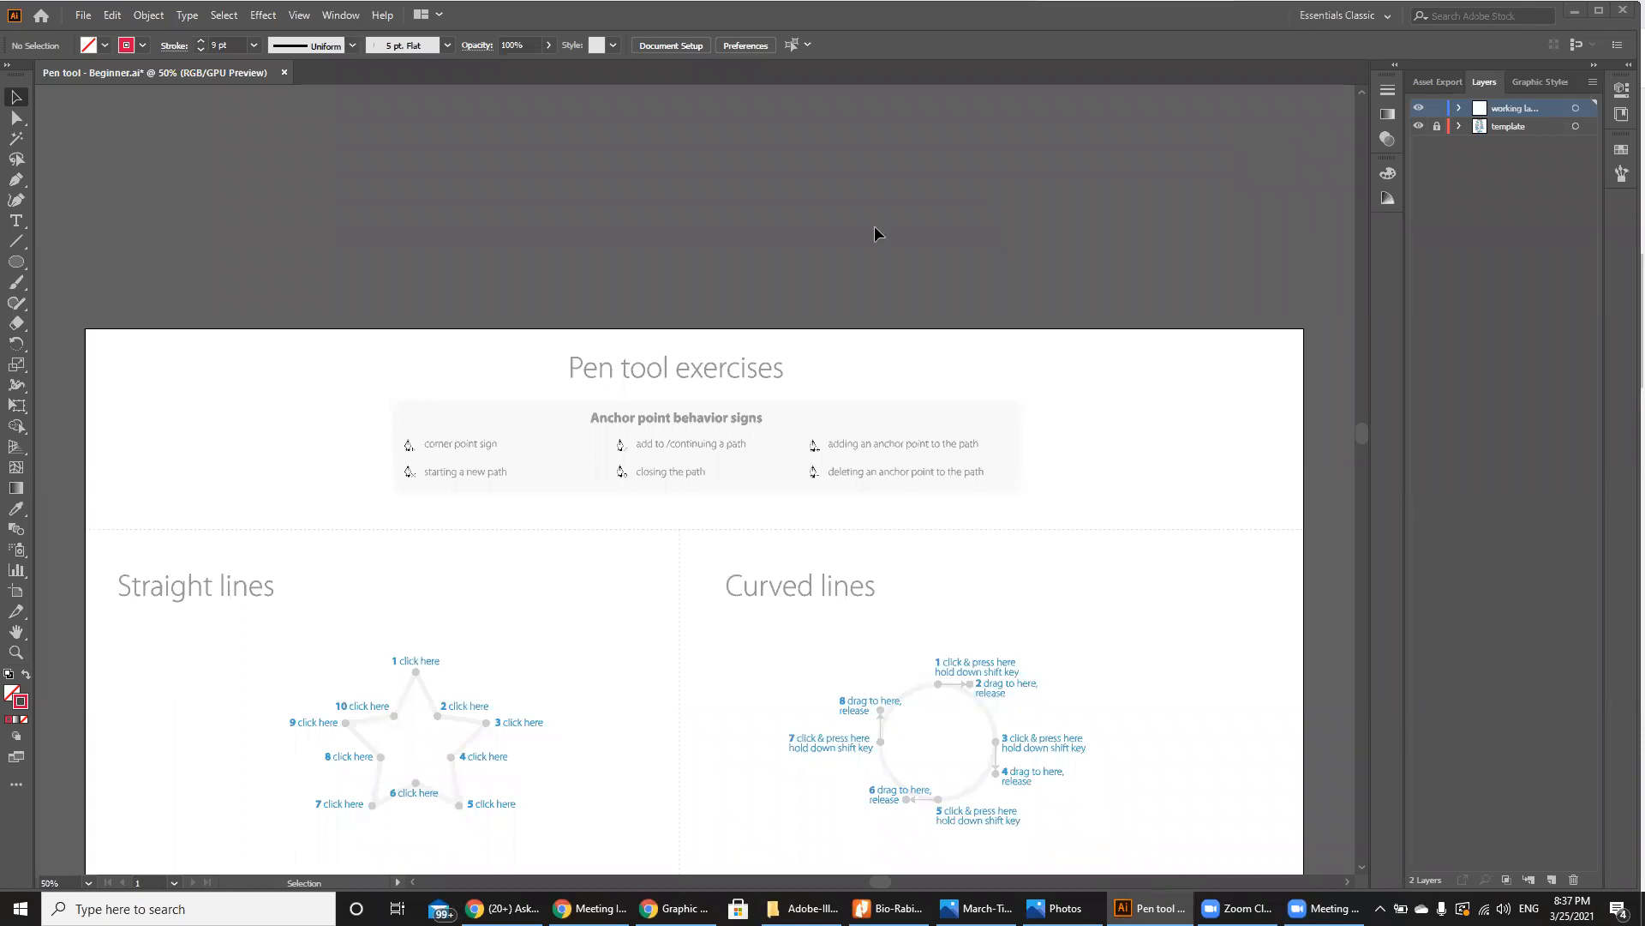
pyautogui.hotkey('ctrl', '1')
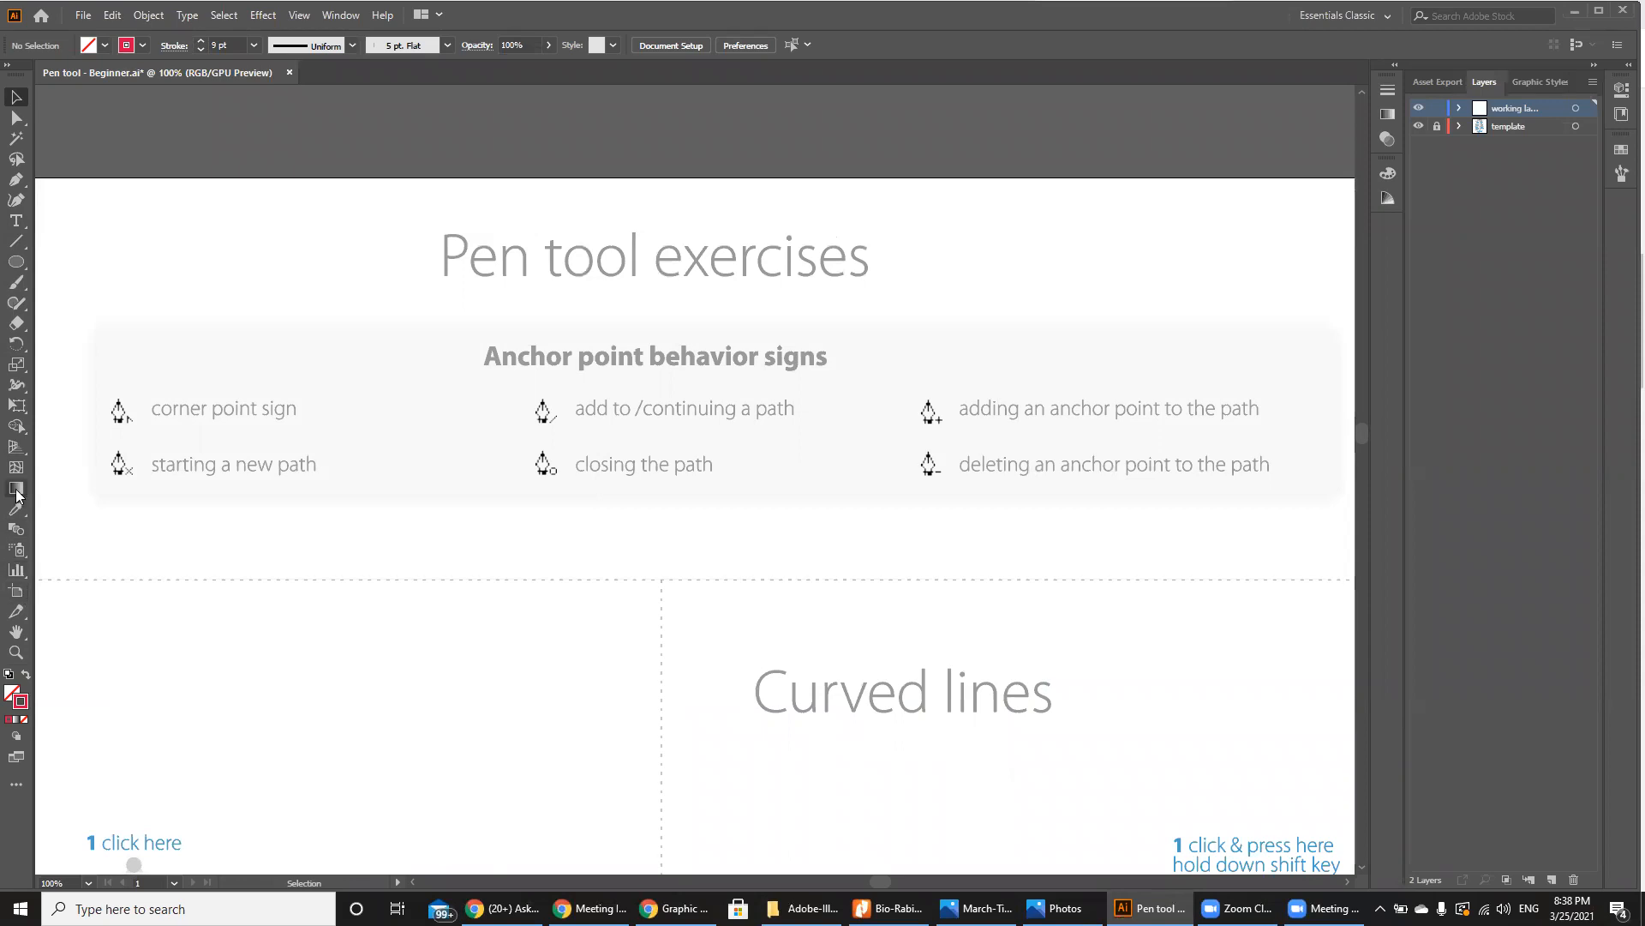
# Step: With the Pen tool active, enable Use Precise Cursors in the General preferences
pyautogui.press('p')
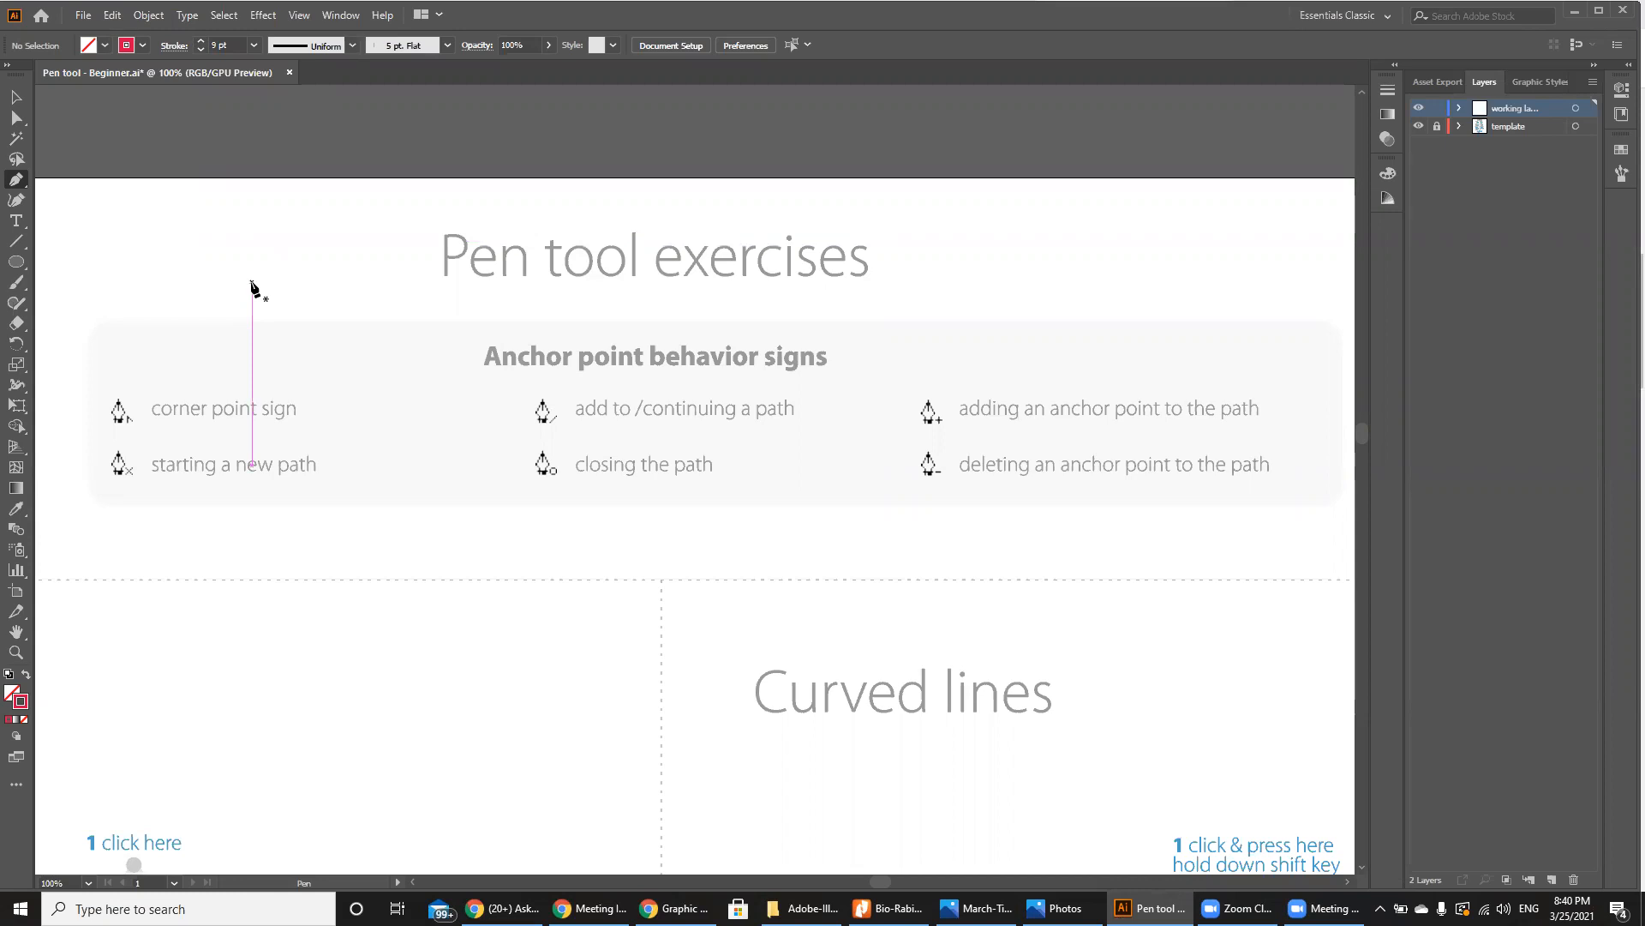
pyautogui.click(122, 15)
pyautogui.moveTo(197, 562)
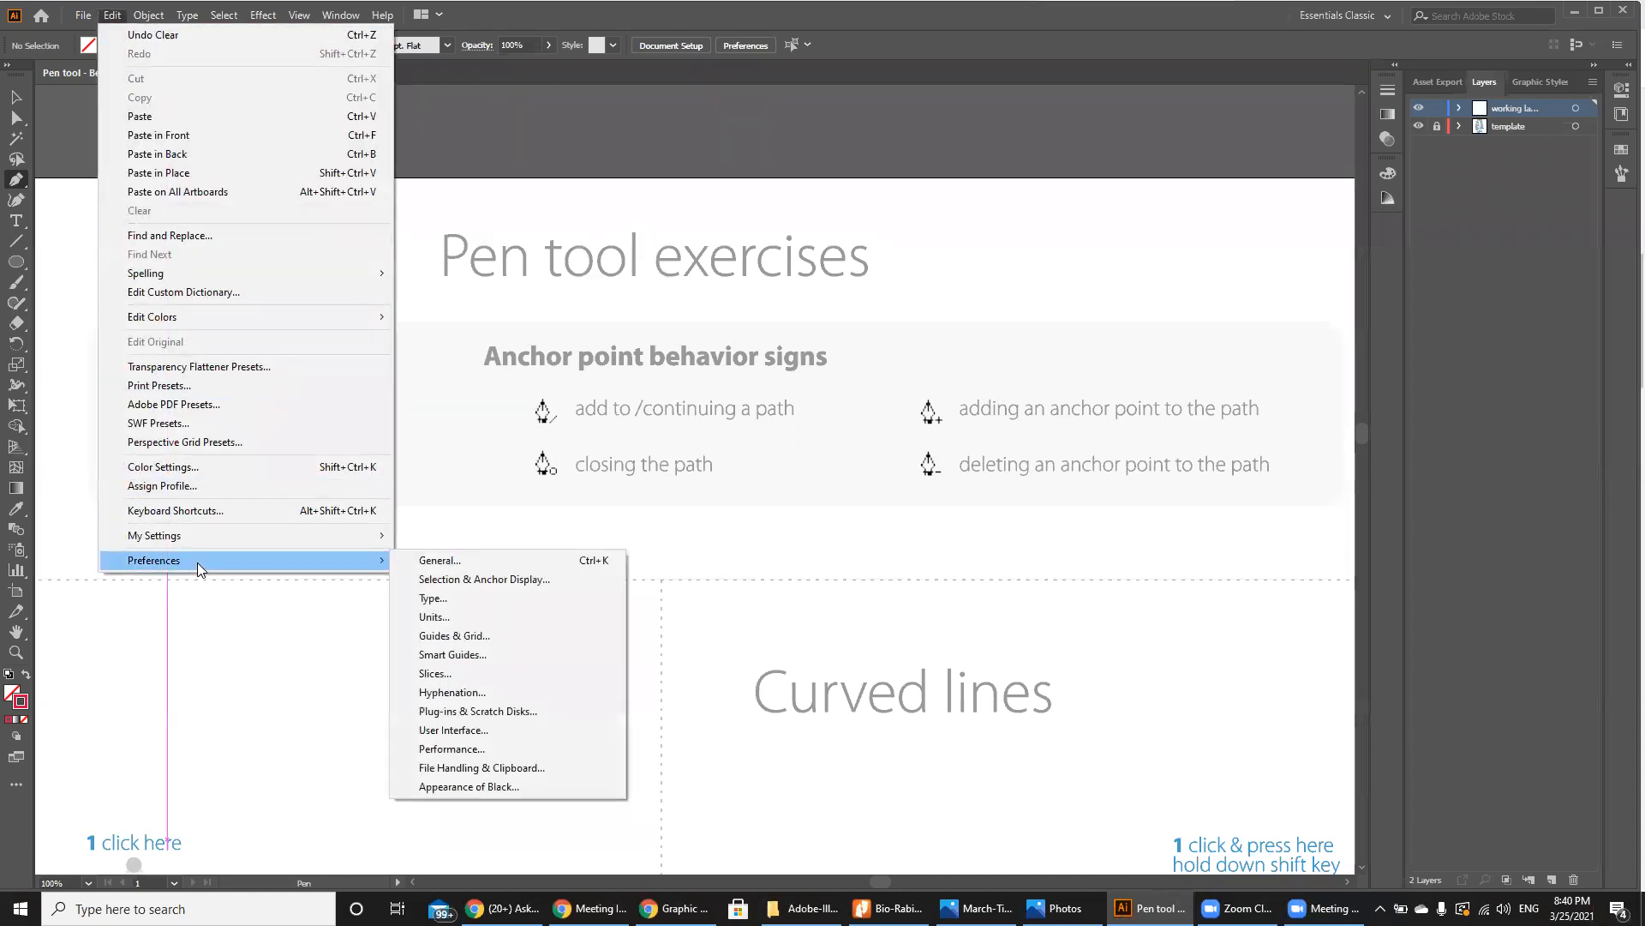
pyautogui.click(439, 560)
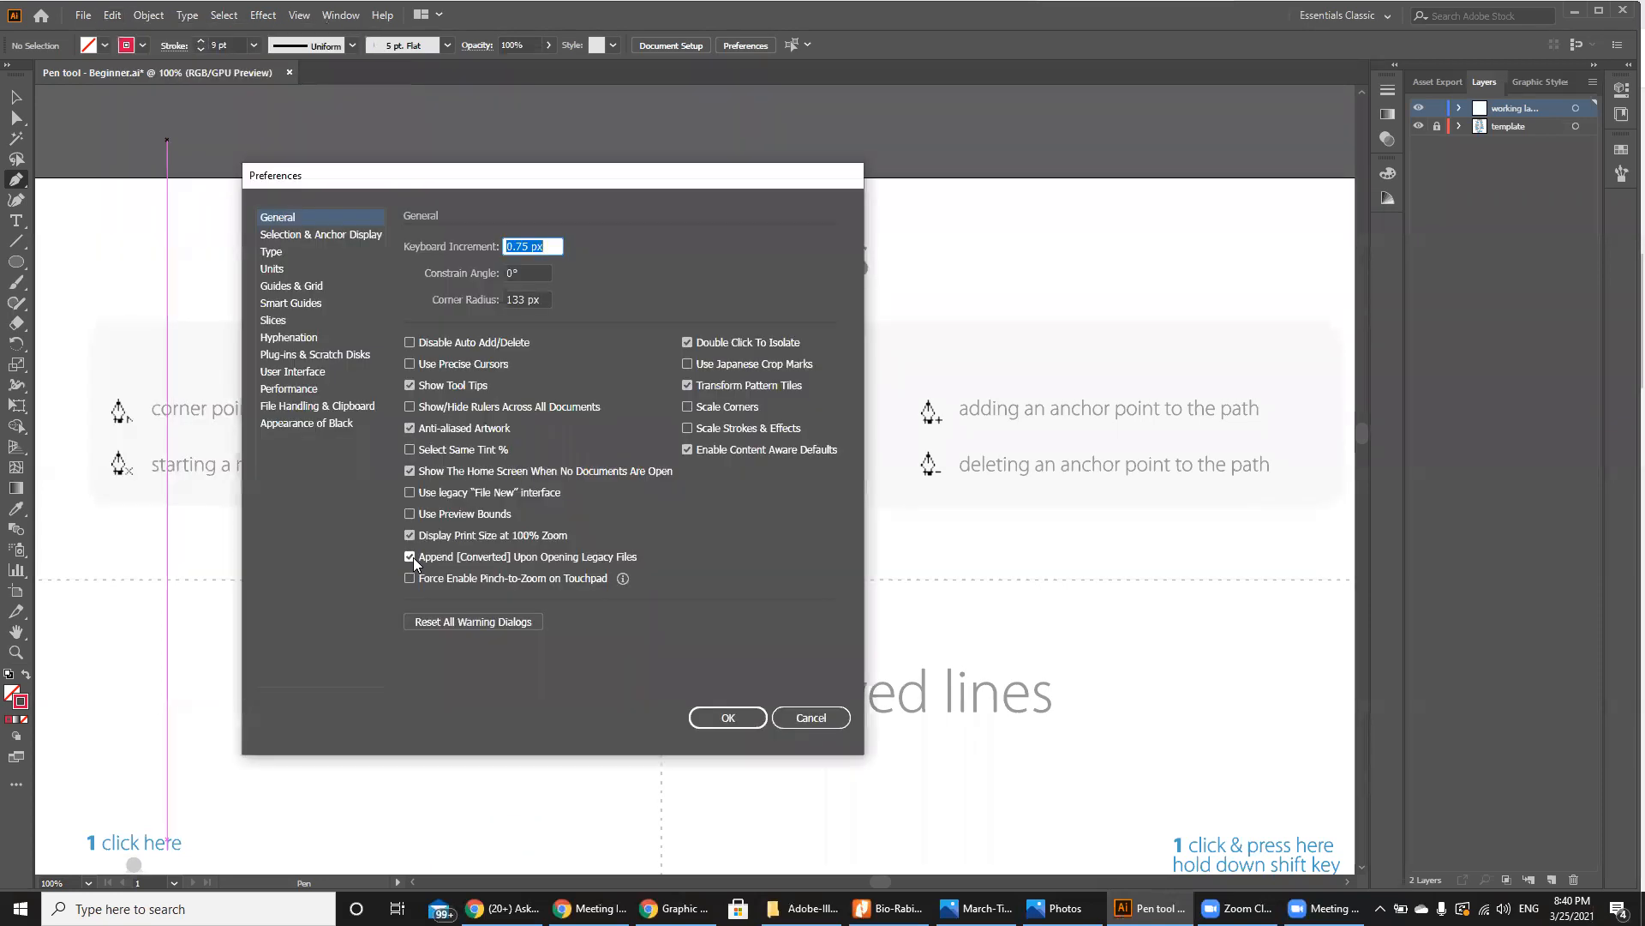
pyautogui.click(330, 237)
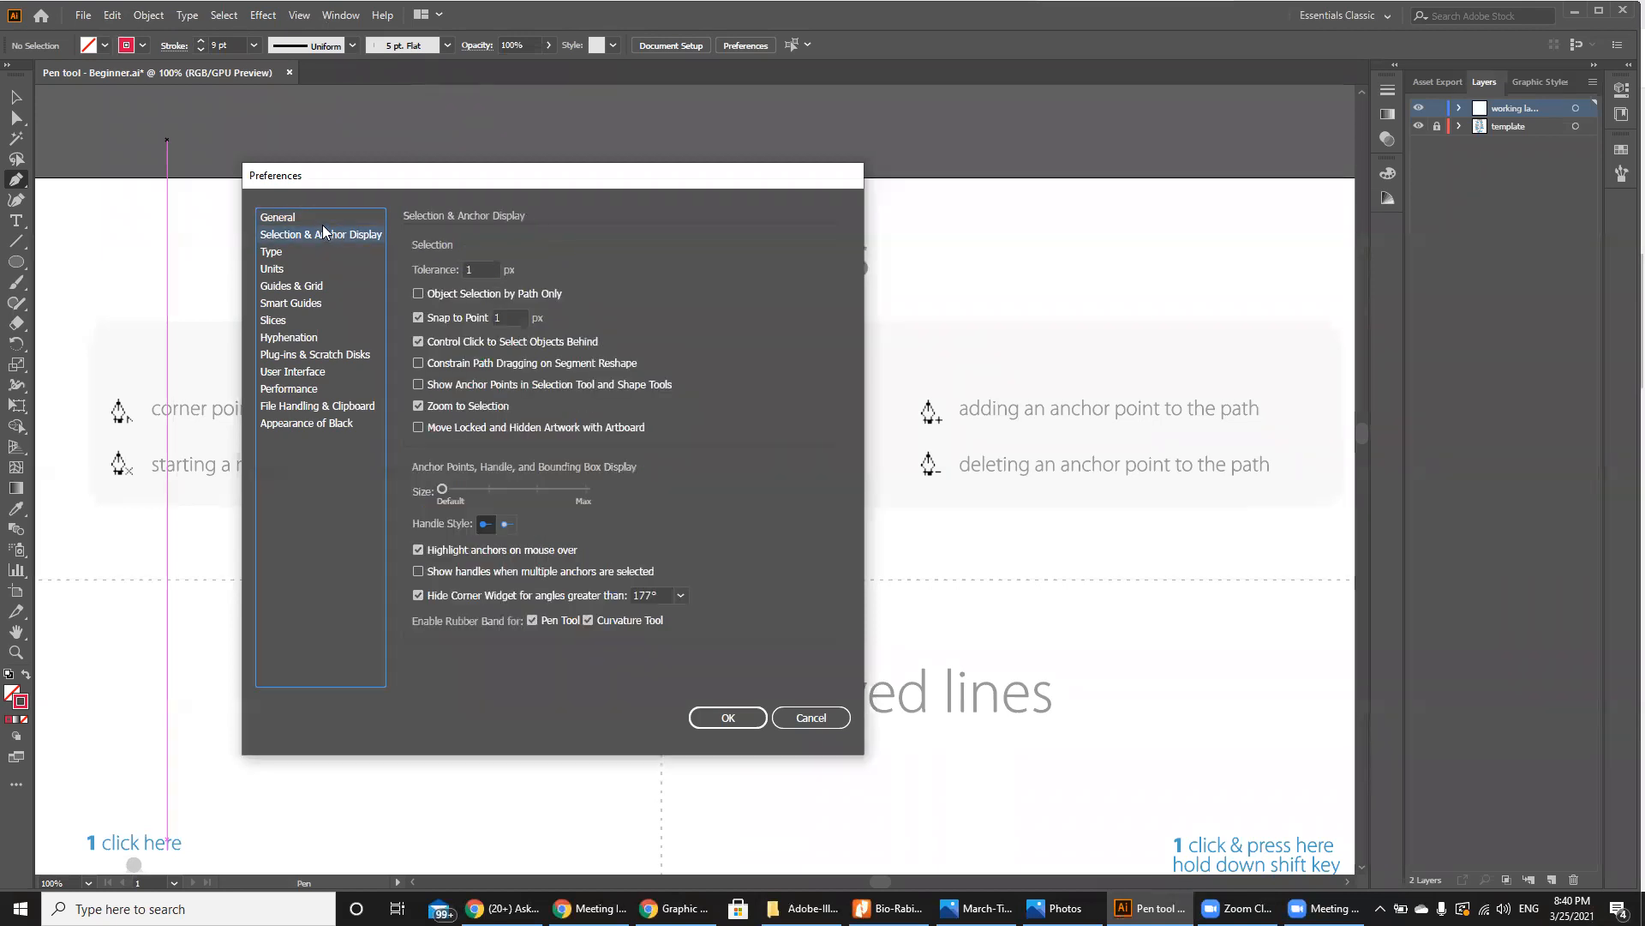
pyautogui.press('Up')
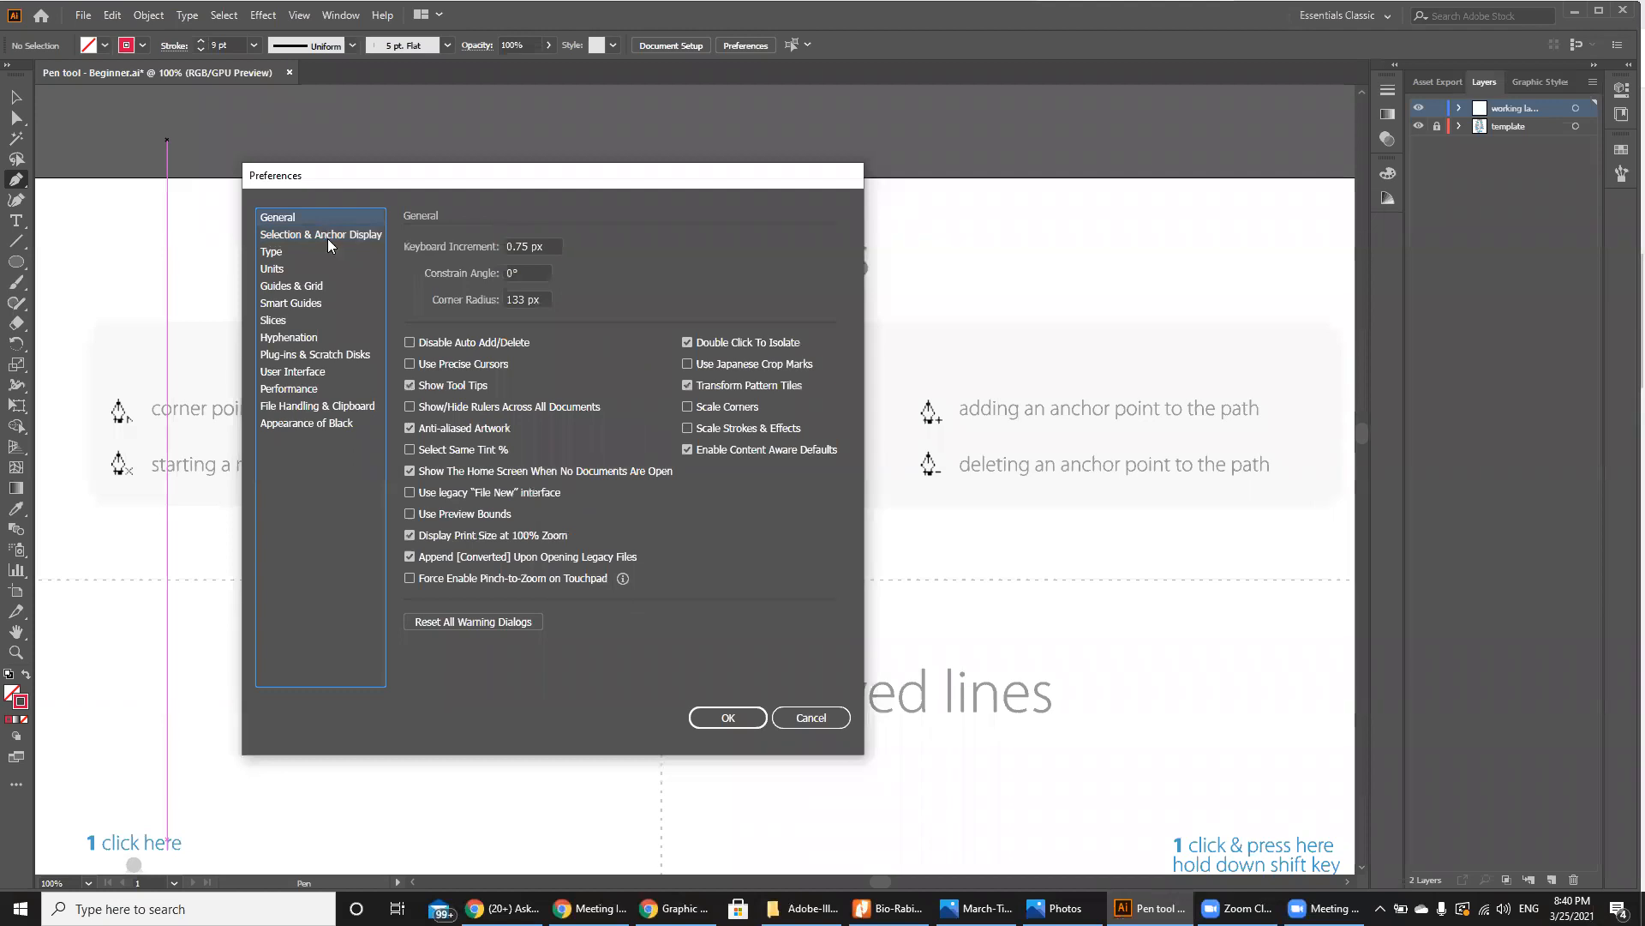
pyautogui.click(413, 365)
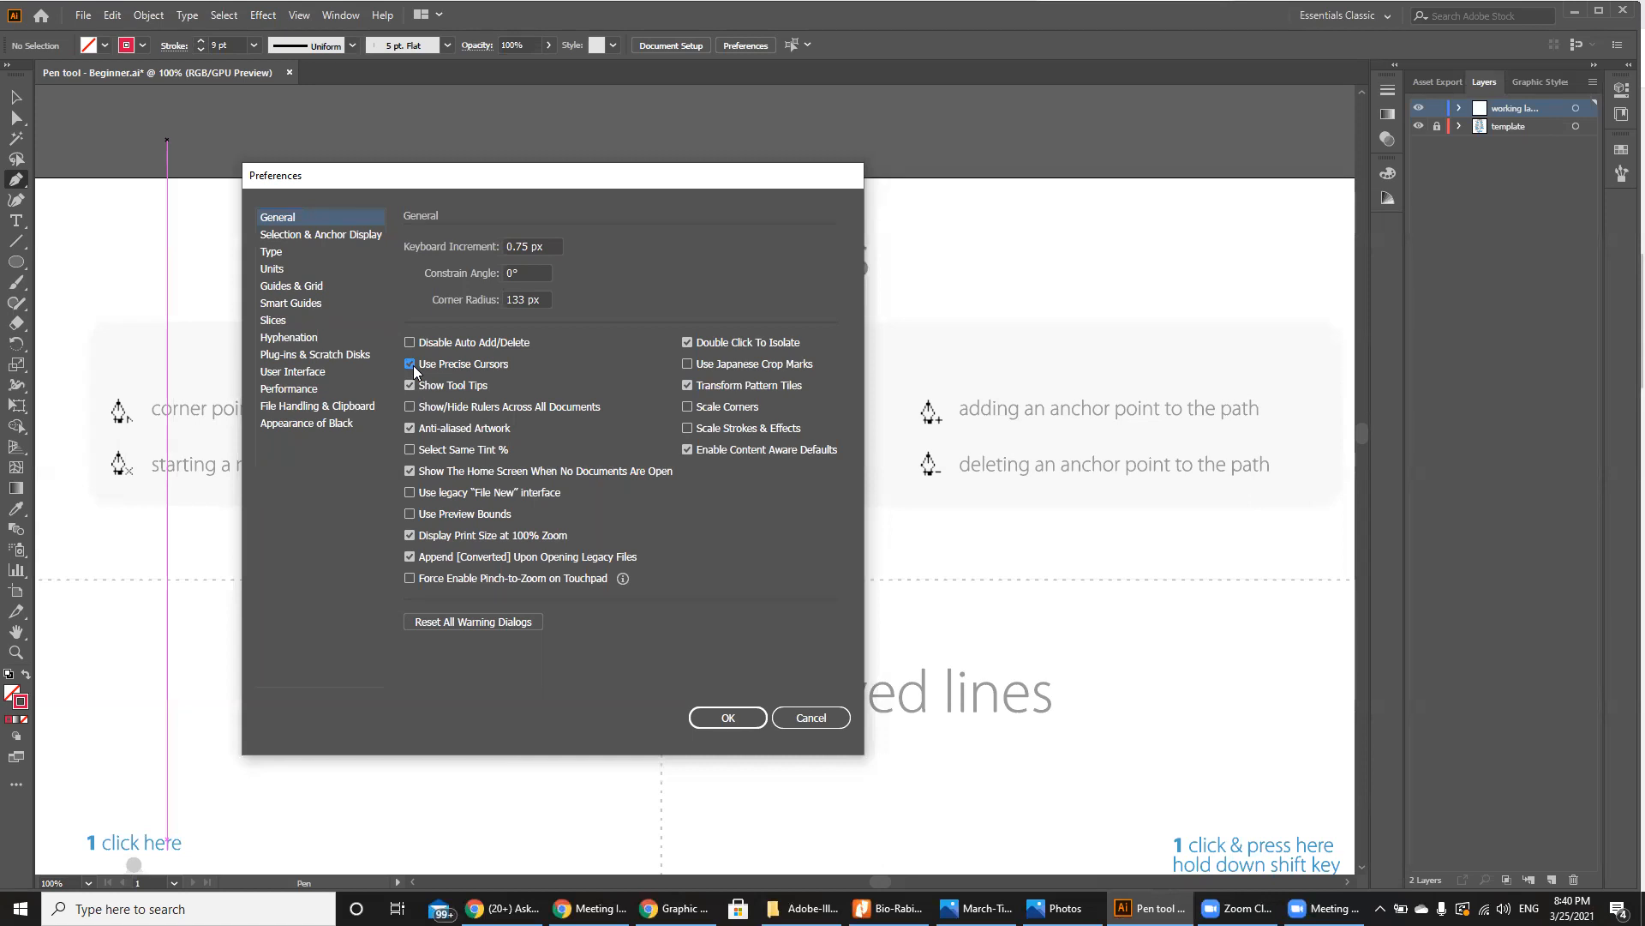
pyautogui.click(728, 717)
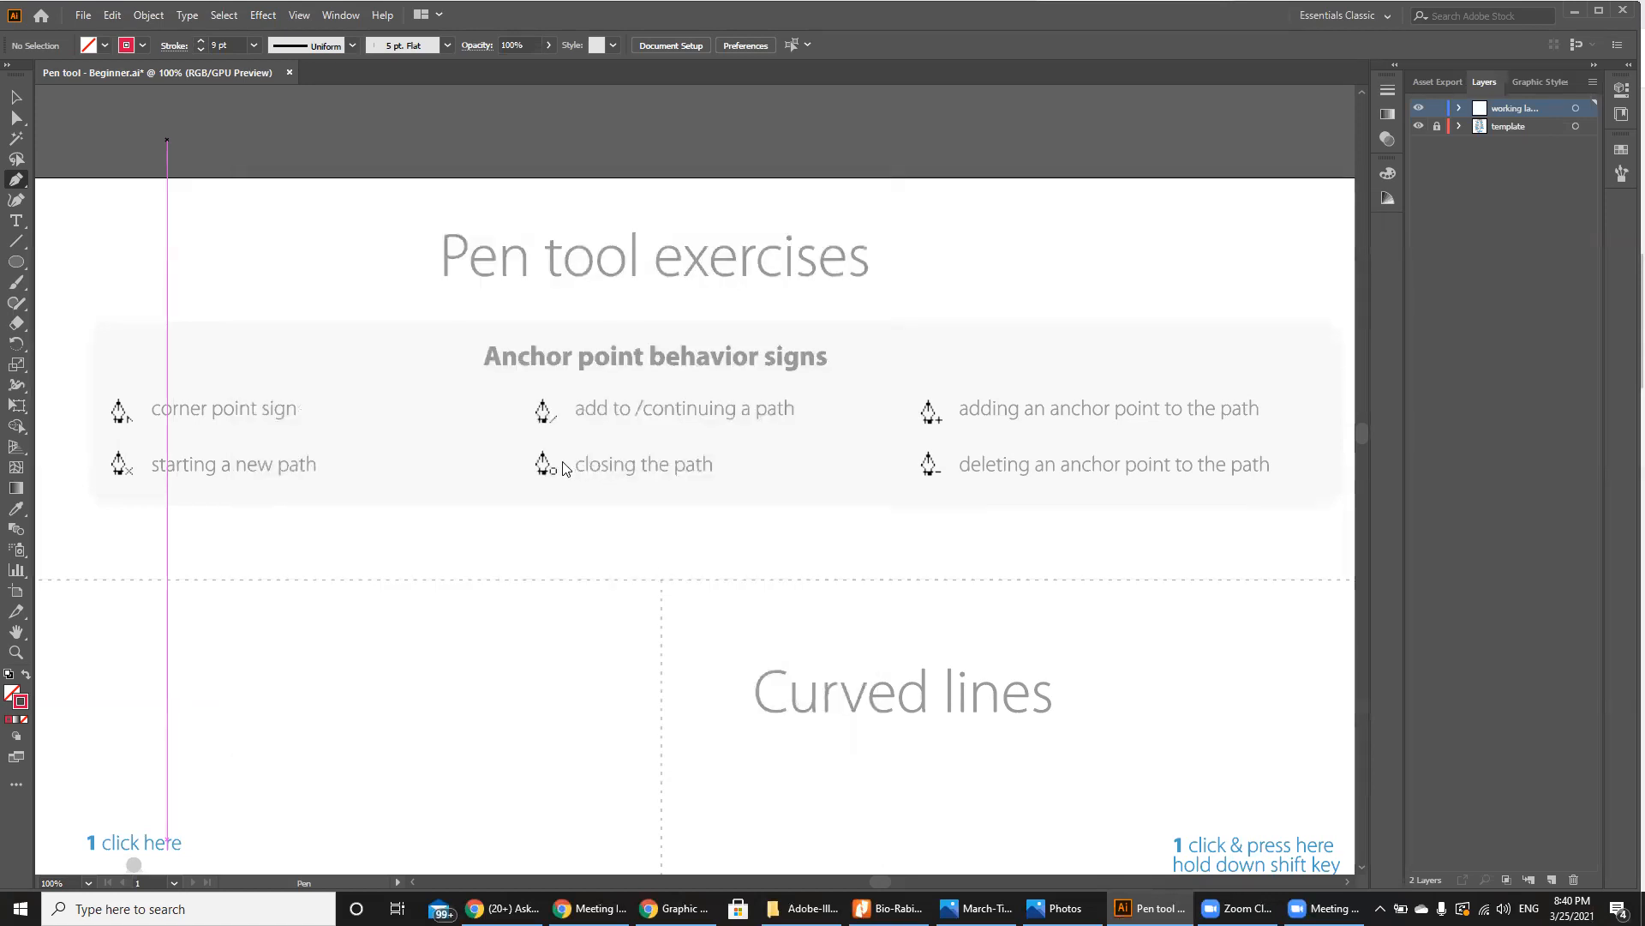
# Step: Compare the pointer shapes of the Selection, Pen, Paintbrush and Slice tools over the page
pyautogui.click(14, 101)
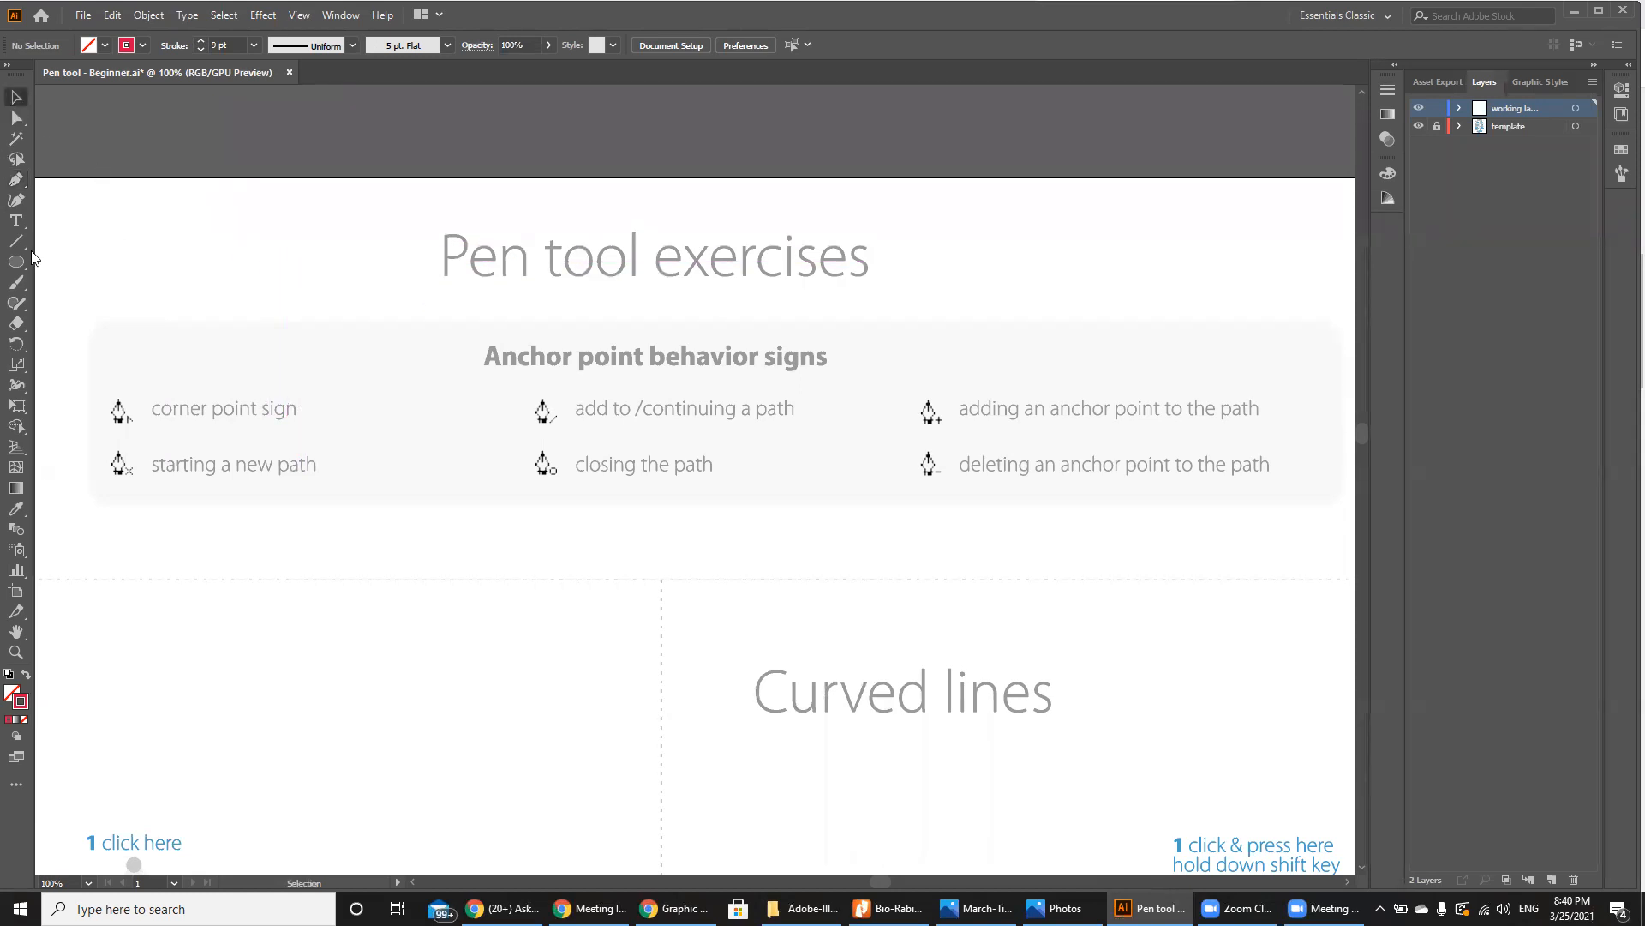
pyautogui.click(15, 180)
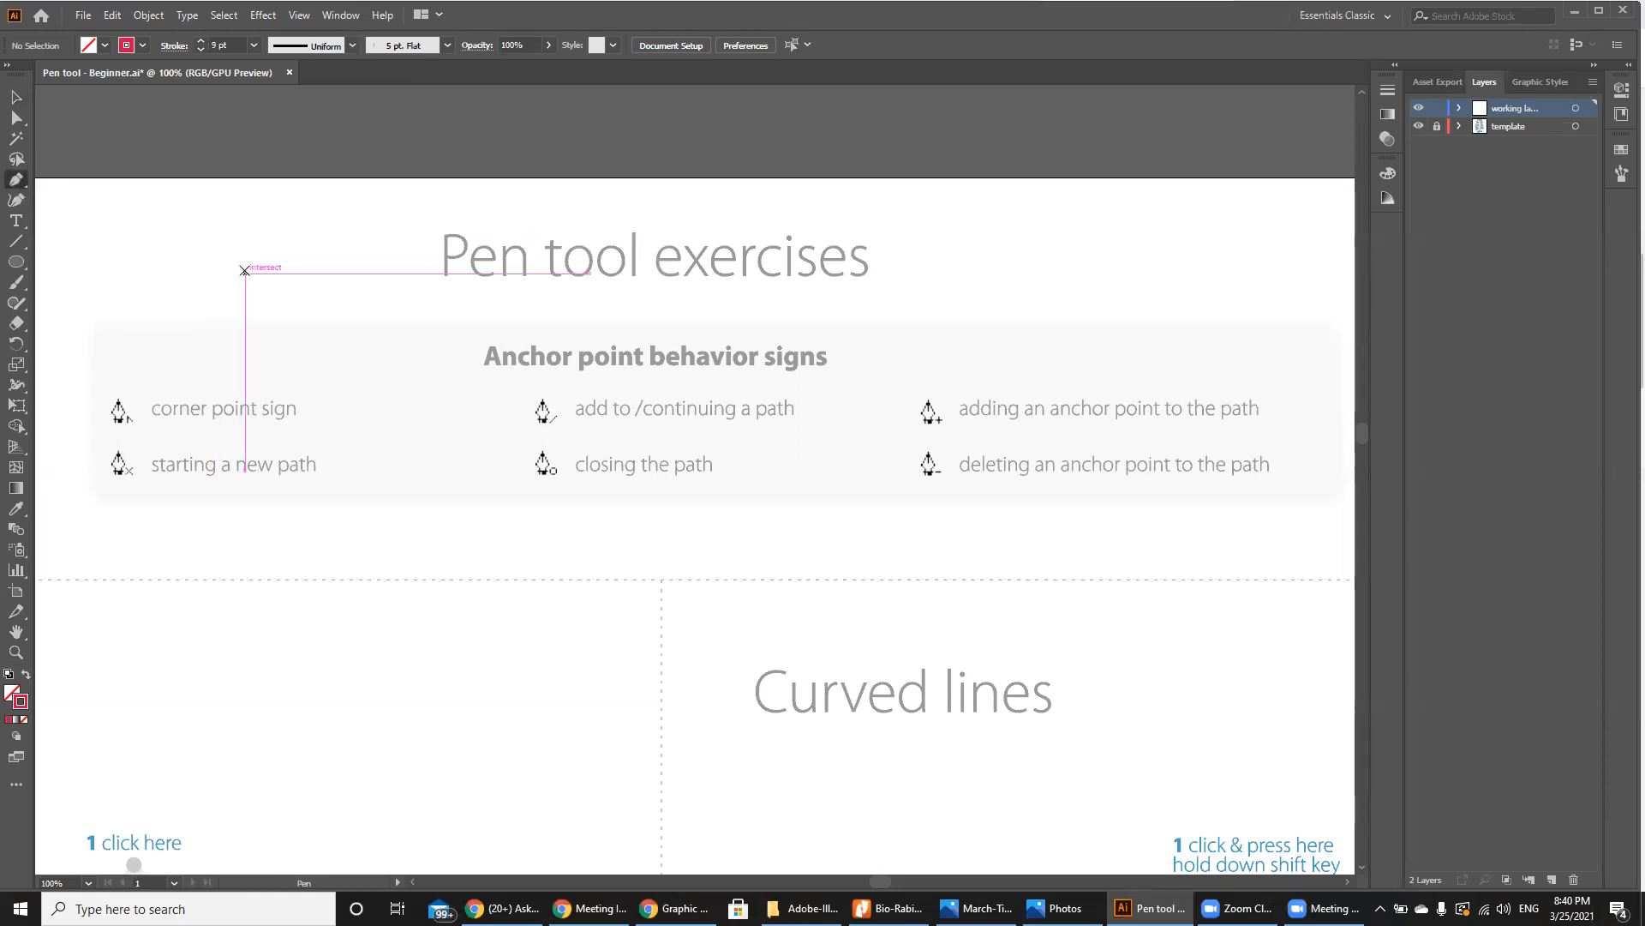
pyautogui.click(16, 282)
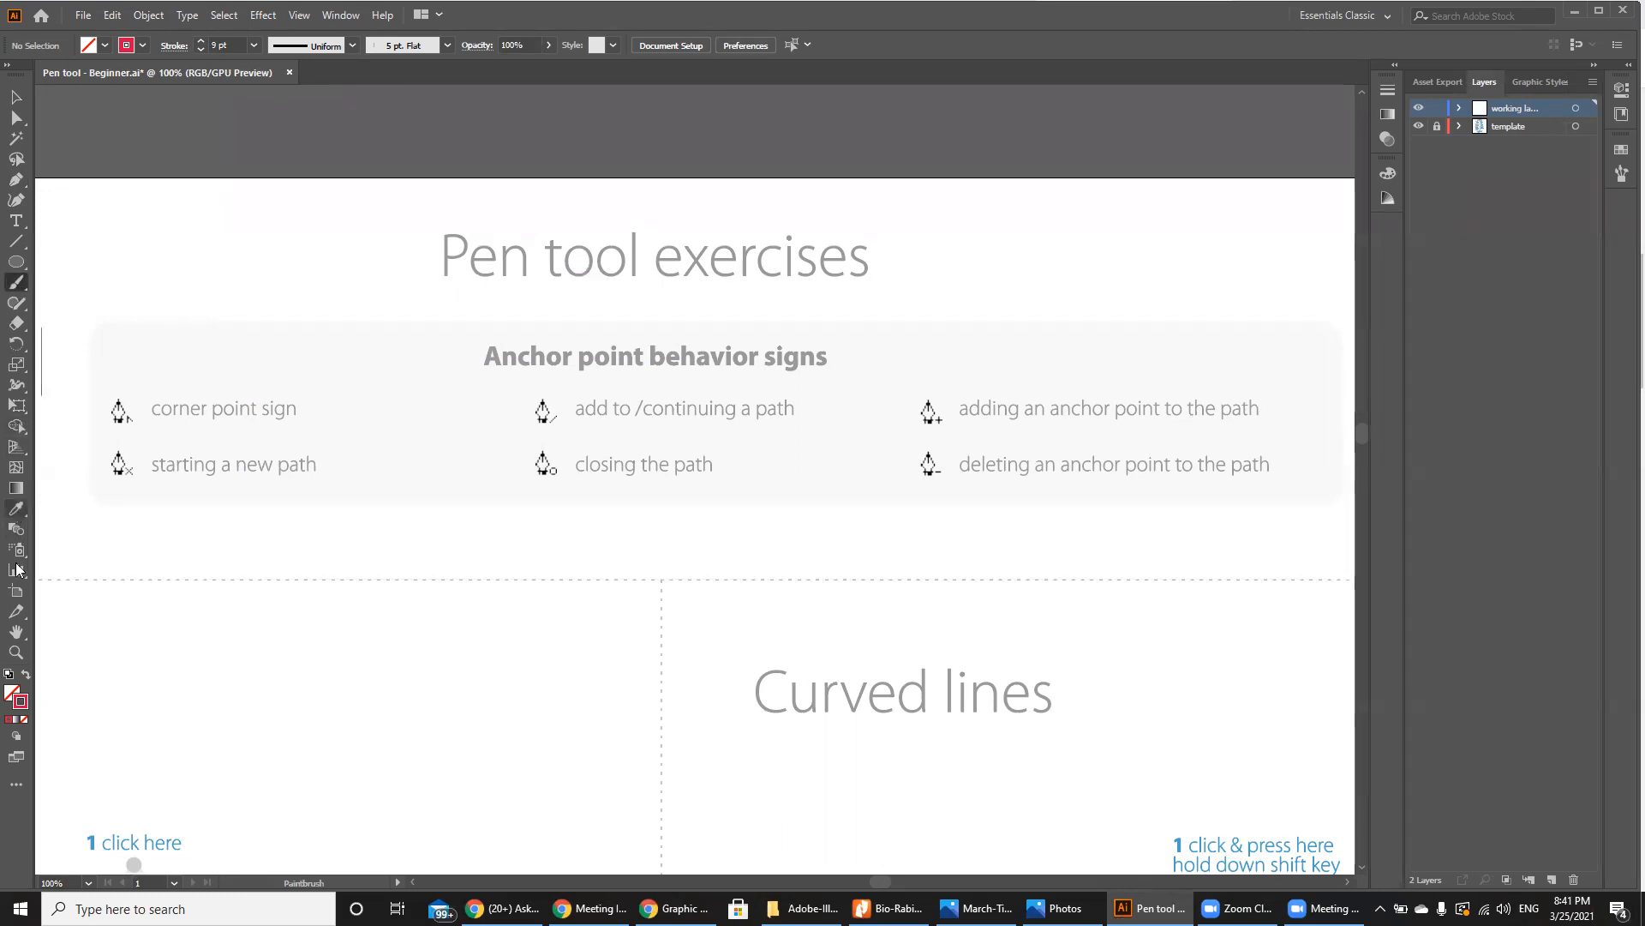
pyautogui.click(17, 613)
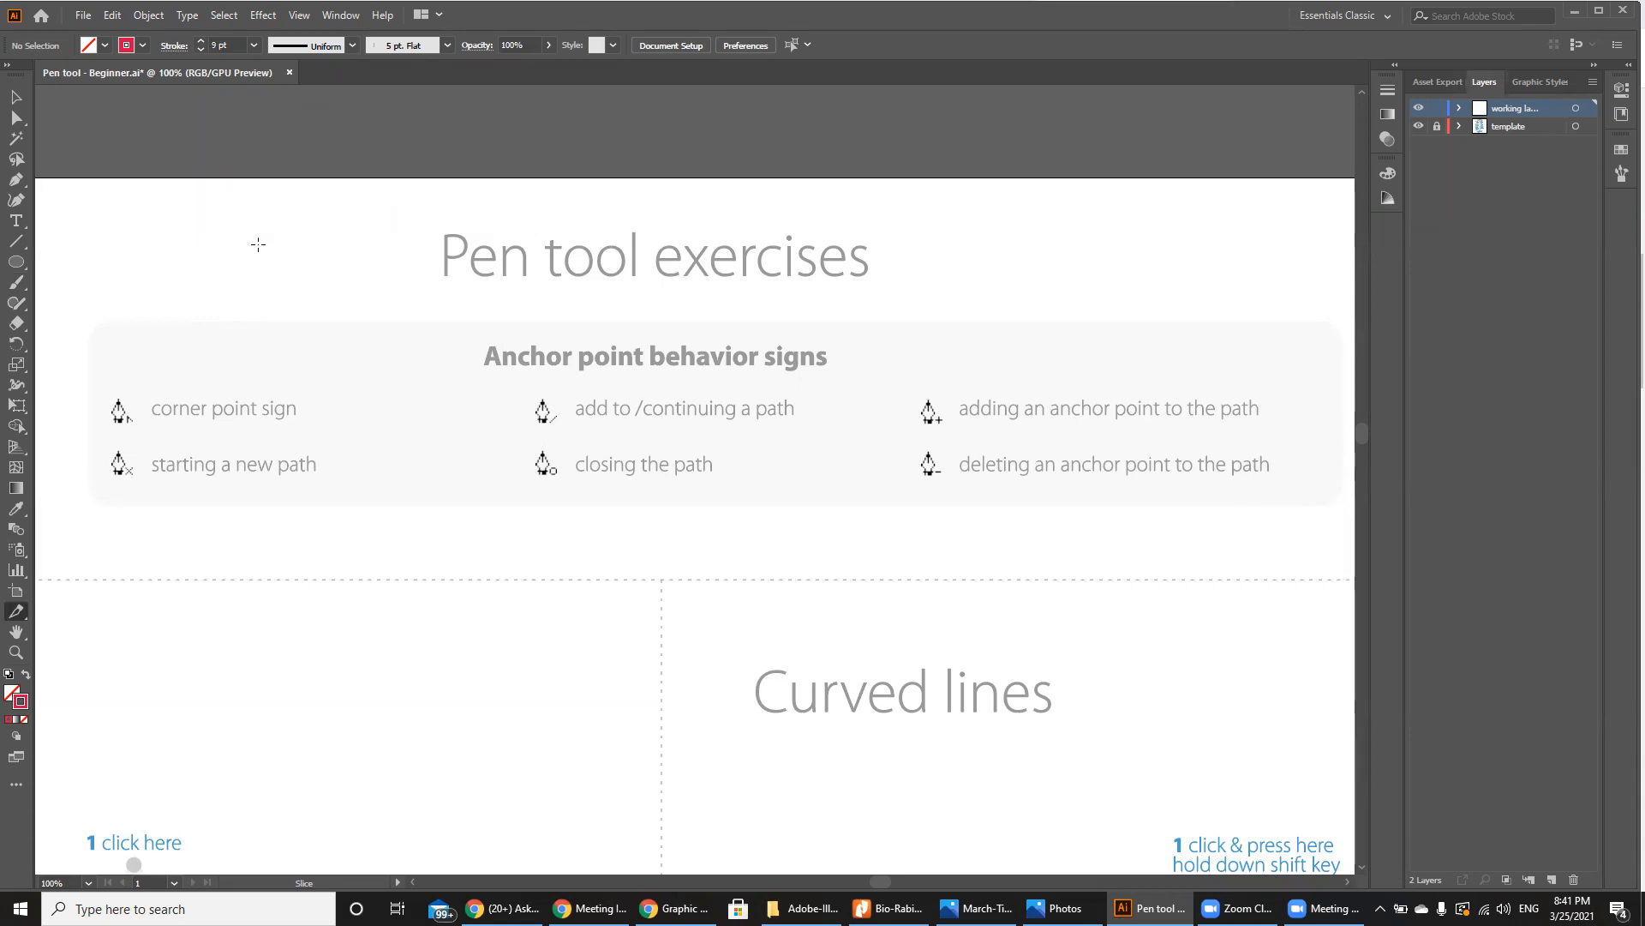
# Step: Disable Use Precise Cursors in the General preferences and check the Paintbrush pointer over the page
pyautogui.click(122, 15)
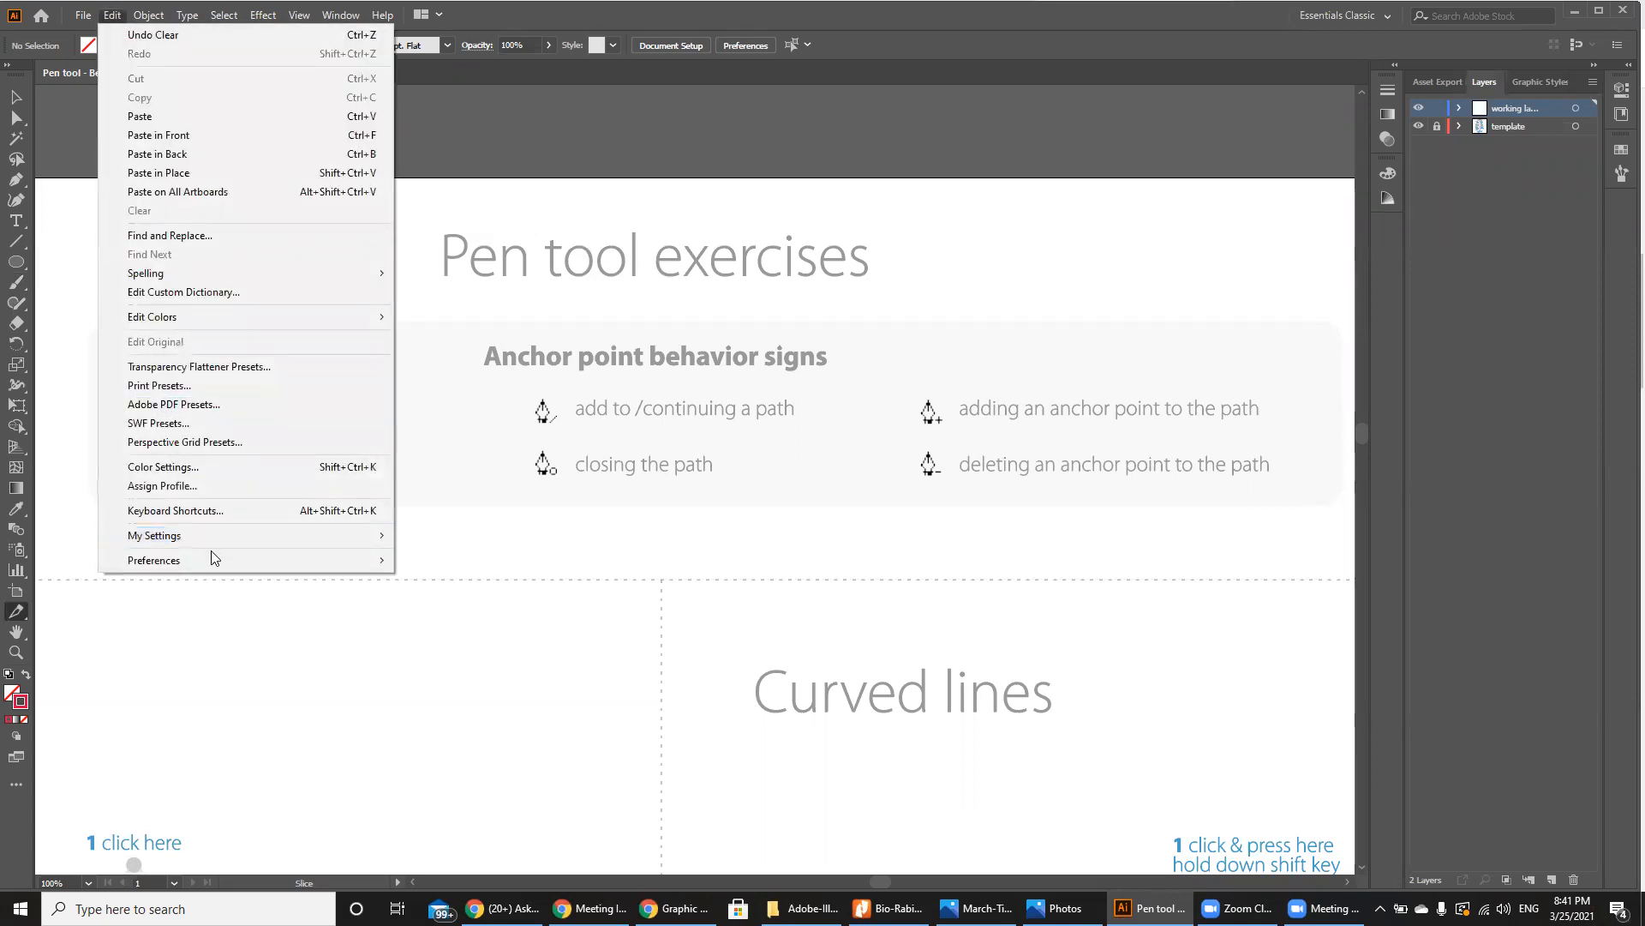
pyautogui.moveTo(211, 559)
pyautogui.click(447, 560)
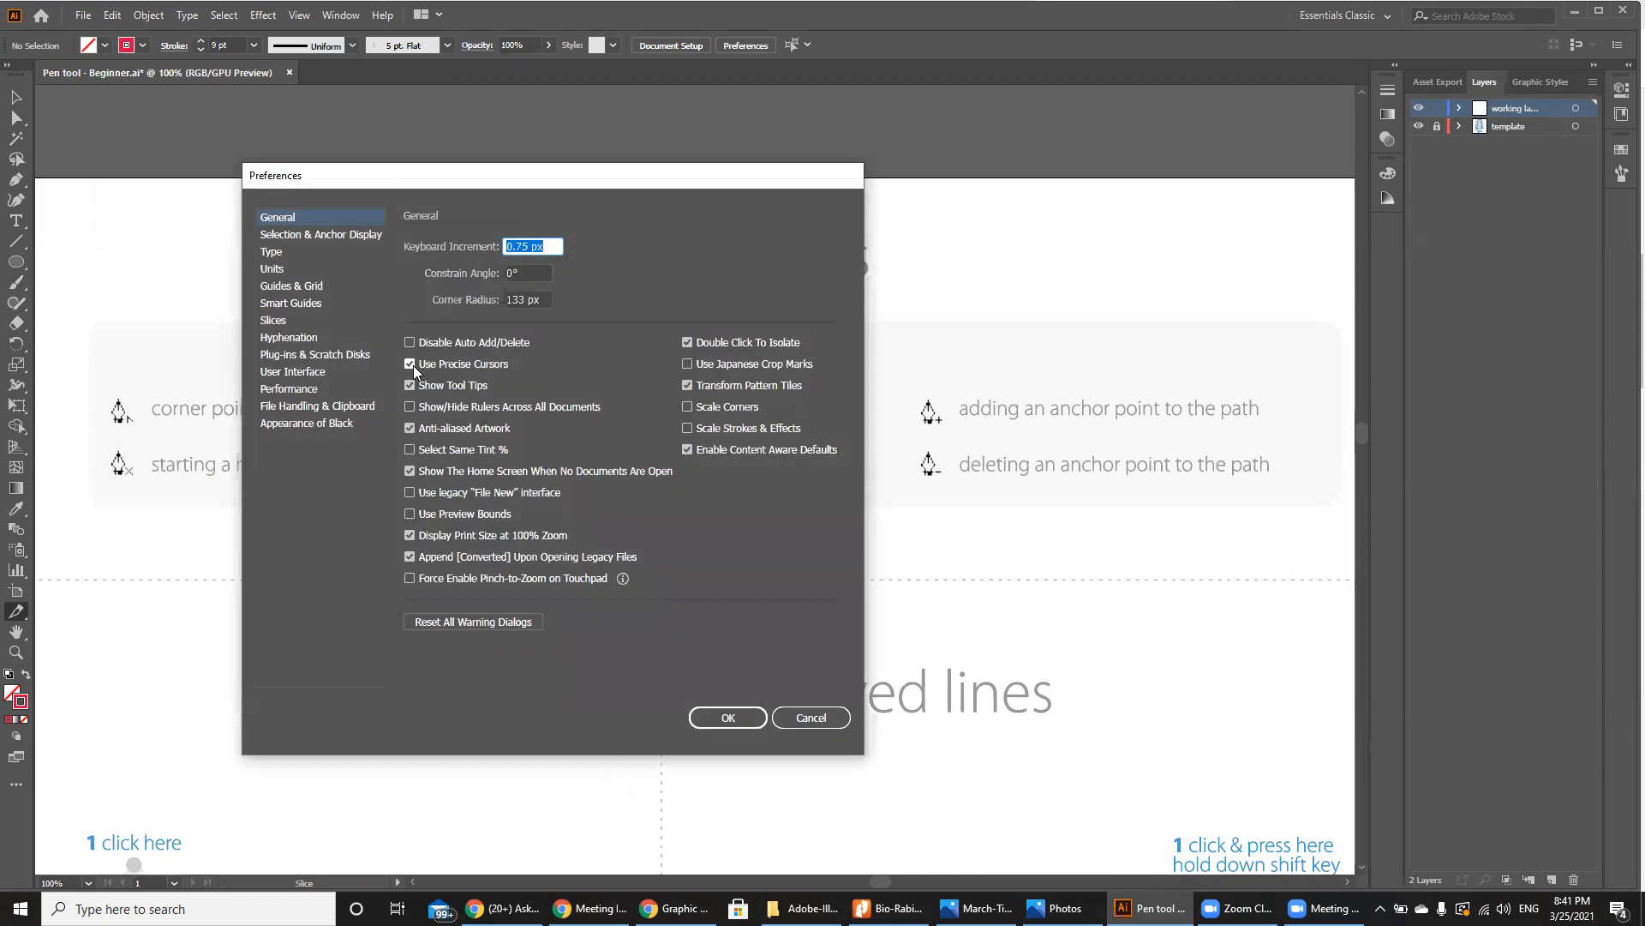
pyautogui.click(413, 365)
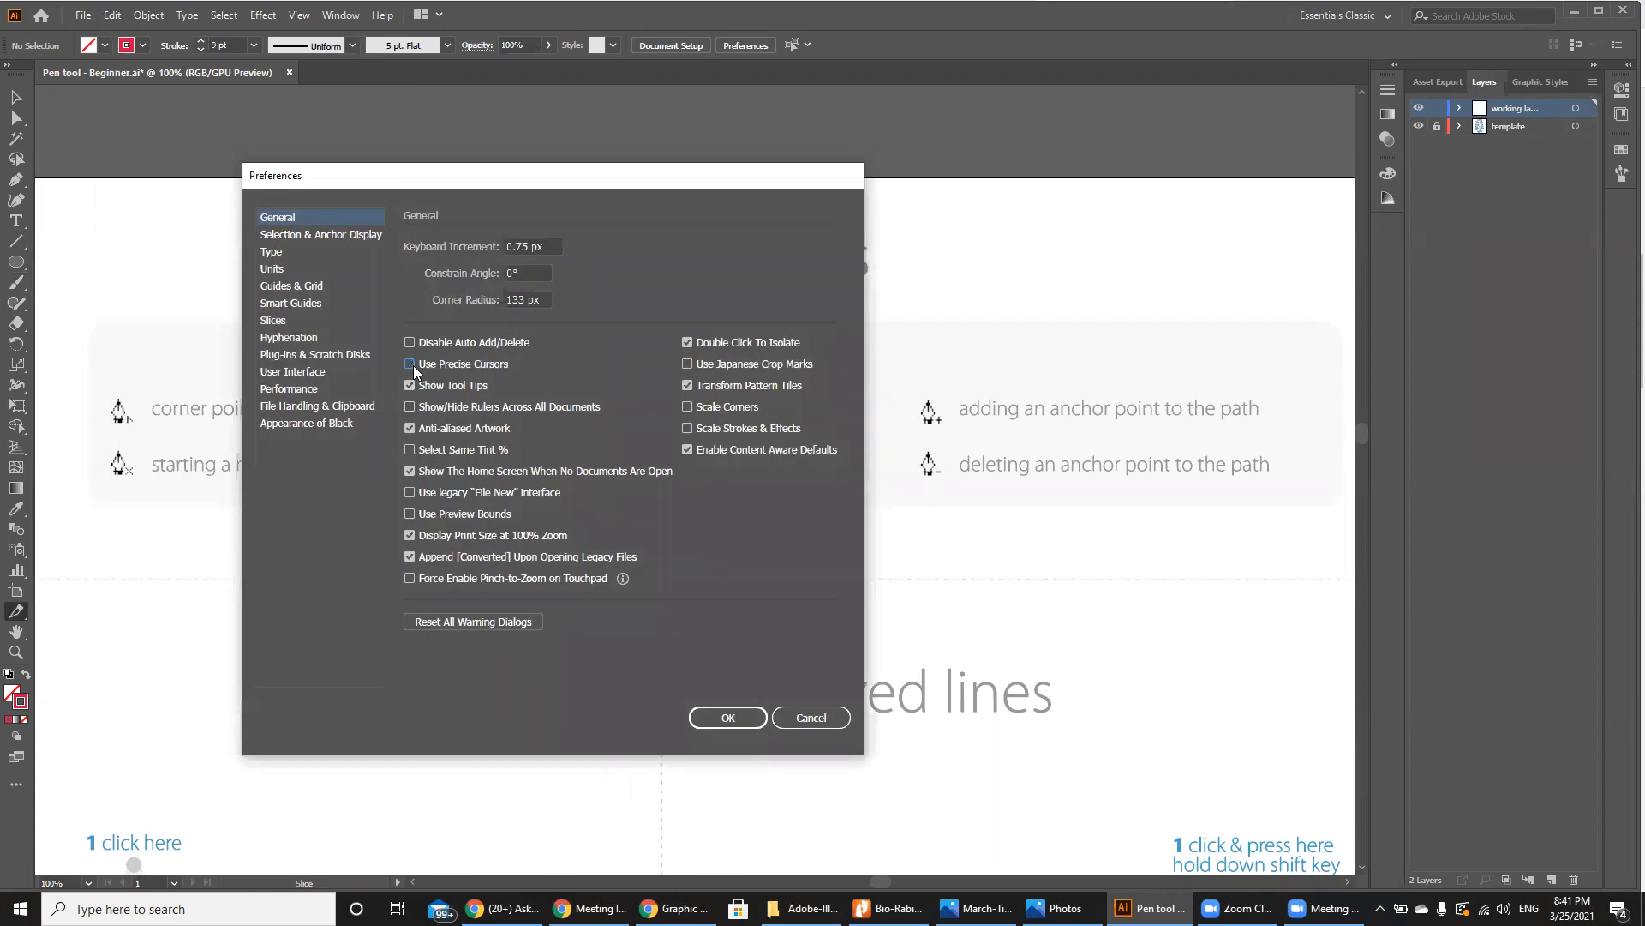
pyautogui.click(728, 718)
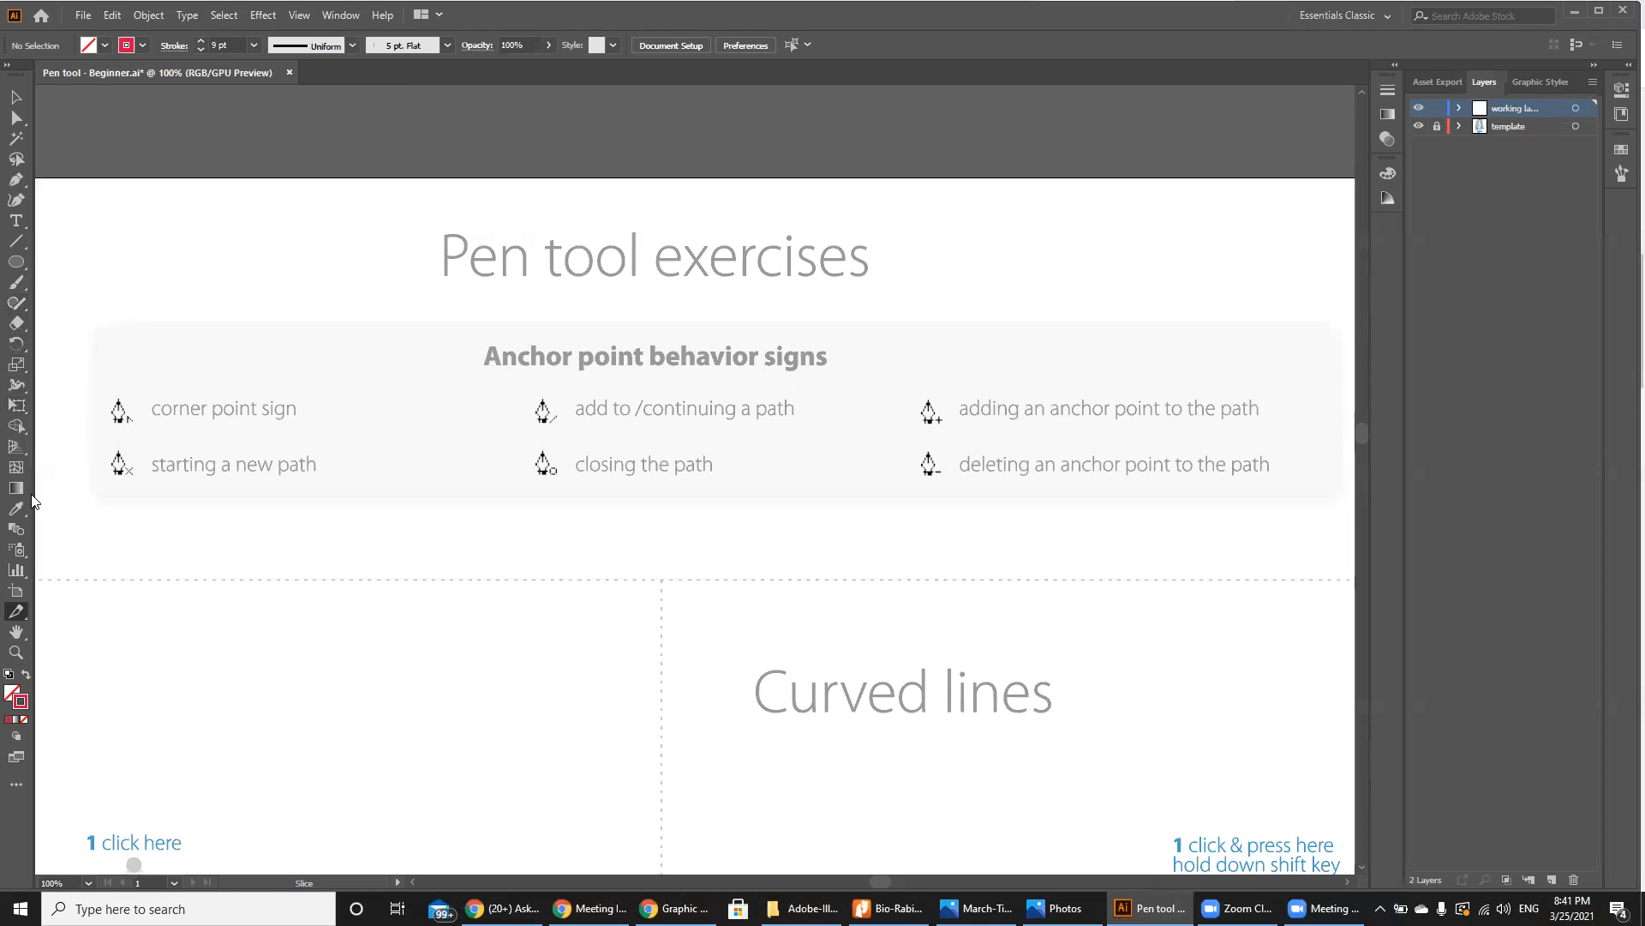
pyautogui.click(16, 282)
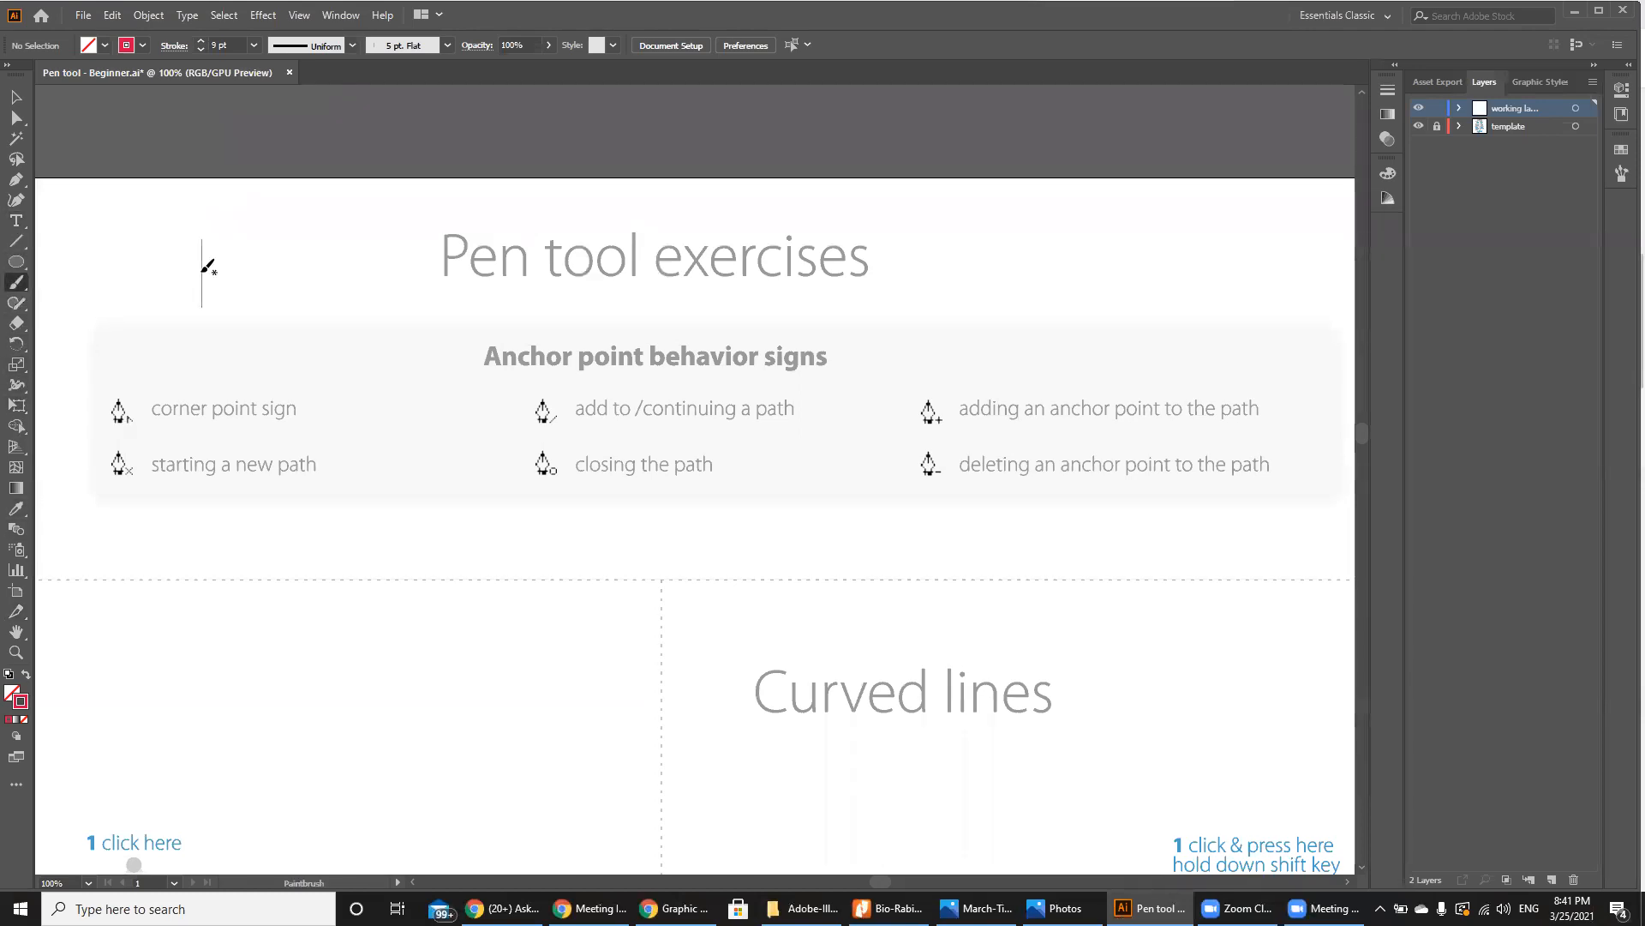
# Step: Draw an open stepped Pen path from beside the page title, with four straight segments about 135, 185, 188 and 102 pt long
pyautogui.click(16, 180)
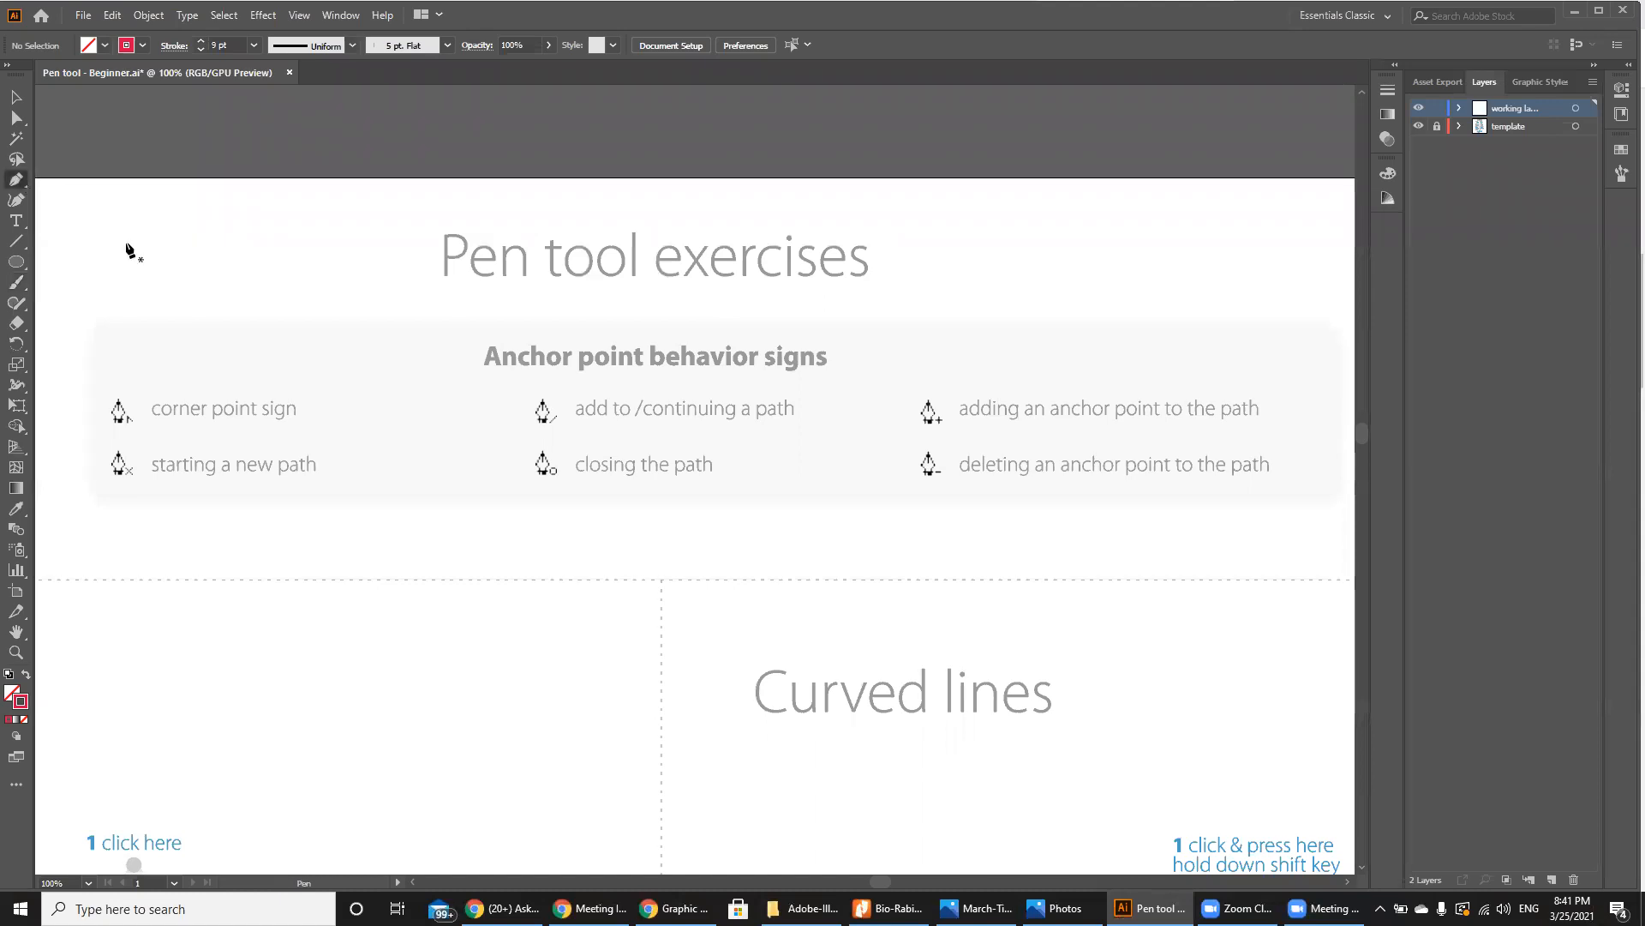
pyautogui.hotkey('ctrl', '=')
pyautogui.hotkey('ctrl', '-')
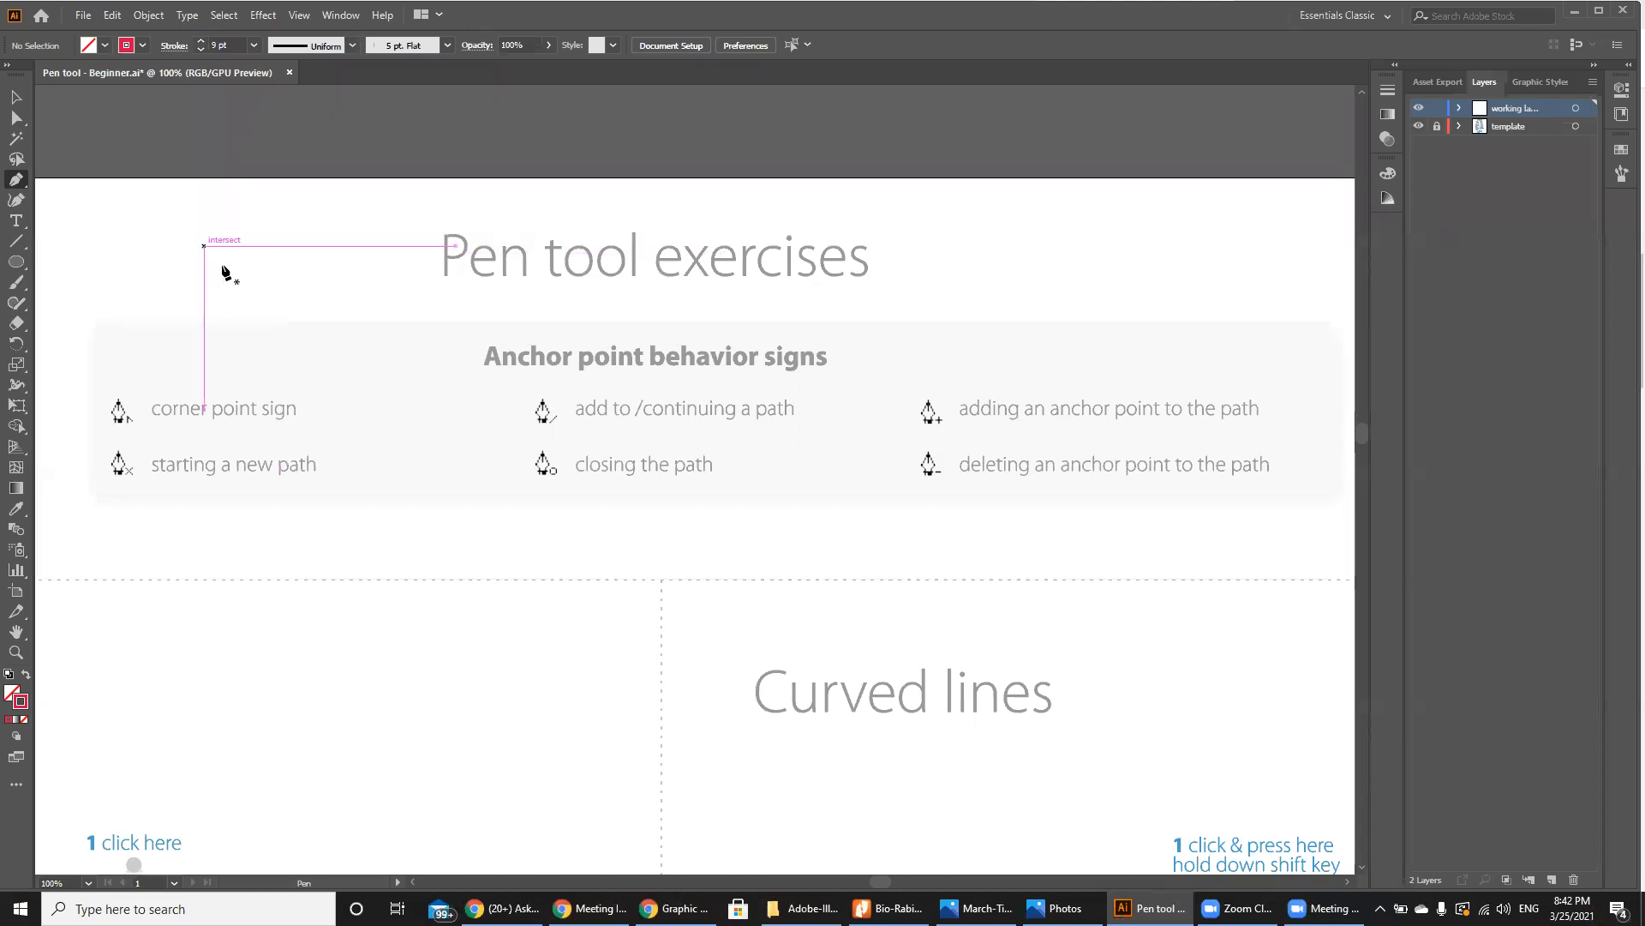
pyautogui.click(177, 237)
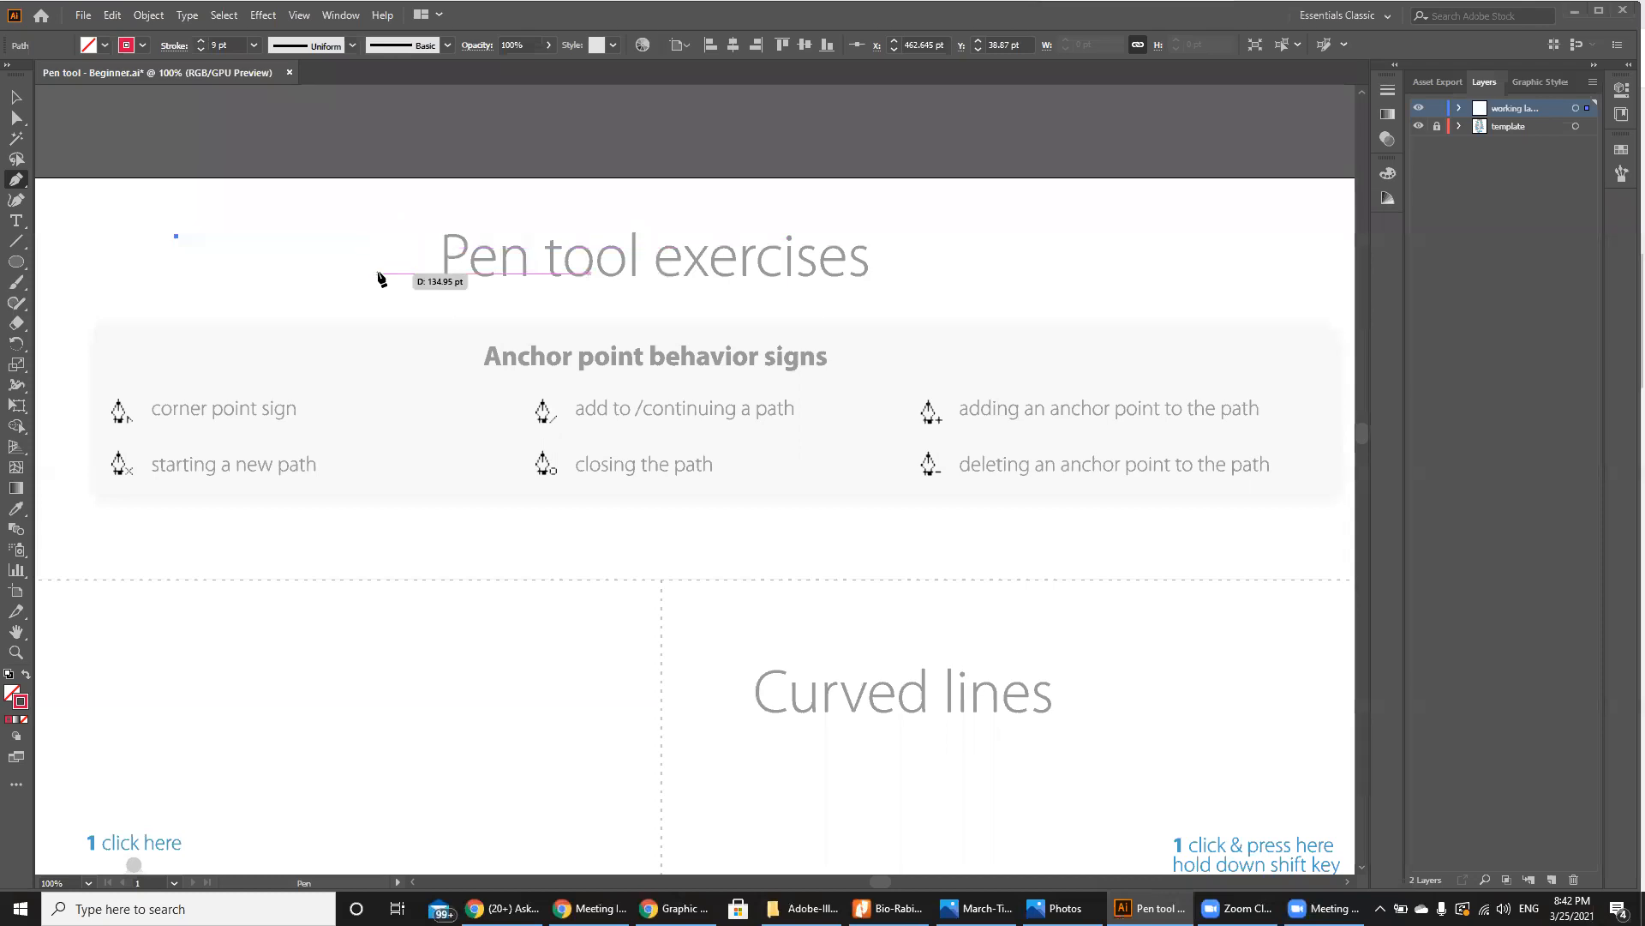
pyautogui.click(379, 274)
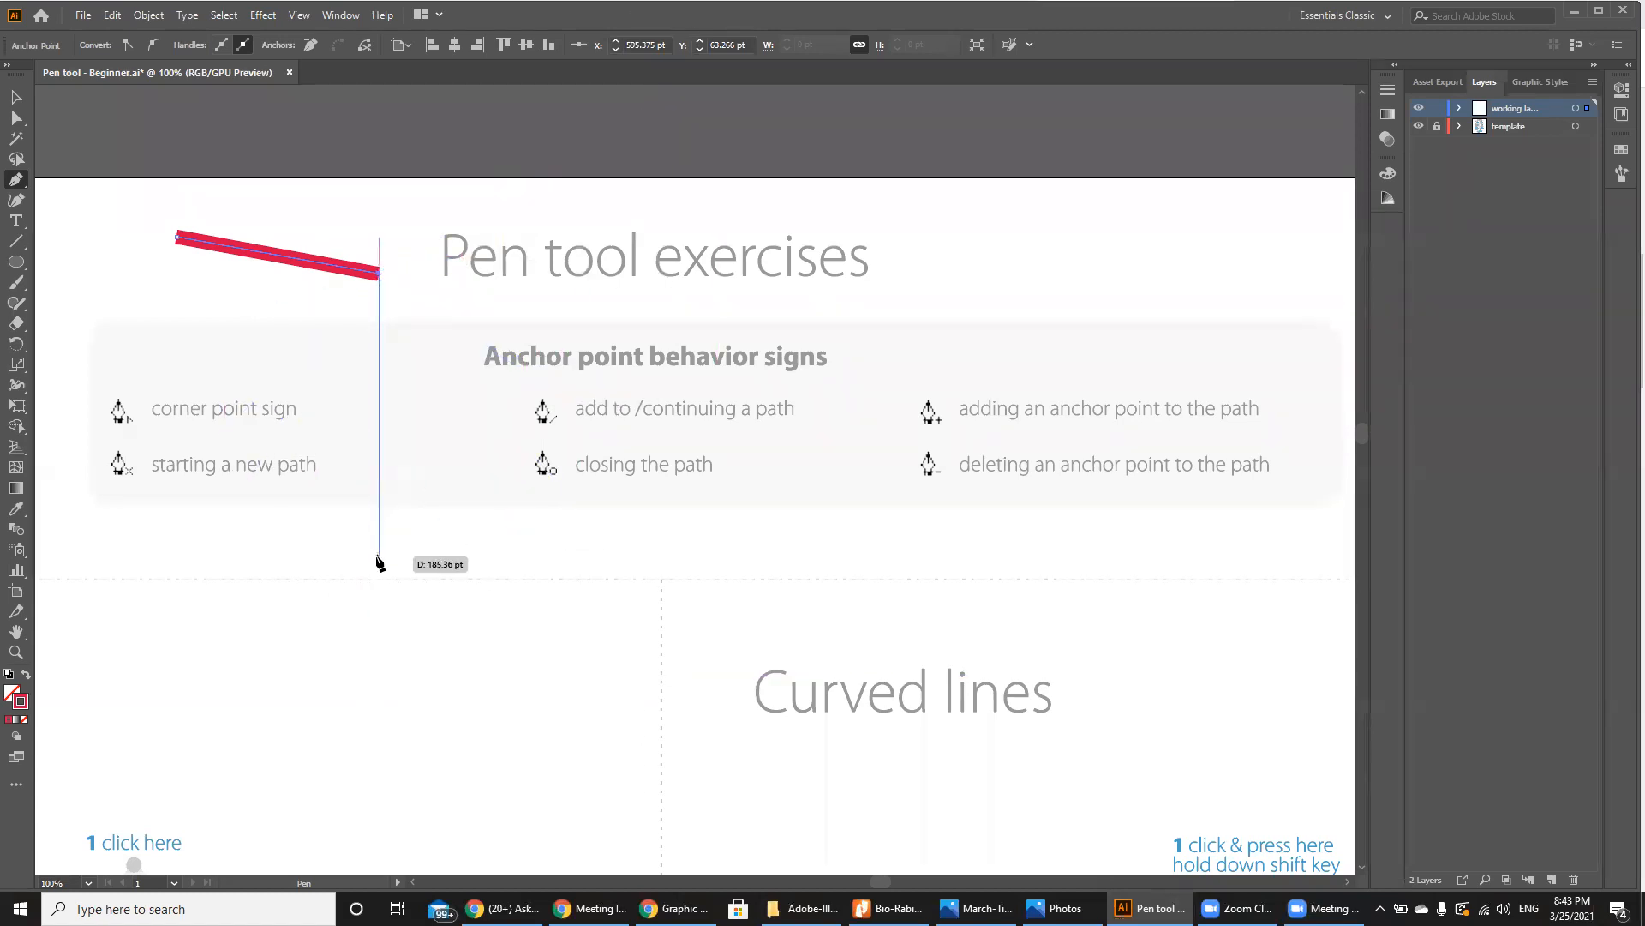
pyautogui.click(379, 556)
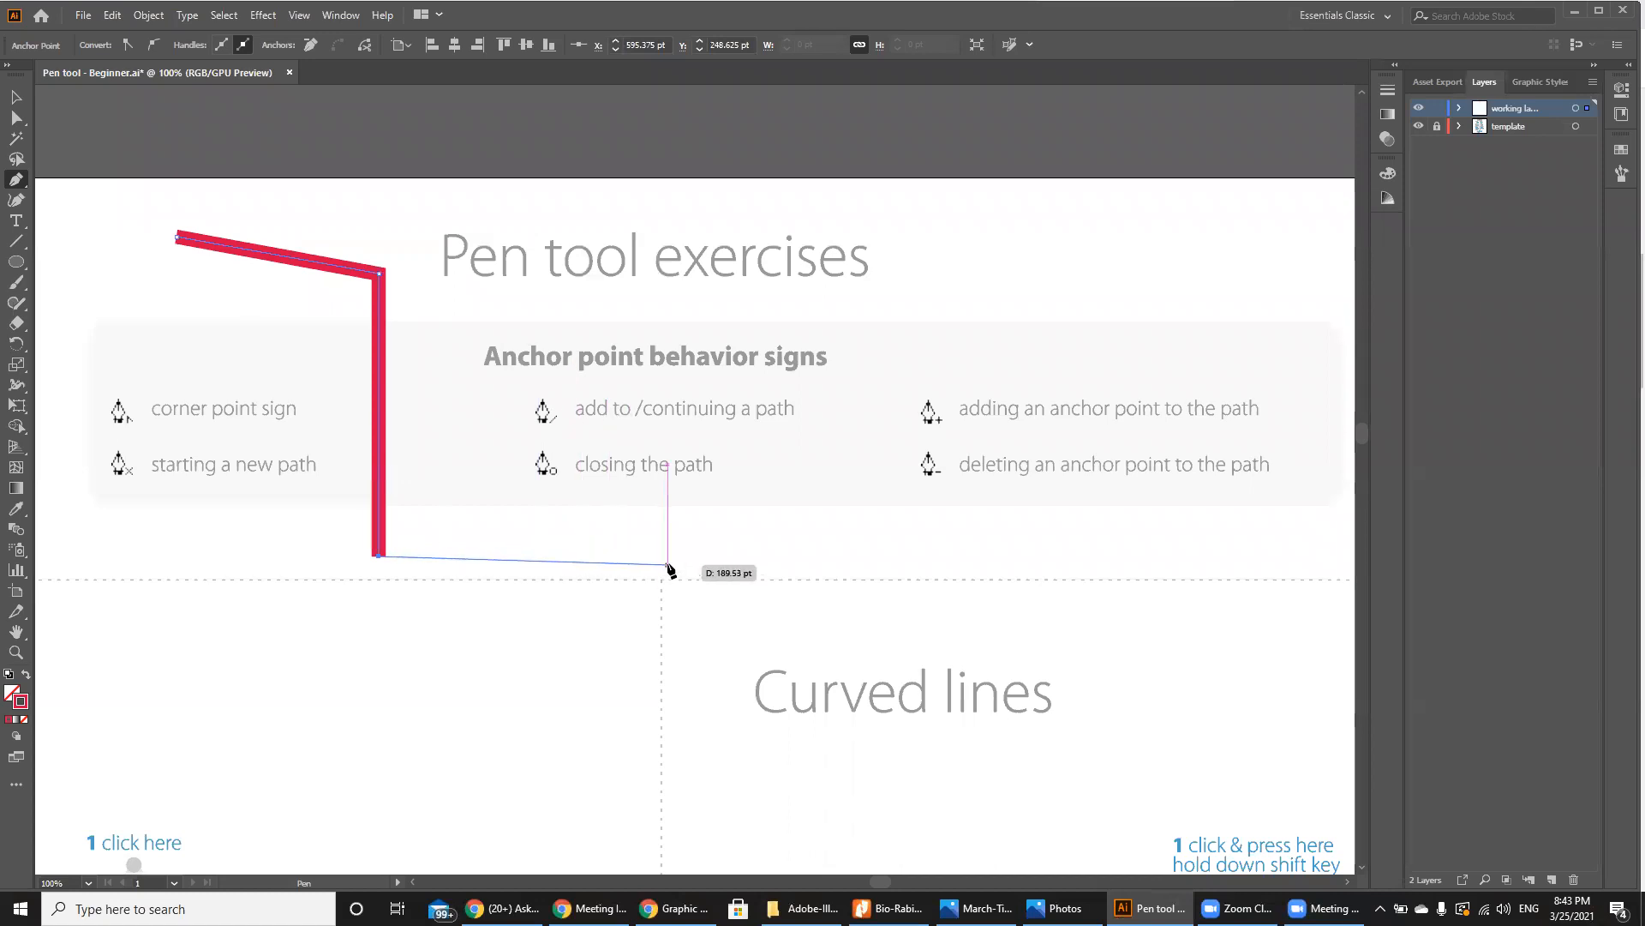
pyautogui.click(665, 557)
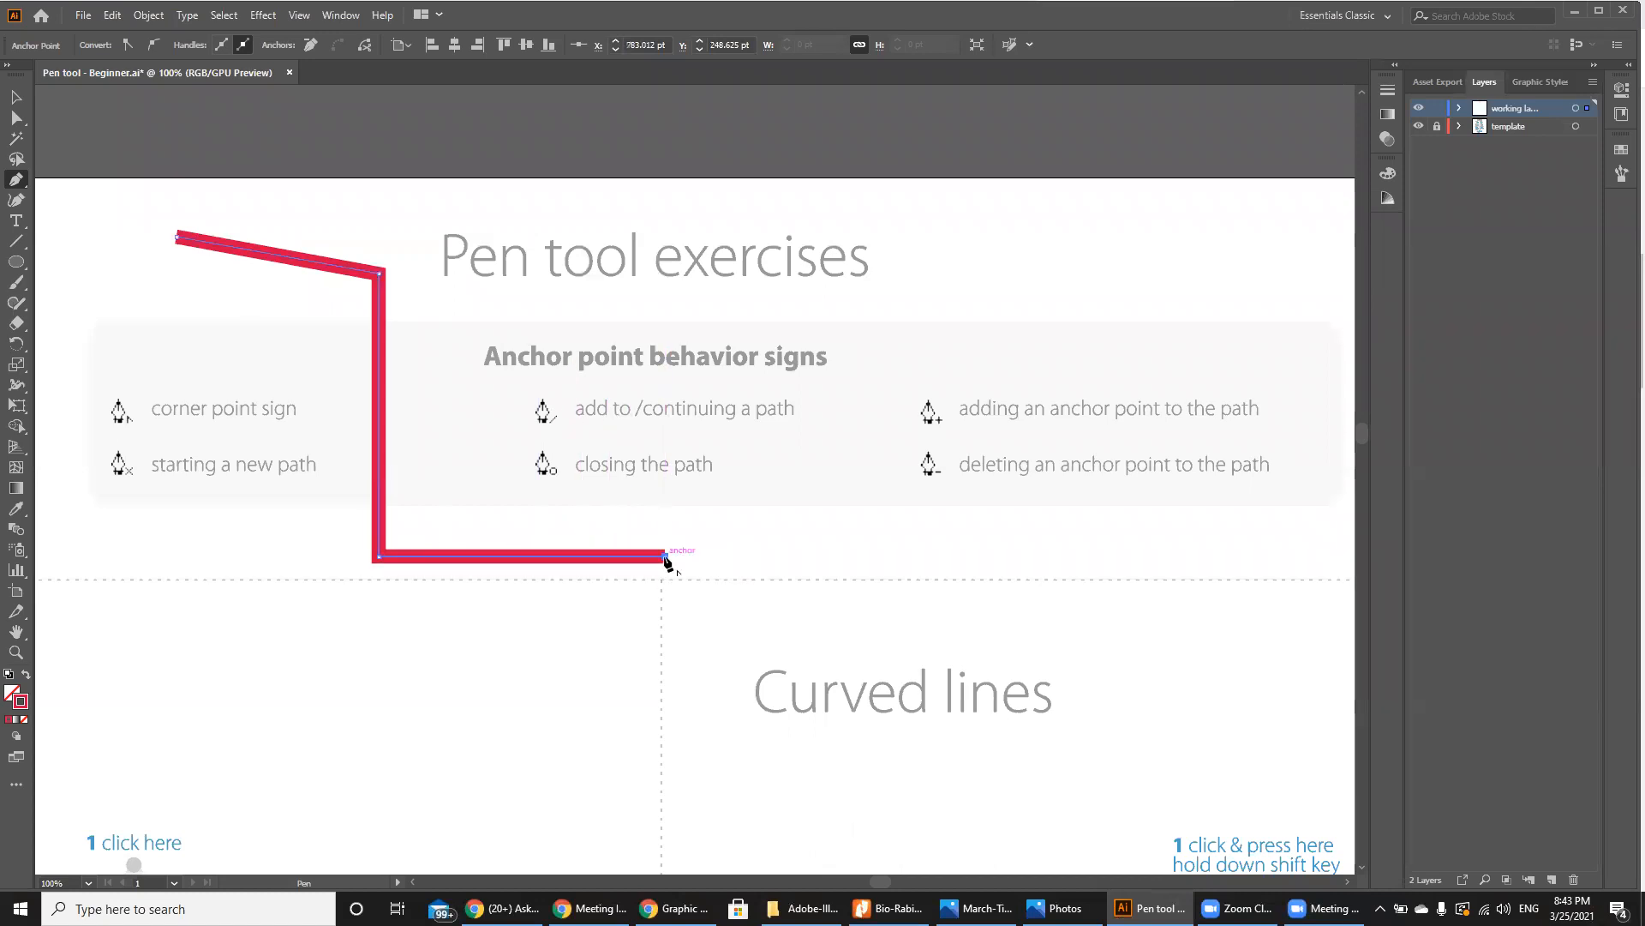
pyautogui.click(666, 710)
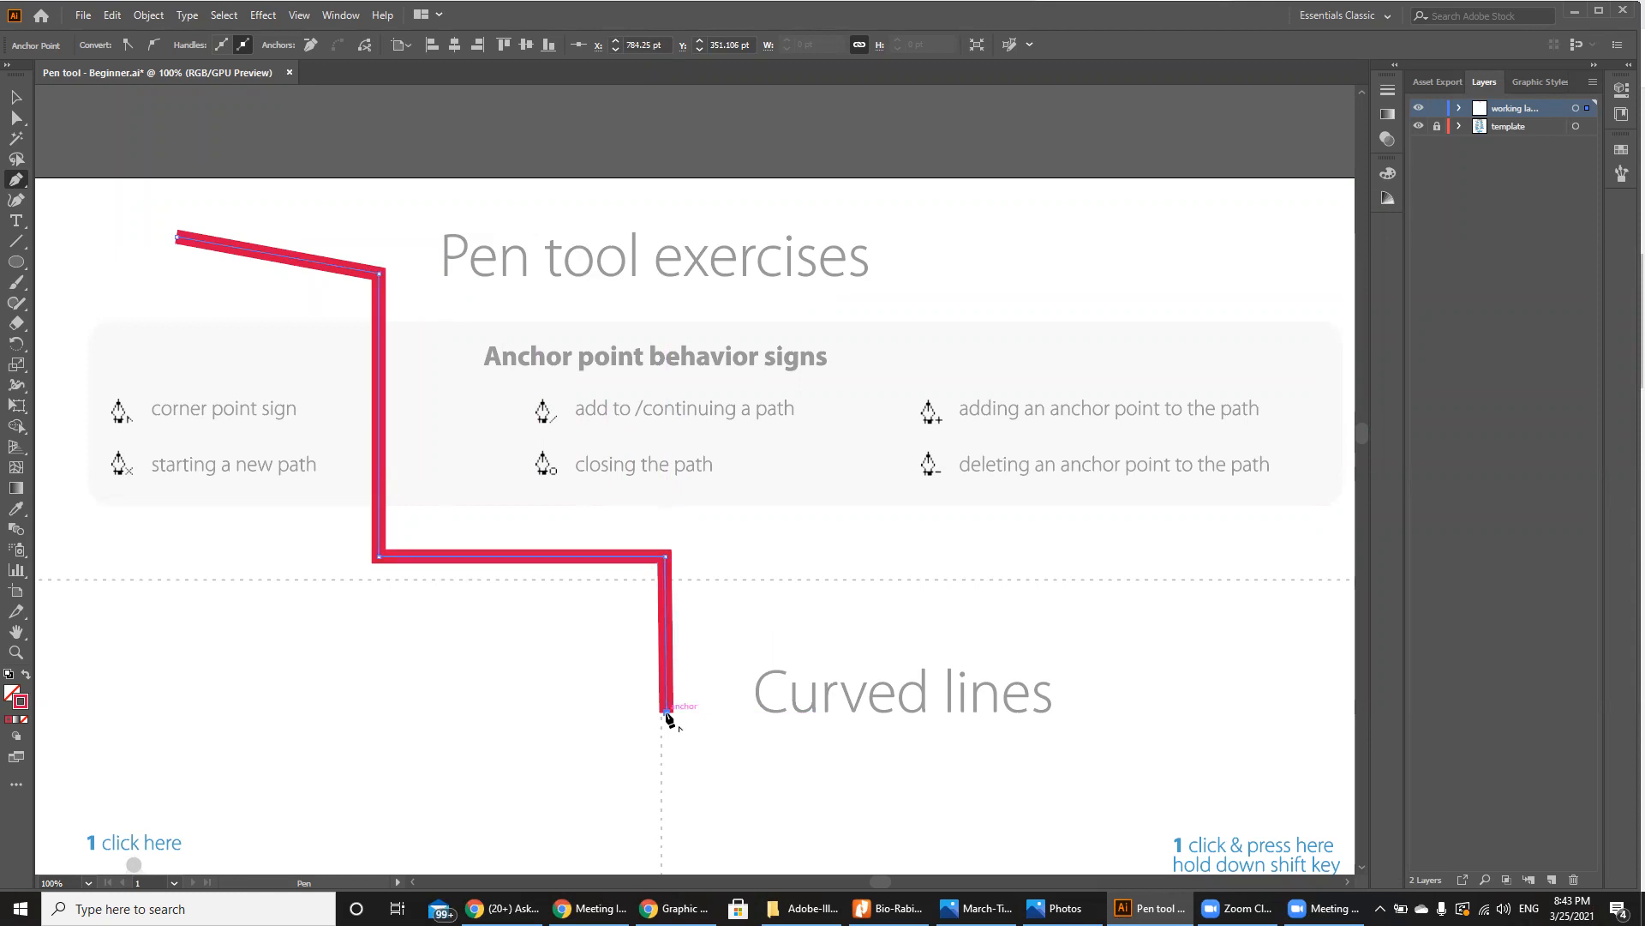
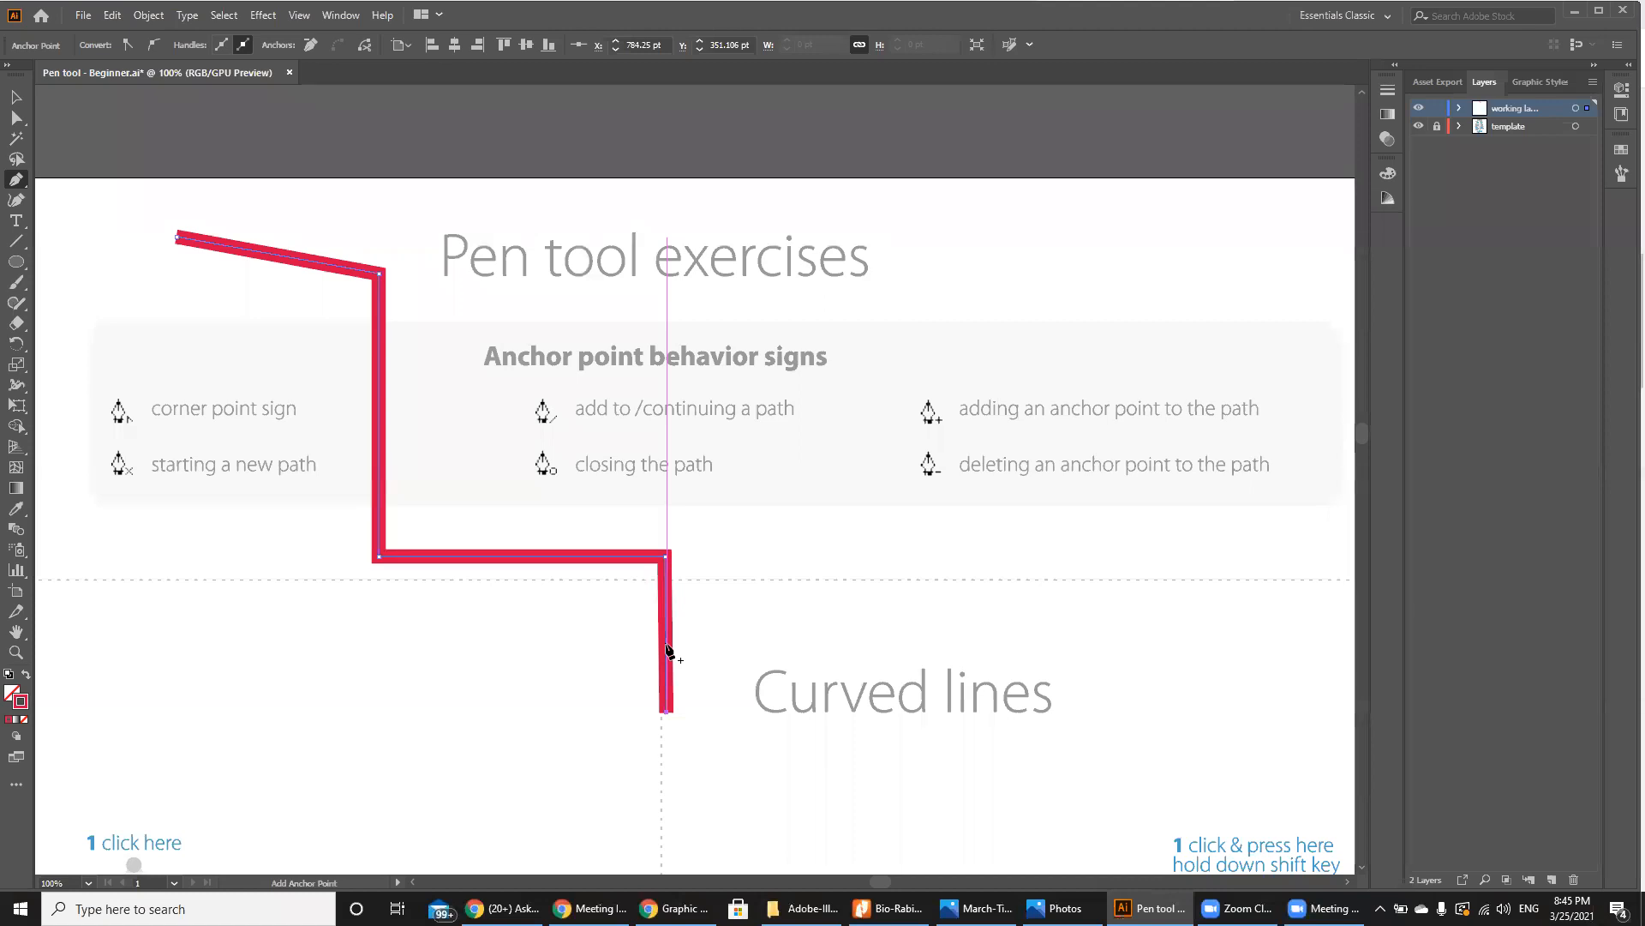
# Step: Add an anchor point midway along the stepped path's last vertical segment and delete that same point
pyautogui.click(667, 644)
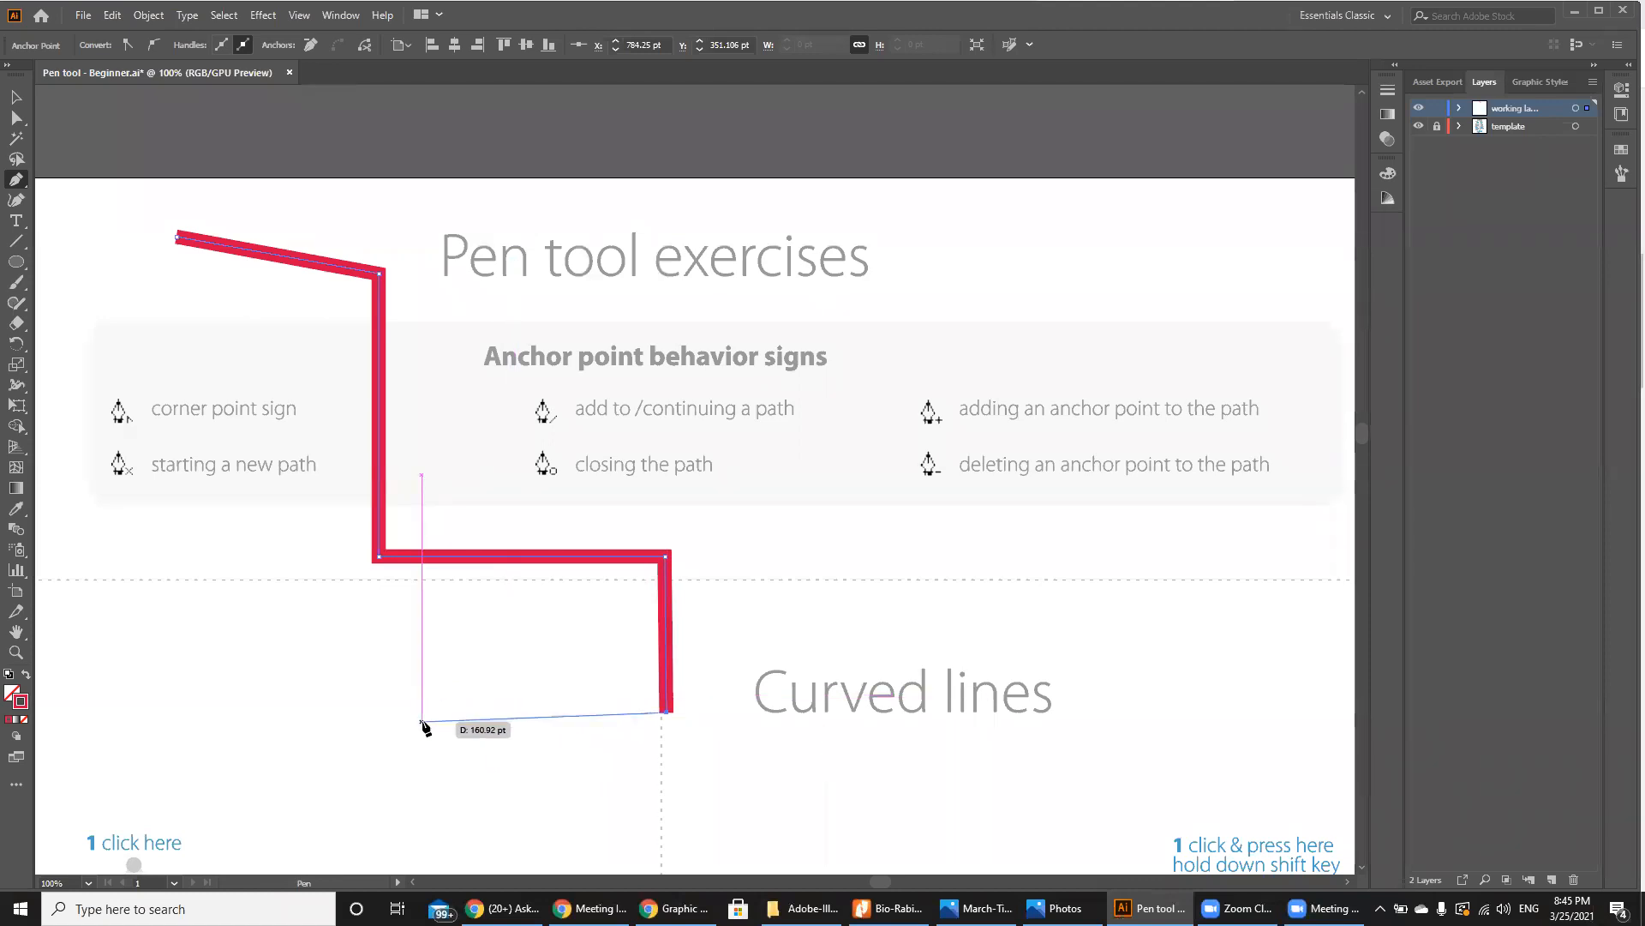
pyautogui.click(669, 638)
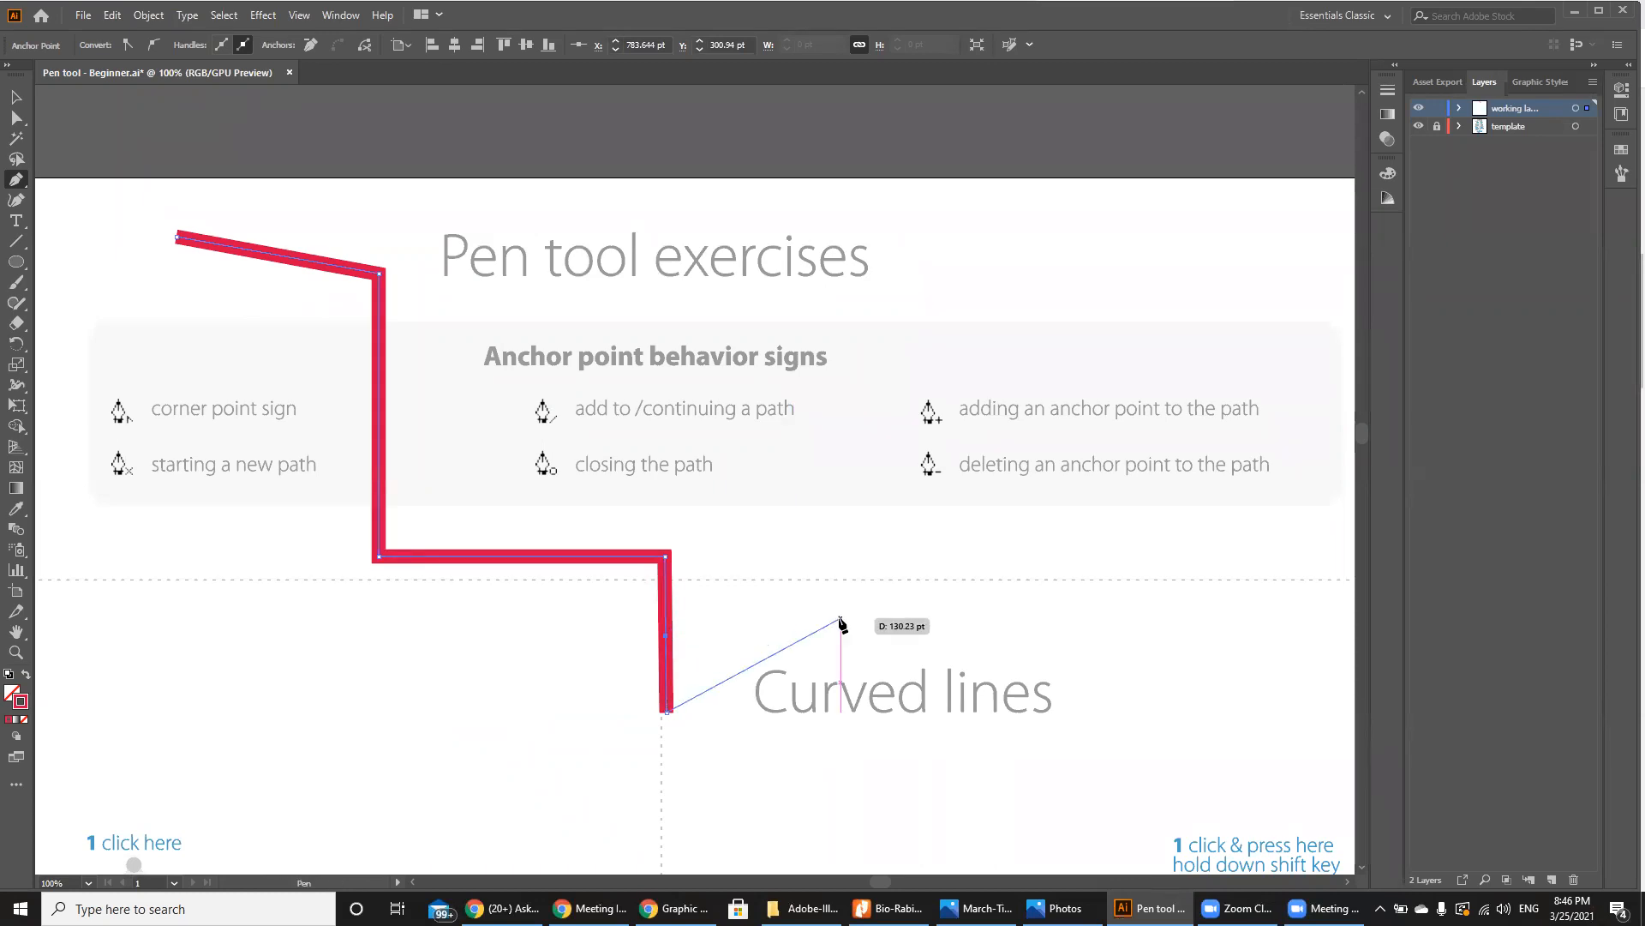
pyautogui.hotkey('ctrl', '=')
pyautogui.hotkey('ctrl', '=')
pyautogui.hotkey('ctrl', '=')
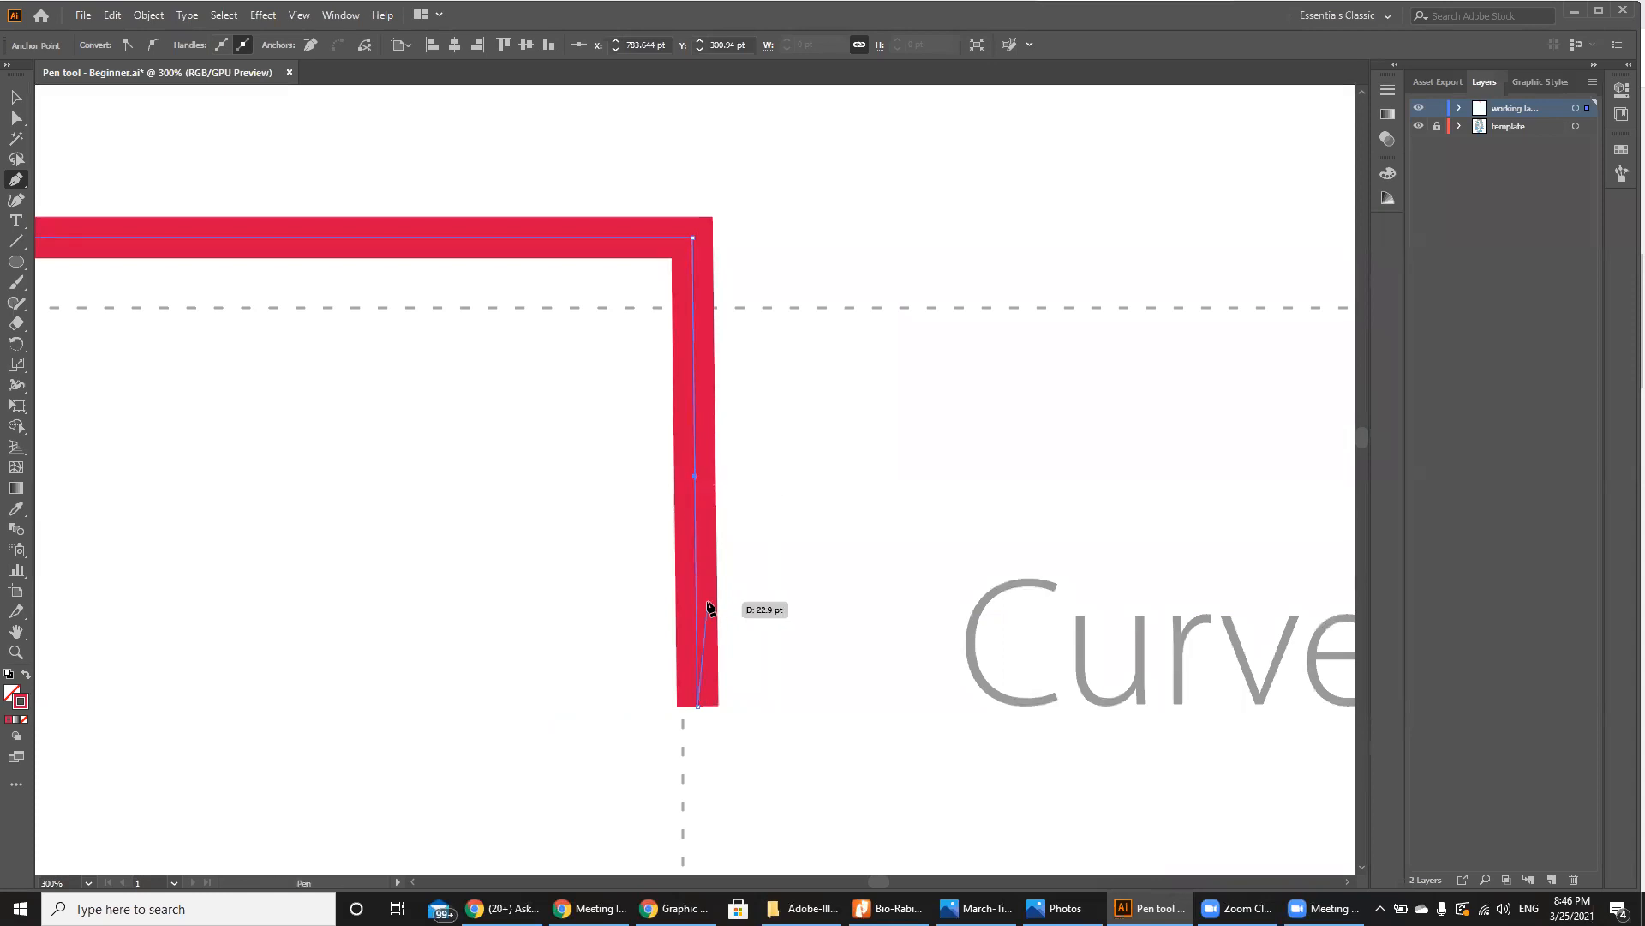
pyautogui.click(695, 481)
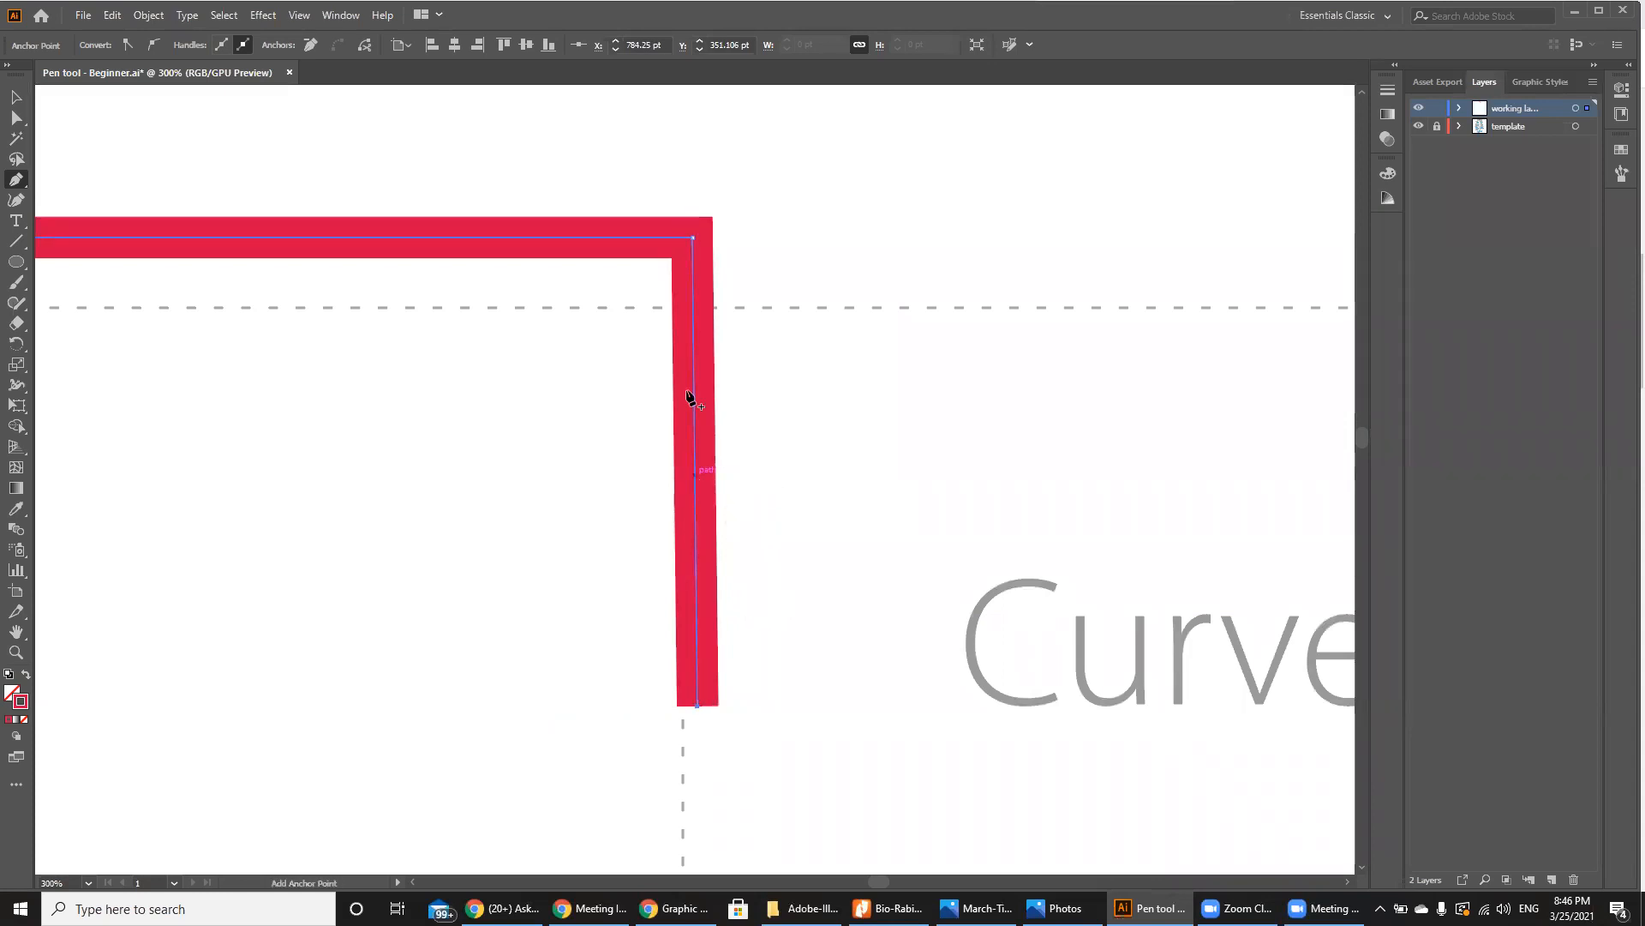
# Step: Delete the two lower corner anchor points of the stepped path with the Pen tool, and undo both deletions
pyautogui.hotkey('ctrl', '-')
pyautogui.hotkey('ctrl', '-')
pyautogui.hotkey('ctrl', '-')
pyautogui.hotkey('ctrl', '-')
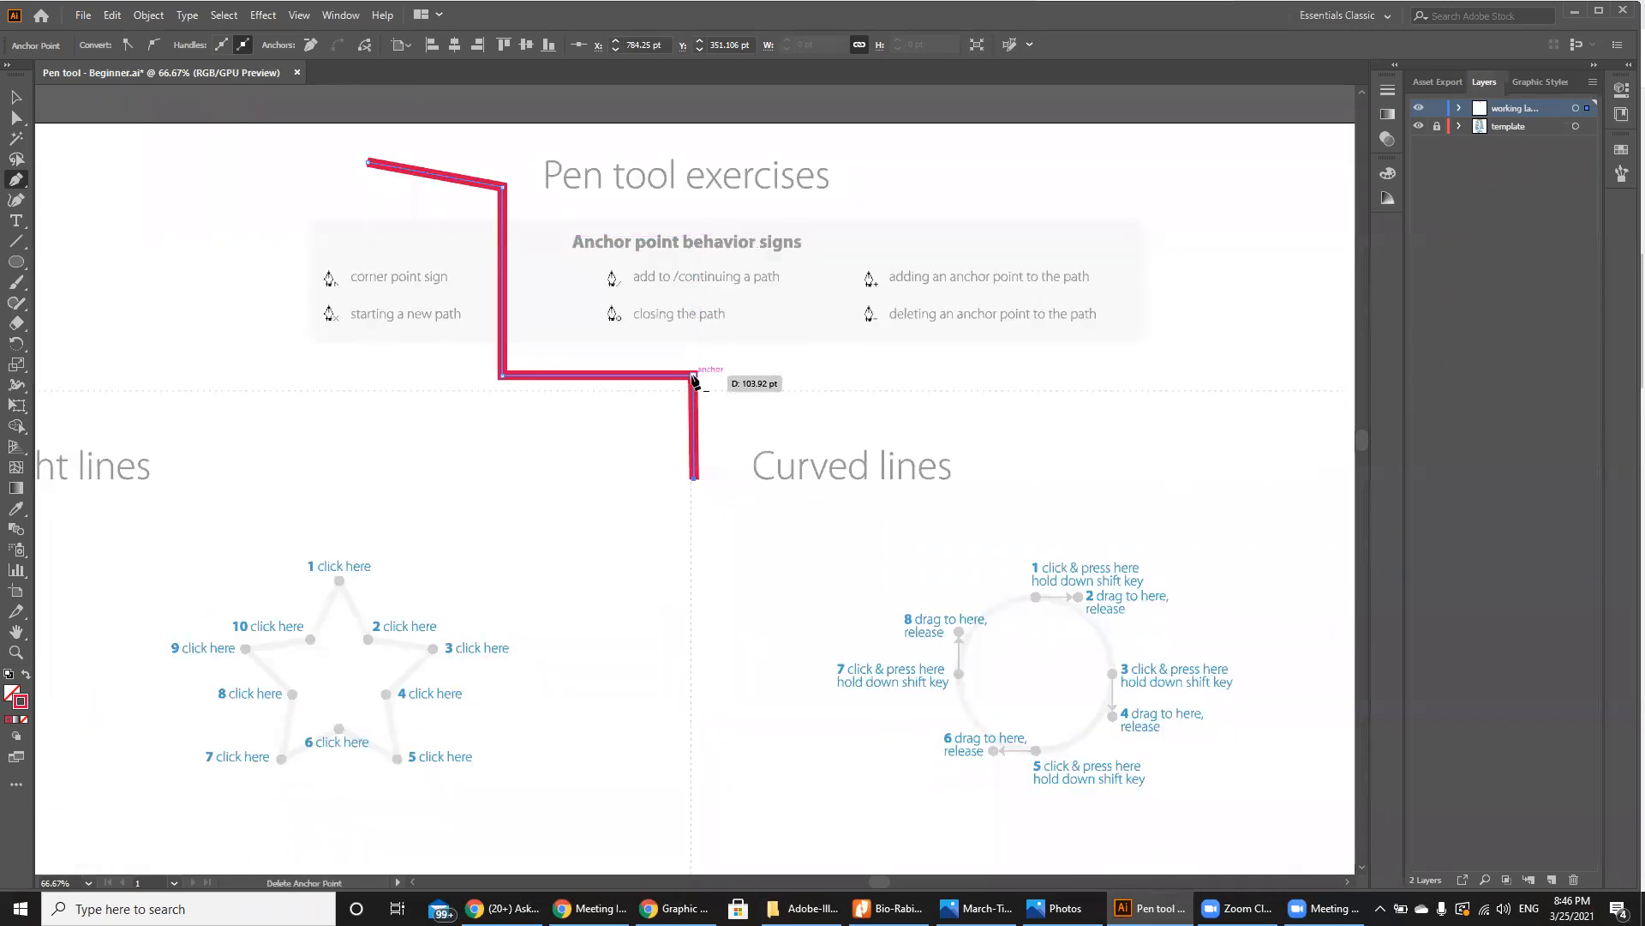
pyautogui.click(694, 377)
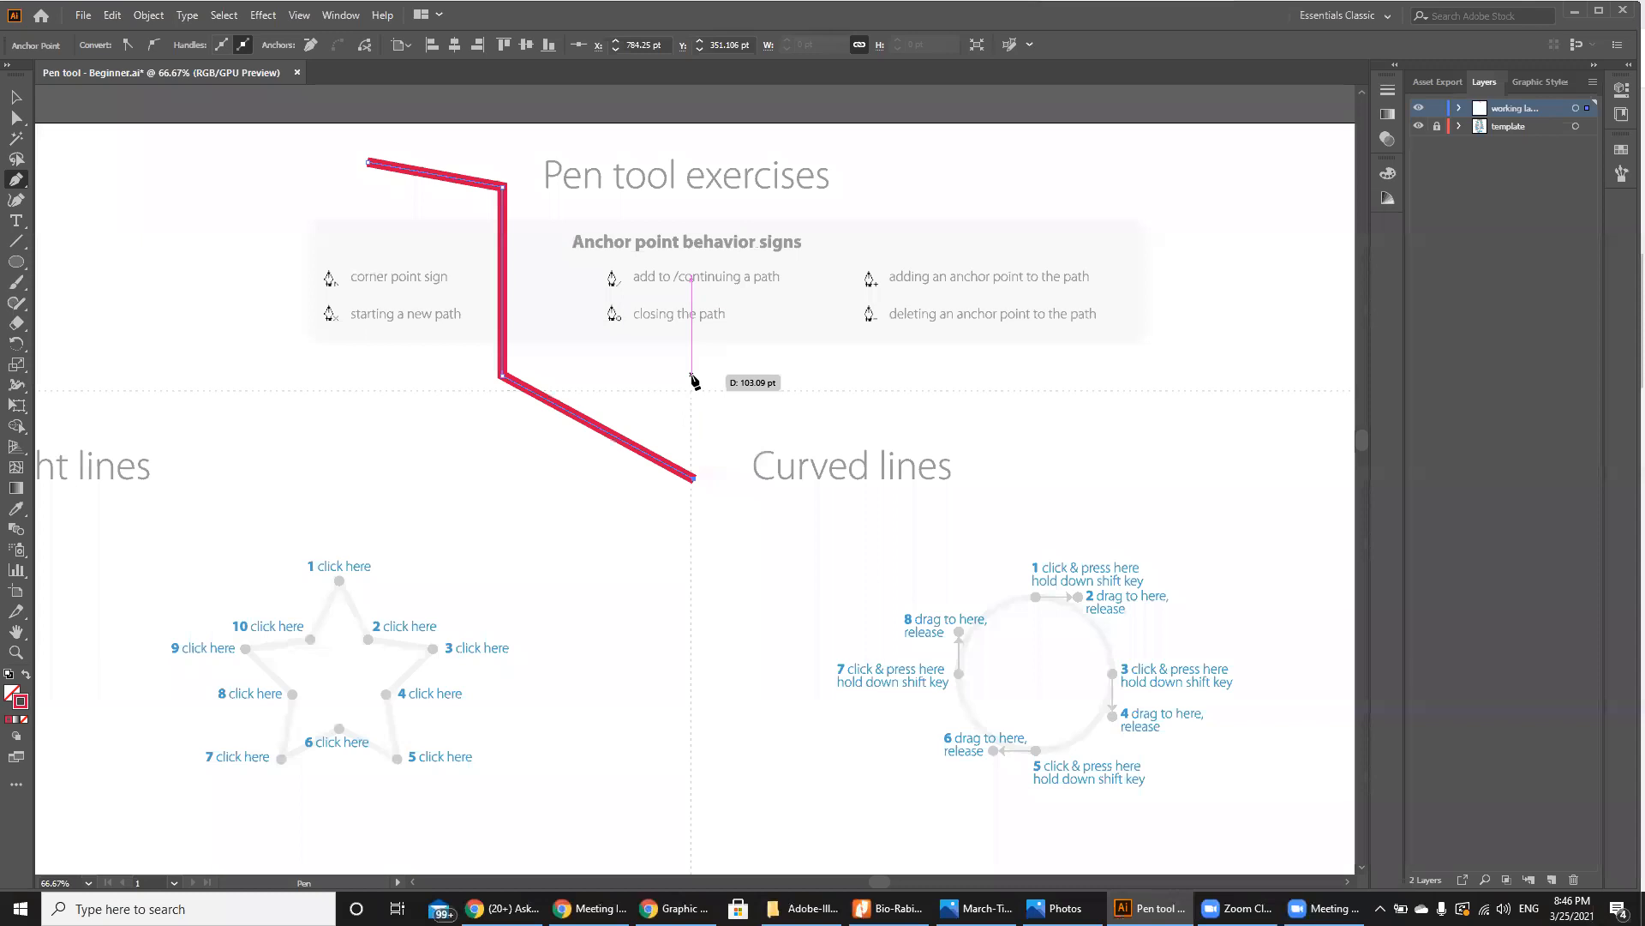
pyautogui.click(503, 376)
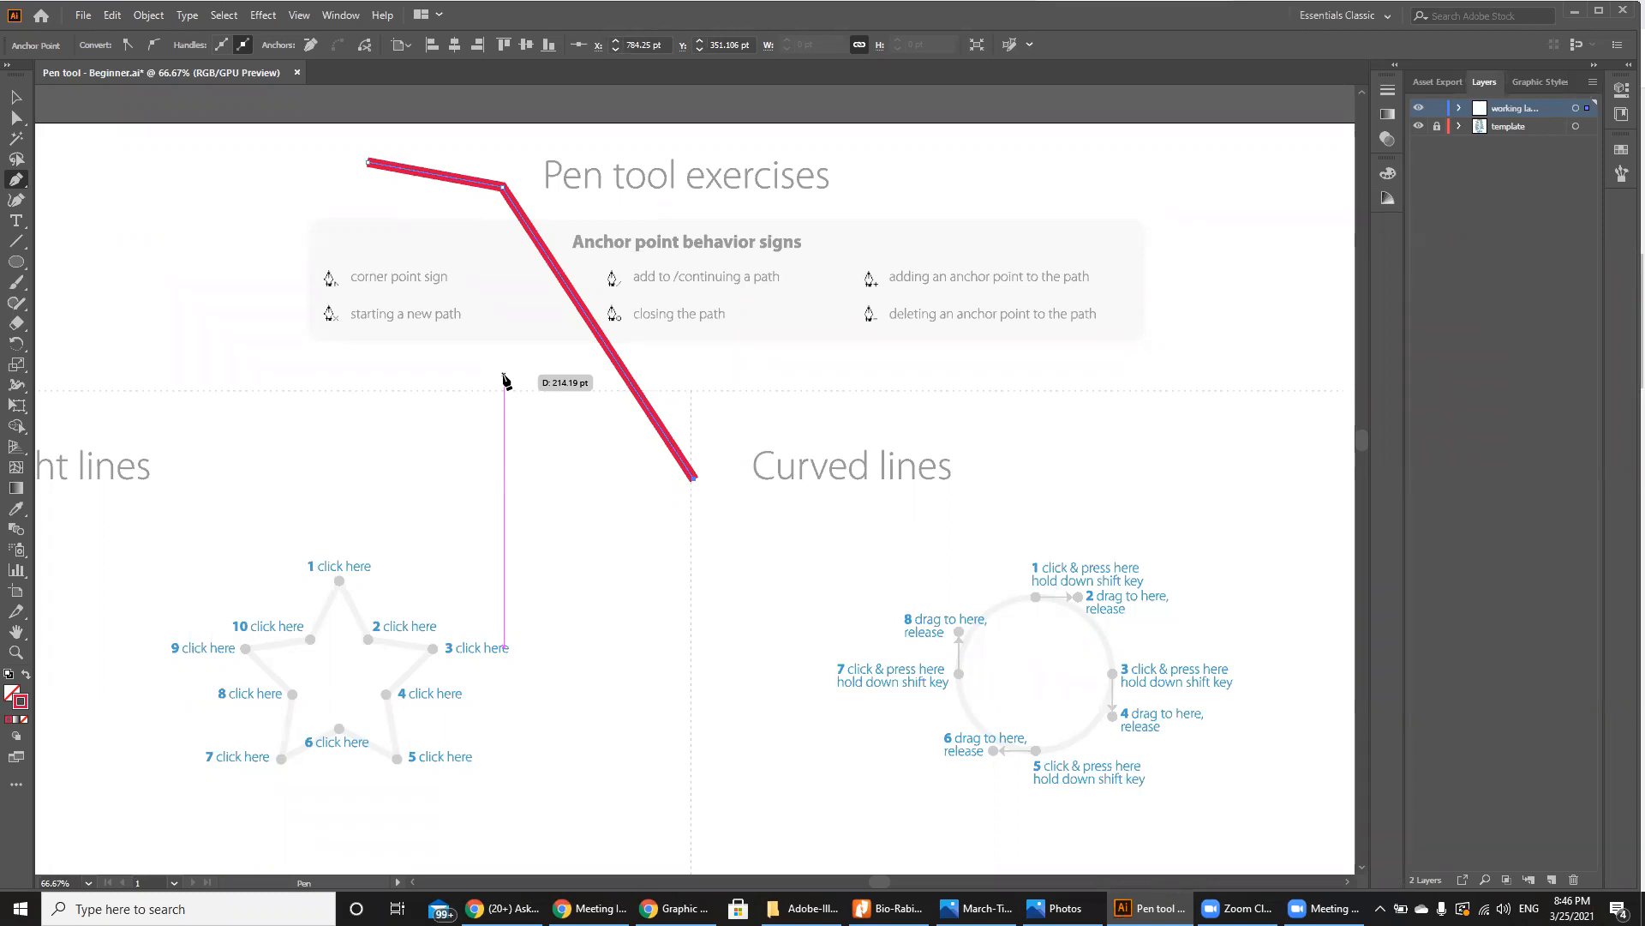
pyautogui.press('ctrl')
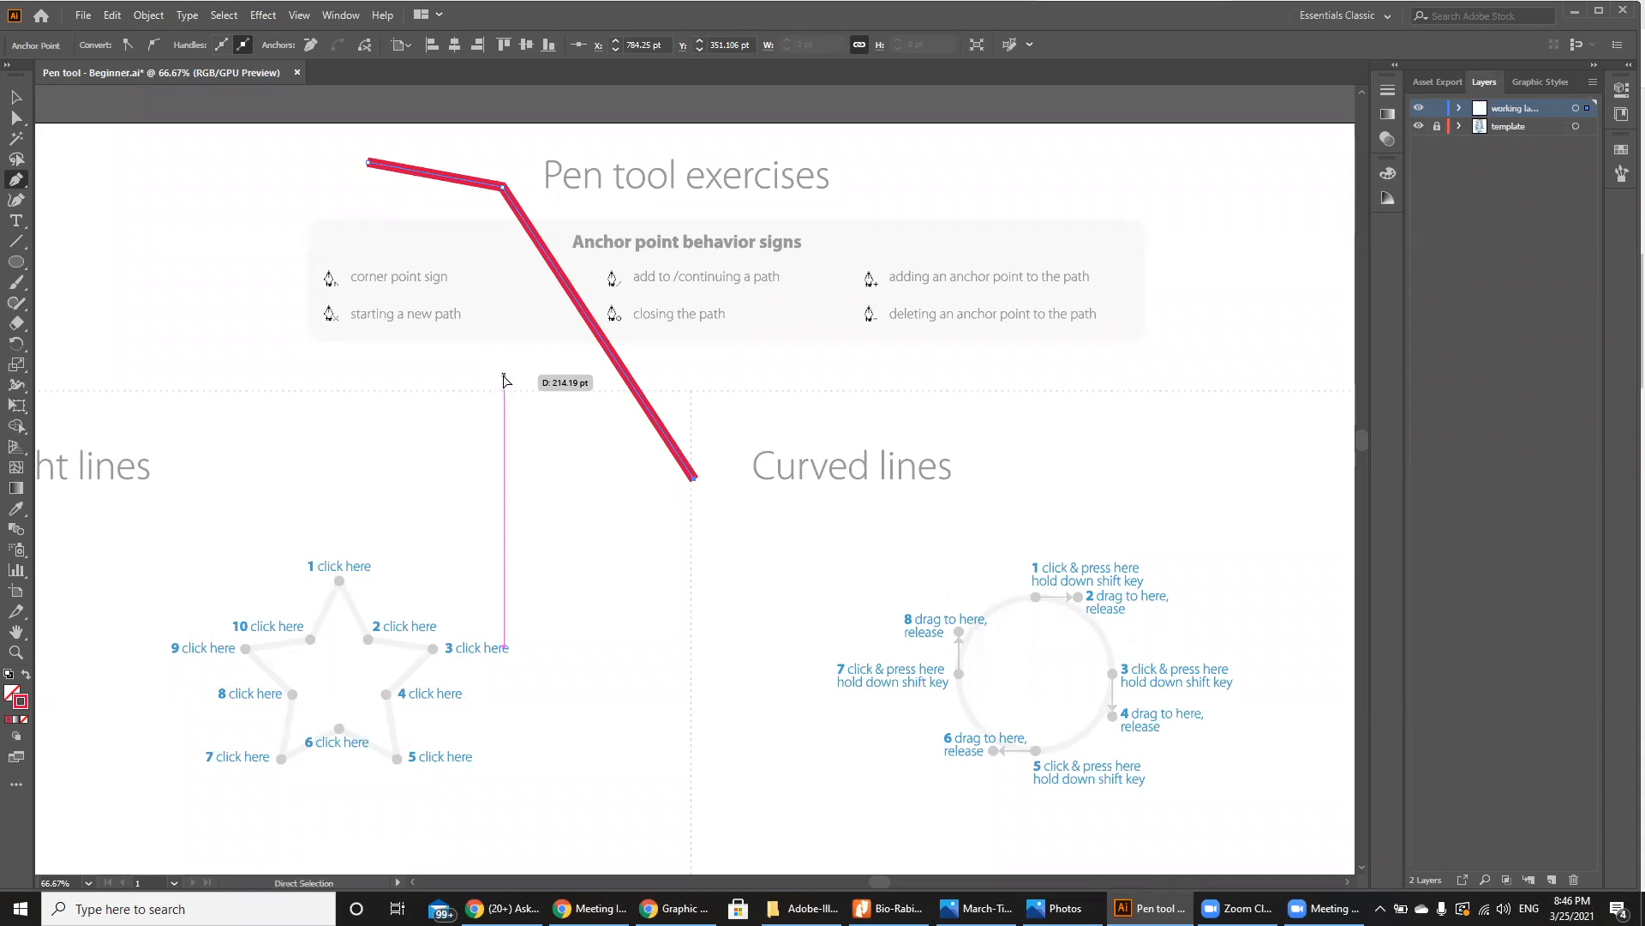
pyautogui.hotkey('ctrl', 'z')
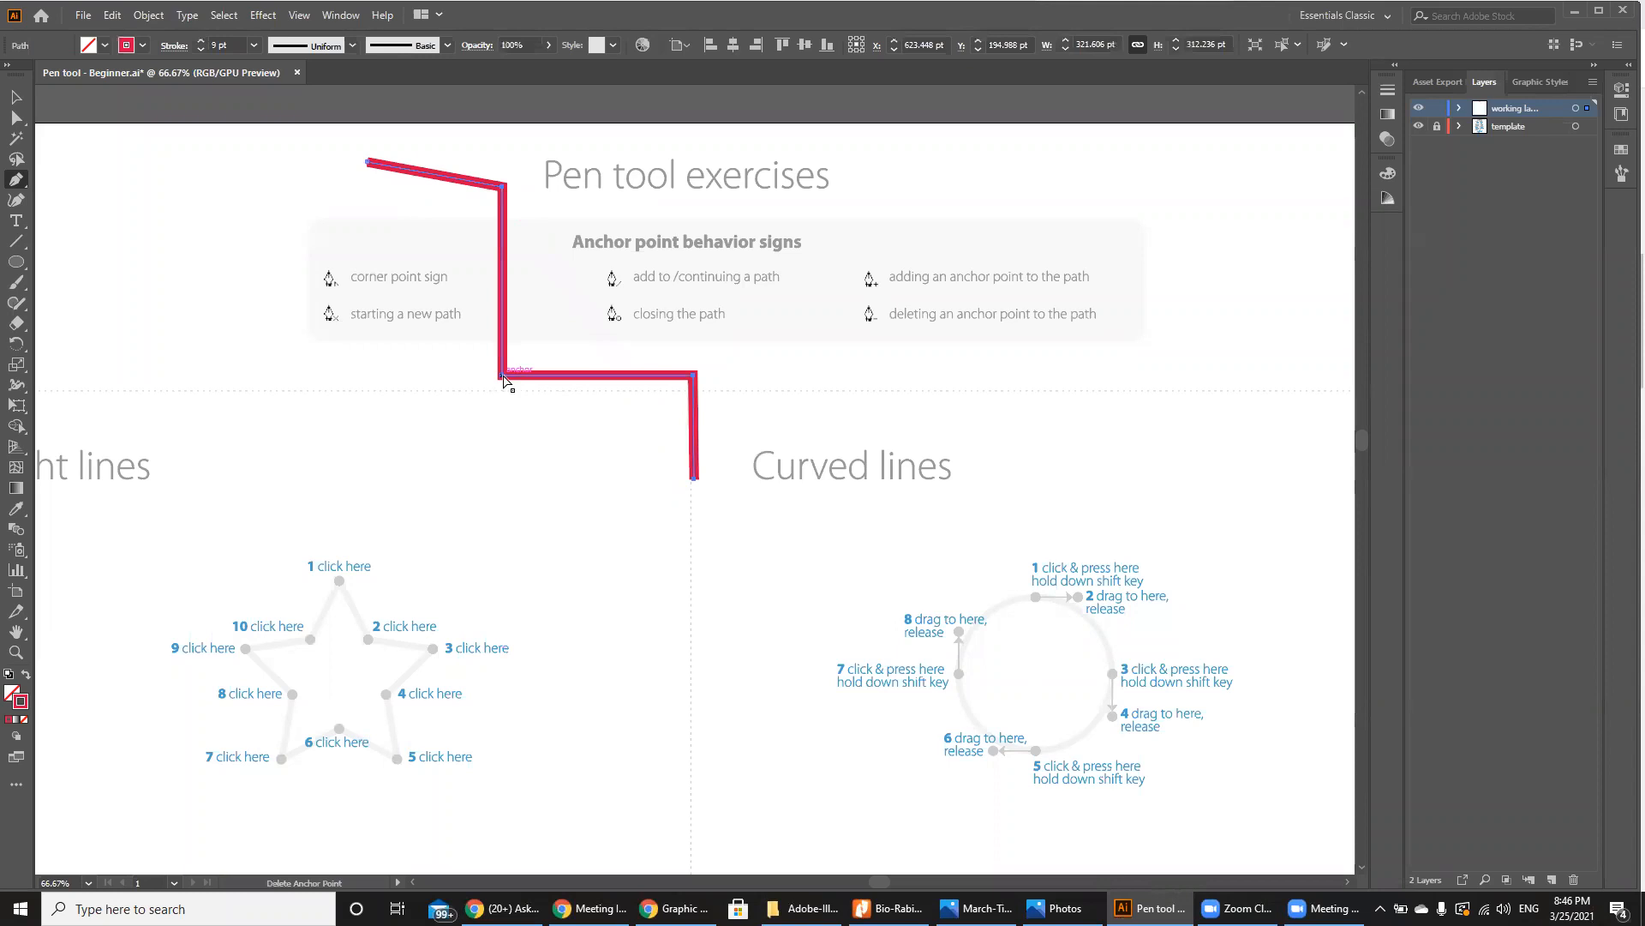
pyautogui.hotkey('ctrl', '=')
pyautogui.hotkey('ctrl', '=')
pyautogui.hotkey('ctrl', '=')
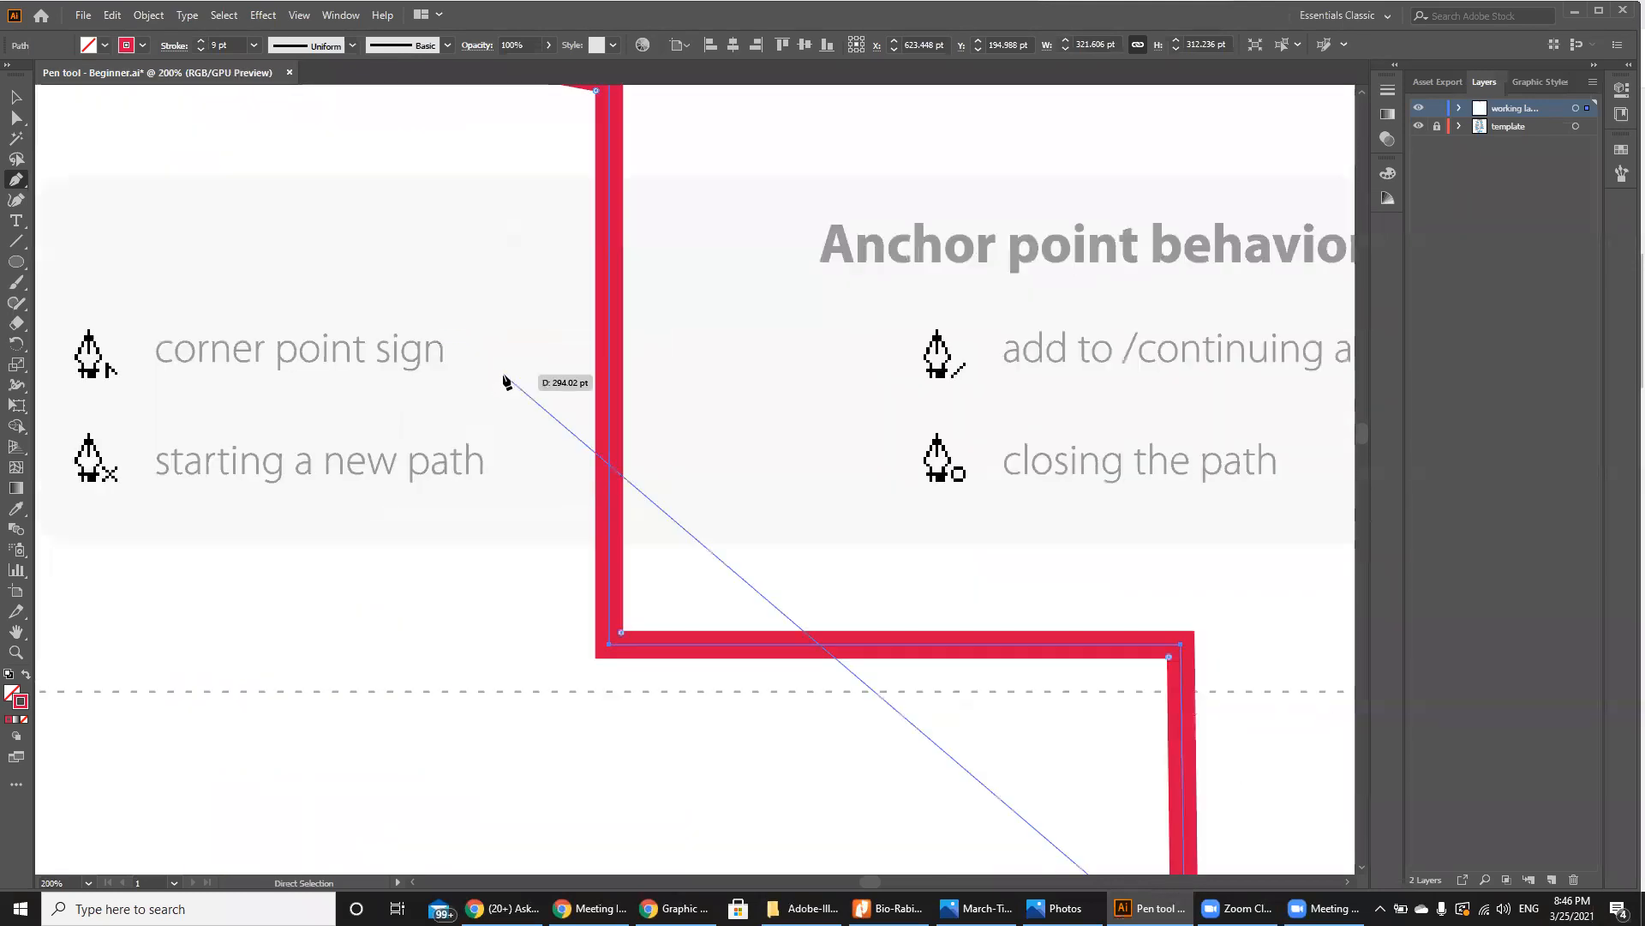
pyautogui.hotkey('ctrl', '-')
pyautogui.hotkey('ctrl', '-')
pyautogui.hotkey('ctrl', '-')
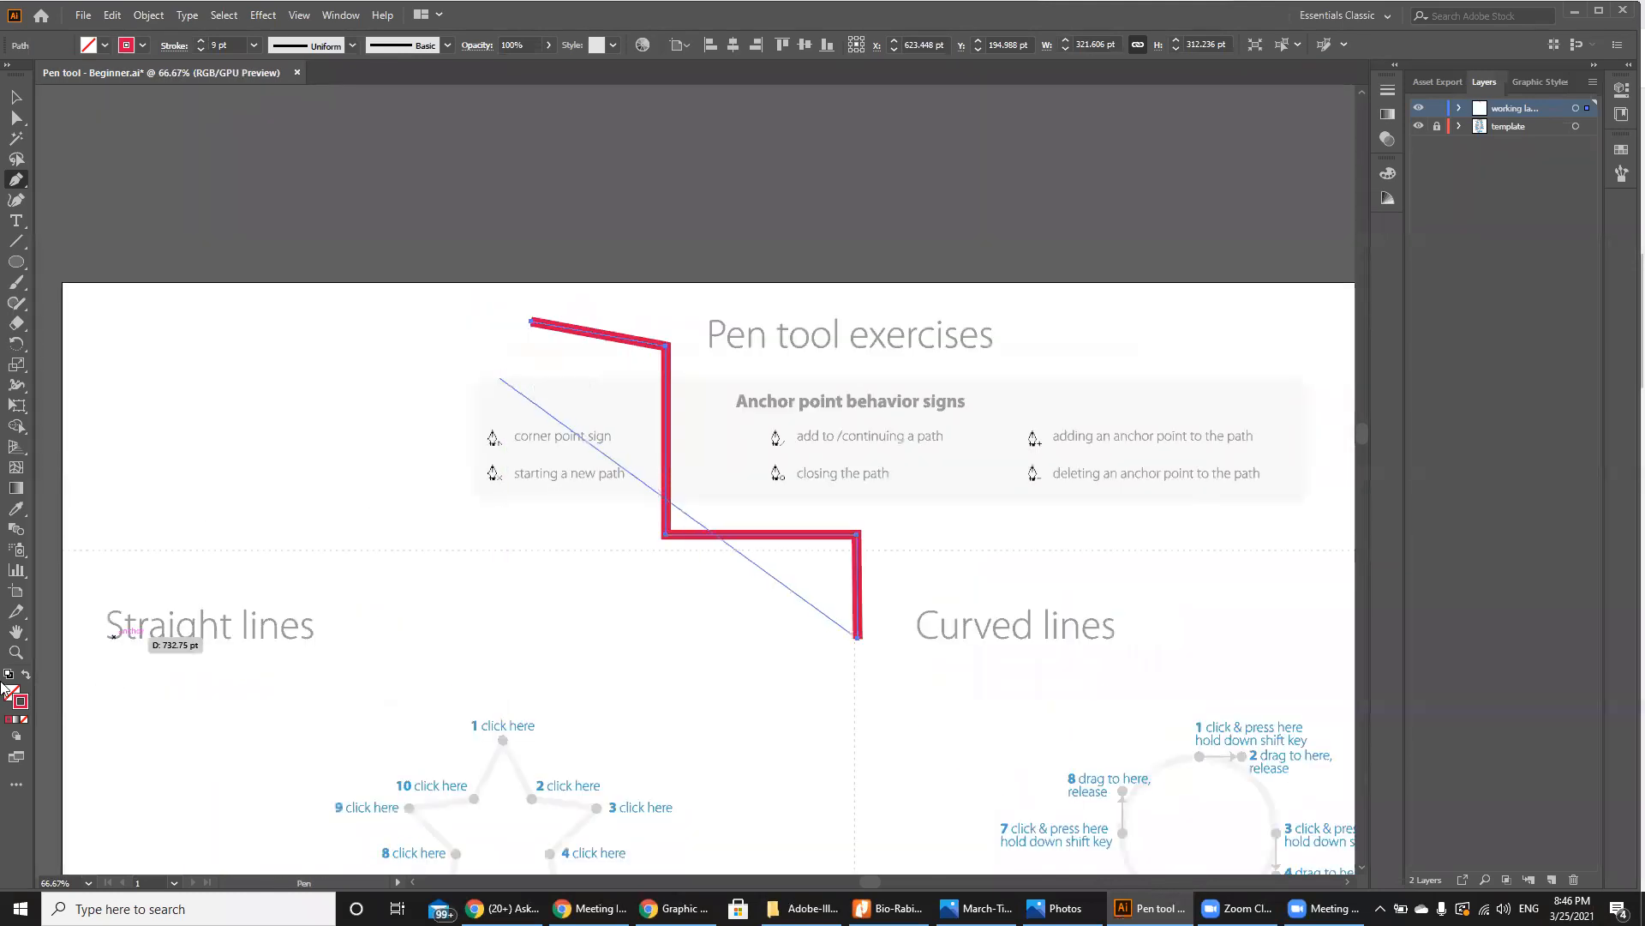
# Step: Set the stroke colour to light grey e5e5e5 and delete the stepped path beside the page title
pyautogui.doubleClick(22, 701)
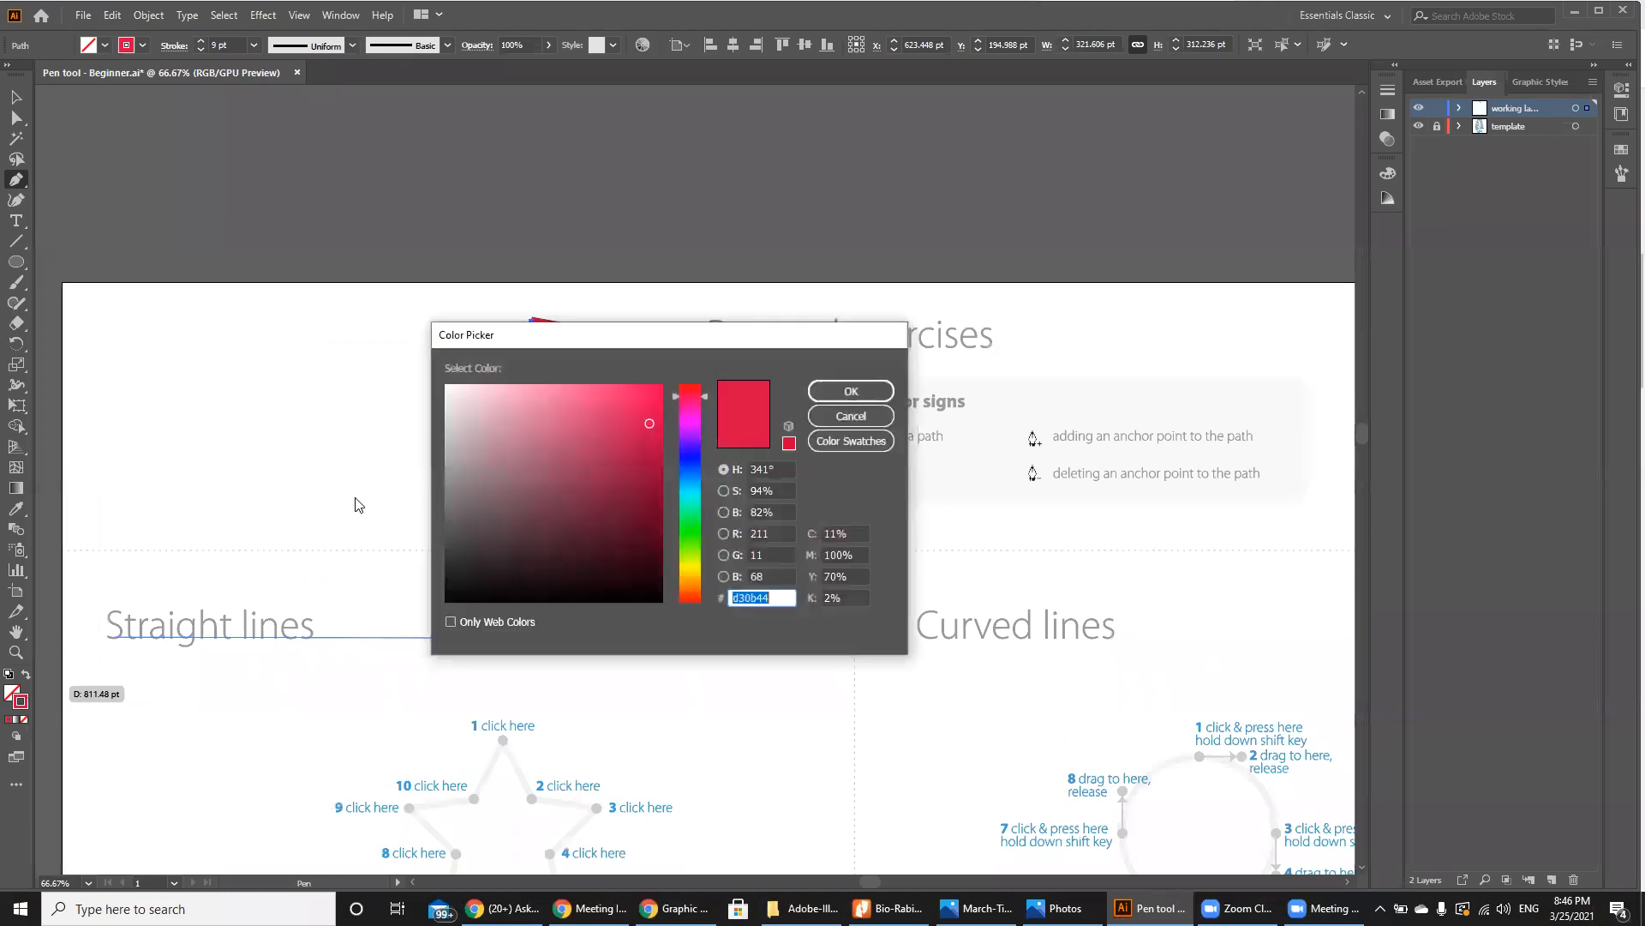
pyautogui.click(450, 411)
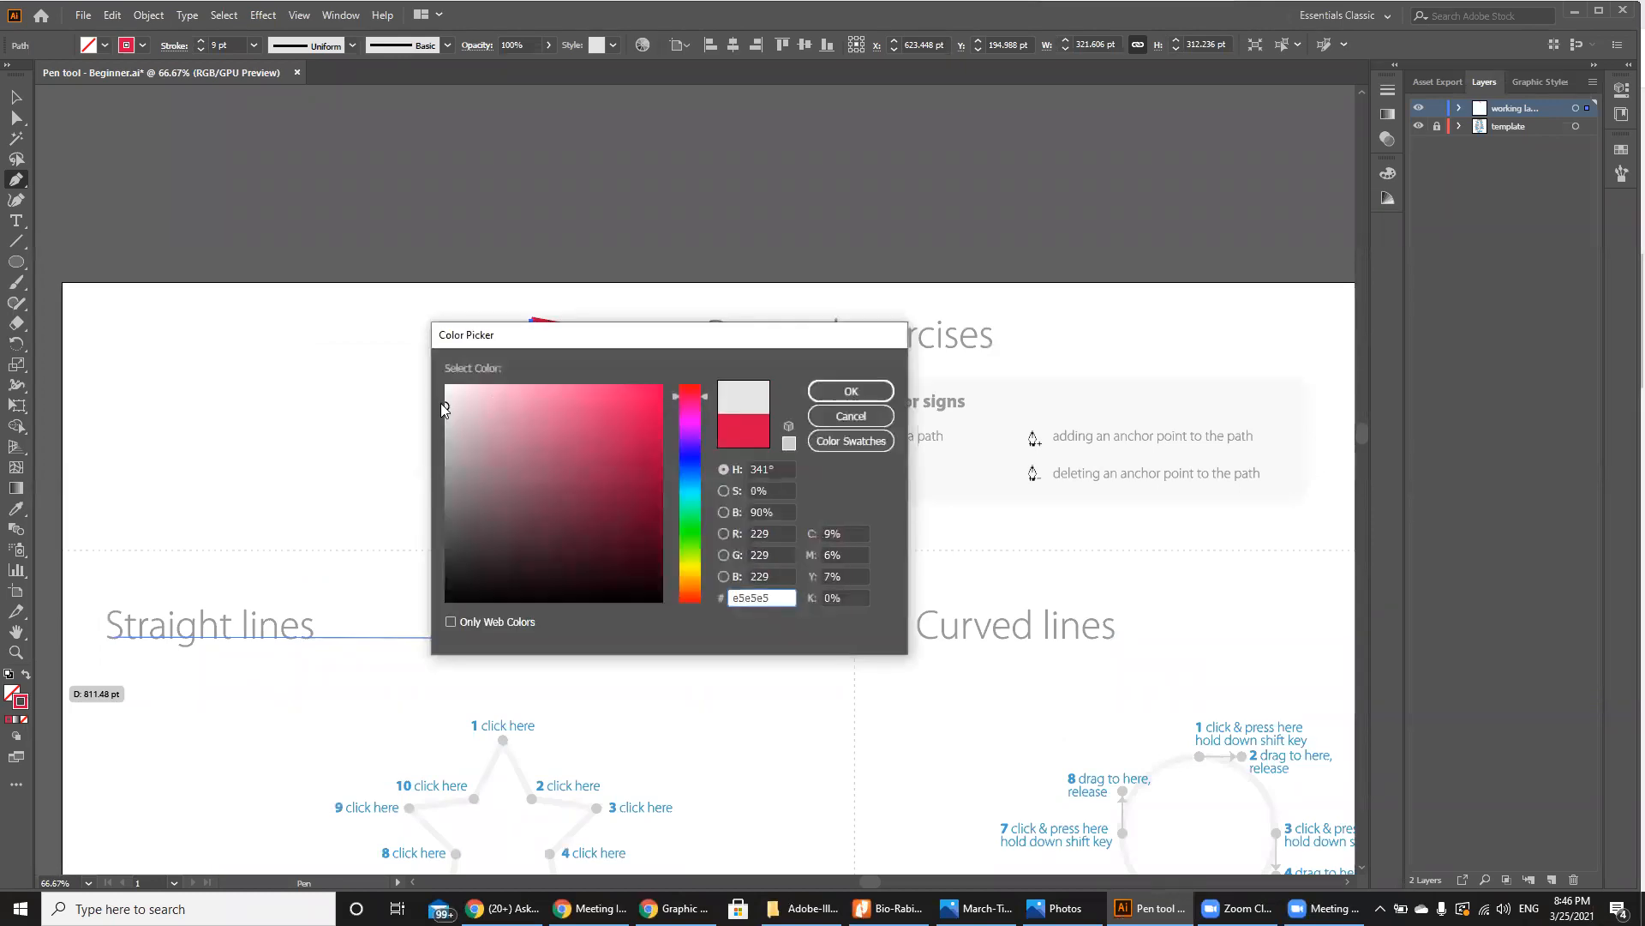
pyautogui.press('Return')
pyautogui.click(16, 96)
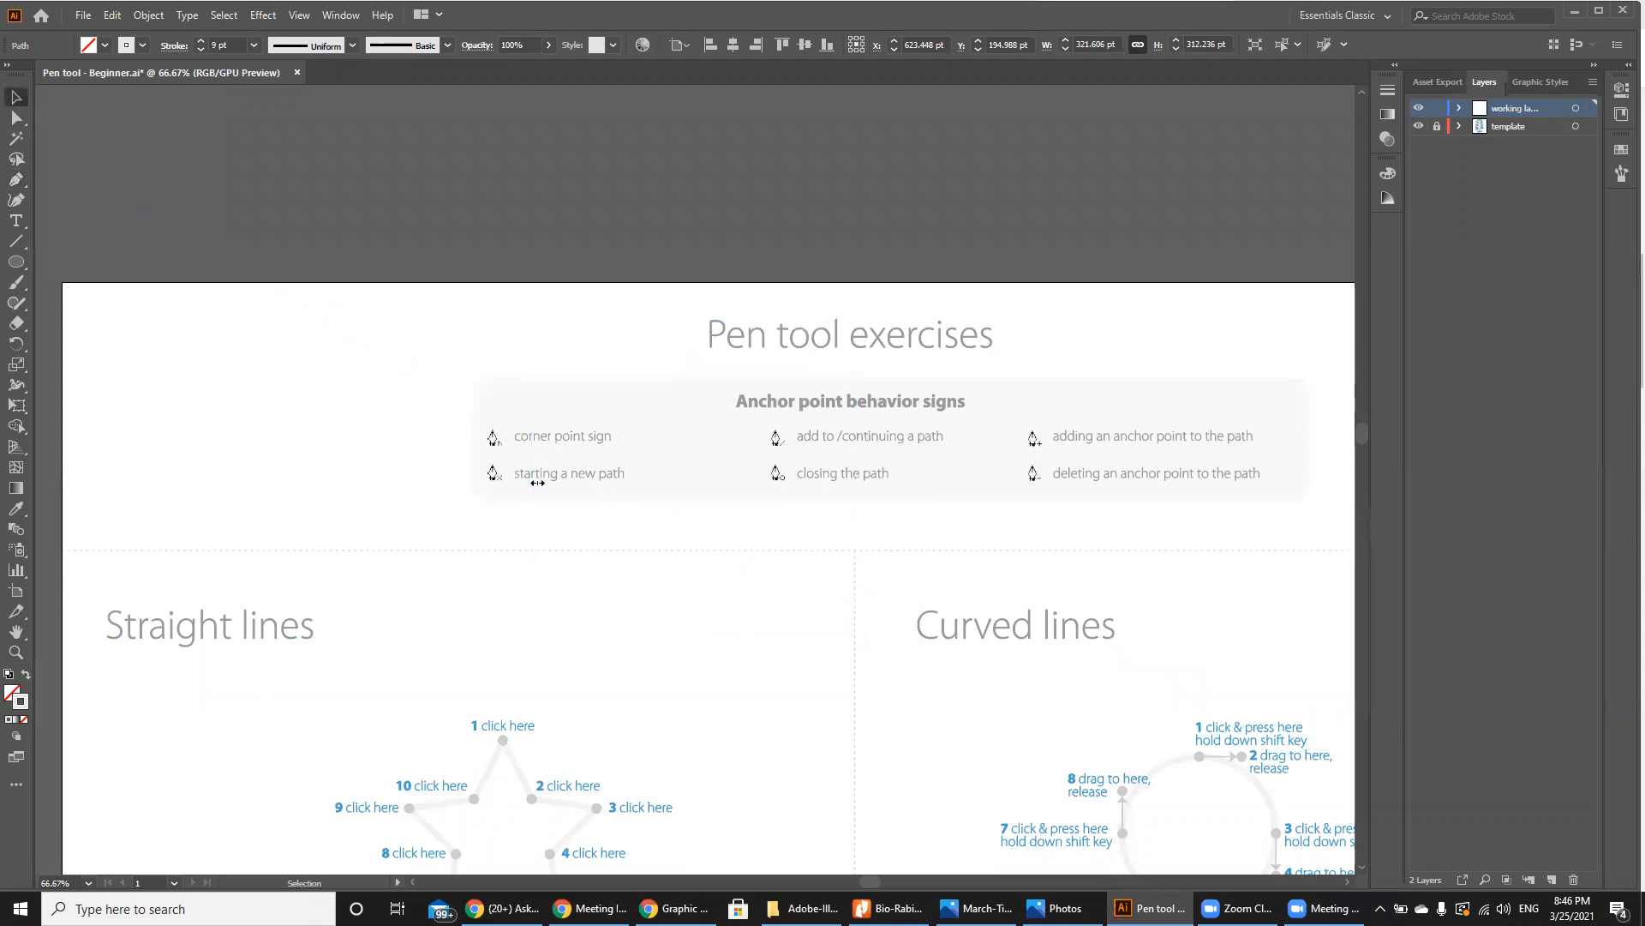
pyautogui.press('Delete')
# Step: Draw an open stepped Pen path with four straight segments above the page, the last two about 208 and 110 pt long
pyautogui.hotkey('ctrl', '-')
pyautogui.hotkey('ctrl', '-')
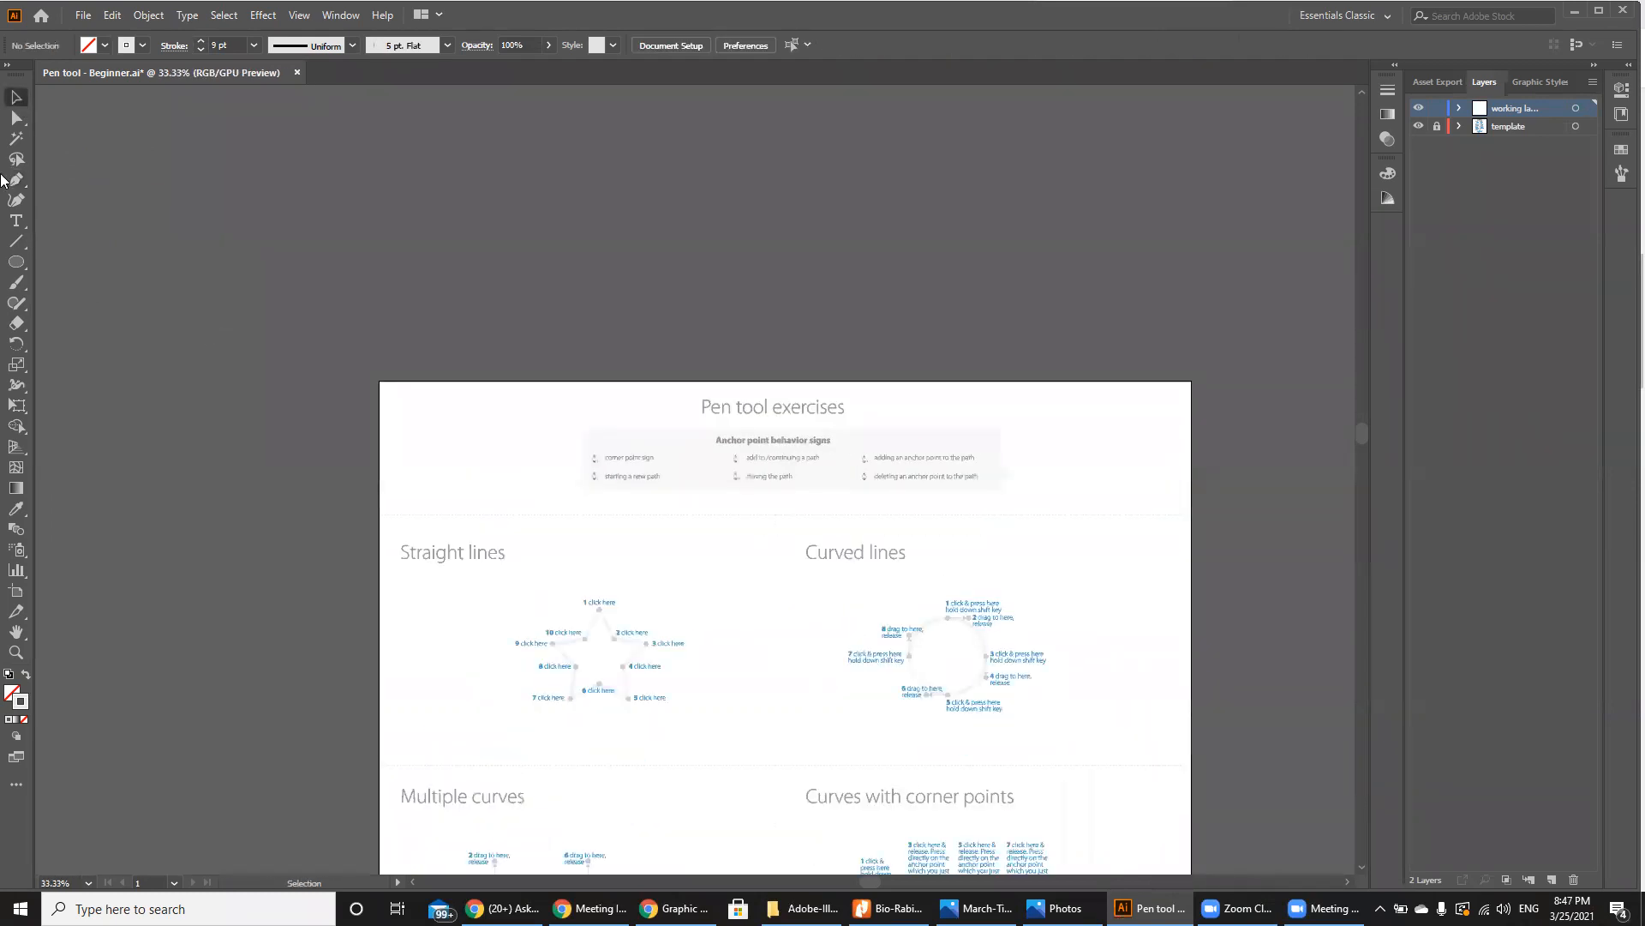
pyautogui.click(15, 180)
pyautogui.click(484, 217)
pyautogui.click(622, 217)
pyautogui.click(621, 307)
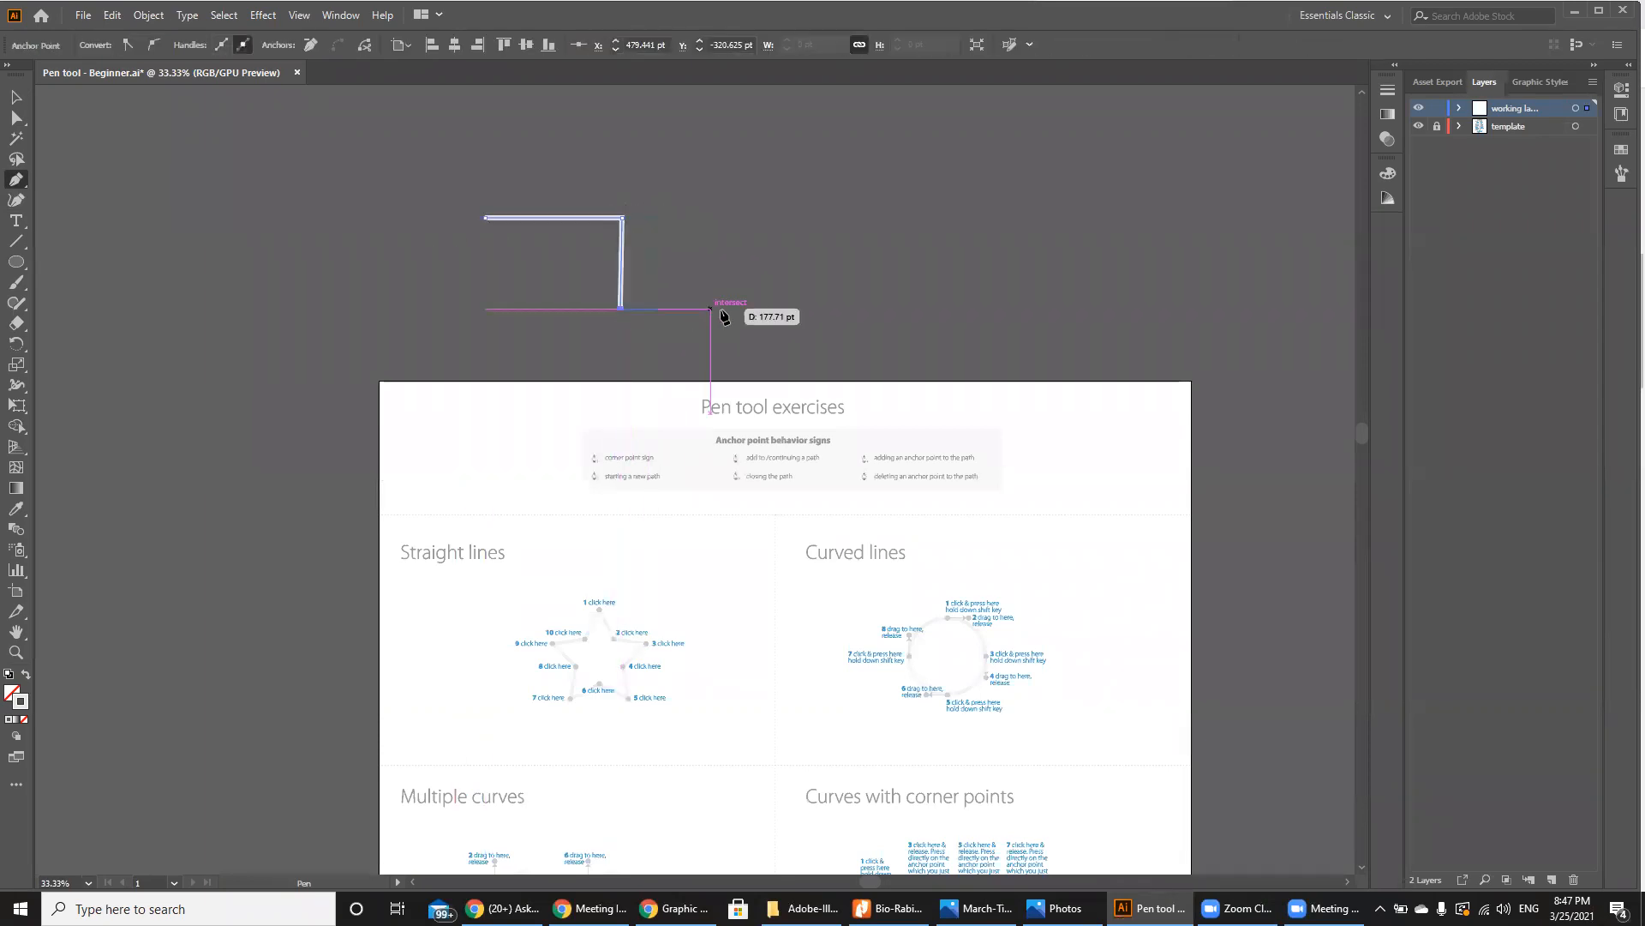
pyautogui.click(728, 307)
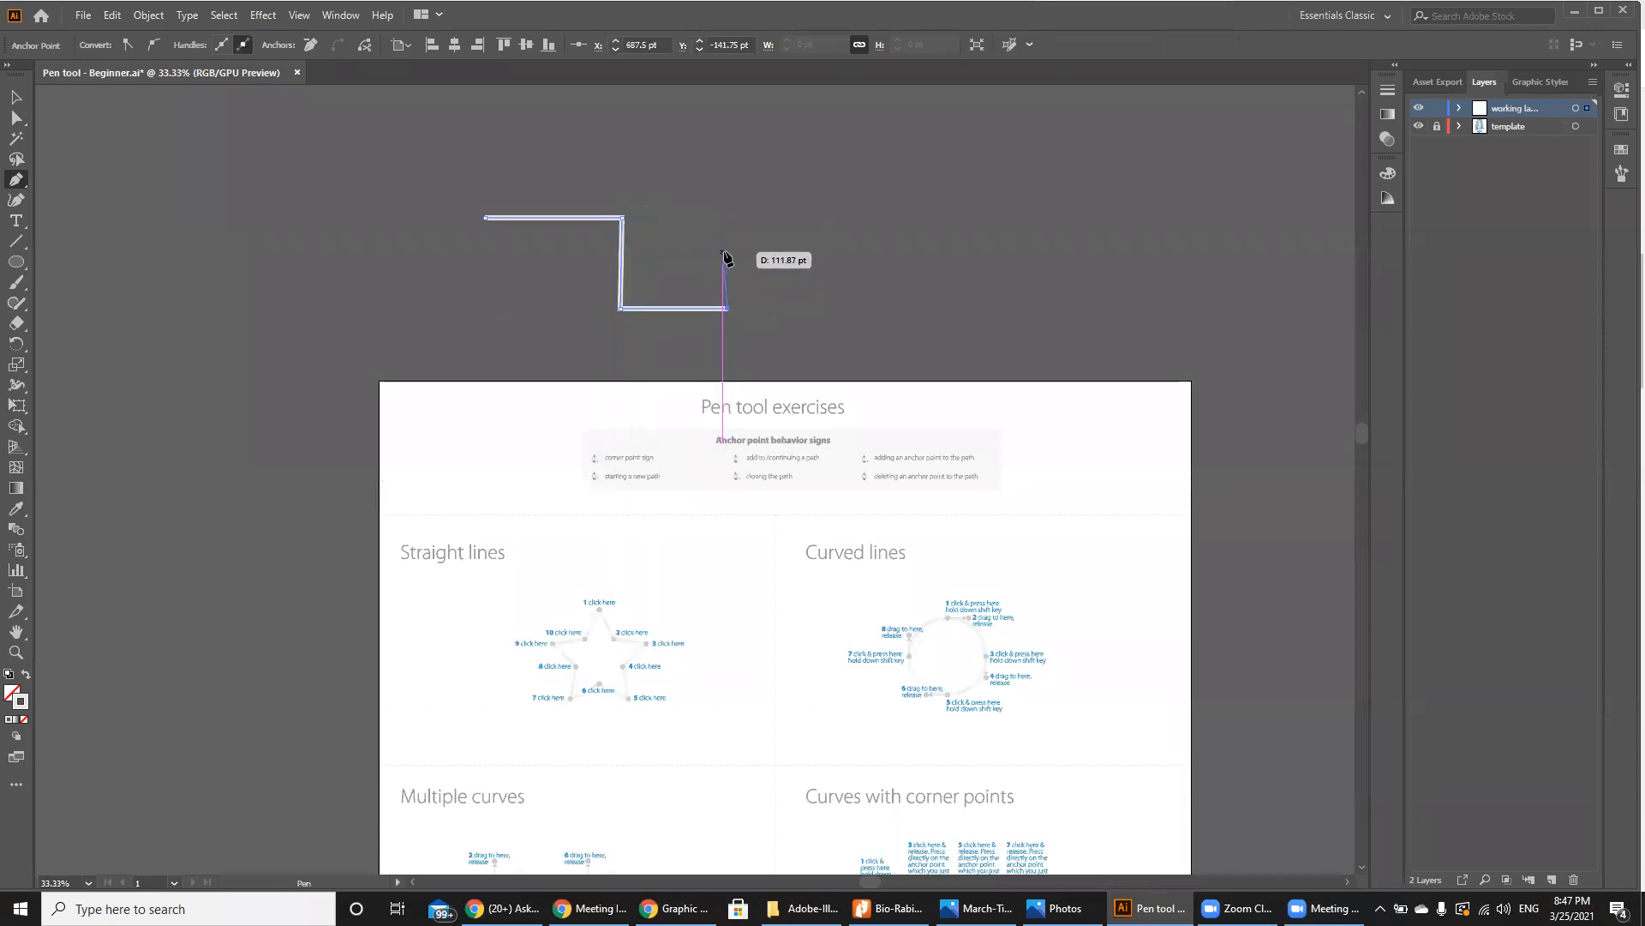
pyautogui.click(728, 260)
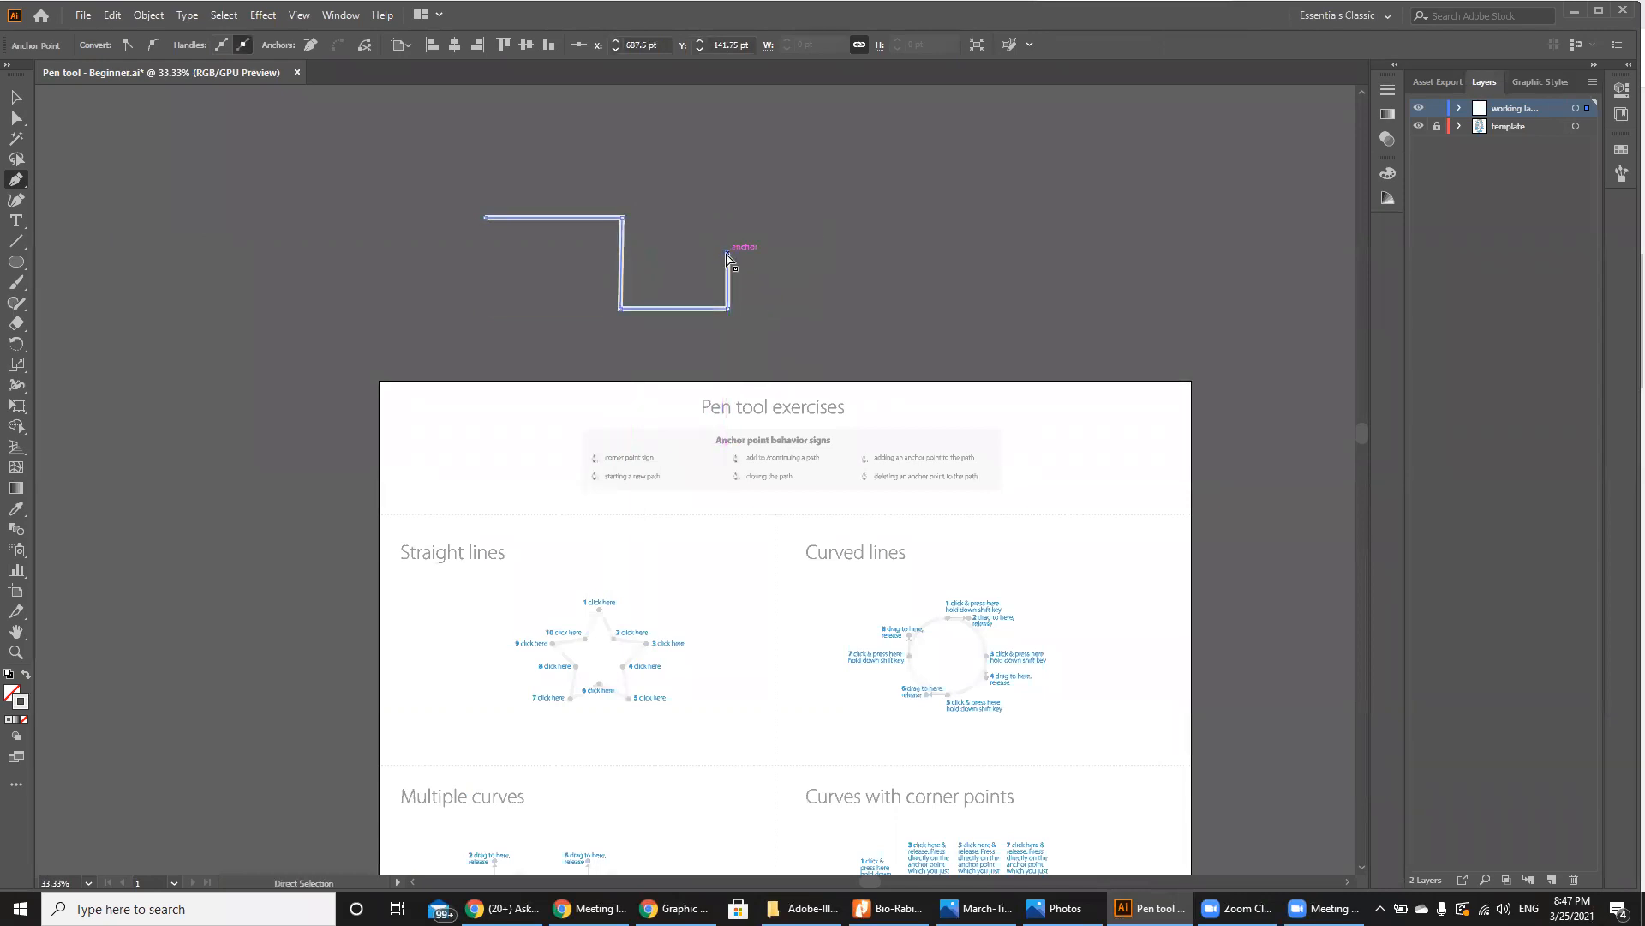
# Step: Add an anchor point midway along the new path's last vertical segment
pyautogui.hotkey('ctrl', '1')
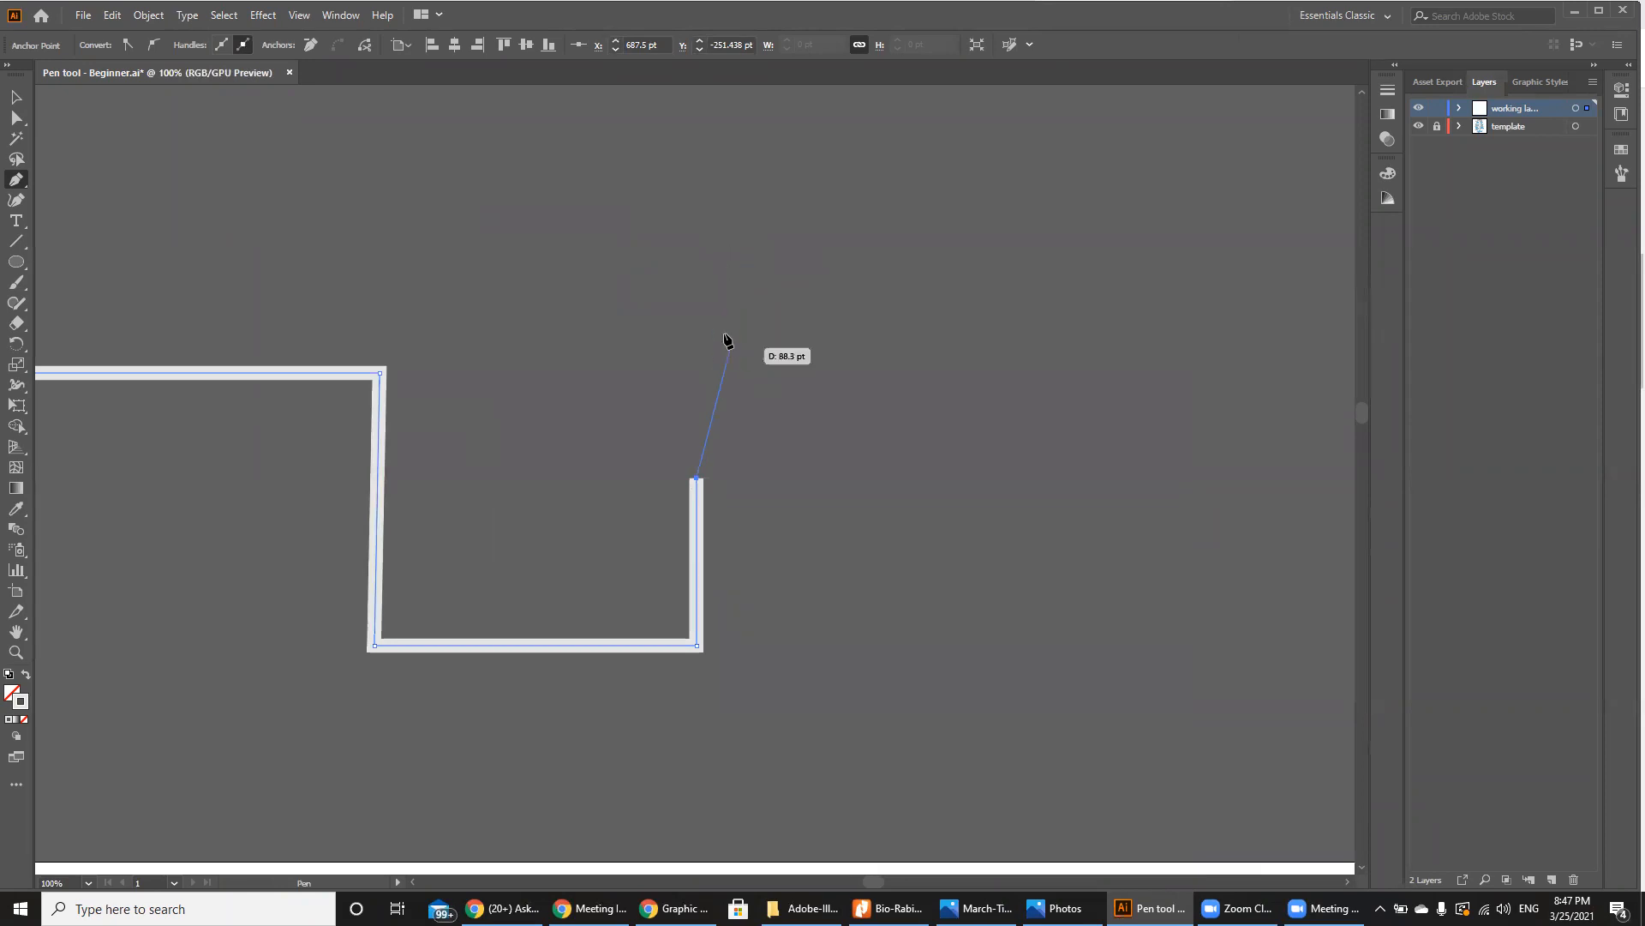
pyautogui.hotkey('ctrl', '=')
pyautogui.hotkey('ctrl', '=')
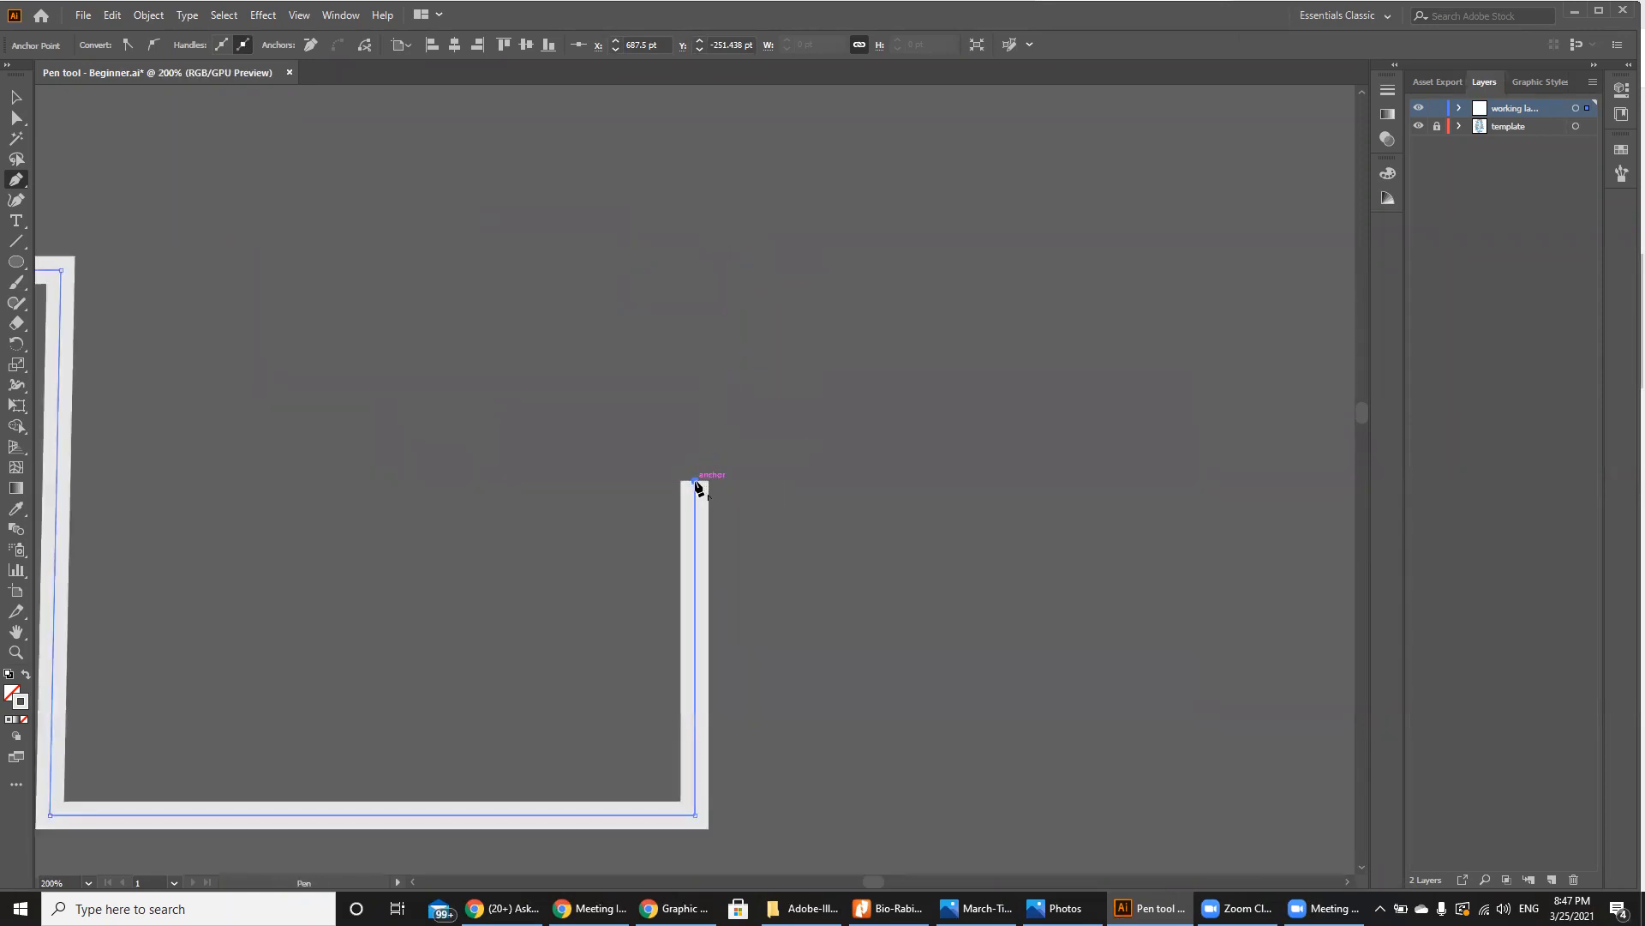
pyautogui.click(695, 646)
pyautogui.hotkey('ctrl', '+')
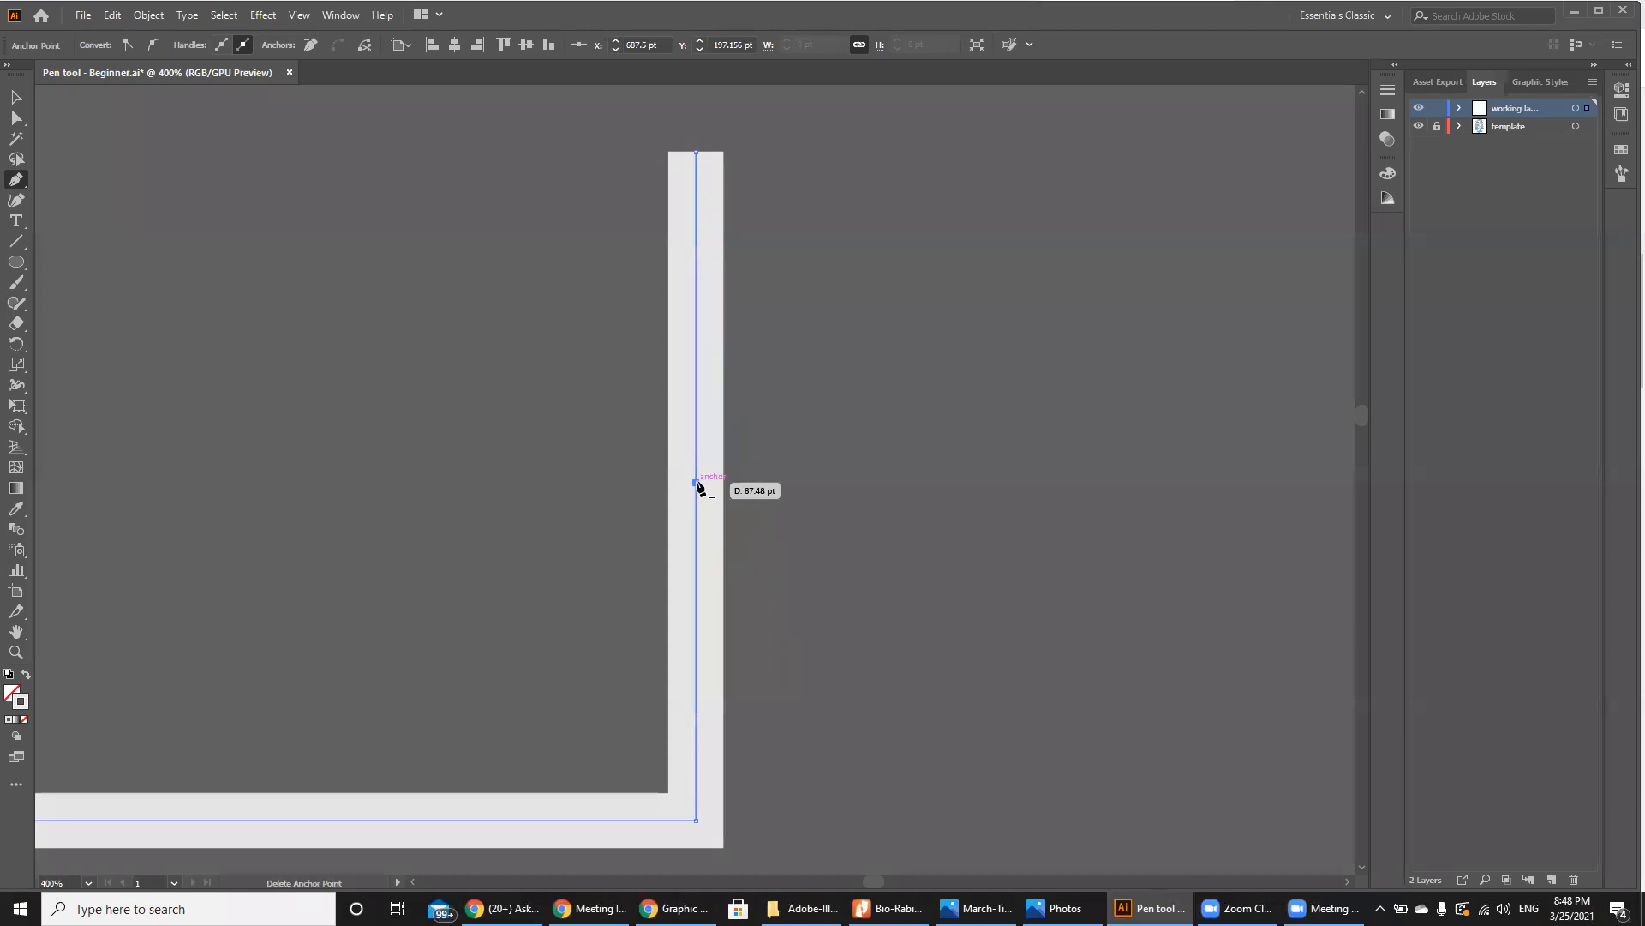
# Step: Continue the path with a diagonal and a horizontal segment and close it at its starting anchor, about 478 × 269 pt overall
pyautogui.hotkey('ctrl', '-')
pyautogui.hotkey('ctrl', '-')
pyautogui.hotkey('ctrl', '-')
pyautogui.hotkey('ctrl', '-')
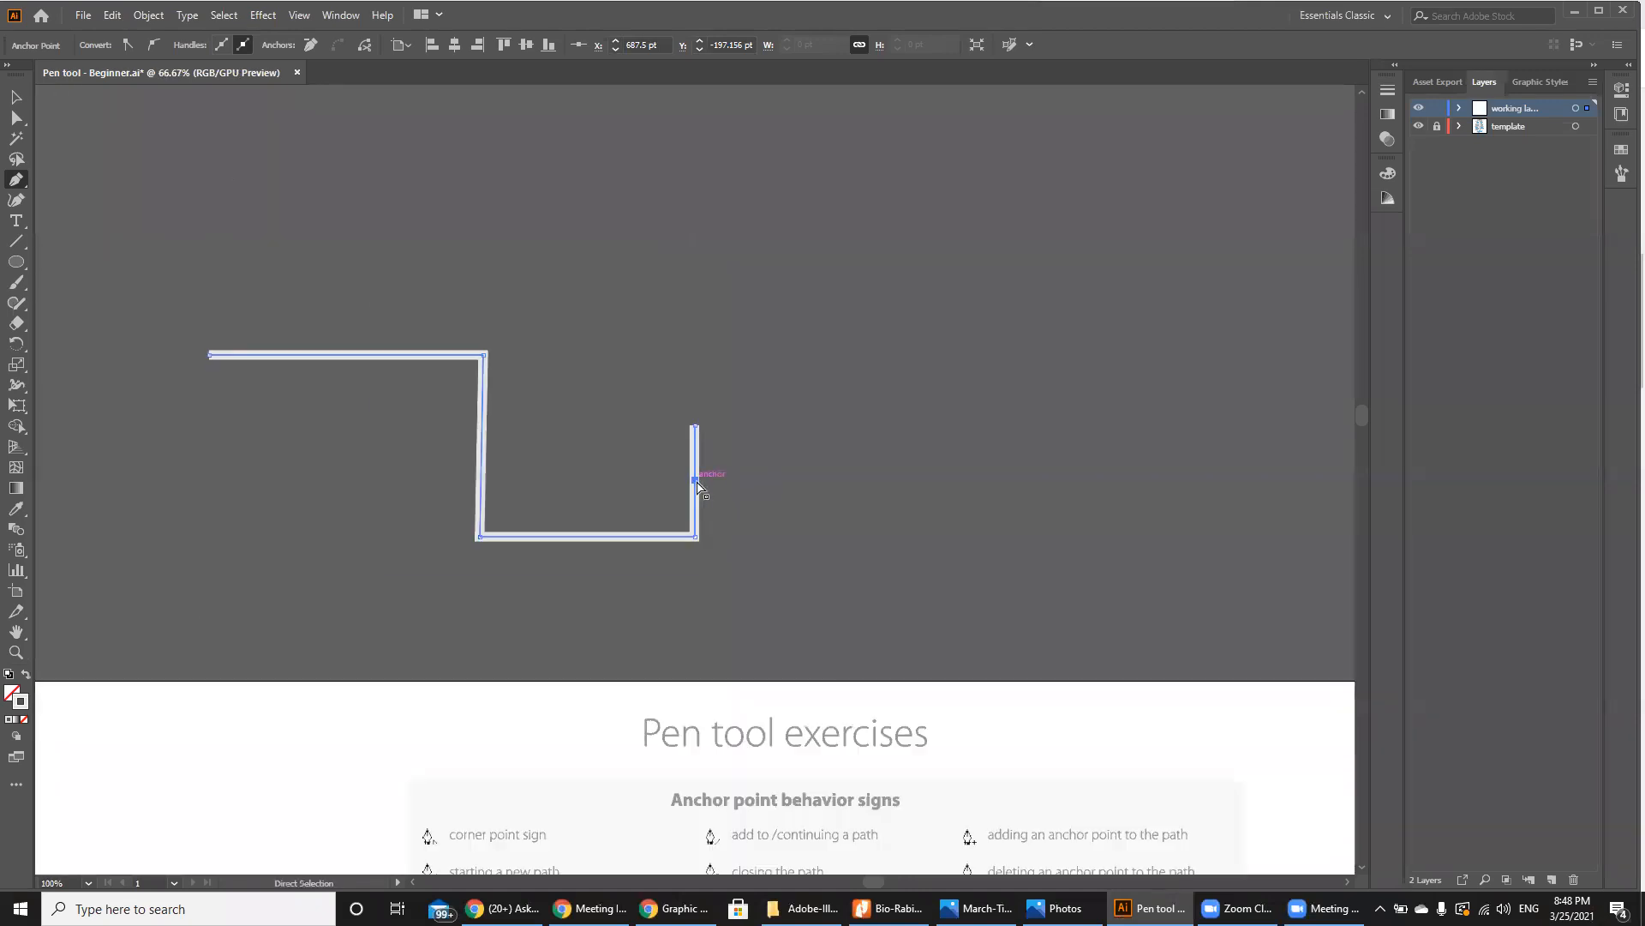
pyautogui.click(580, 264)
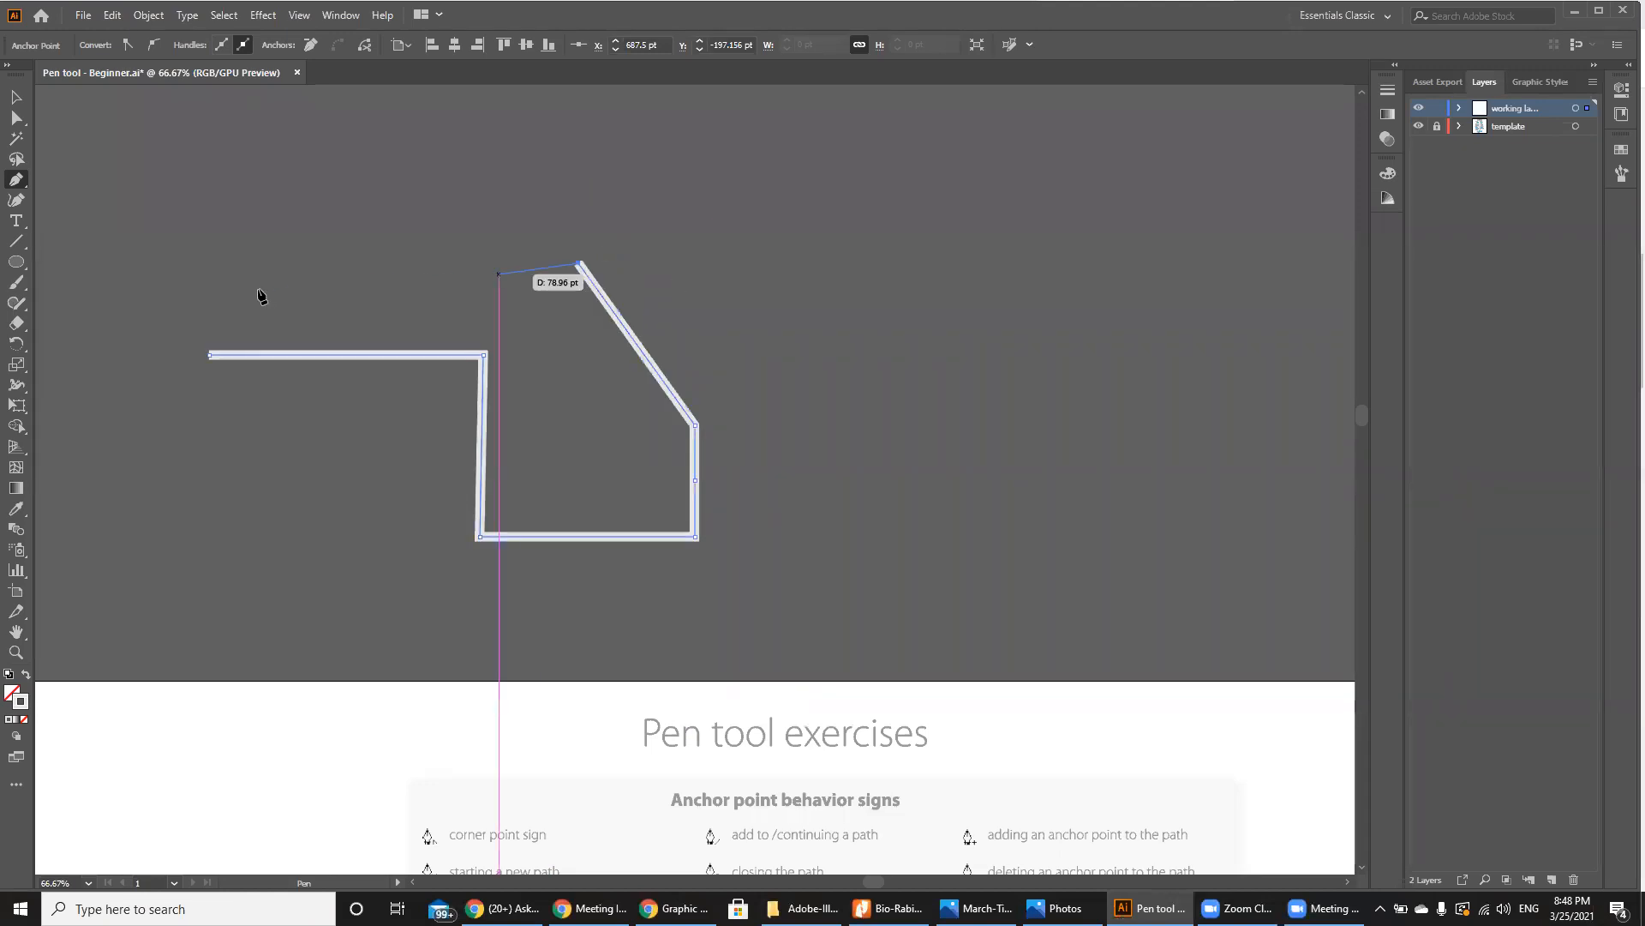
pyautogui.click(209, 263)
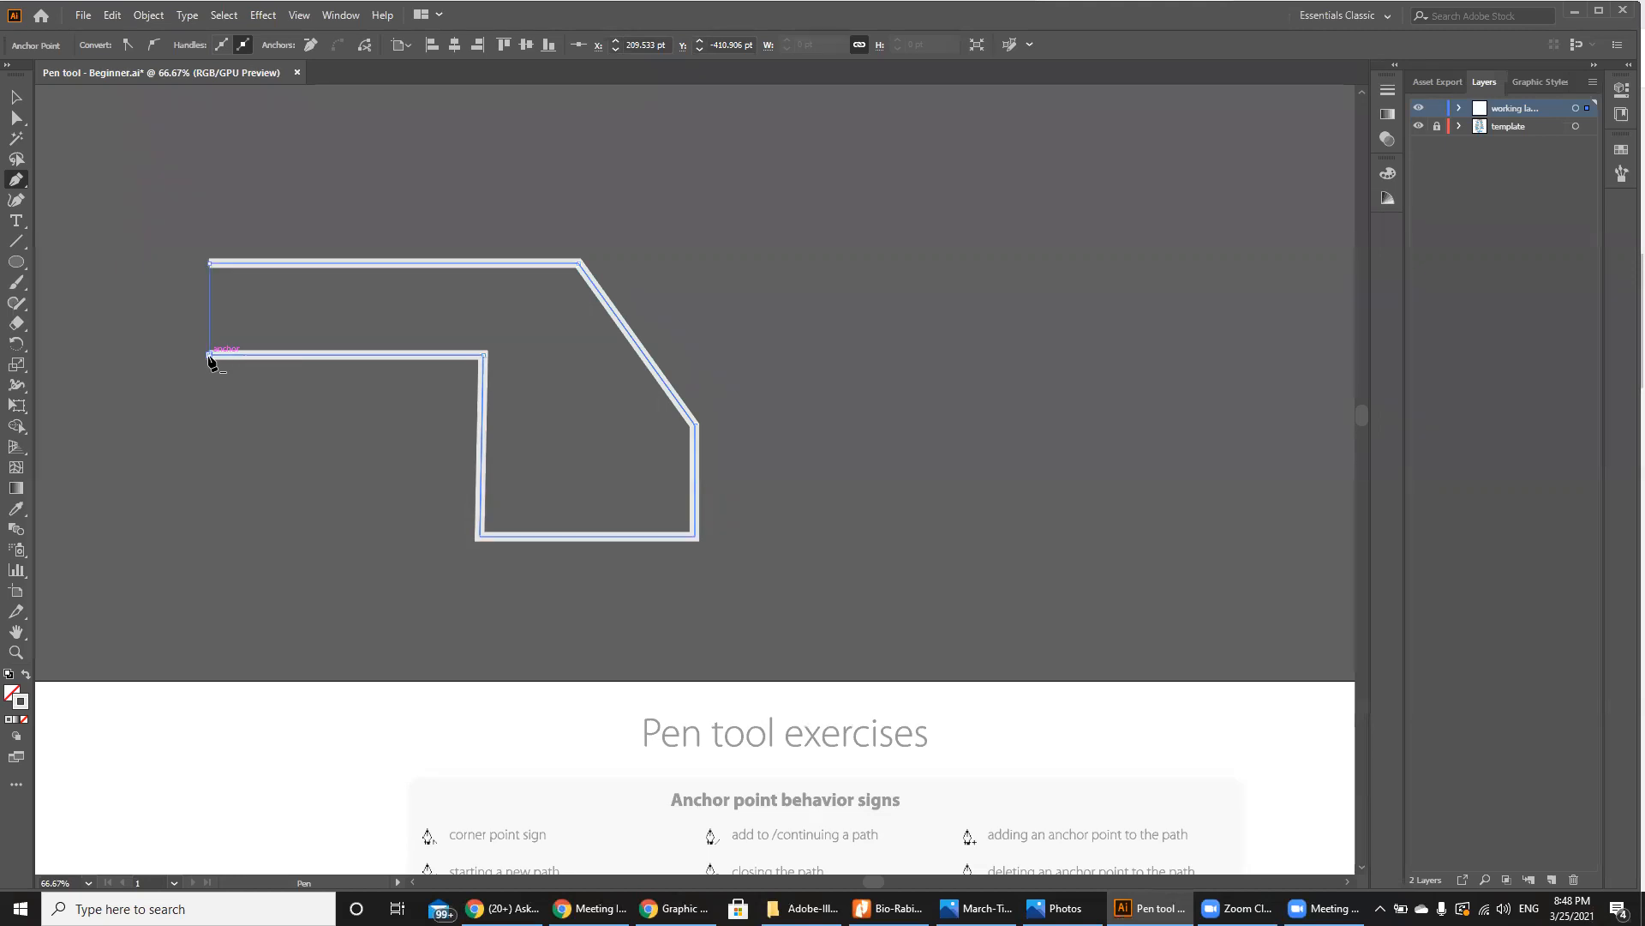
pyautogui.click(209, 354)
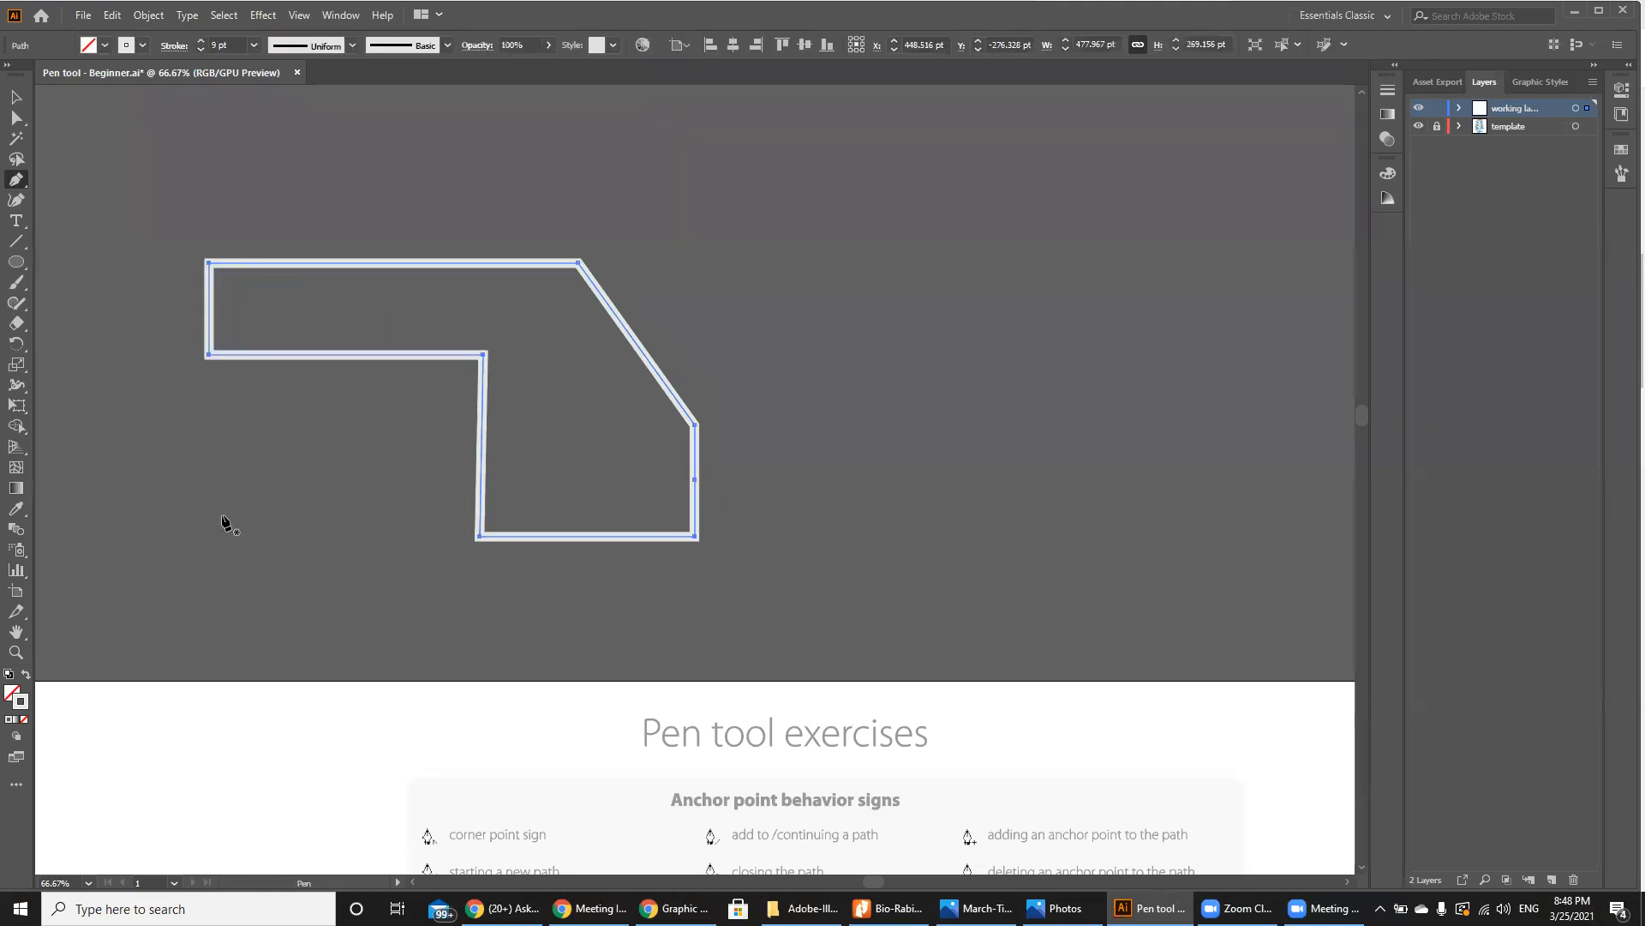
# Step: Select the whole closed shape with the Selection tool and move it about 64 pt left and 49 pt up
pyautogui.hotkey('ctrl', '1')
pyautogui.hotkey('ctrl', '=')
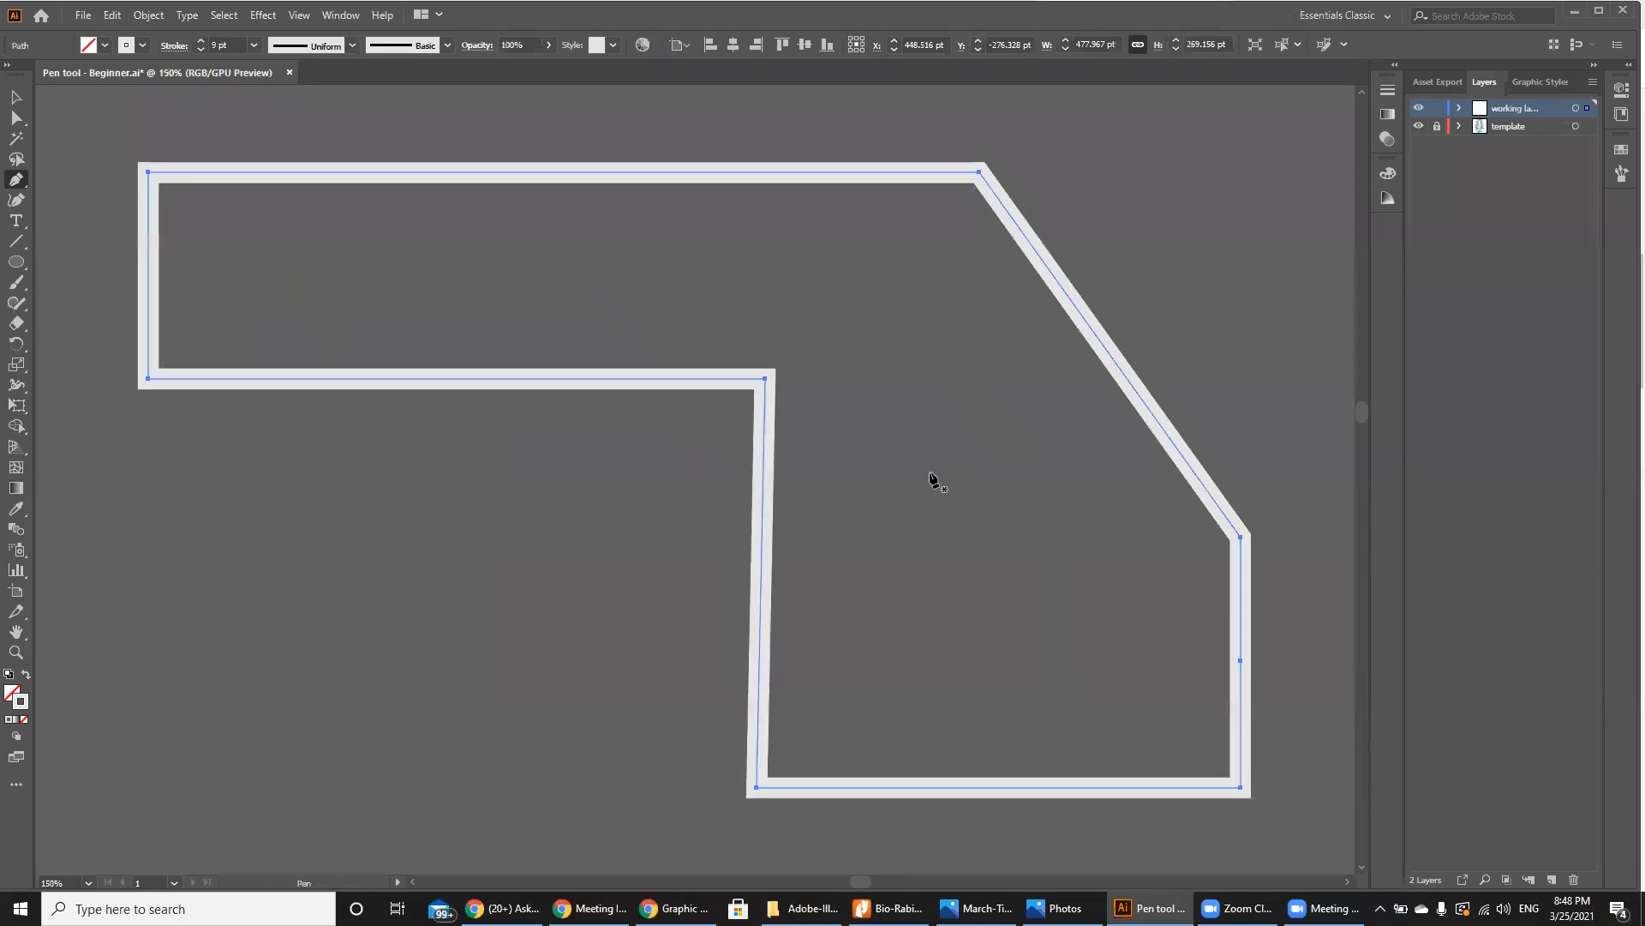
pyautogui.moveTo(862, 880); pyautogui.dragTo(875, 879)
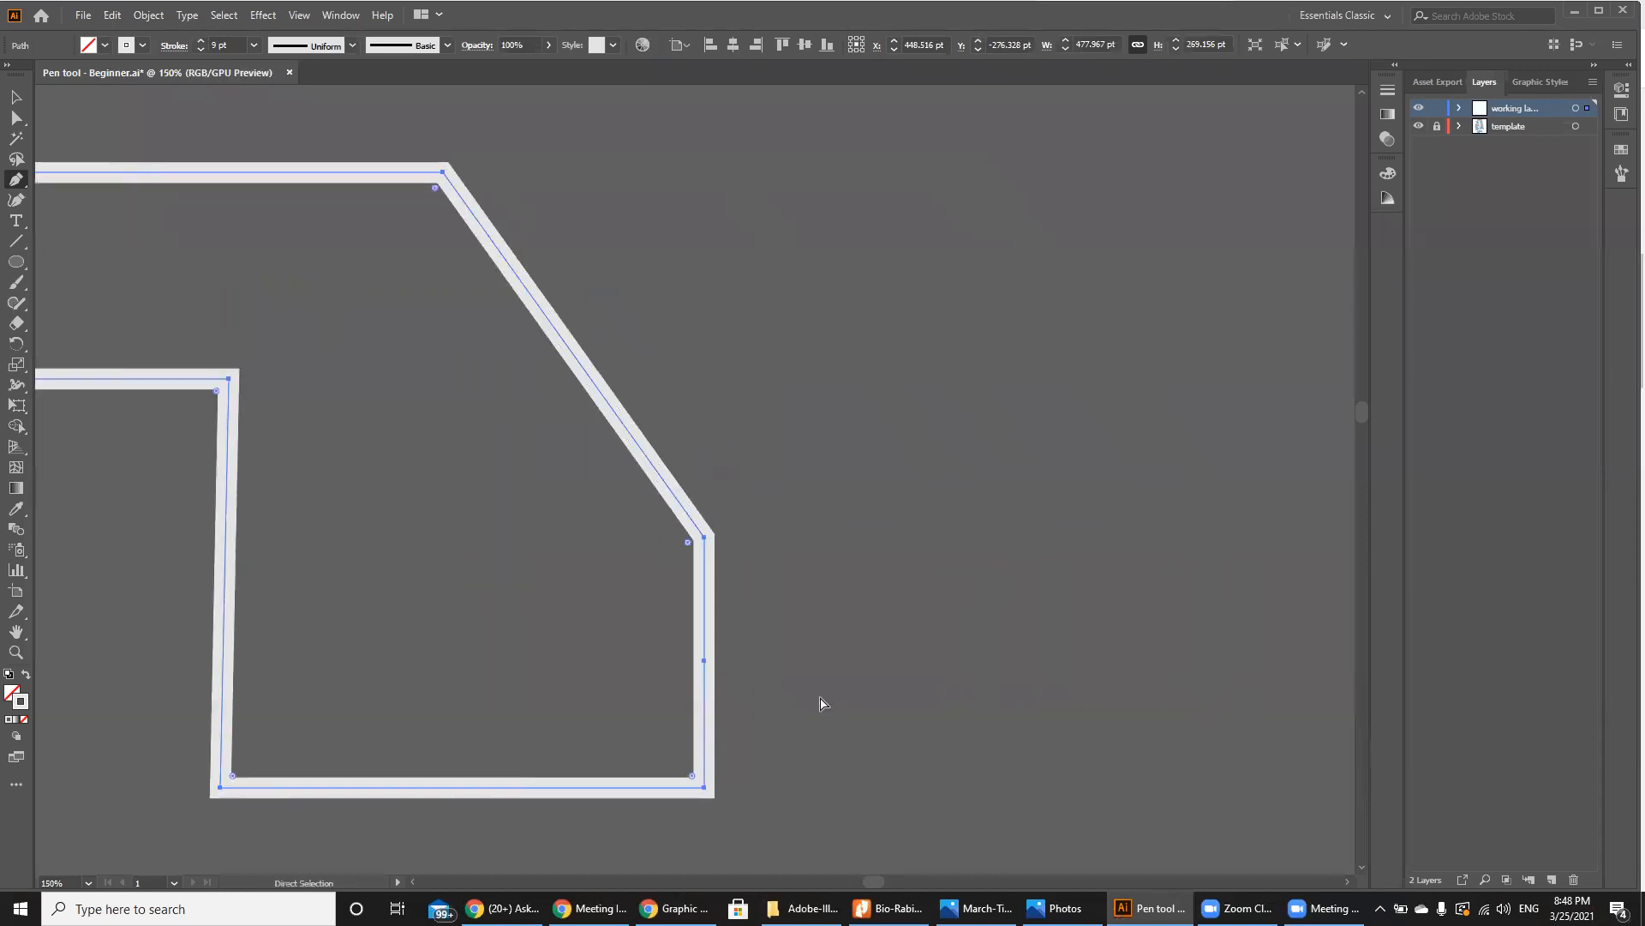
pyautogui.hotkey('ctrl', '1')
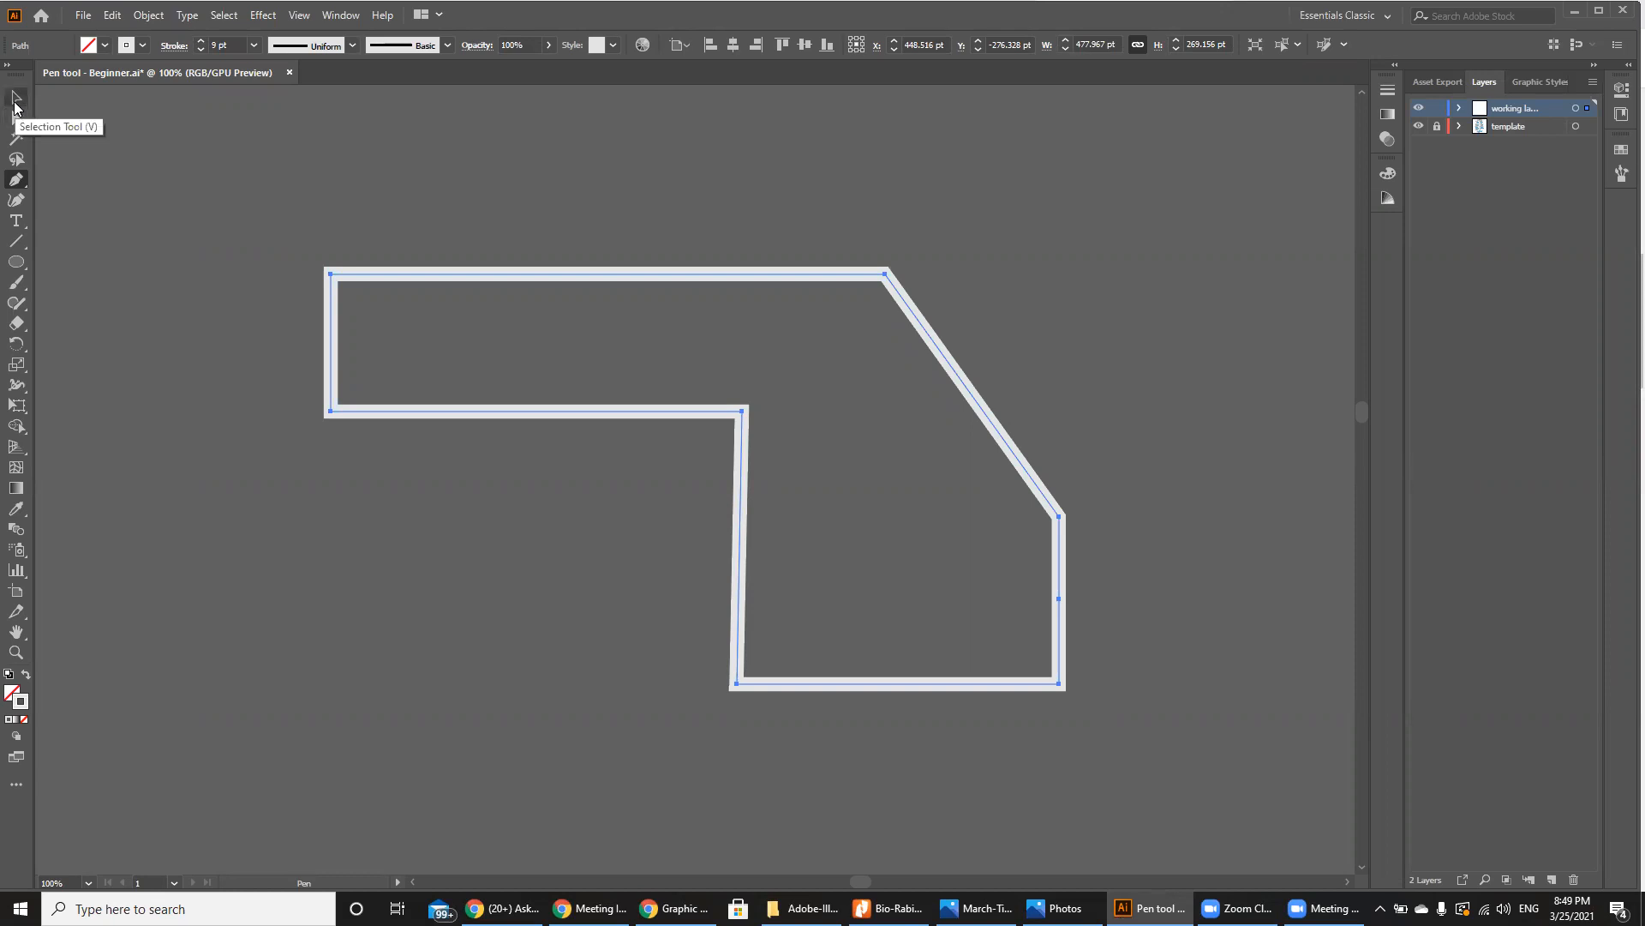
pyautogui.click(16, 98)
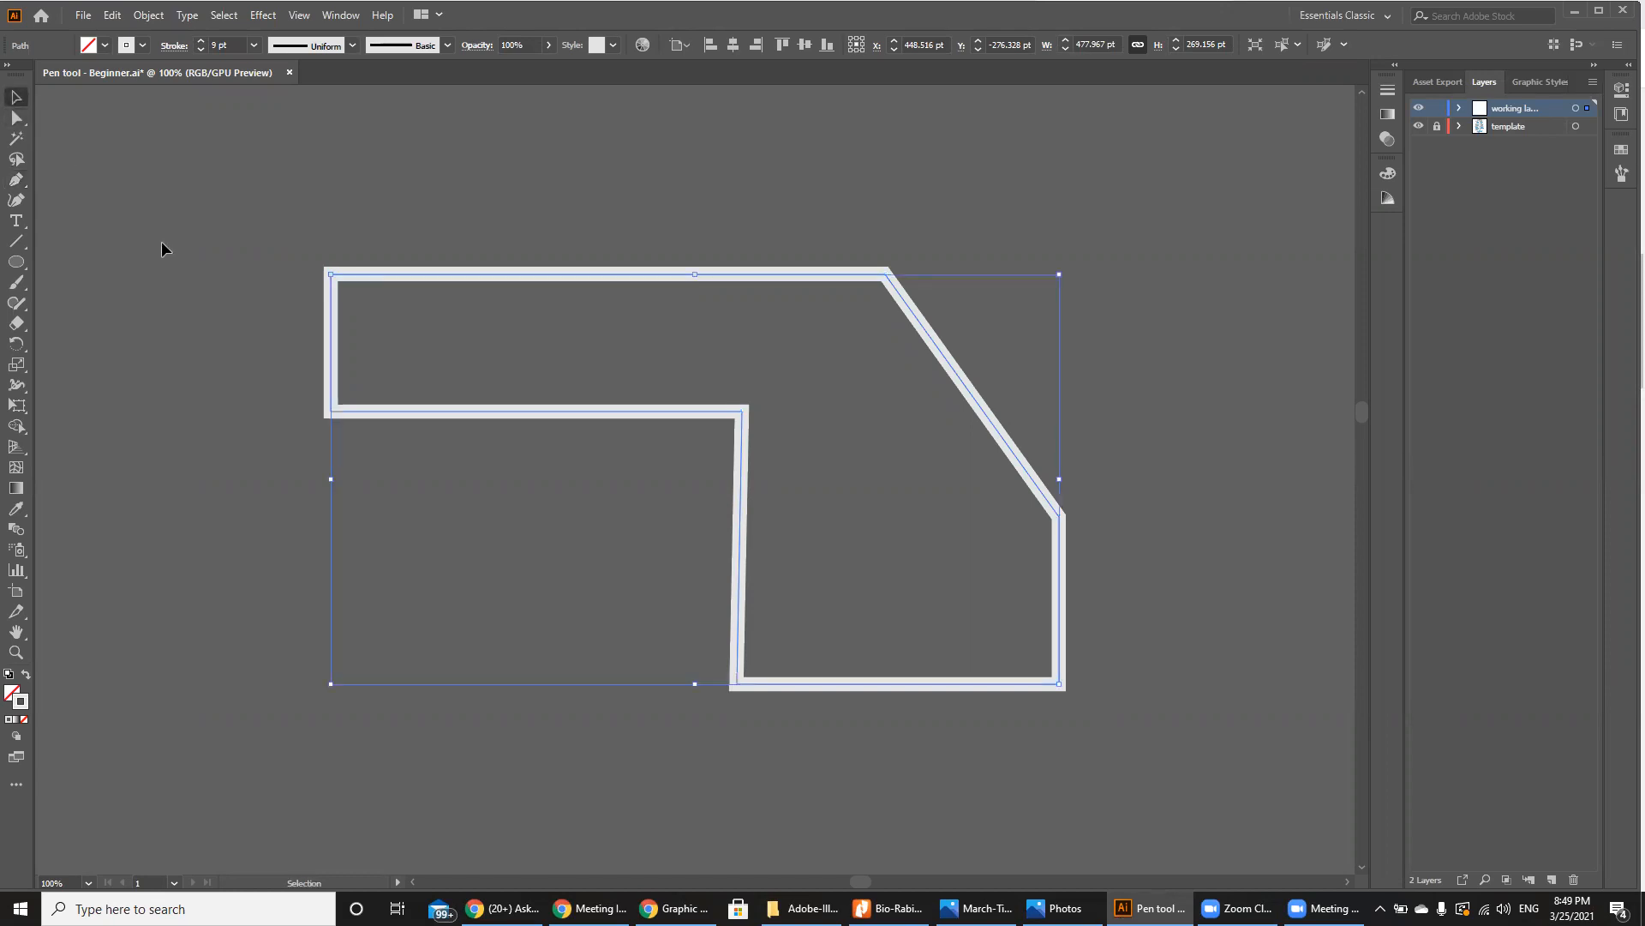
pyautogui.click(264, 484)
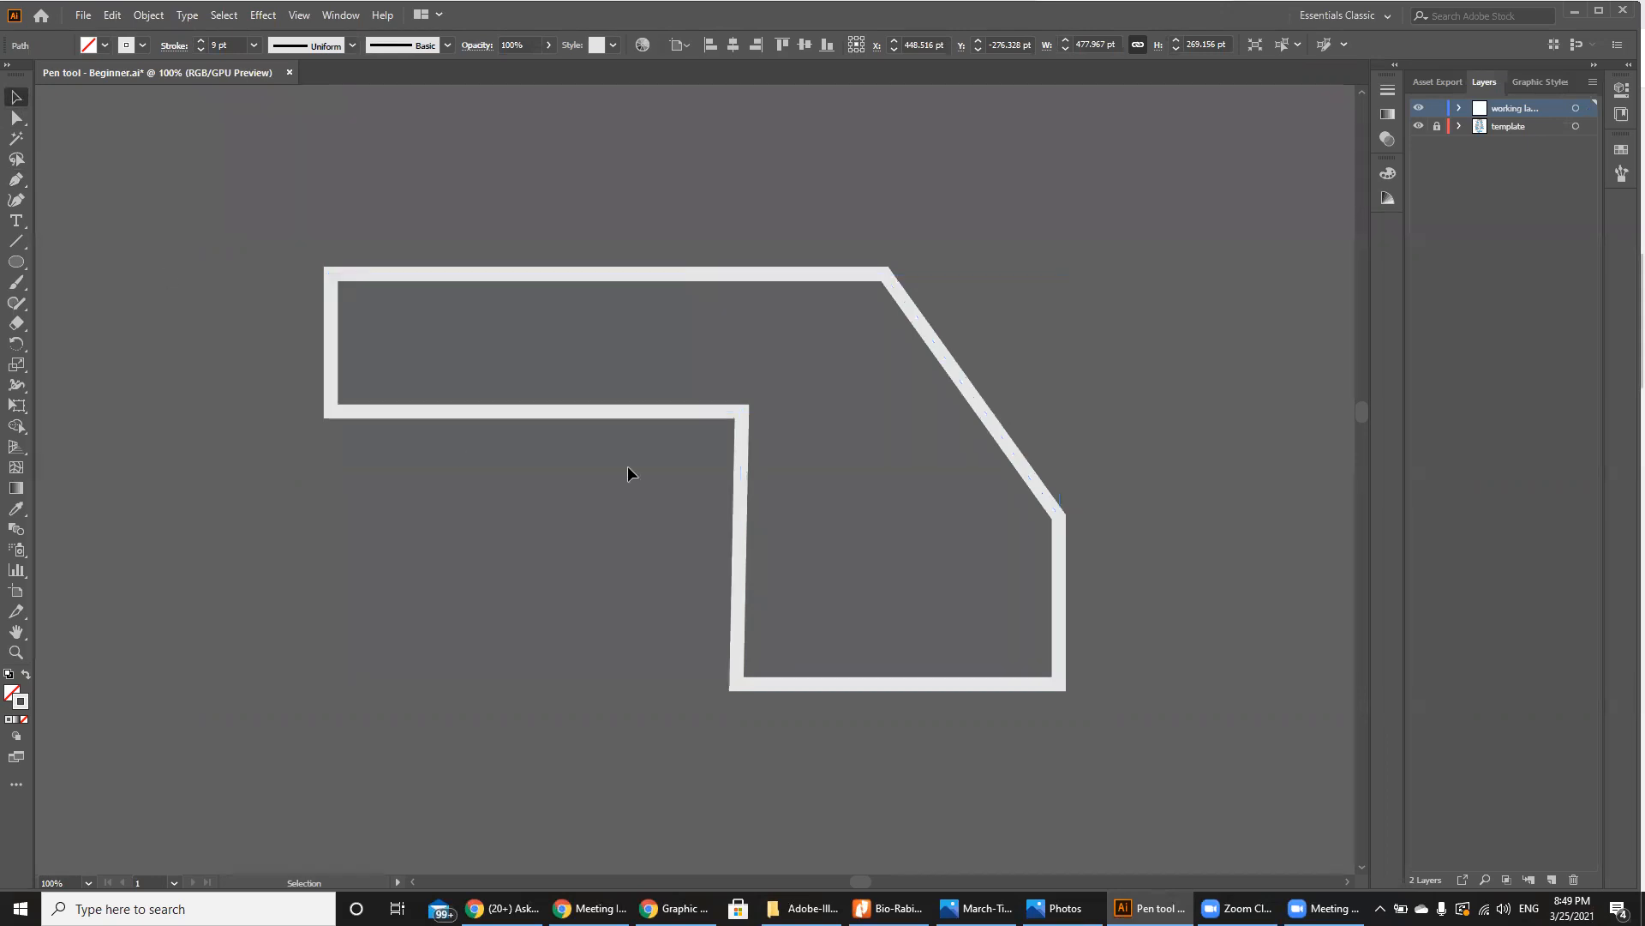
pyautogui.click(743, 424)
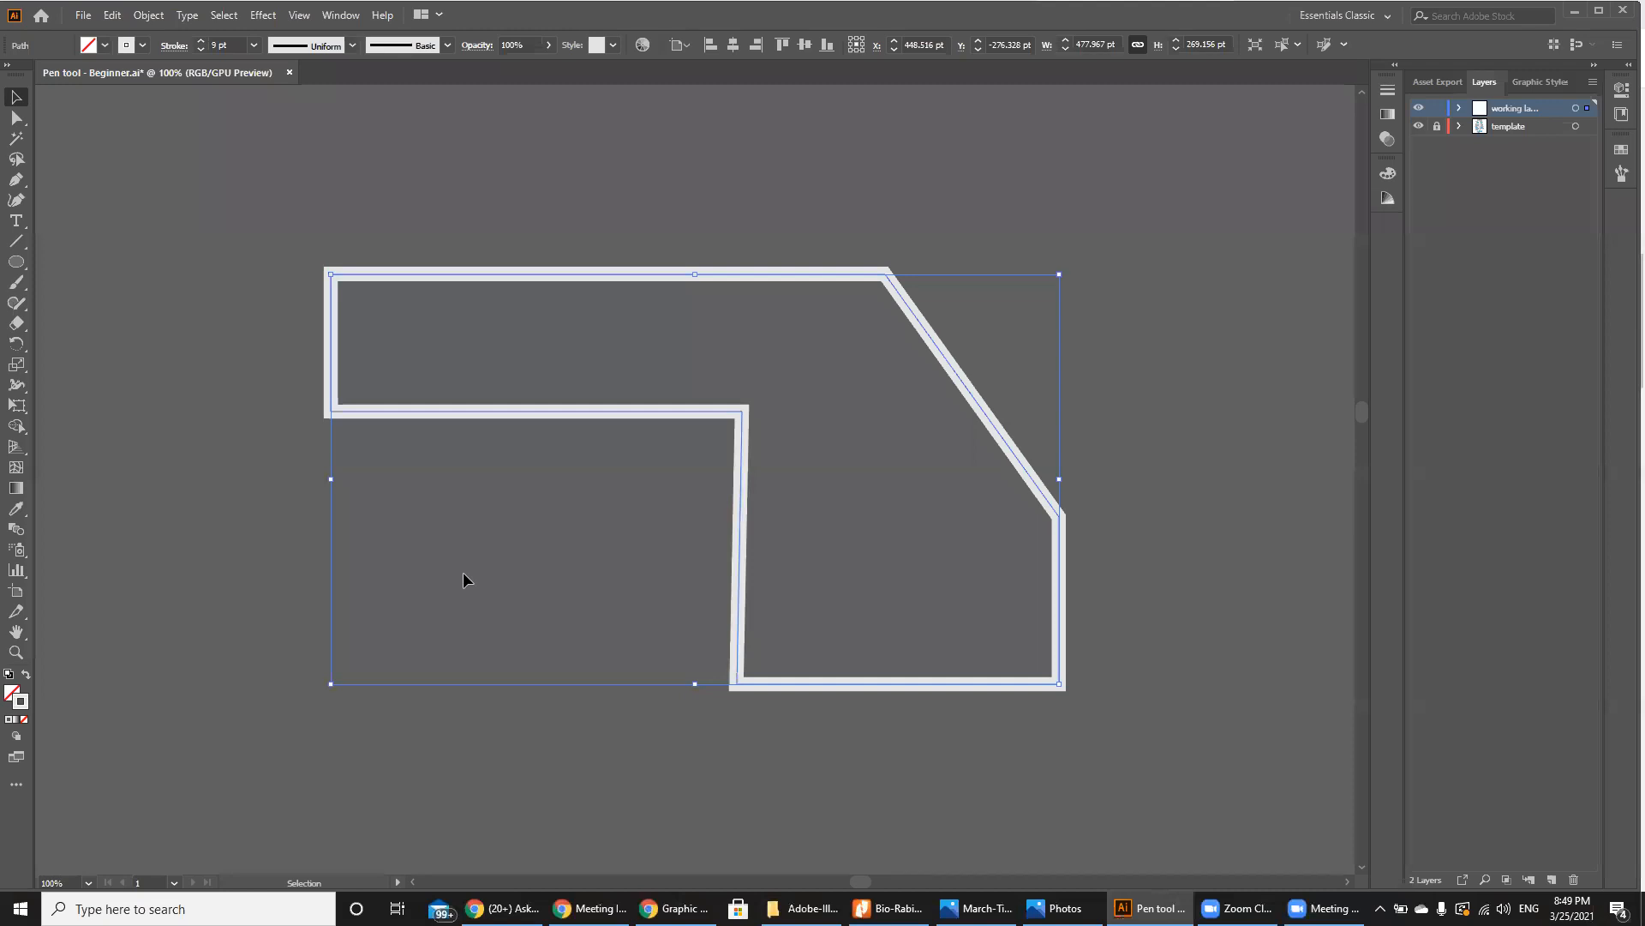
pyautogui.moveTo(739, 600); pyautogui.dragTo(640, 525)
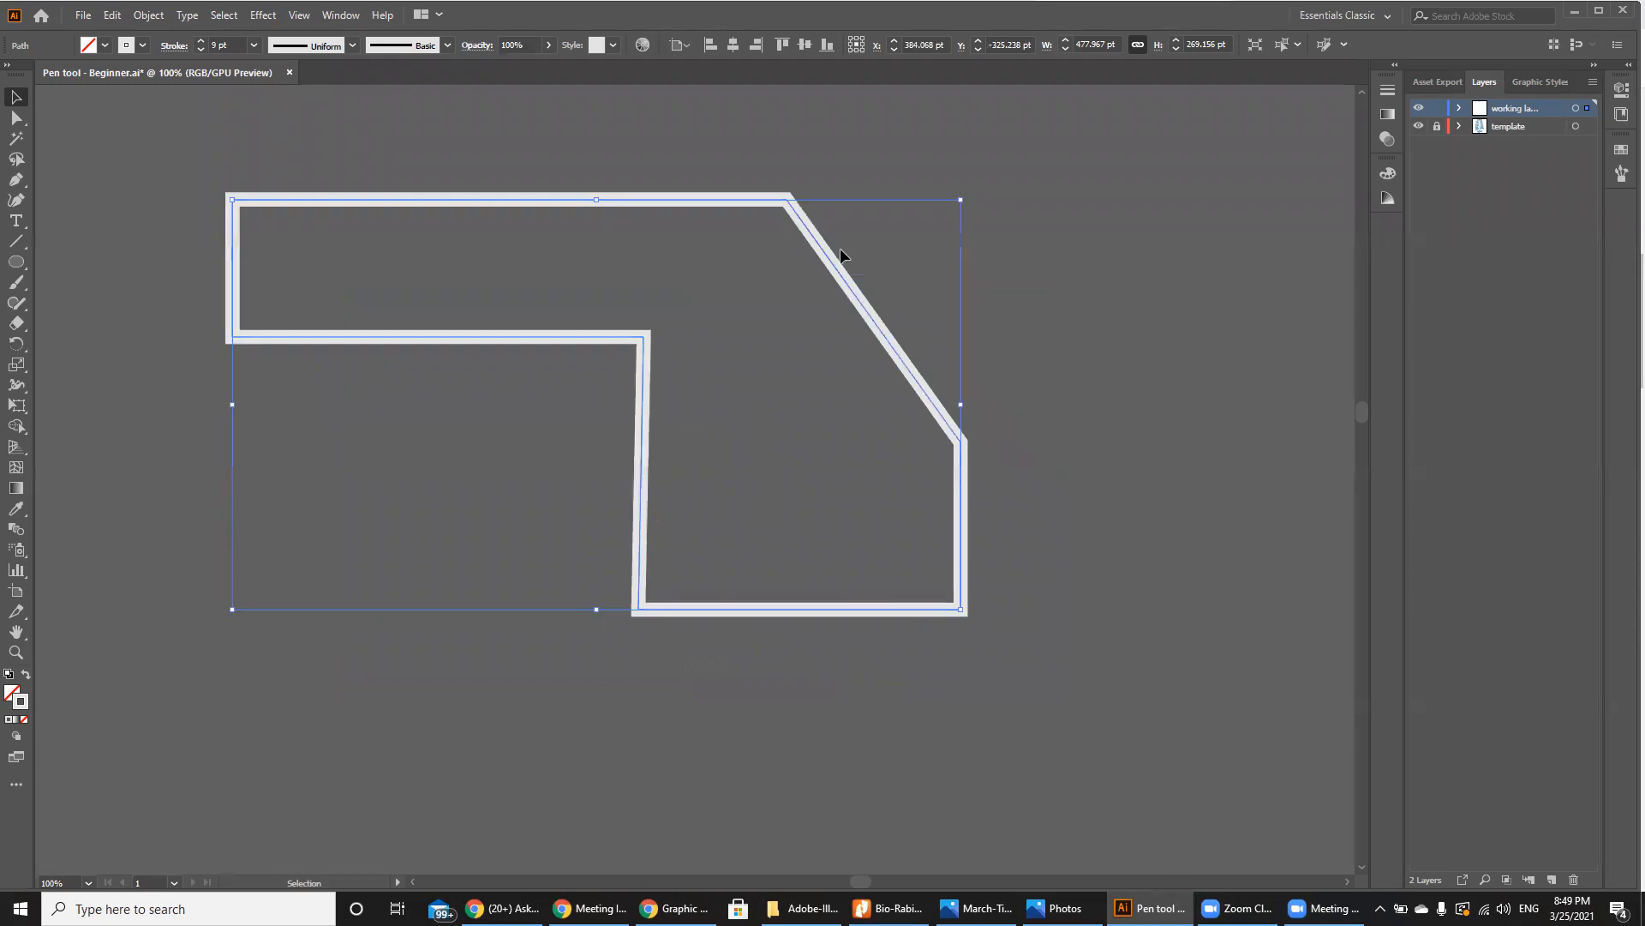
# Step: Try scaling the closed shape down from its upper-right corner, and undo the scaling
pyautogui.moveTo(961, 199); pyautogui.dragTo(773, 346)
pyautogui.hotkey('ctrl', 'z')
# Step: Using Direct Selection, move the middle anchor of the shape's right vertical side outward to about X 701.7, Y -265.5 pt
pyautogui.click(15, 119)
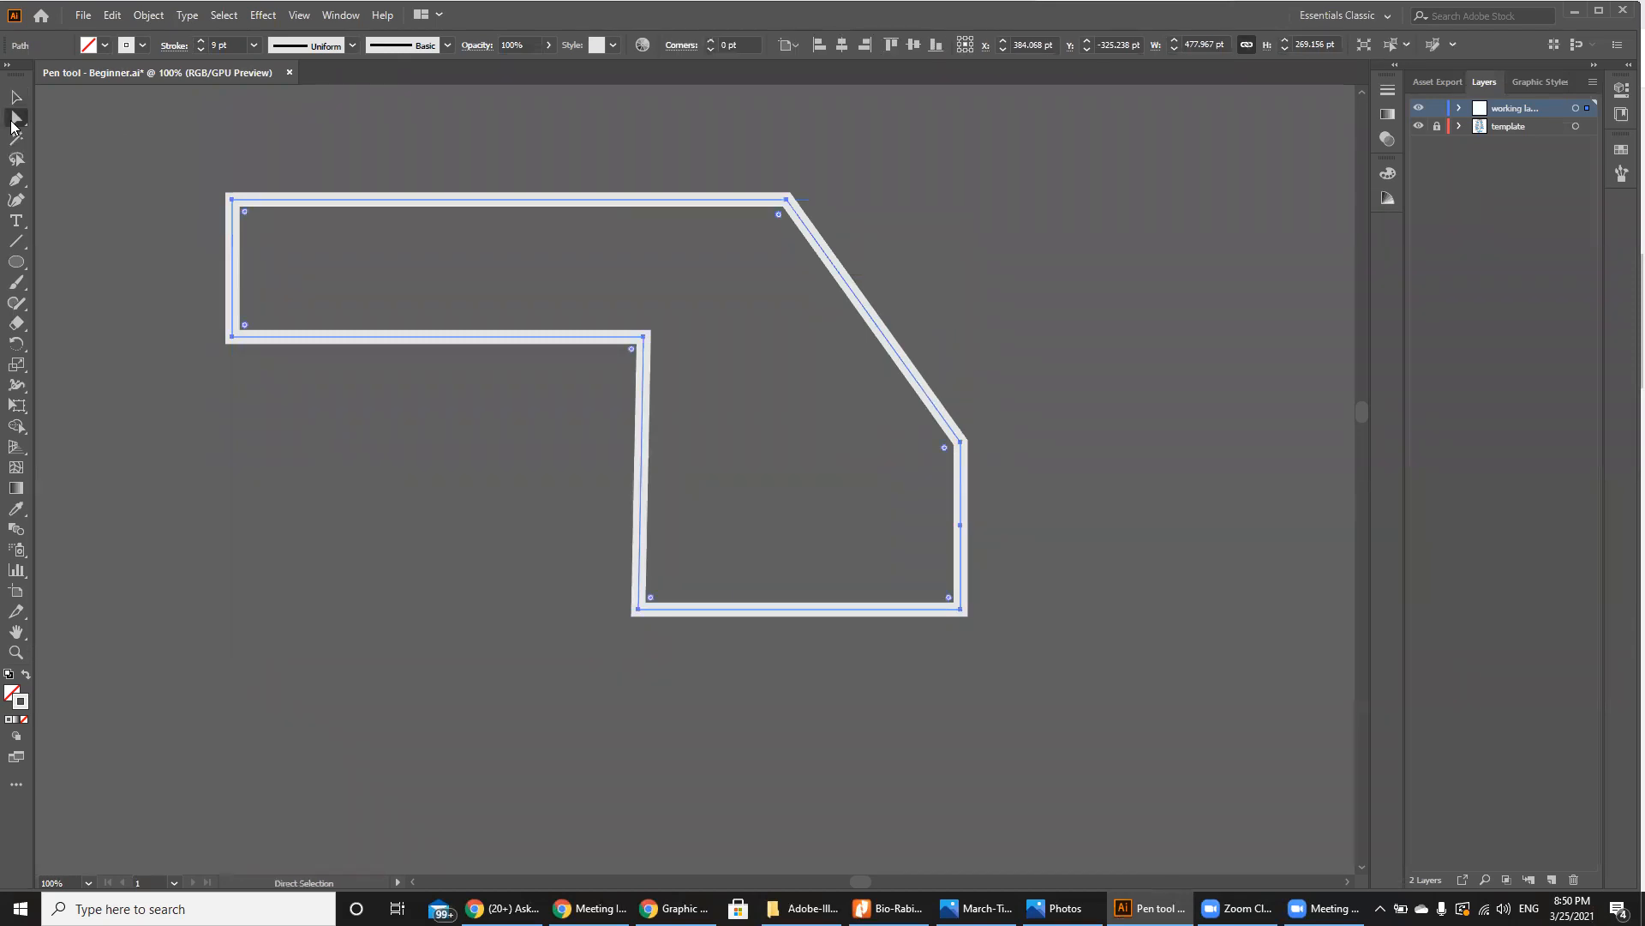
pyautogui.click(961, 525)
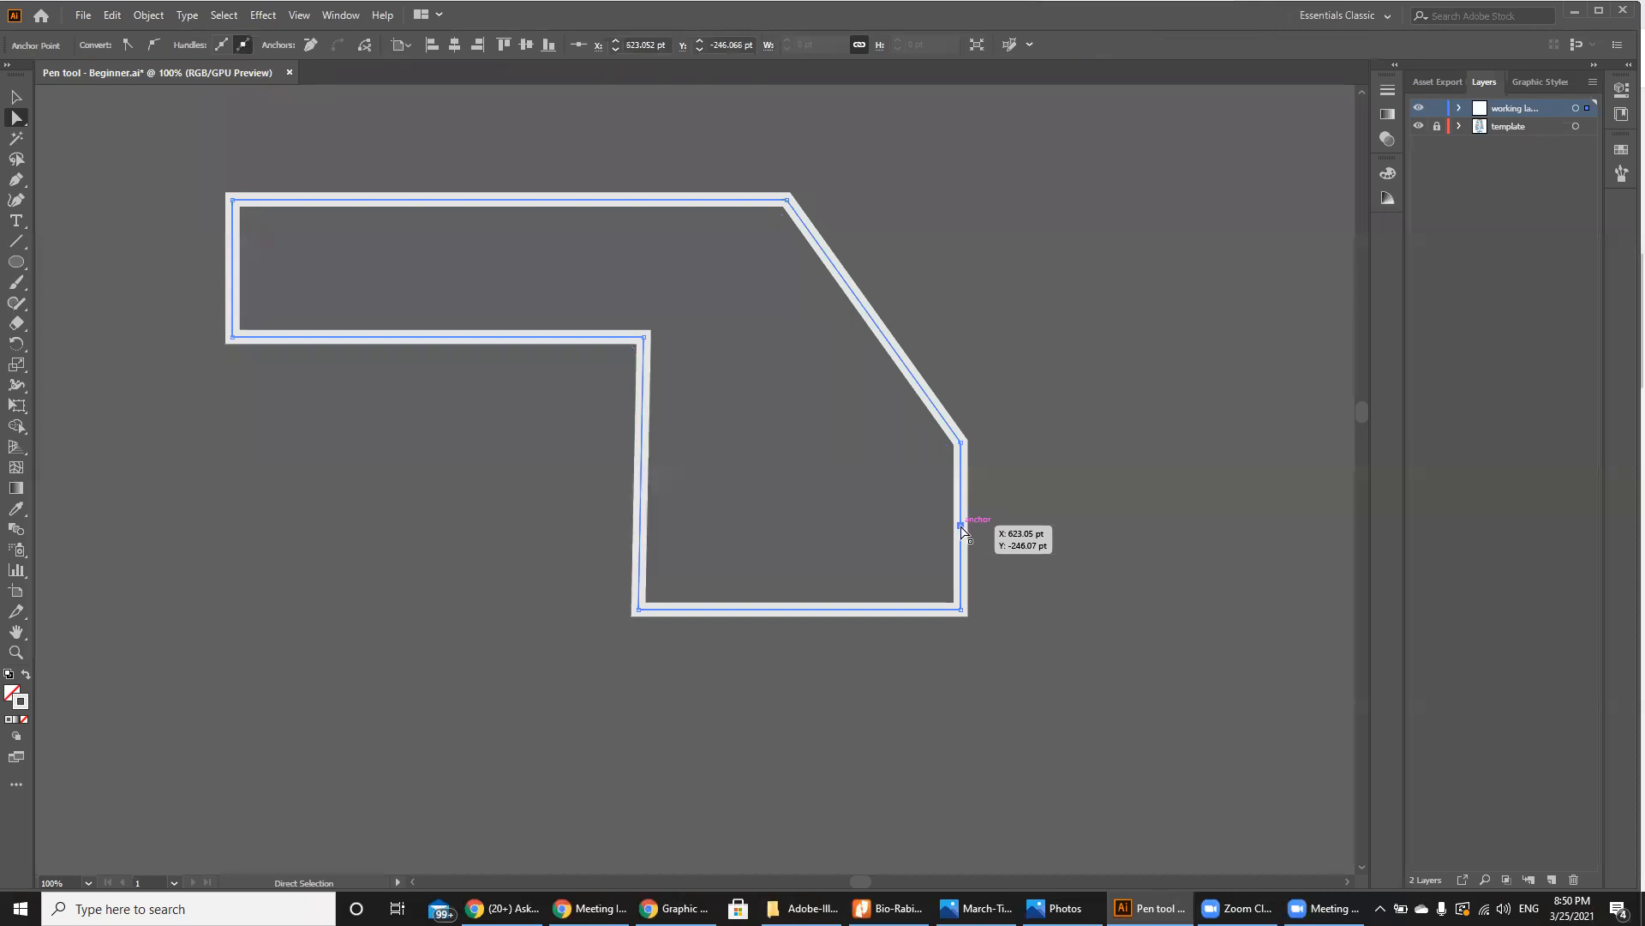
pyautogui.moveTo(961, 525)
pyautogui.mouseDown()
pyautogui.moveTo(865, 535)
pyautogui.moveTo(783, 414)
pyautogui.moveTo(731, 553)
pyautogui.moveTo(969, 531)
pyautogui.mouseUp()
pyautogui.moveTo(971, 531); pyautogui.dragTo(1106, 495)
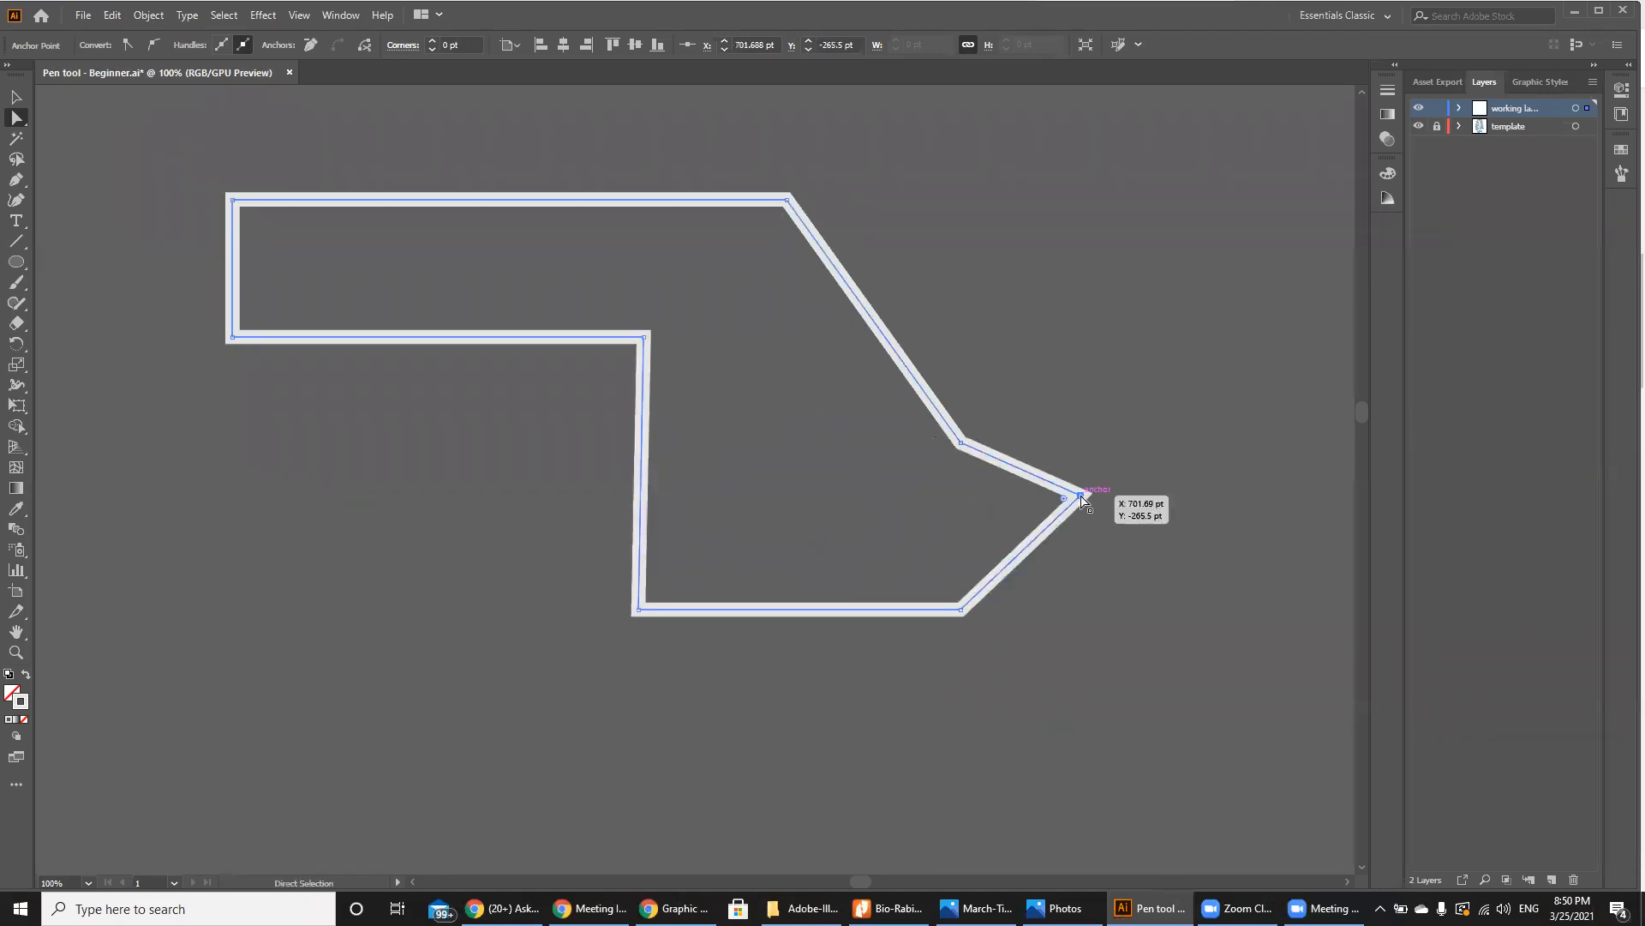
# Step: Undo the last moves of the middle anchor on the shape's right side
pyautogui.hotkey('ctrl', 'z')
pyautogui.hotkey('ctrl', 'z')
pyautogui.hotkey('ctrl', 'z')
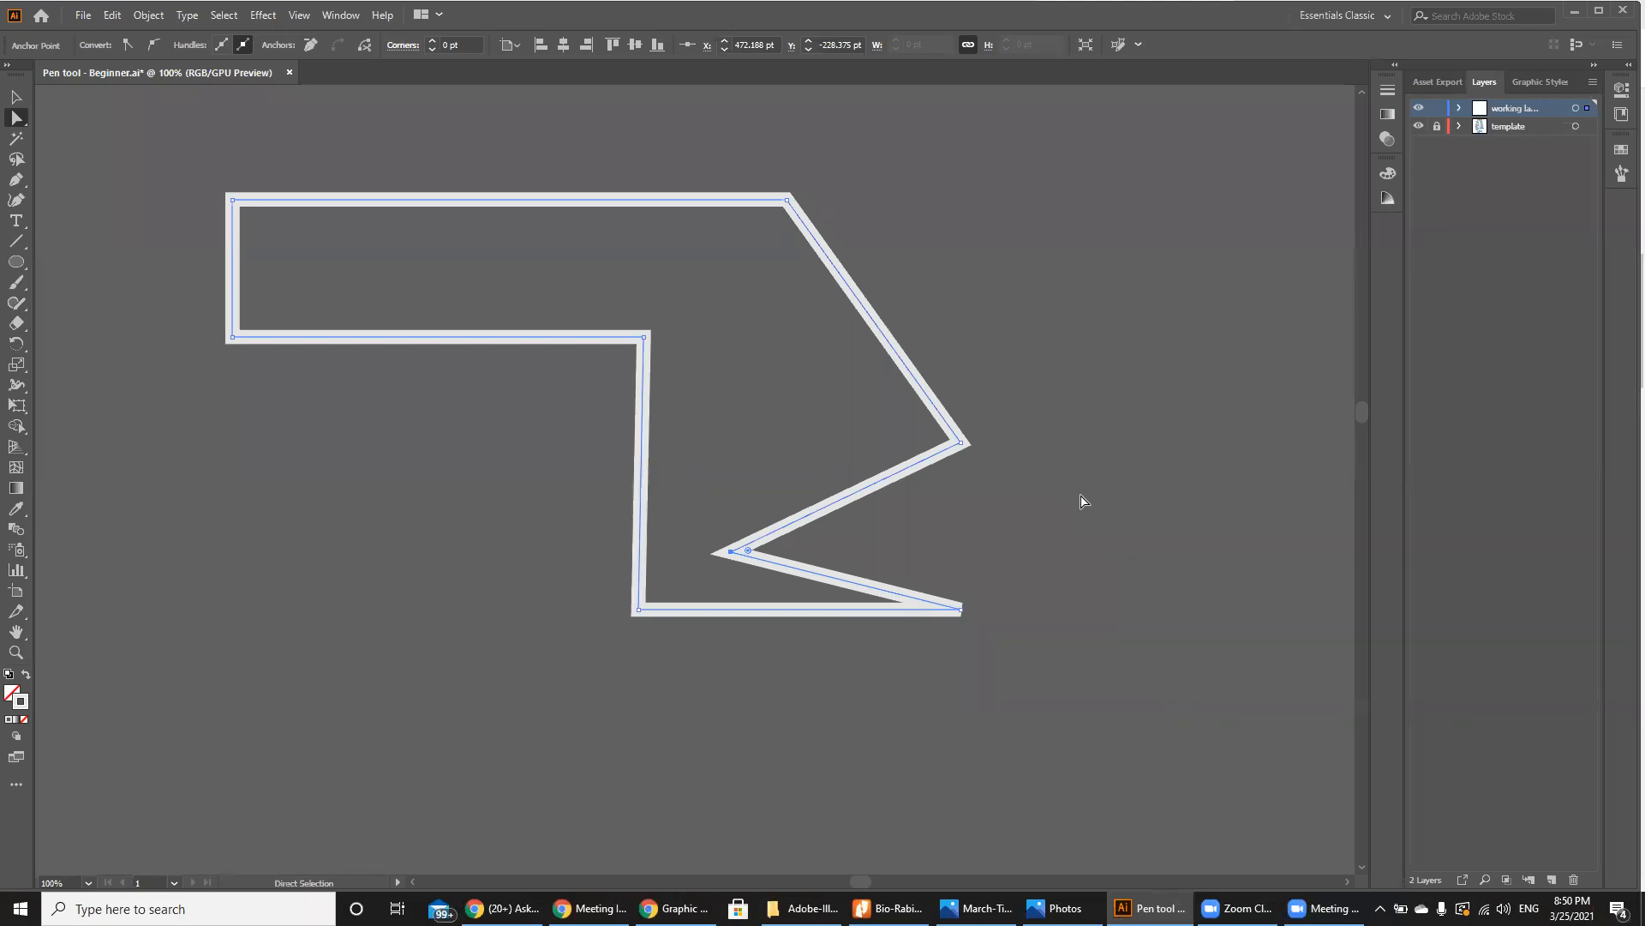
# Step: Select the practice shape with the Selection tool and delete it entirely from the area above the artboard
pyautogui.press('ctrl')
pyautogui.hotkey('ctrl', '-')
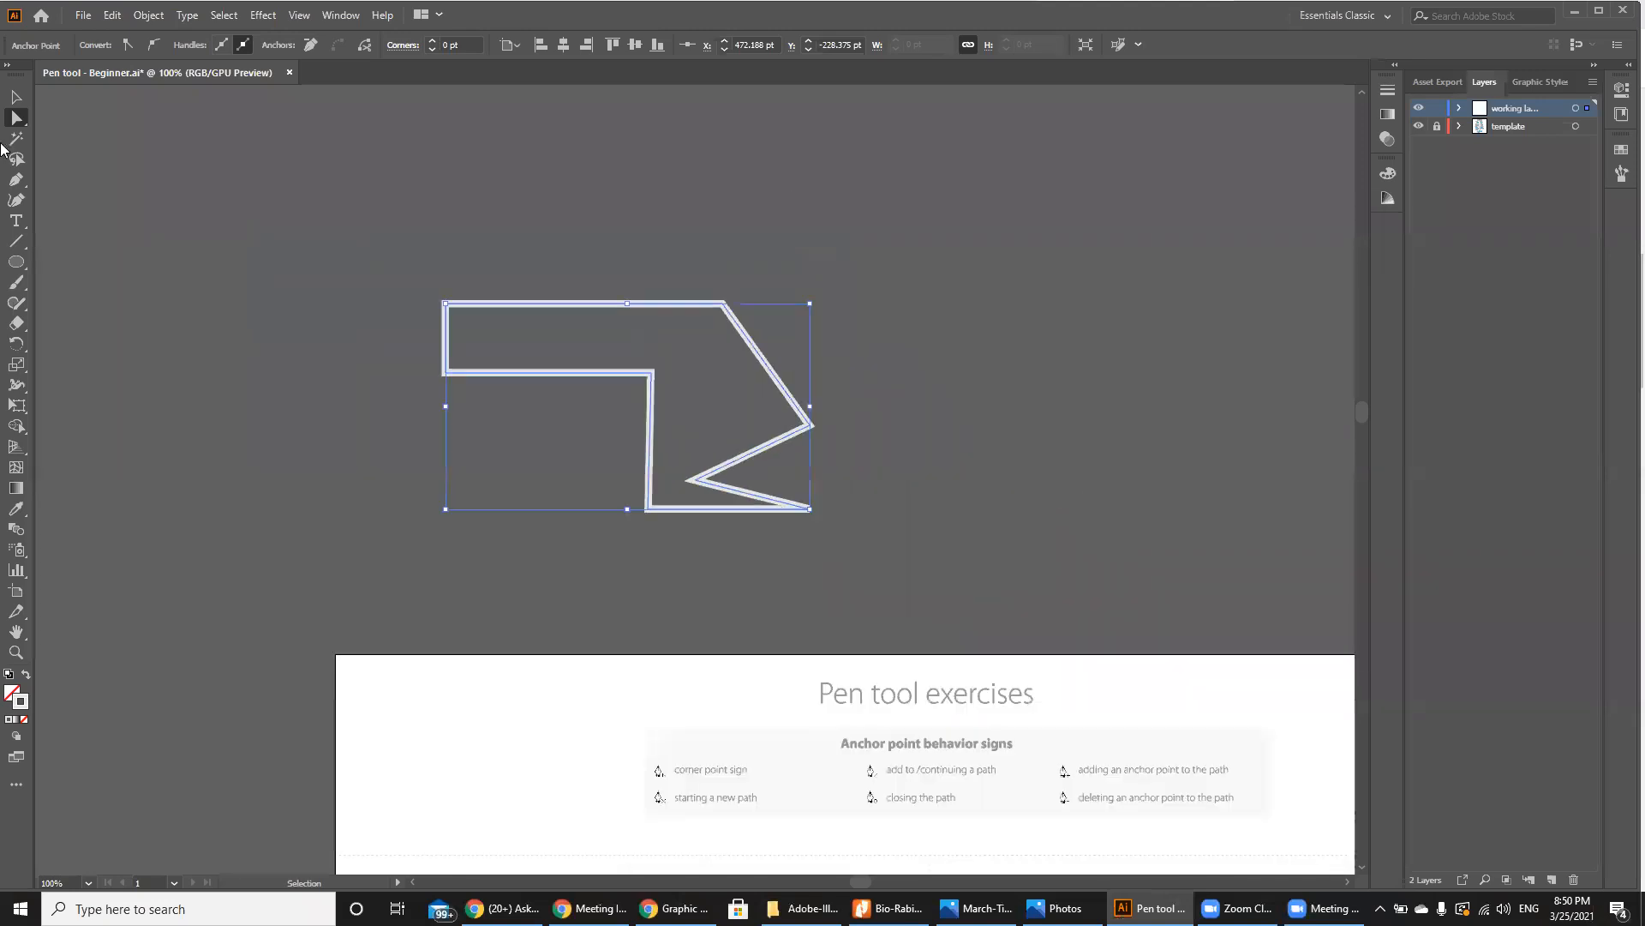
pyautogui.click(18, 101)
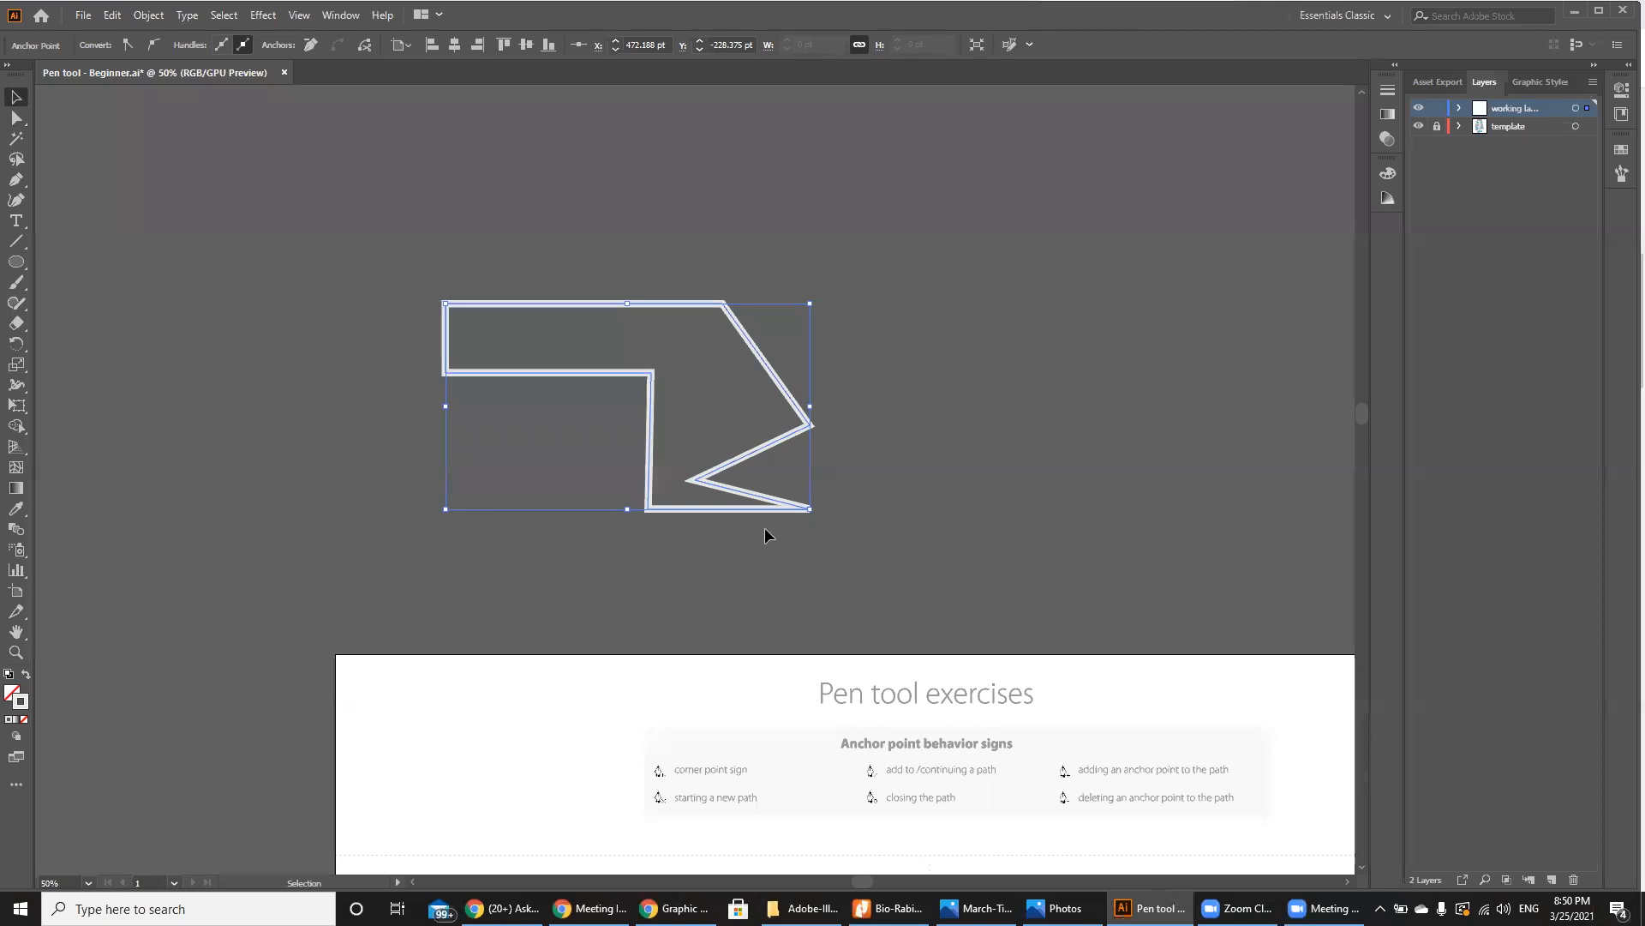
pyautogui.press('Delete')
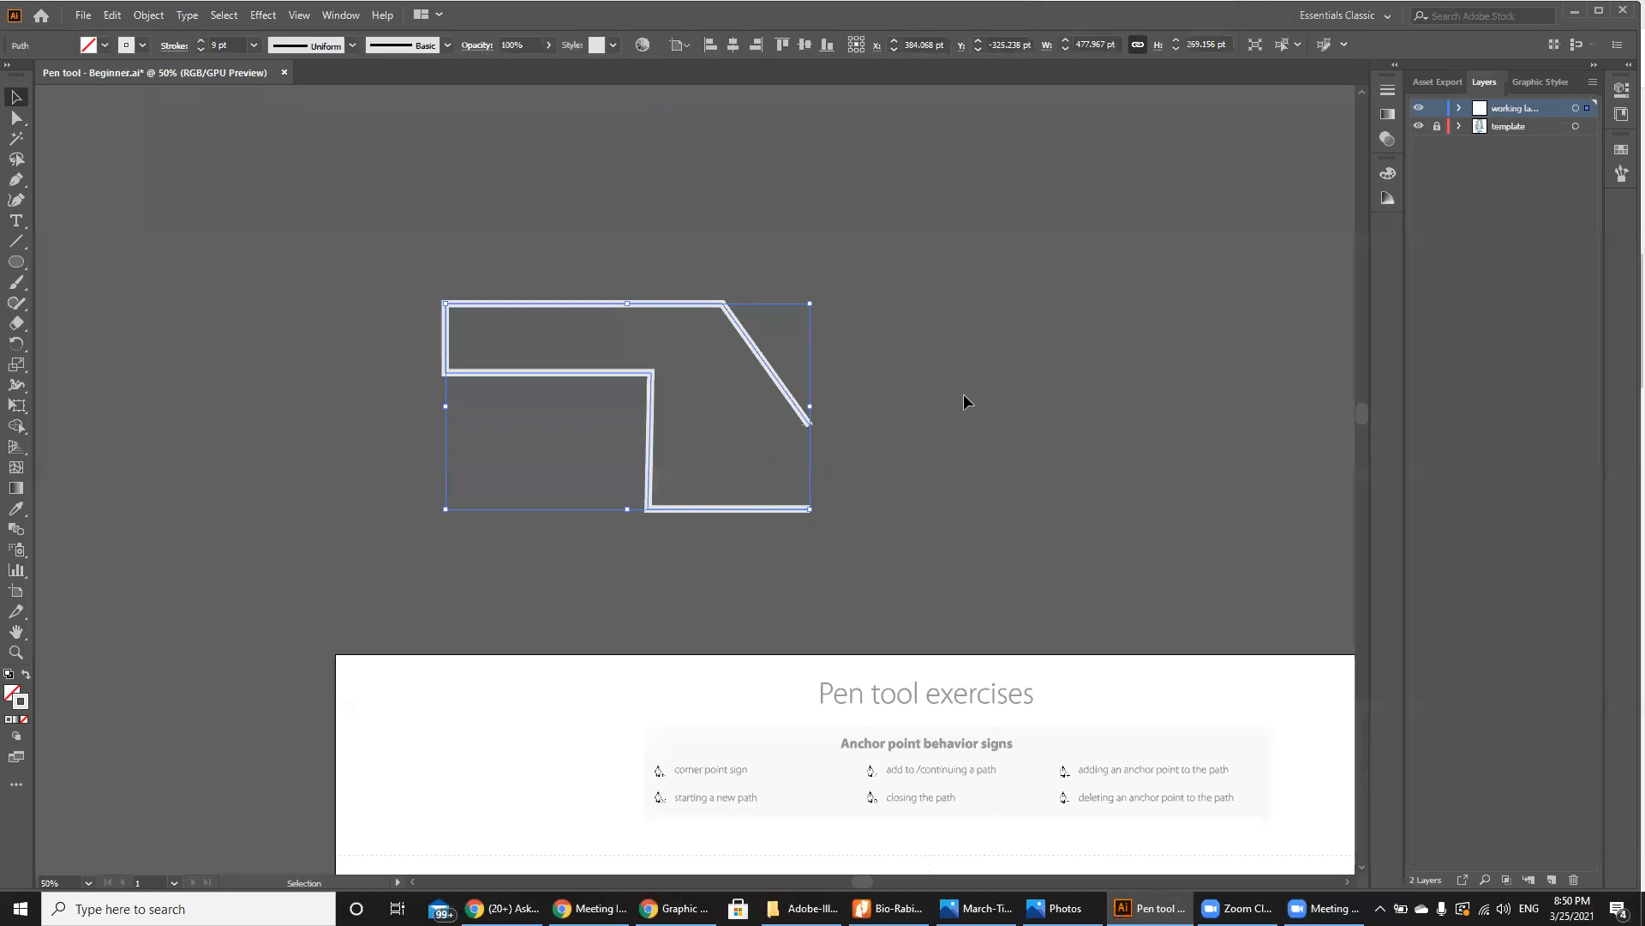
pyautogui.press('Delete')
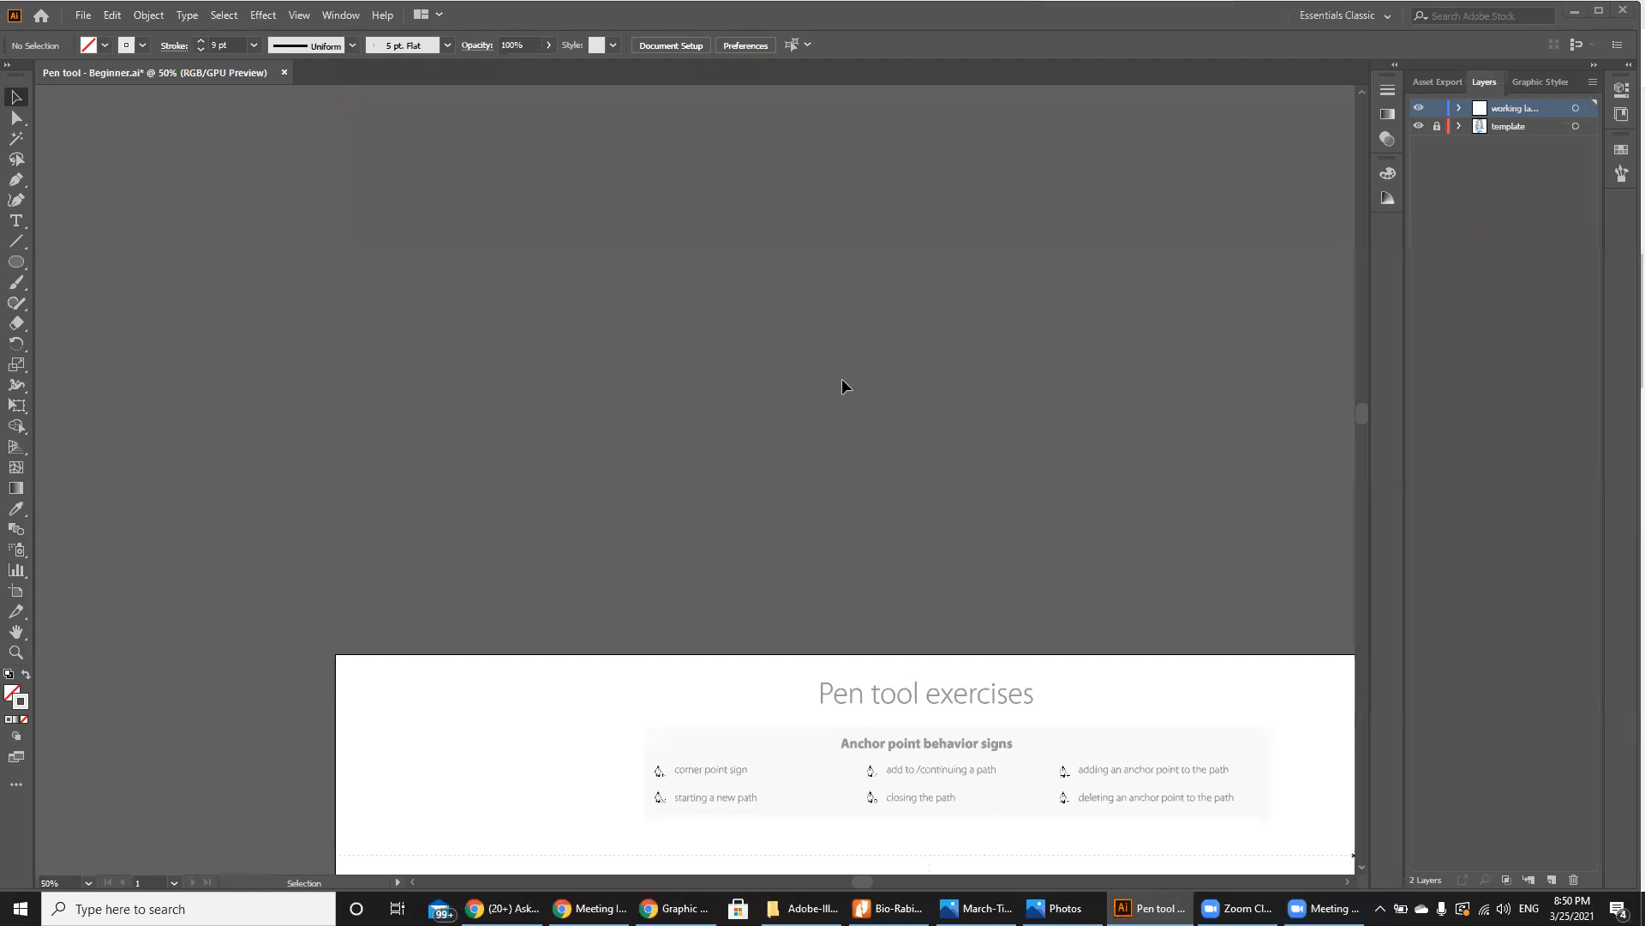
# Step: Start tracing the Straight lines star with the Pen tool, placing straight-segment anchors at points 1 through 5
pyautogui.scroll(-5, 841, 378)
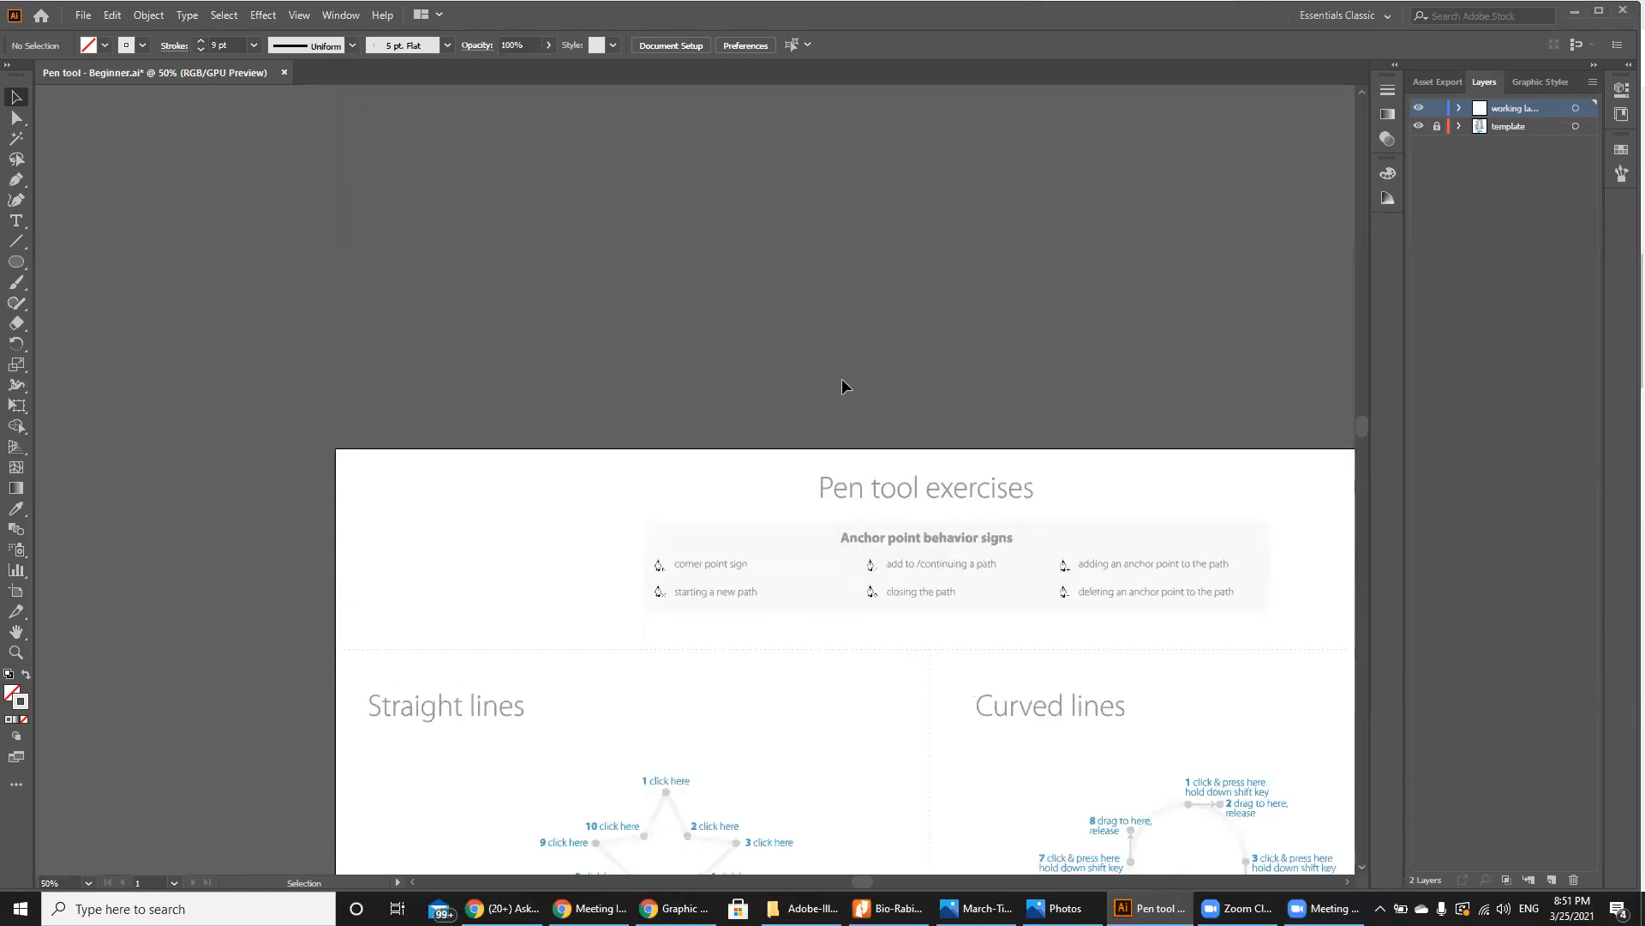
pyautogui.scroll(-3, 842, 378)
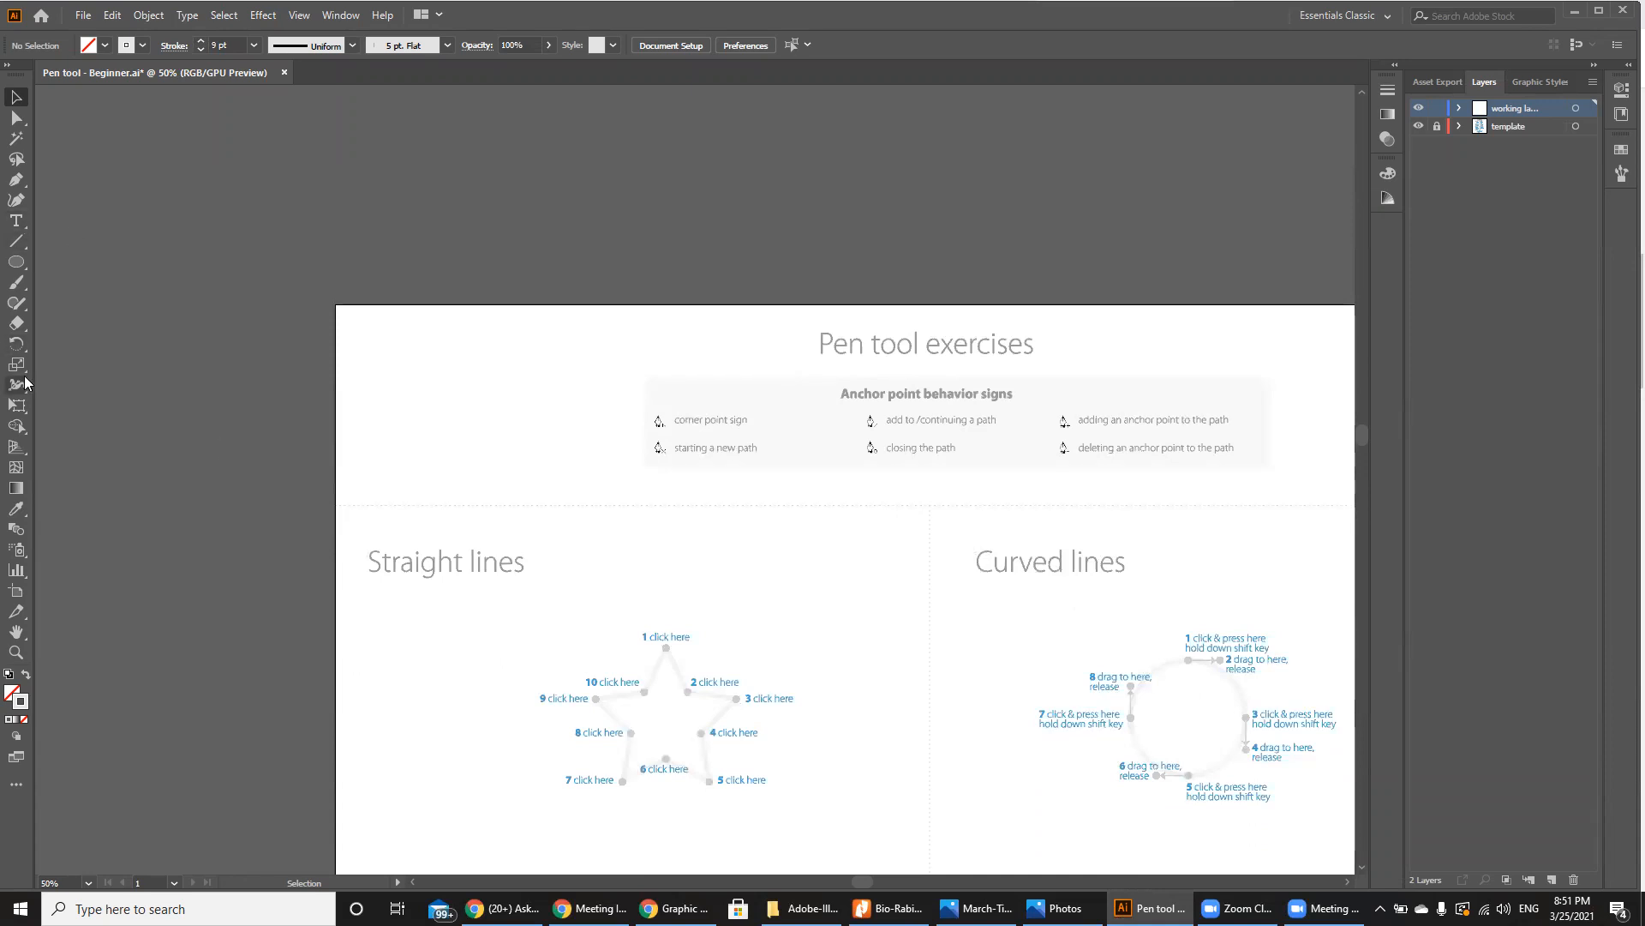
pyautogui.press('p')
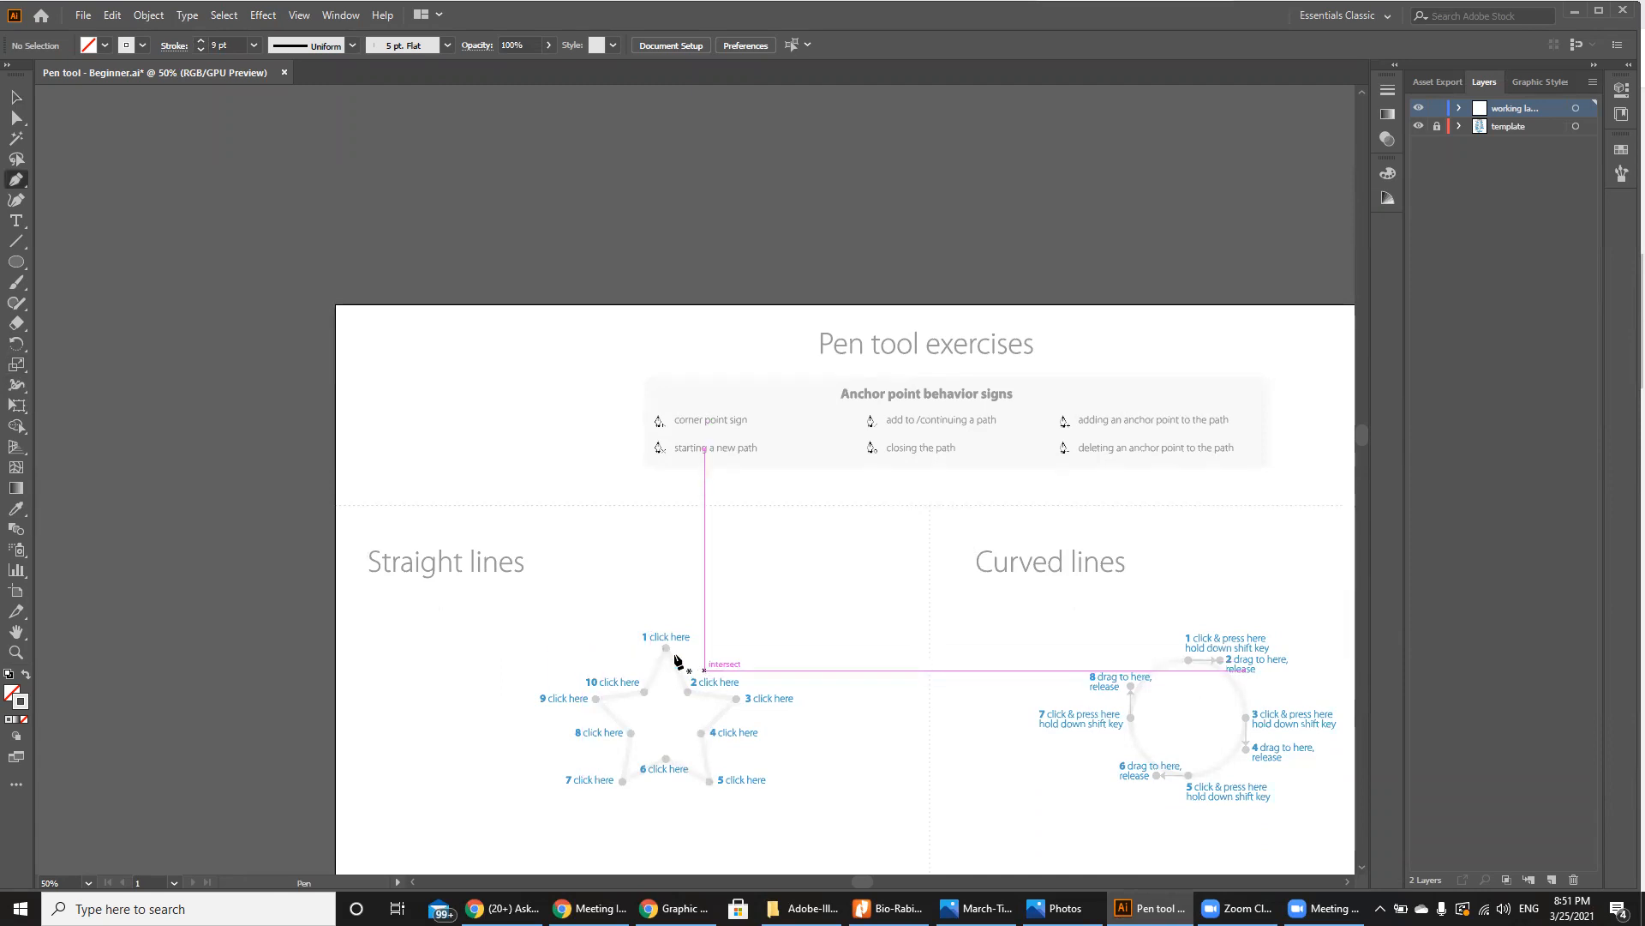
pyautogui.click(667, 649)
pyautogui.click(689, 691)
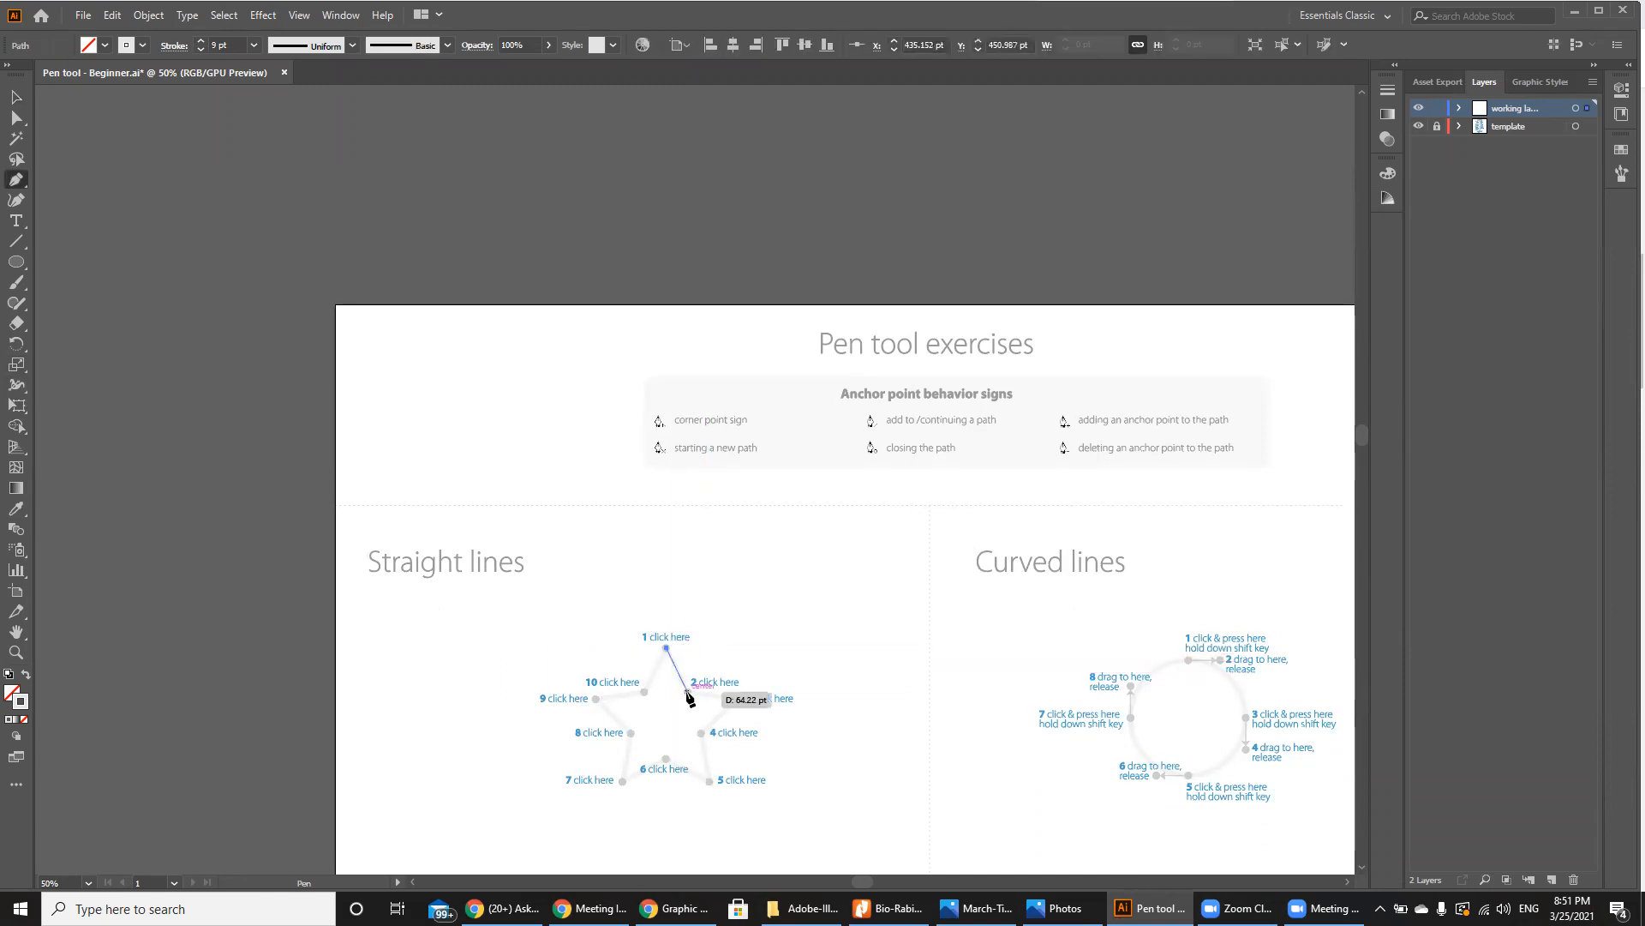
pyautogui.click(735, 699)
pyautogui.click(701, 733)
pyautogui.click(710, 782)
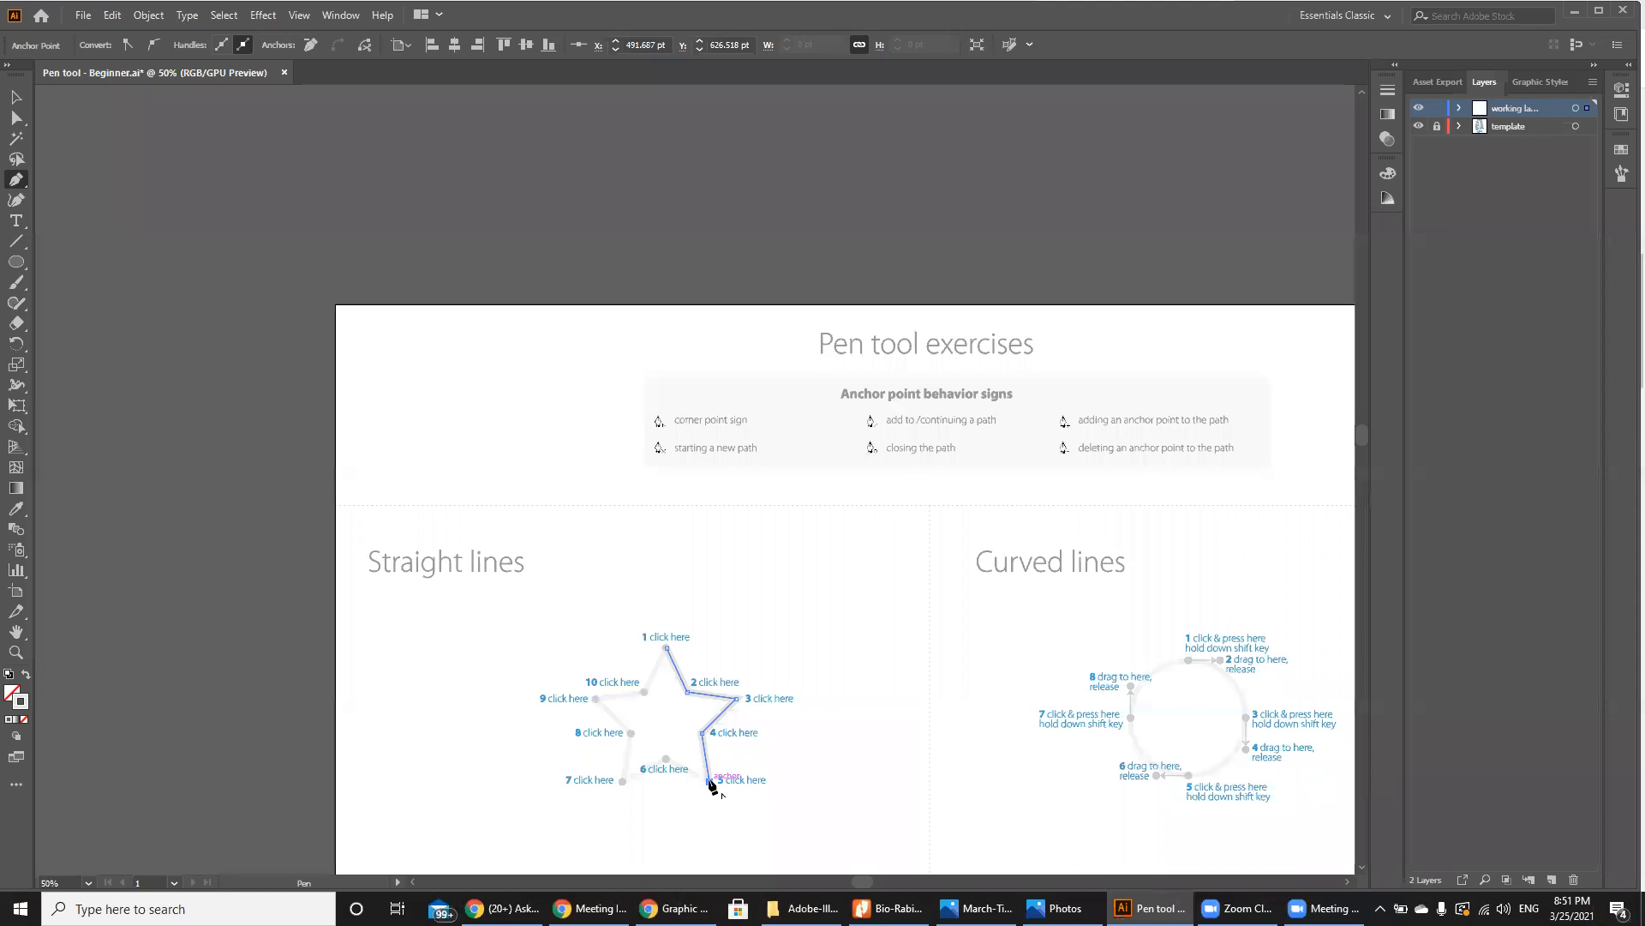
# Step: Continue the star path through points 6 to 10 and close it at point 1
pyautogui.click(666, 759)
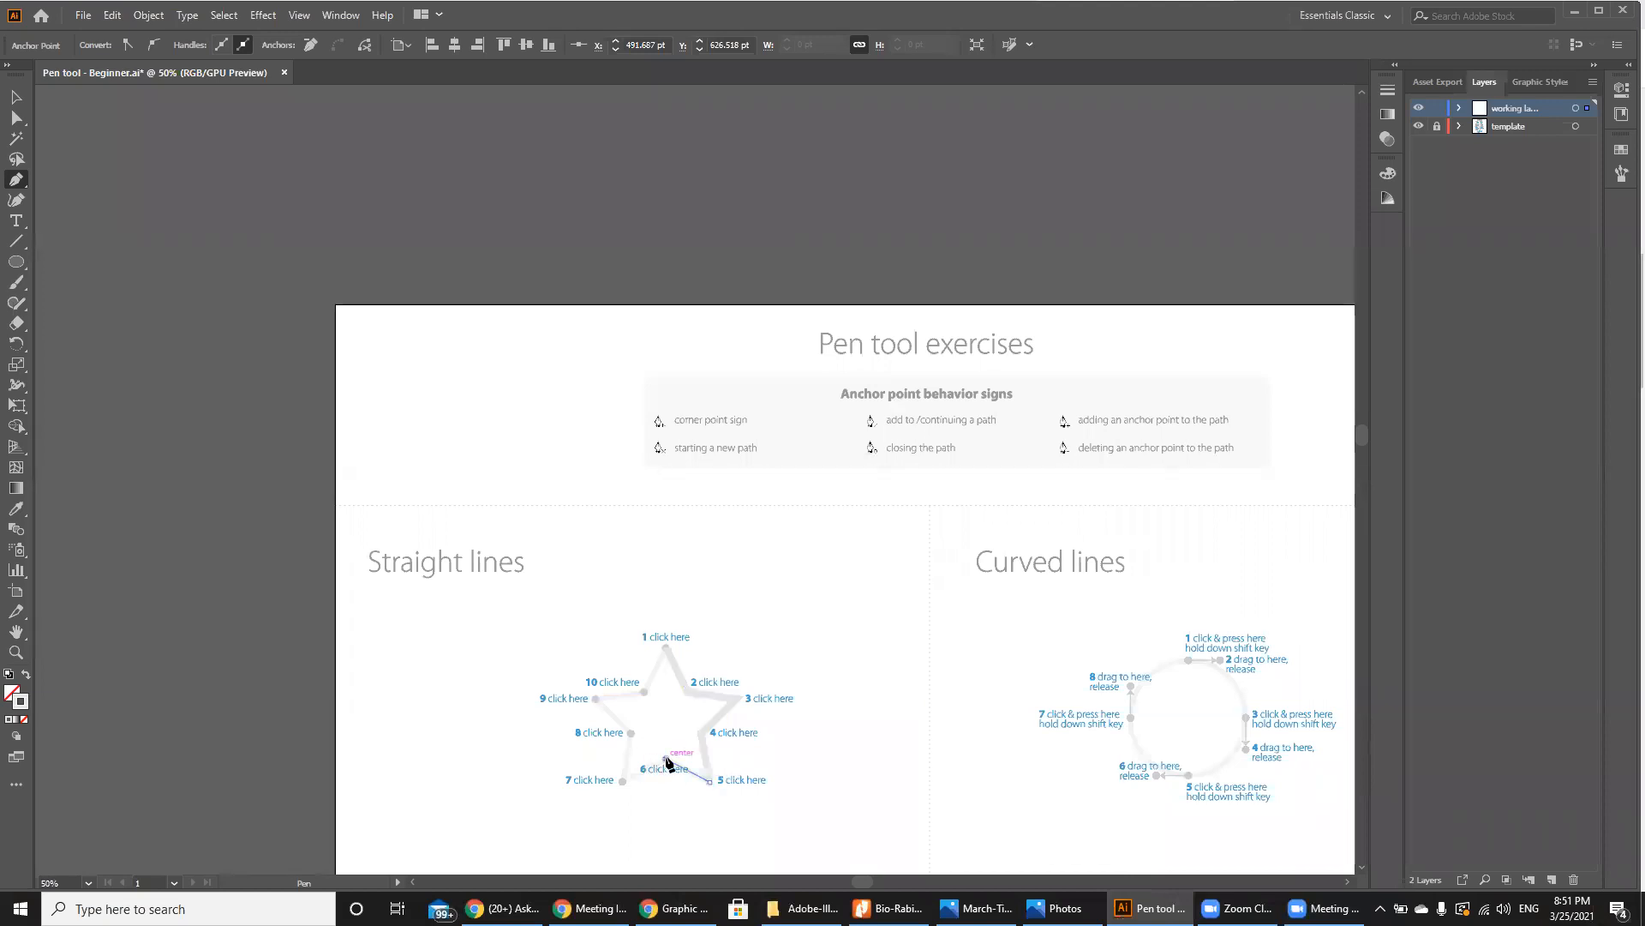
pyautogui.click(622, 780)
pyautogui.click(630, 732)
pyautogui.click(595, 699)
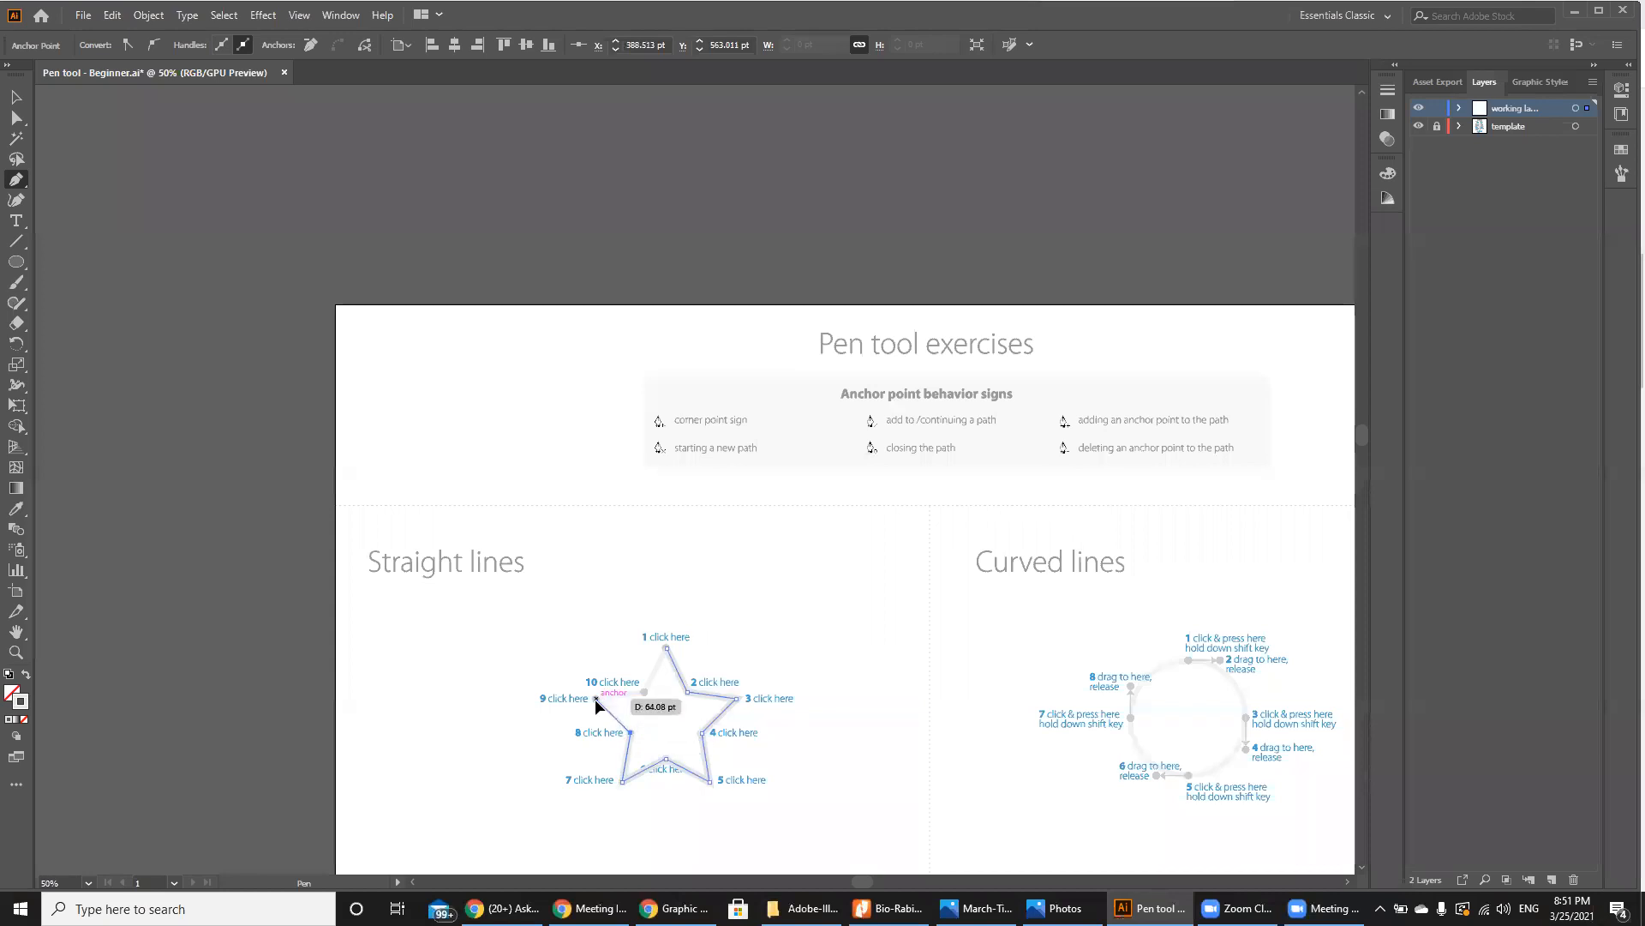
pyautogui.click(645, 692)
pyautogui.click(666, 648)
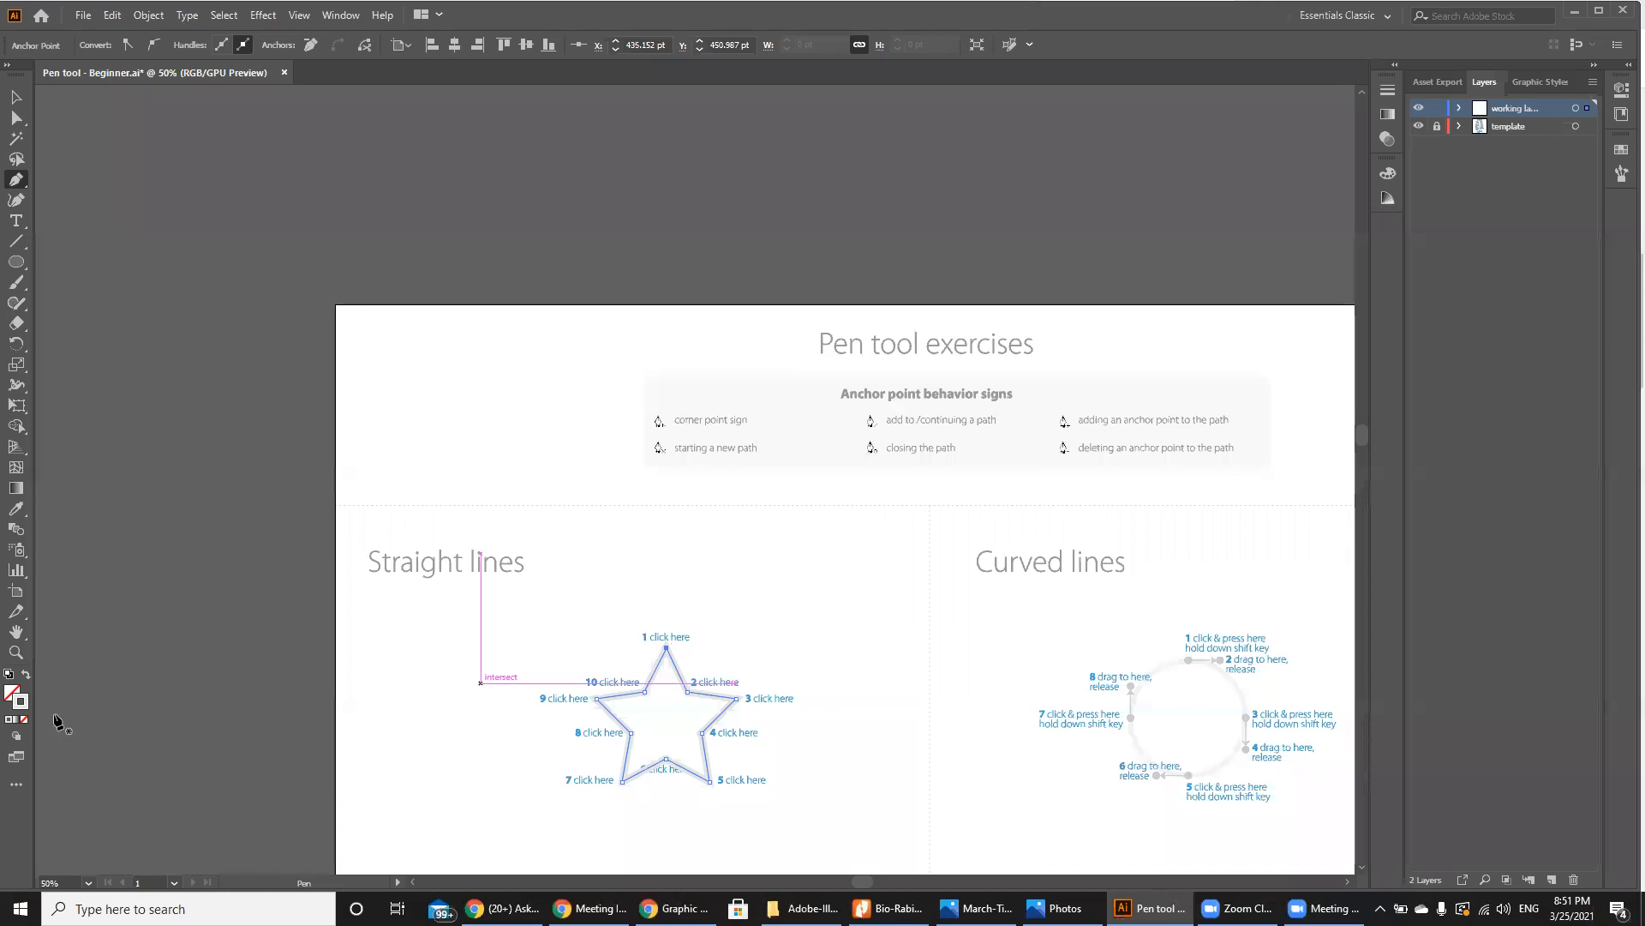
# Step: Set the star's stroke colour to crimson, #ce0f4e
pyautogui.doubleClick(20, 706)
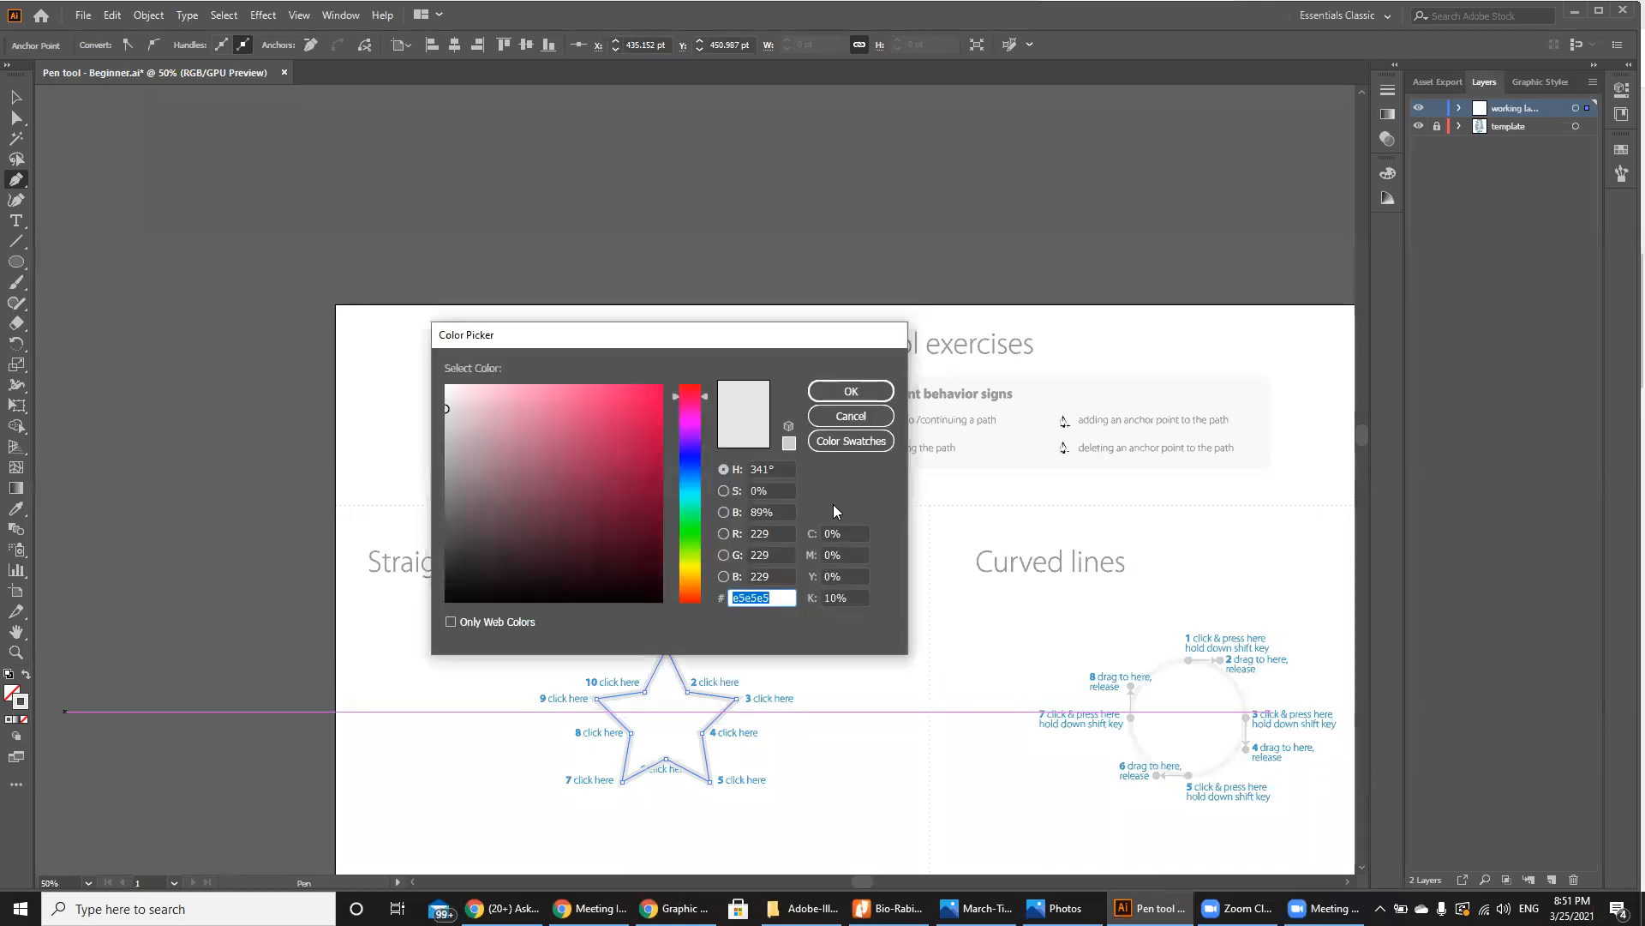
pyautogui.moveTo(752, 335); pyautogui.dragTo(1185, 259)
pyautogui.click(1081, 348)
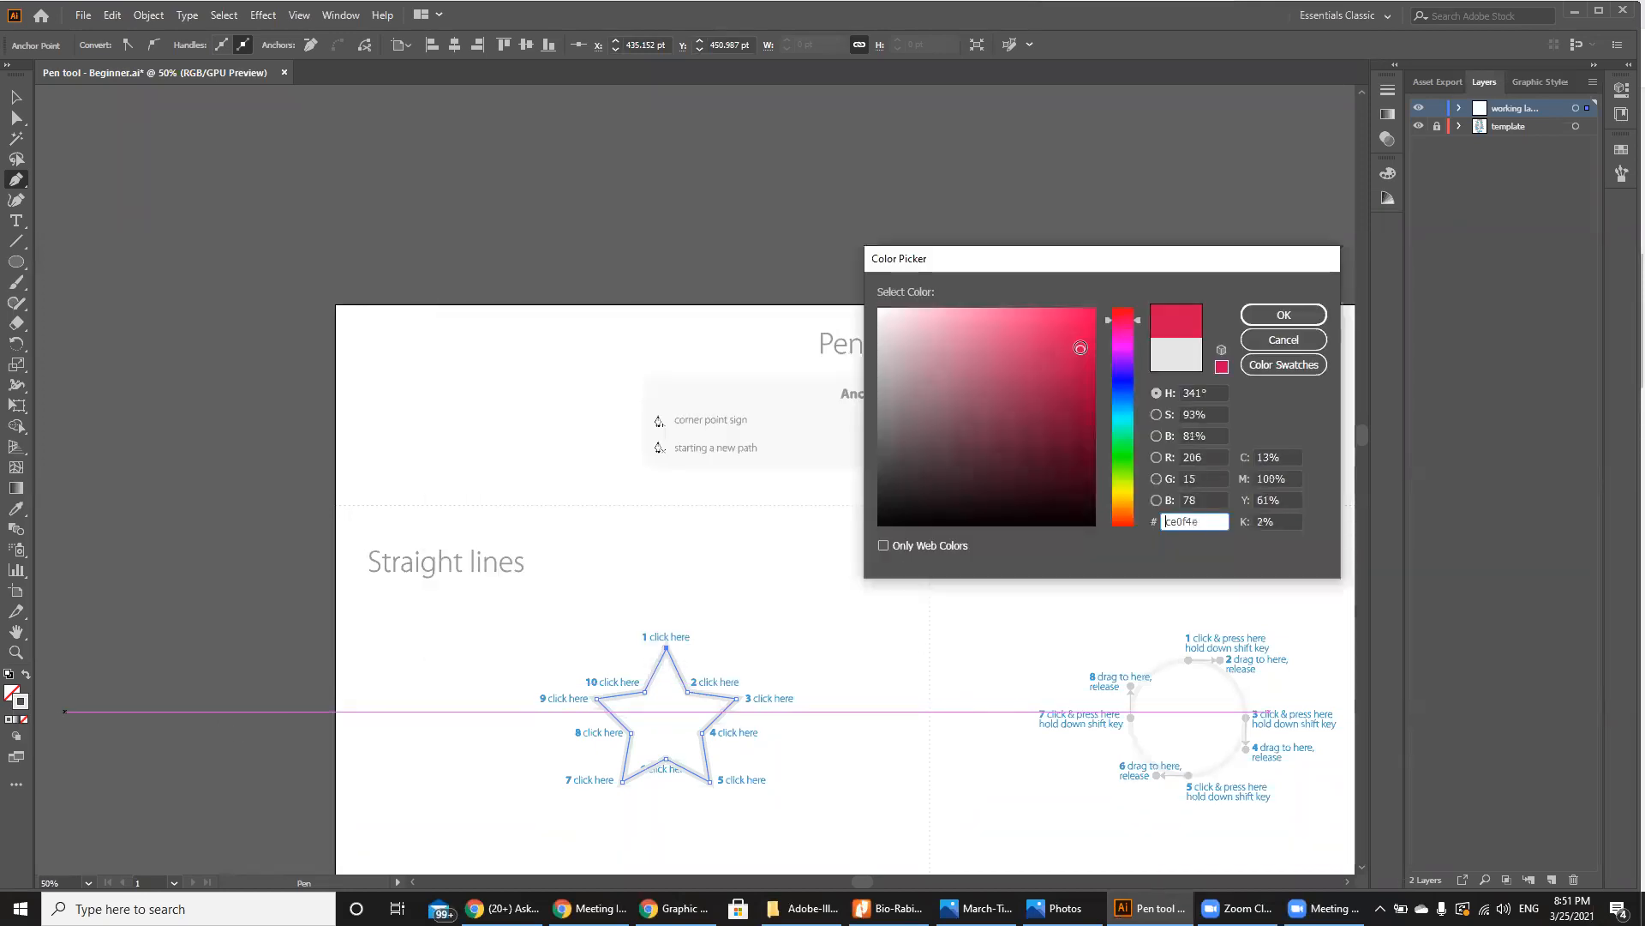
pyautogui.press('Return')
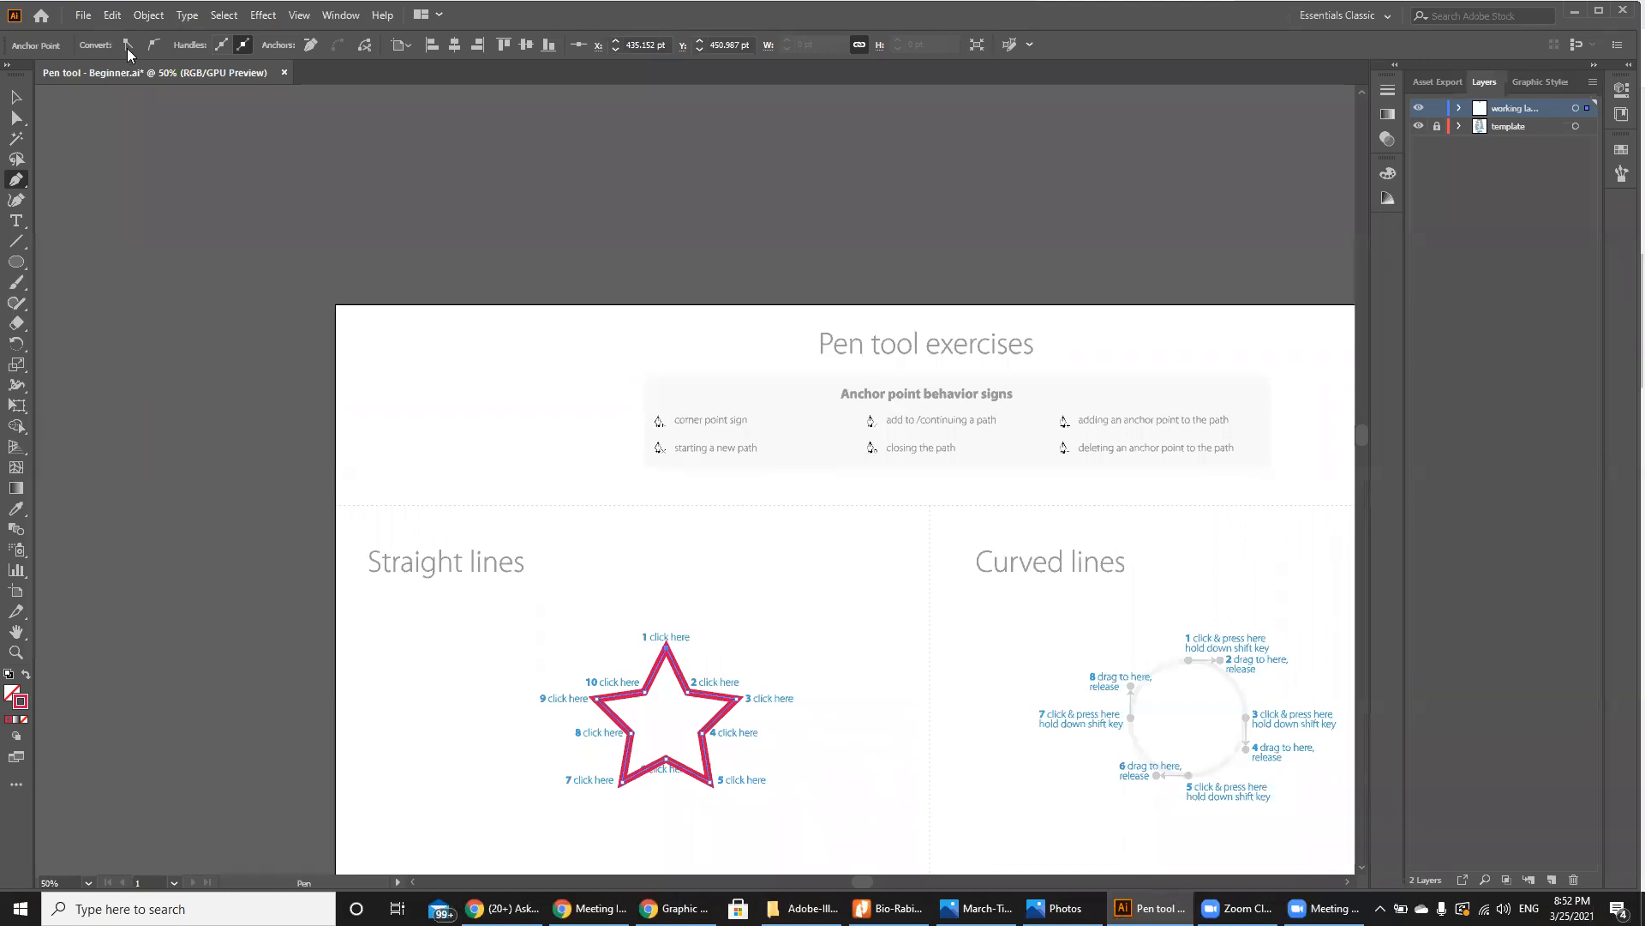
# Step: Set the star's stroke weight to 2 pt in the Stroke settings and deselect the star
pyautogui.click(331, 24)
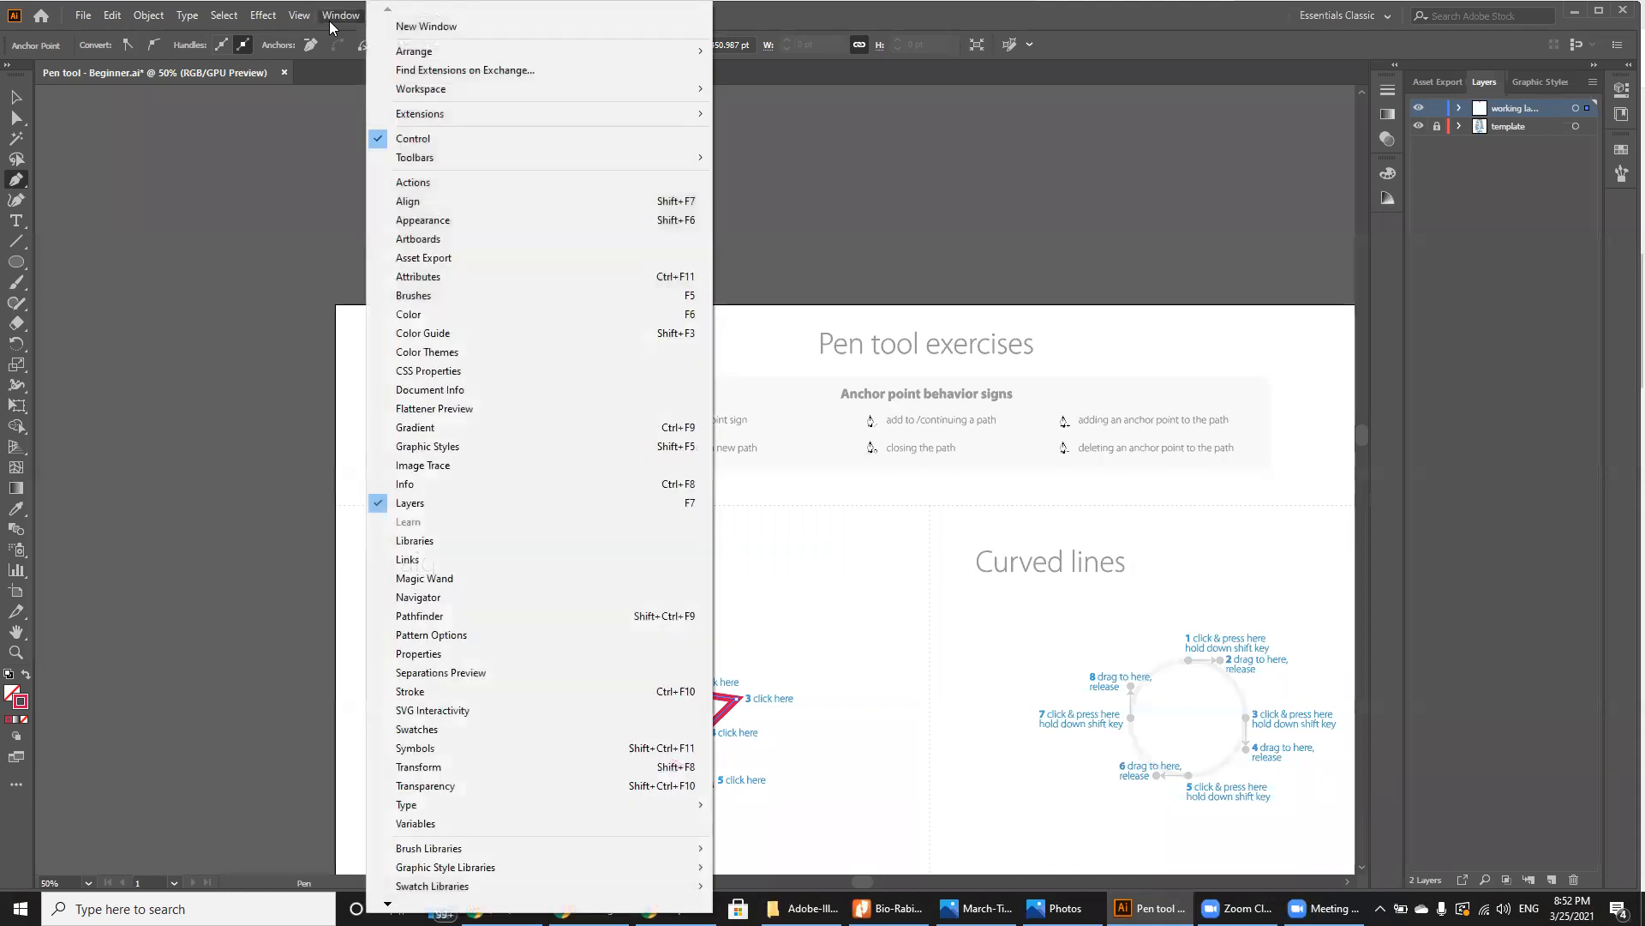
pyautogui.click(406, 695)
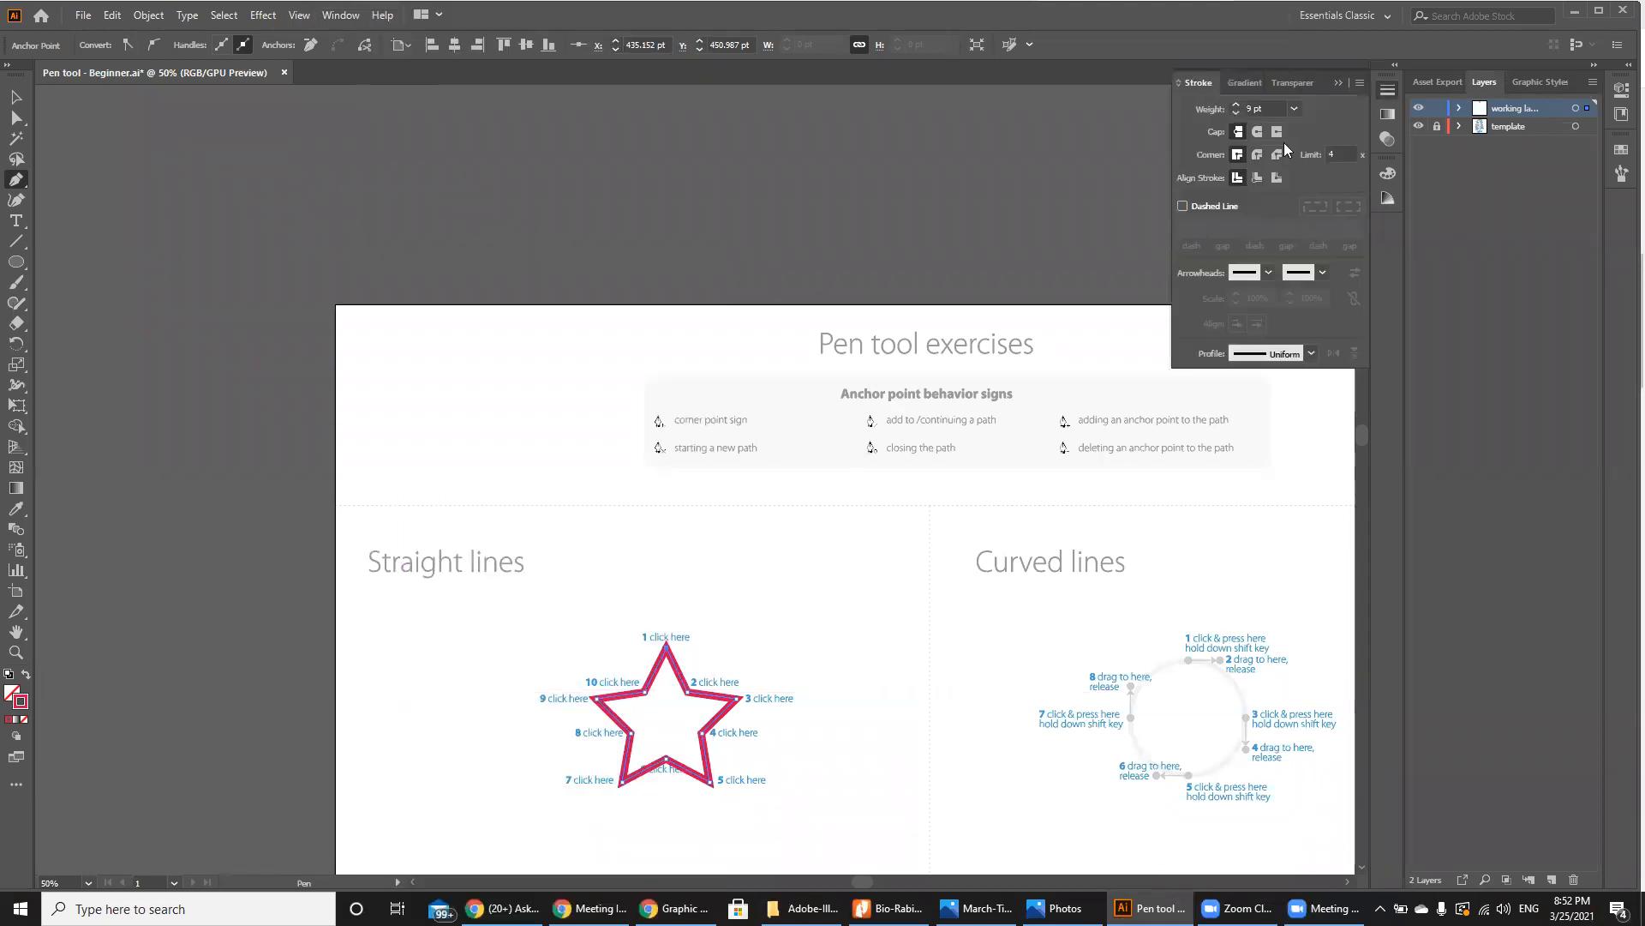
pyautogui.click(1240, 115)
pyautogui.click(1240, 115)
pyautogui.click(1241, 115)
pyautogui.click(1241, 114)
pyautogui.click(1241, 115)
pyautogui.click(1241, 115)
pyautogui.click(1240, 115)
pyautogui.click(1241, 115)
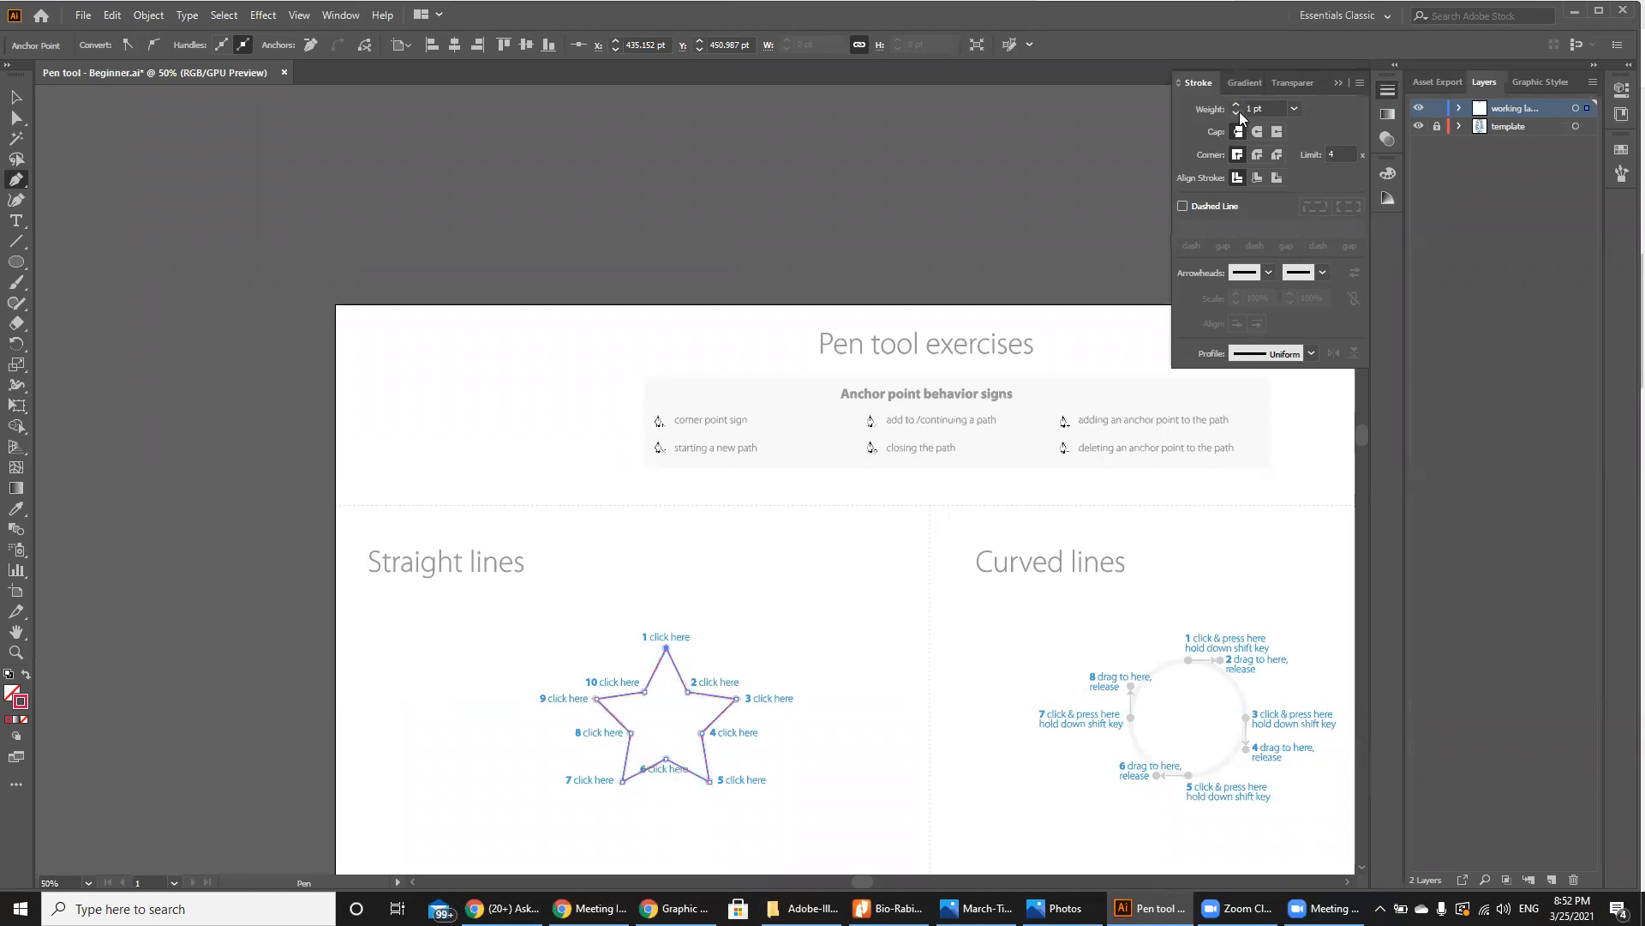
pyautogui.click(1238, 104)
pyautogui.click(1383, 91)
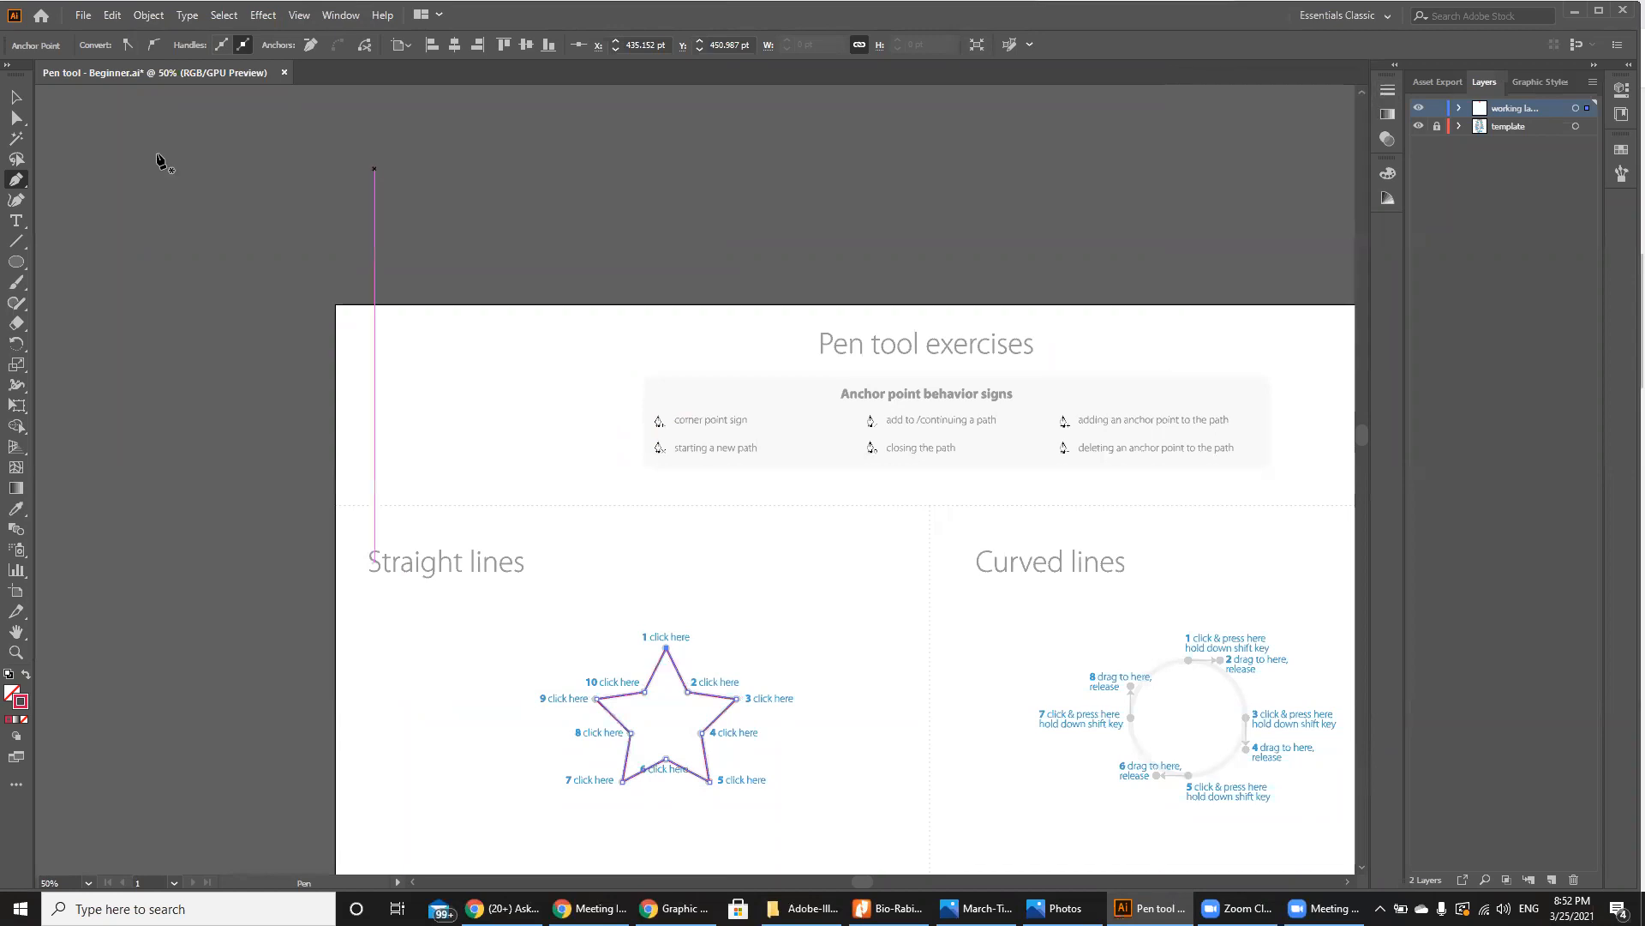
pyautogui.click(14, 95)
pyautogui.click(107, 311)
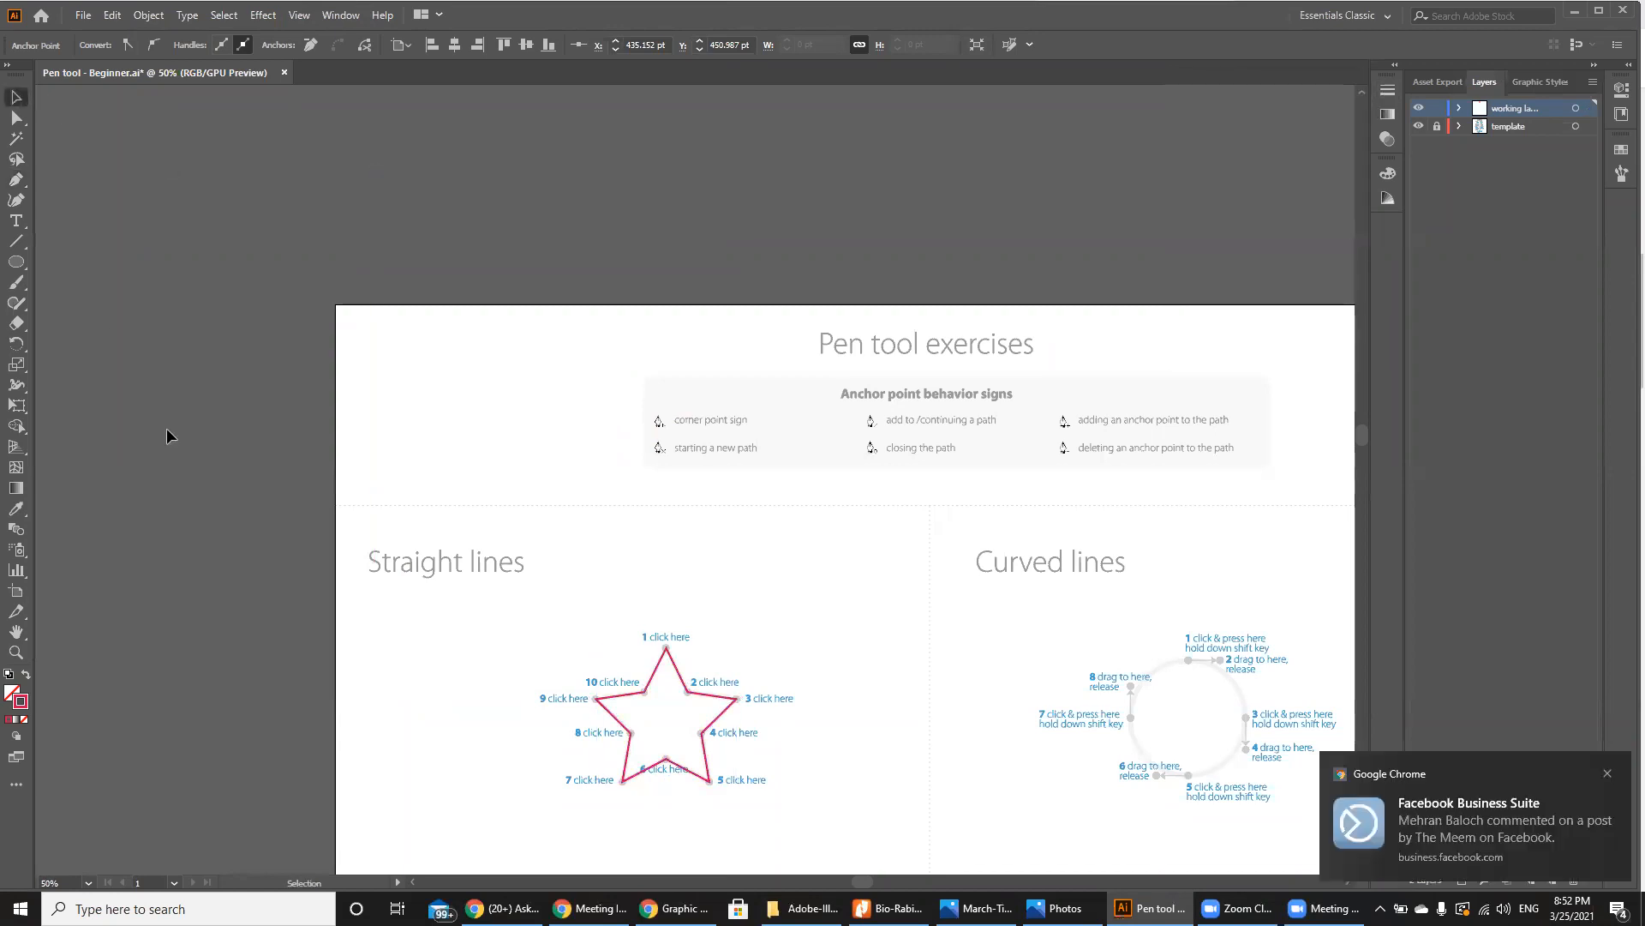
# Step: Hide the template layer so only the traced artwork shows on the artboard
pyautogui.hotkey('ctrl', '-')
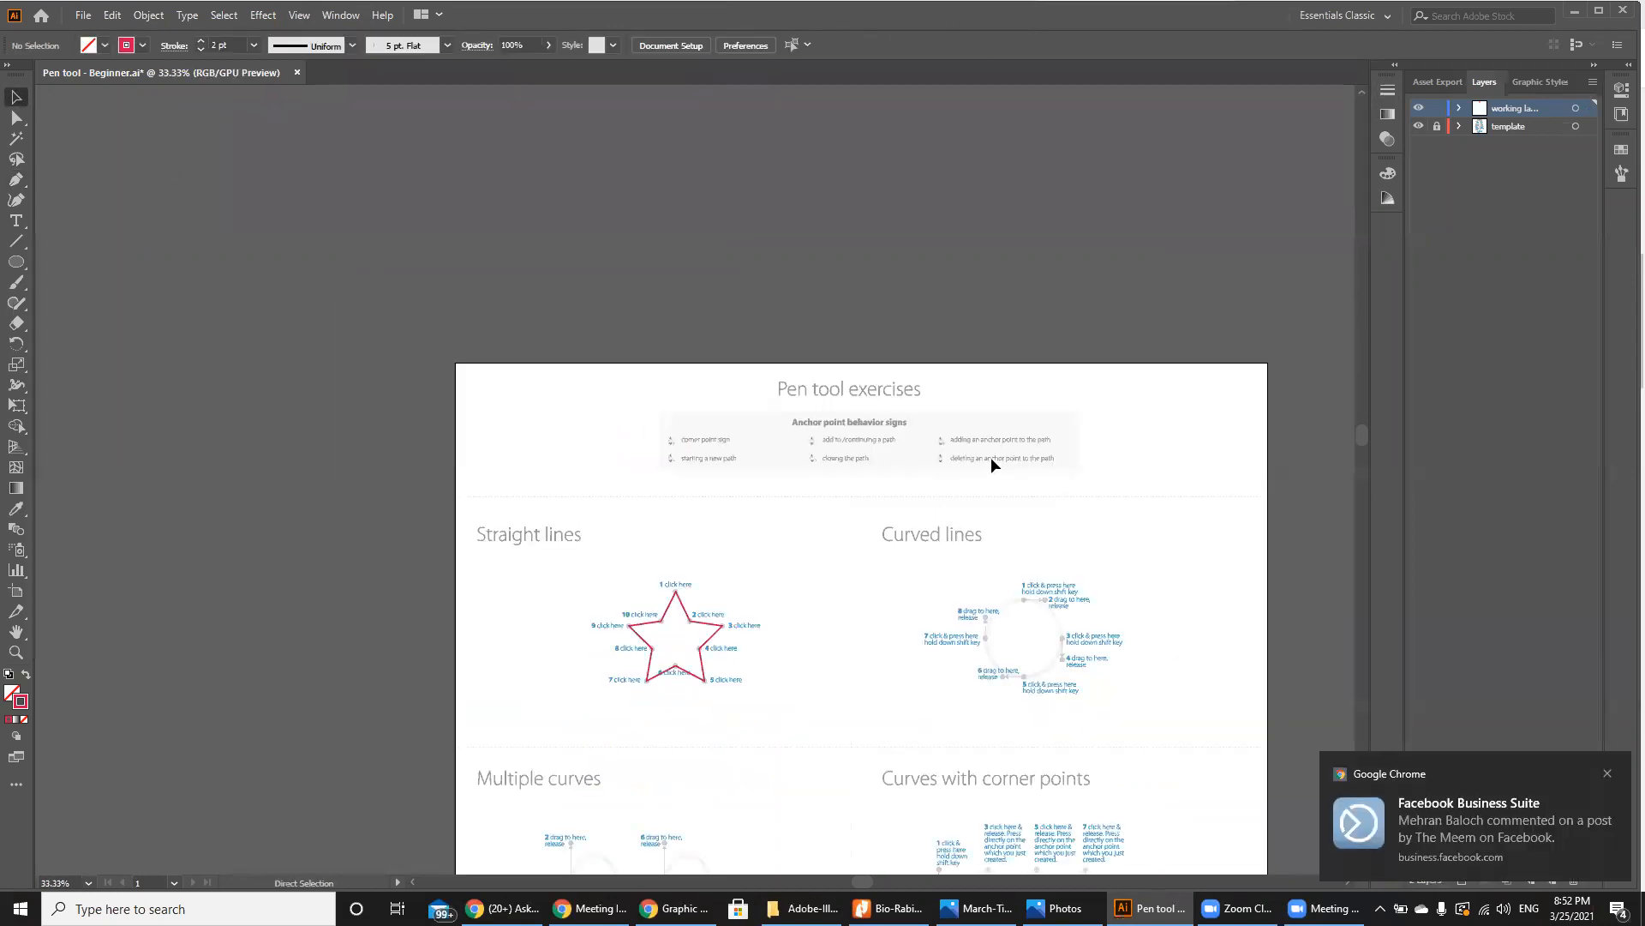
pyautogui.hotkey('ctrl', '+')
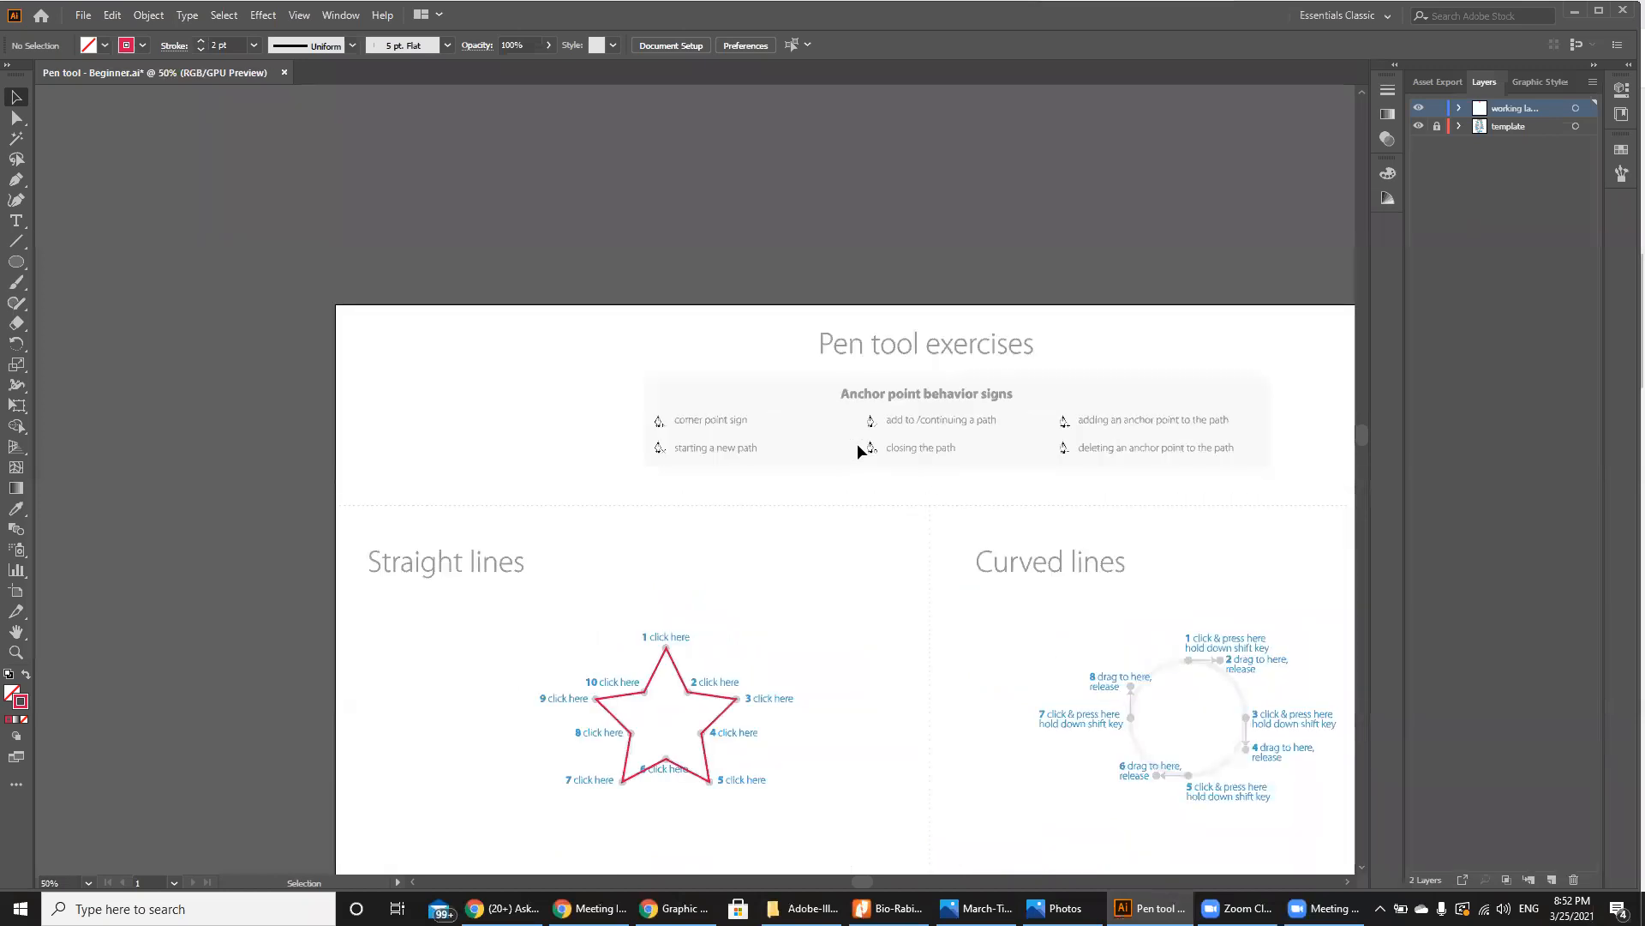
pyautogui.hotkey('ctrl', '-')
pyautogui.hotkey('ctrl', '-')
pyautogui.hotkey('ctrl', '-')
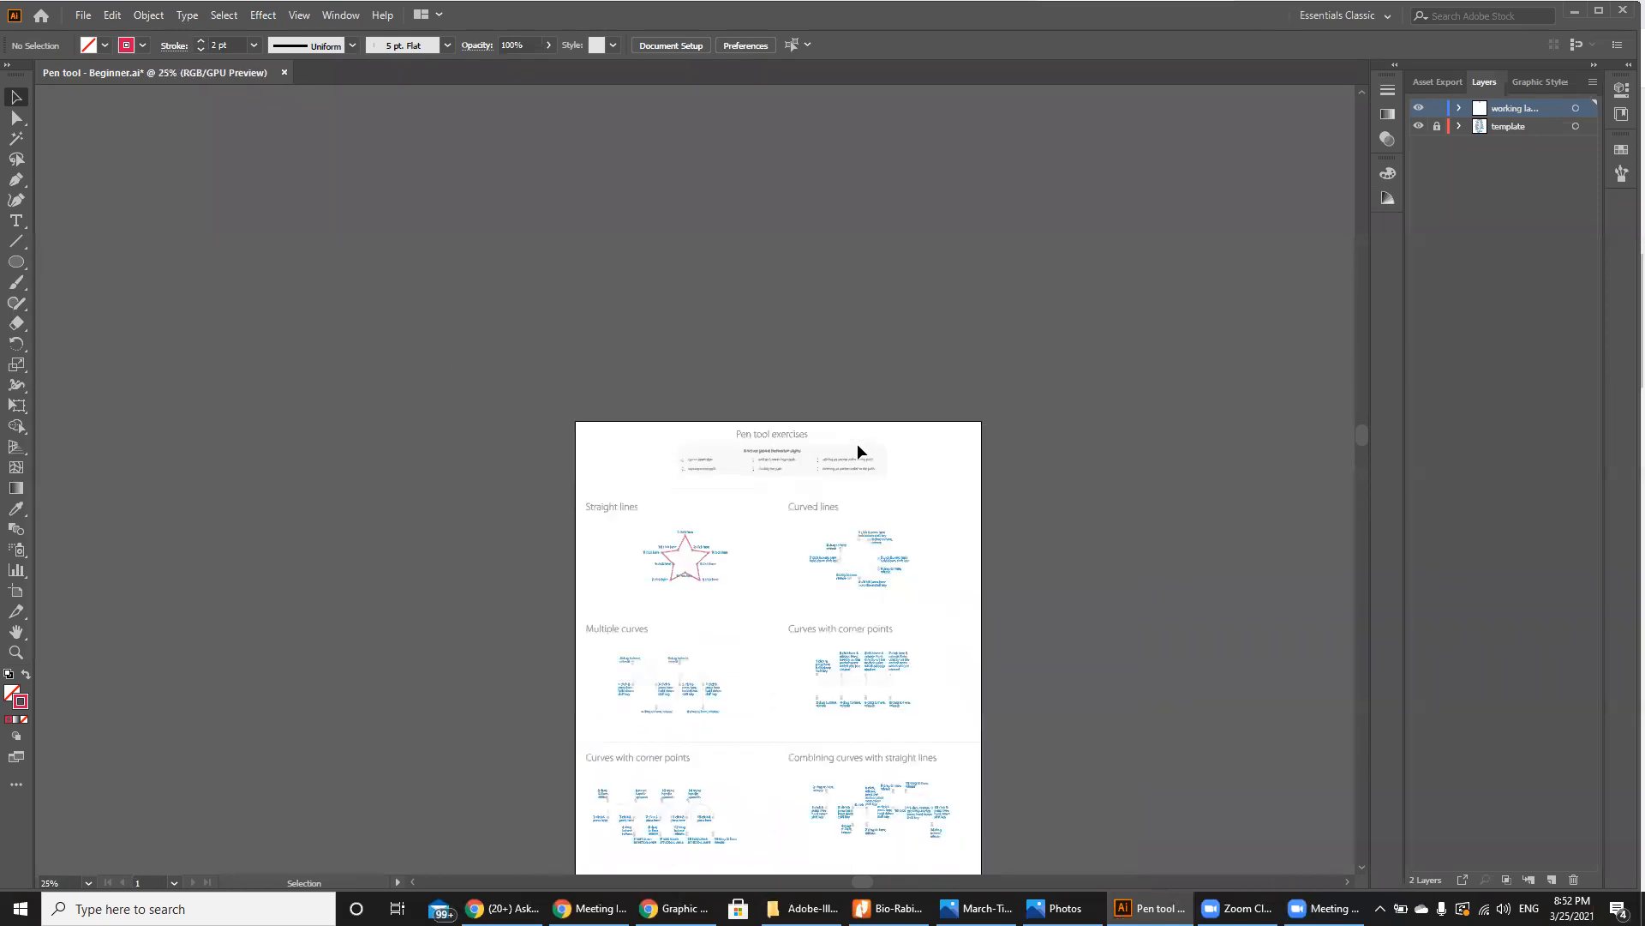
pyautogui.hotkey('ctrl', '+')
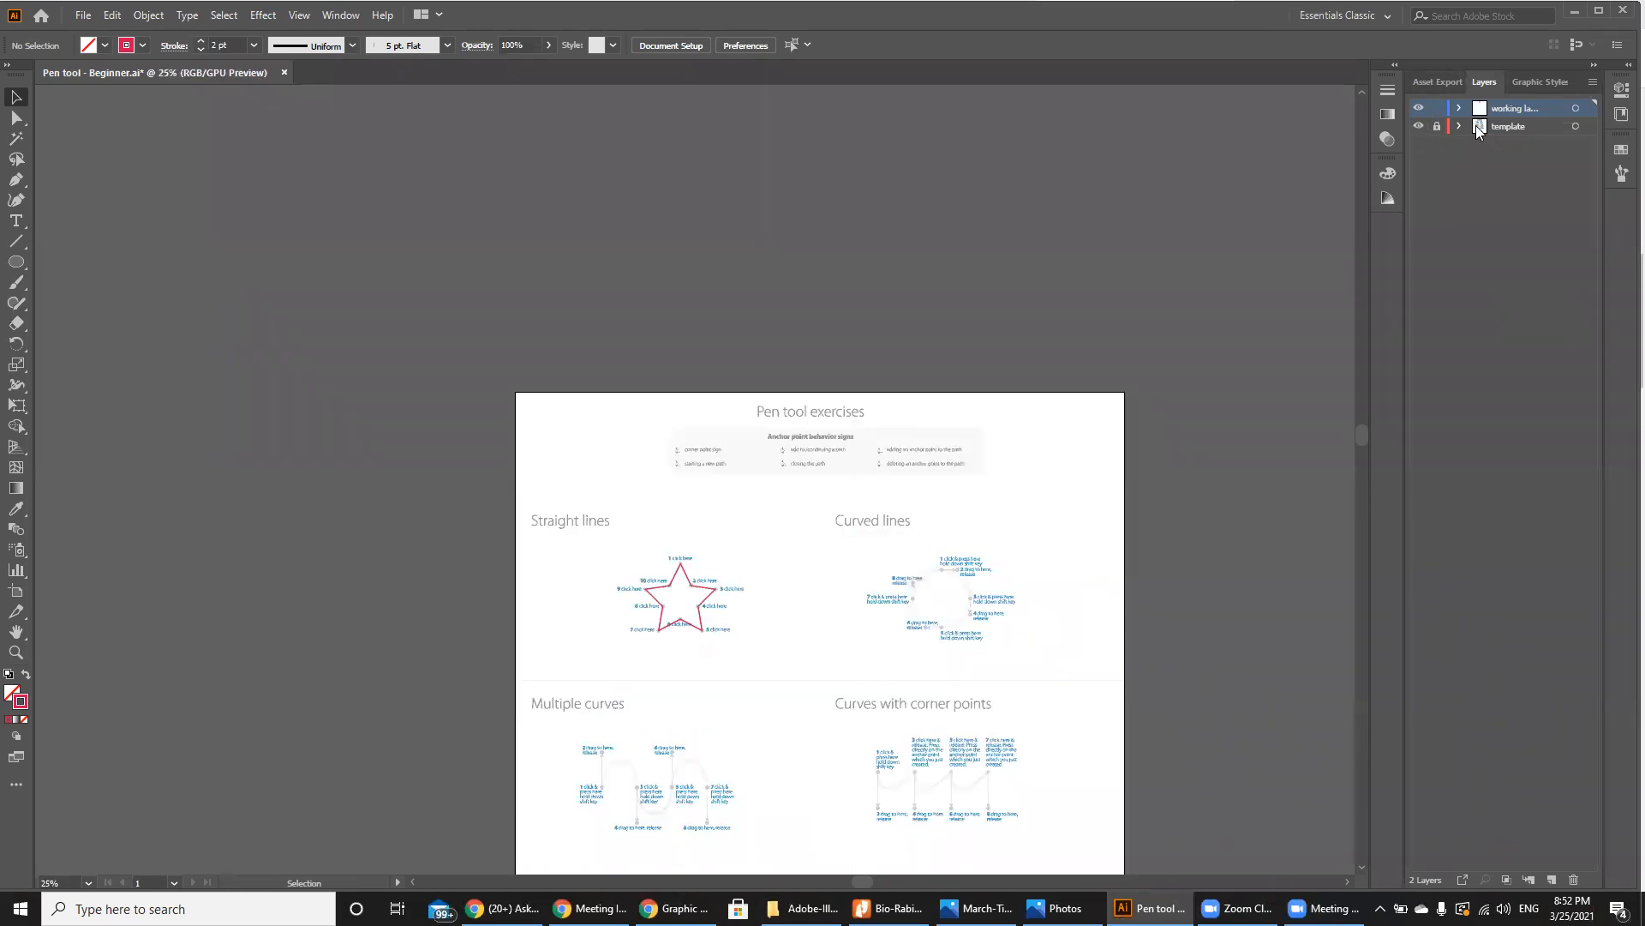
pyautogui.click(1418, 127)
# Step: Add the point text "Your Name" above the star with the Type tool
pyautogui.hotkey('ctrl', '-')
pyautogui.hotkey('ctrl', '-')
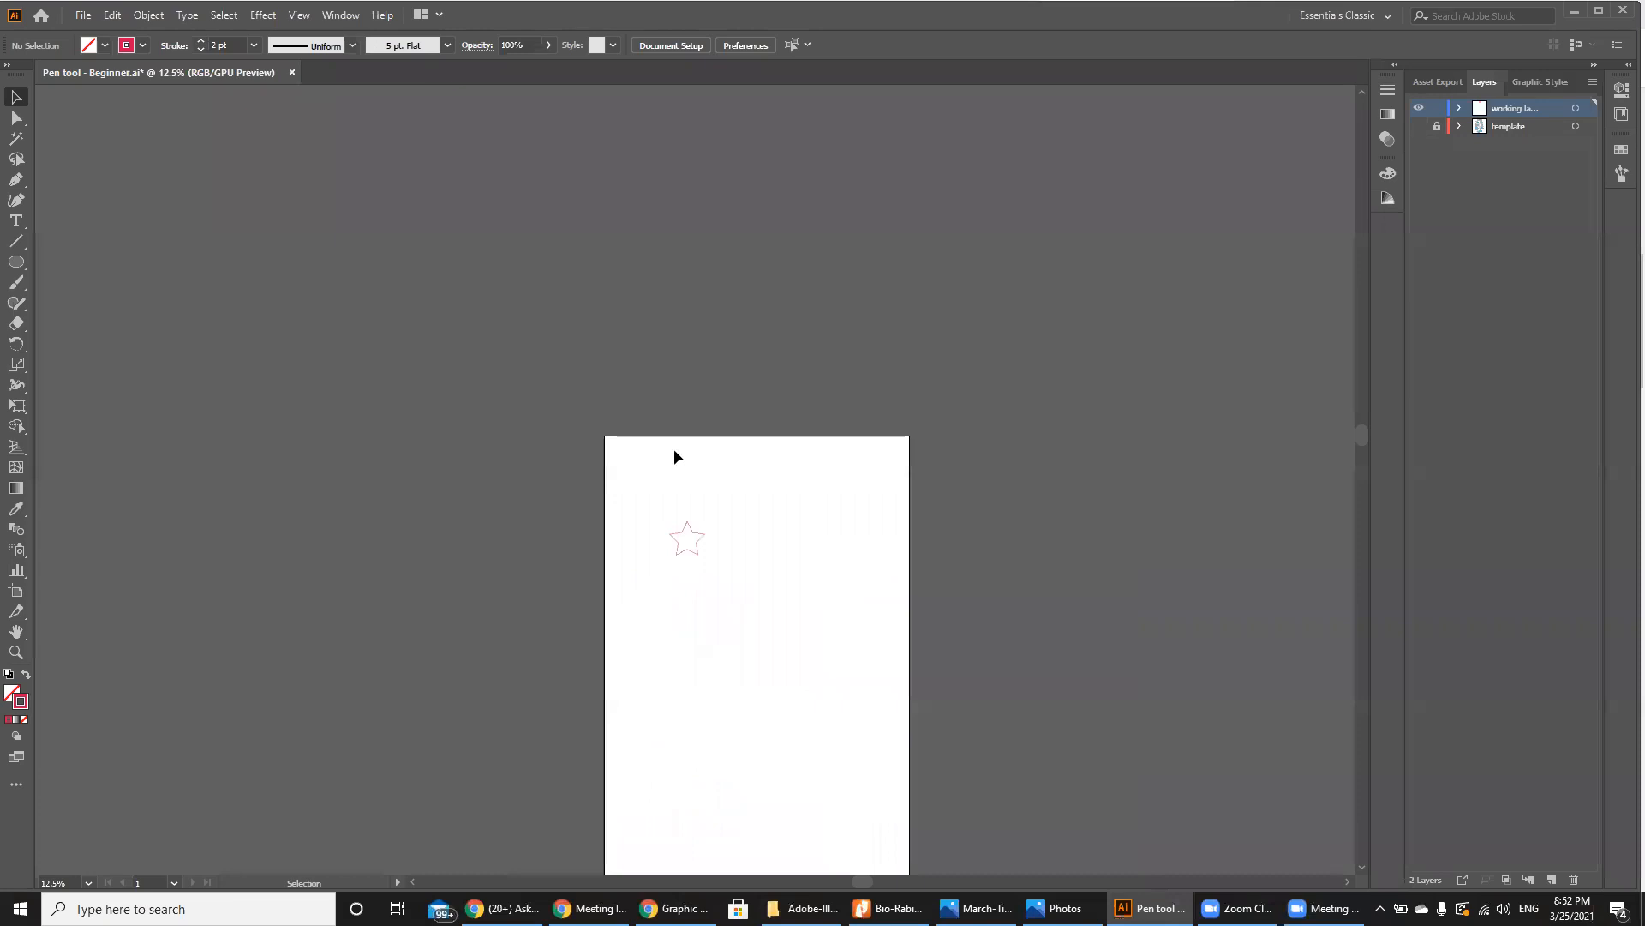
pyautogui.press('a')
pyautogui.hotkey('ctrl', '+')
pyautogui.hotkey('ctrl', '+')
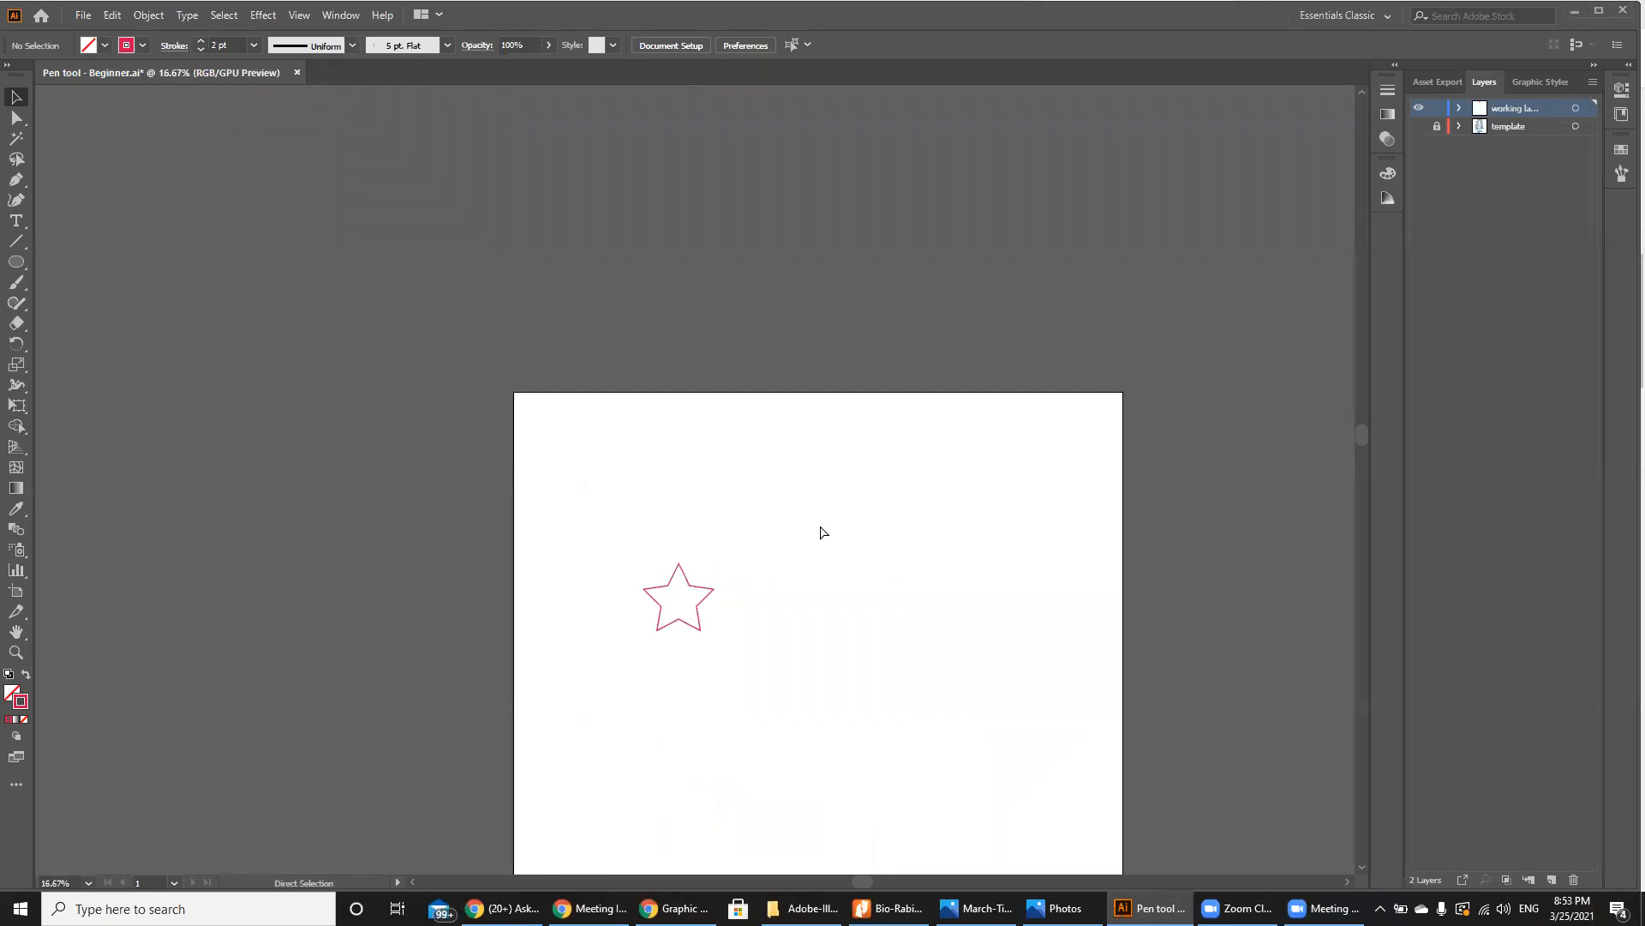
pyautogui.click(16, 224)
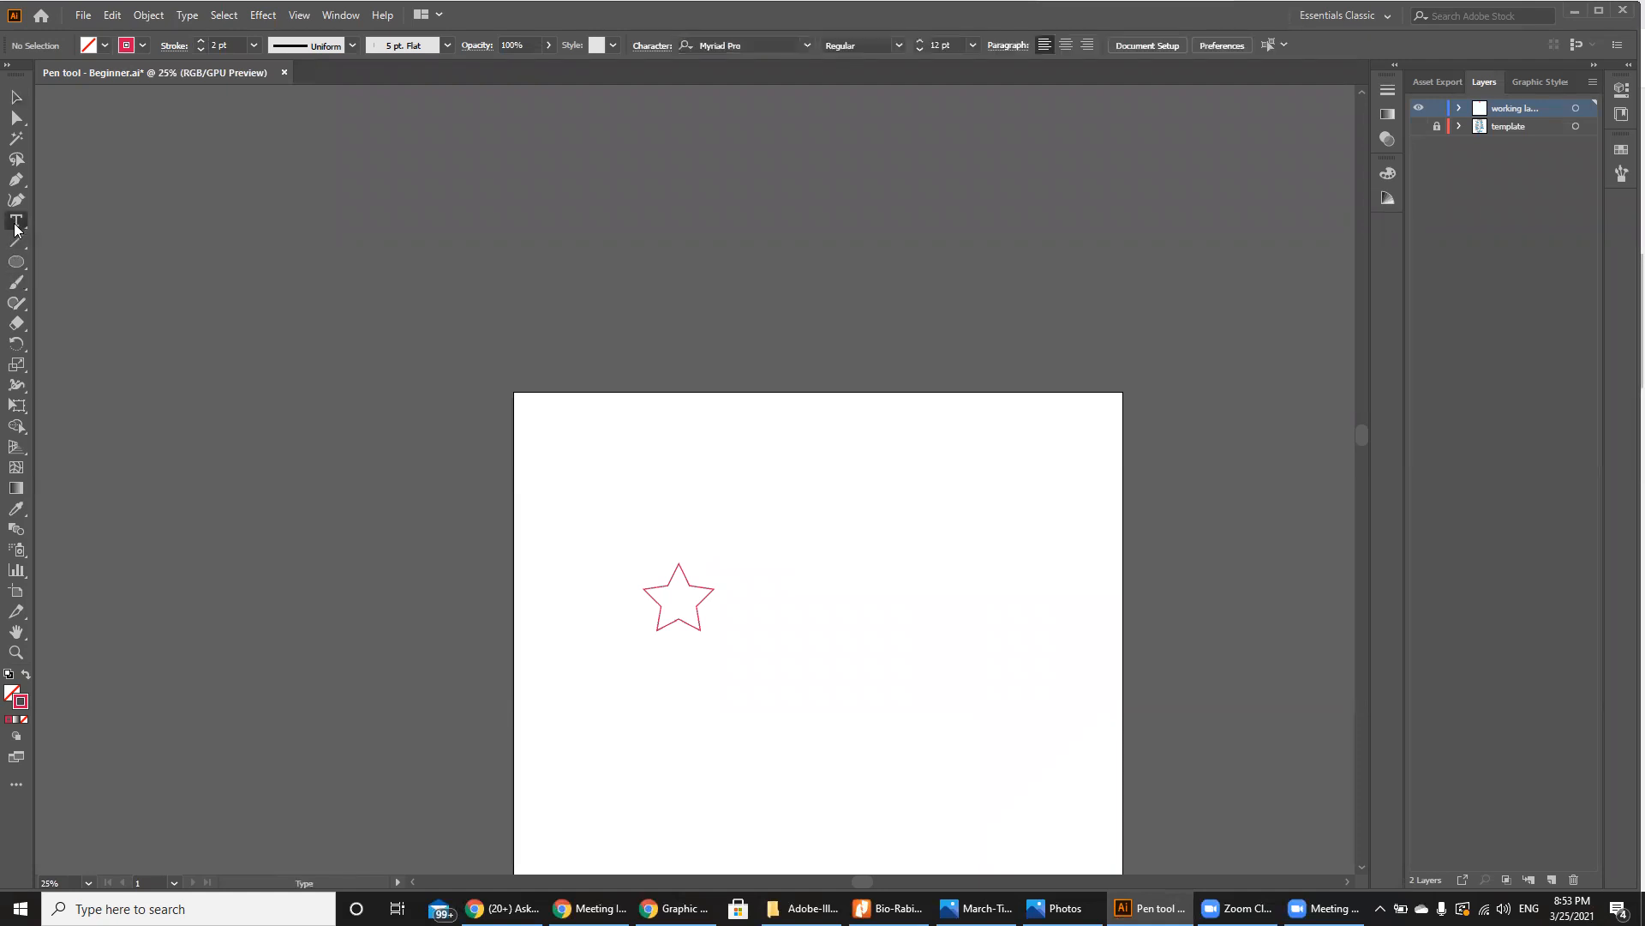
pyautogui.click(704, 480)
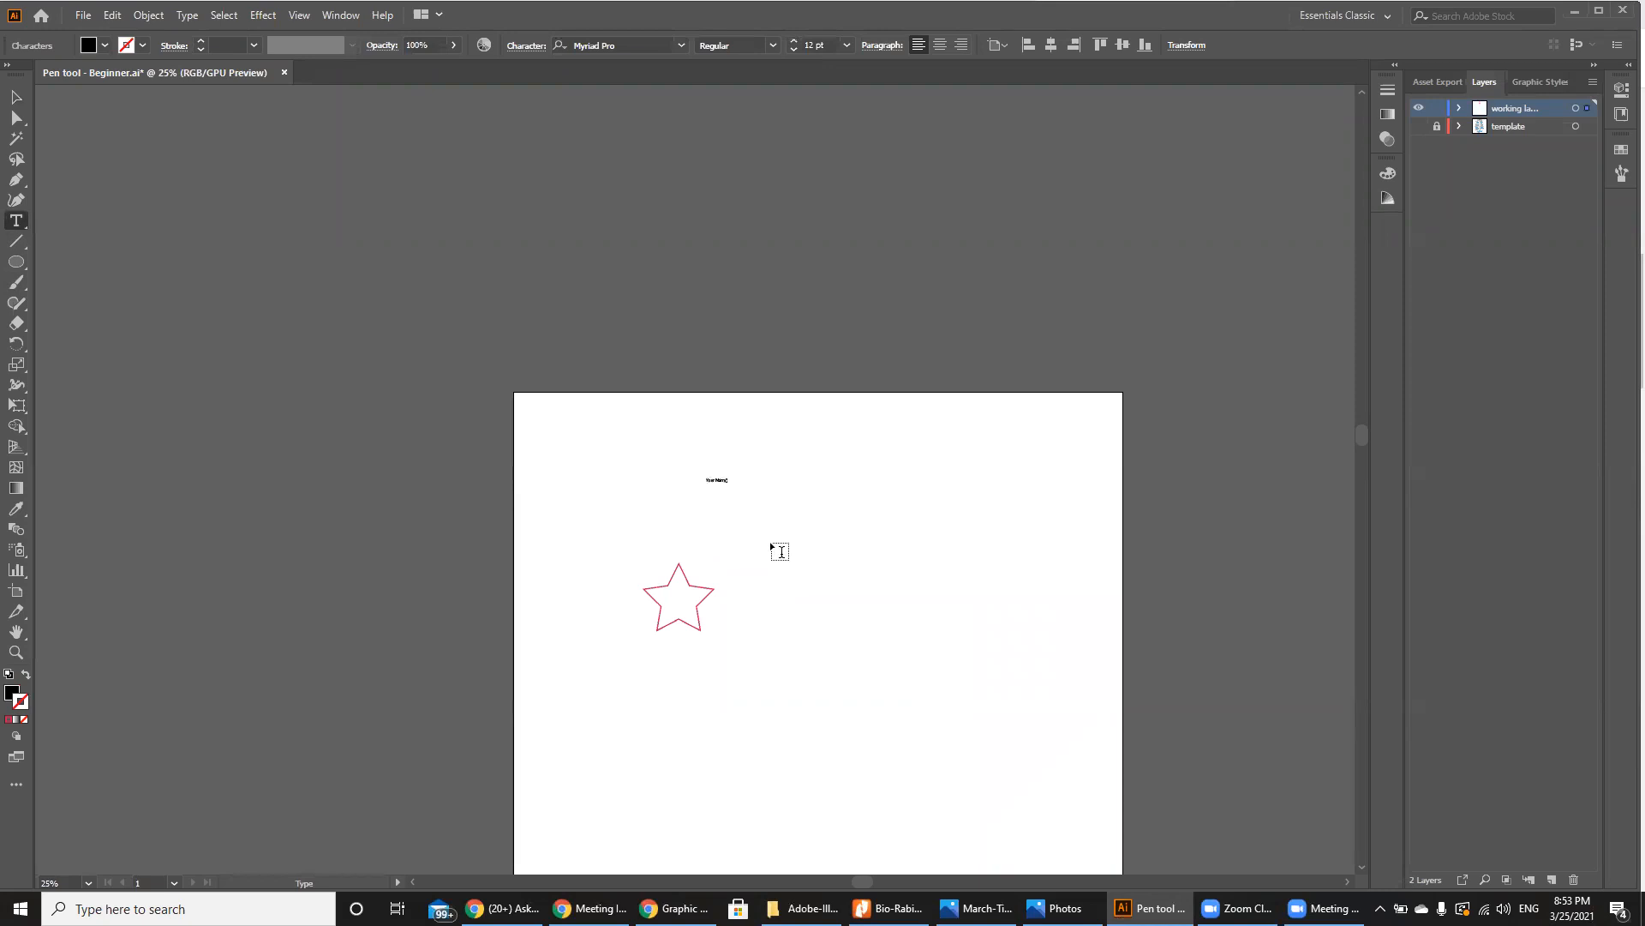
# Step: Enlarge the "Your Name" text to about 130 pt and move it up near the artboard's upper edge
pyautogui.click(14, 104)
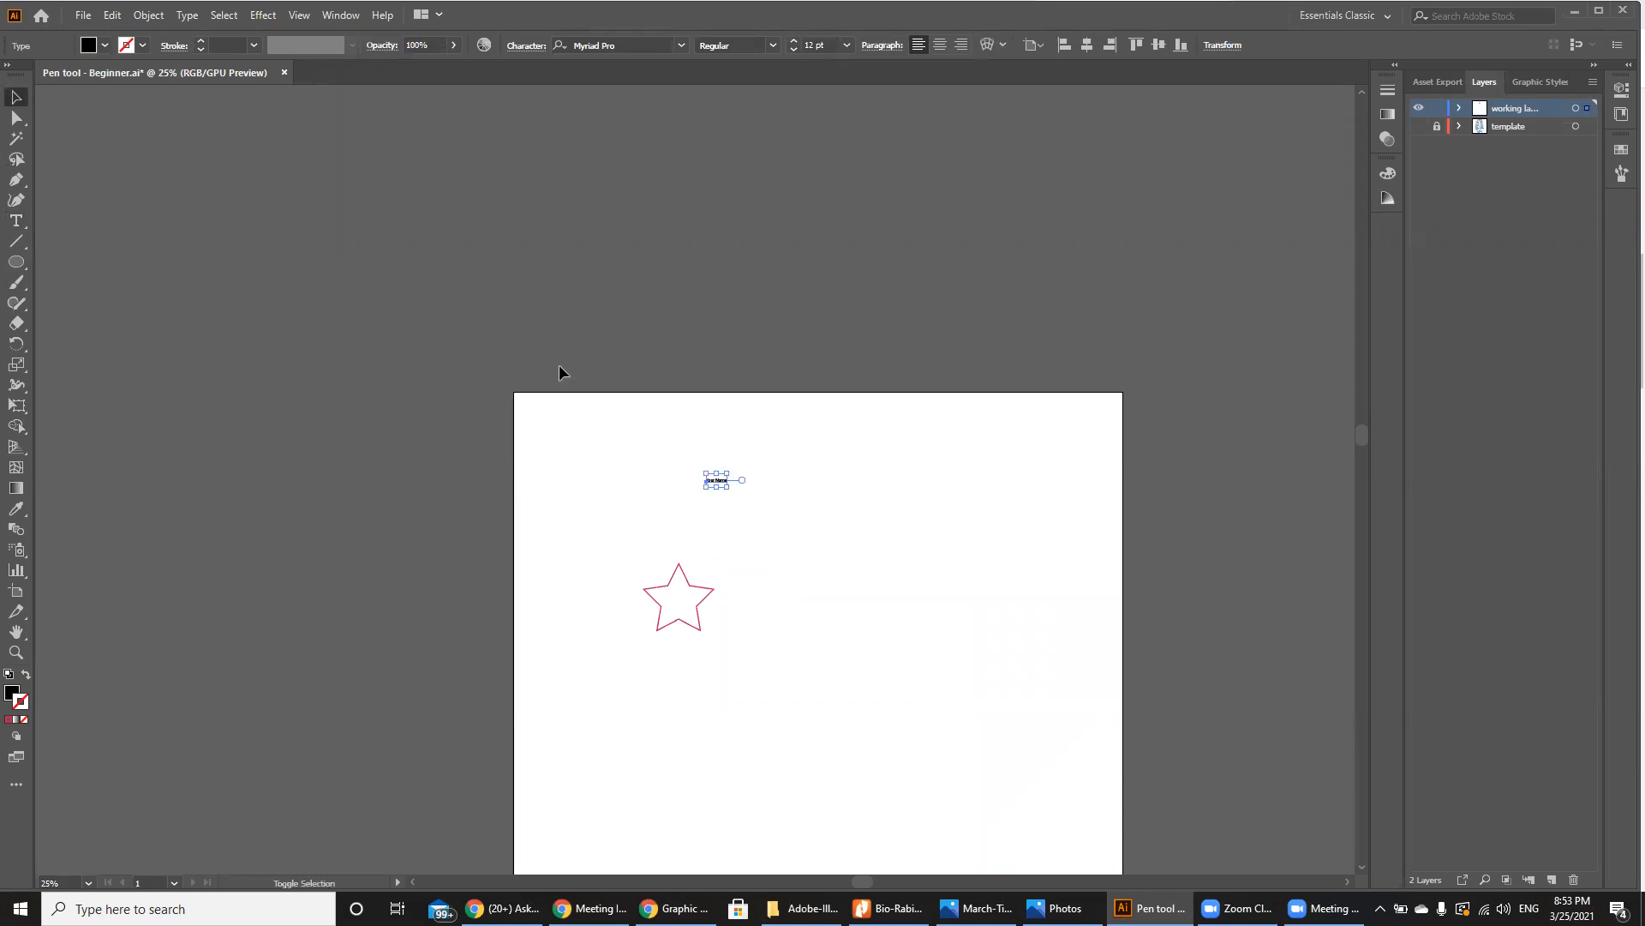
pyautogui.moveTo(729, 488); pyautogui.dragTo(893, 541)
pyautogui.hotkey('ctrl', '-')
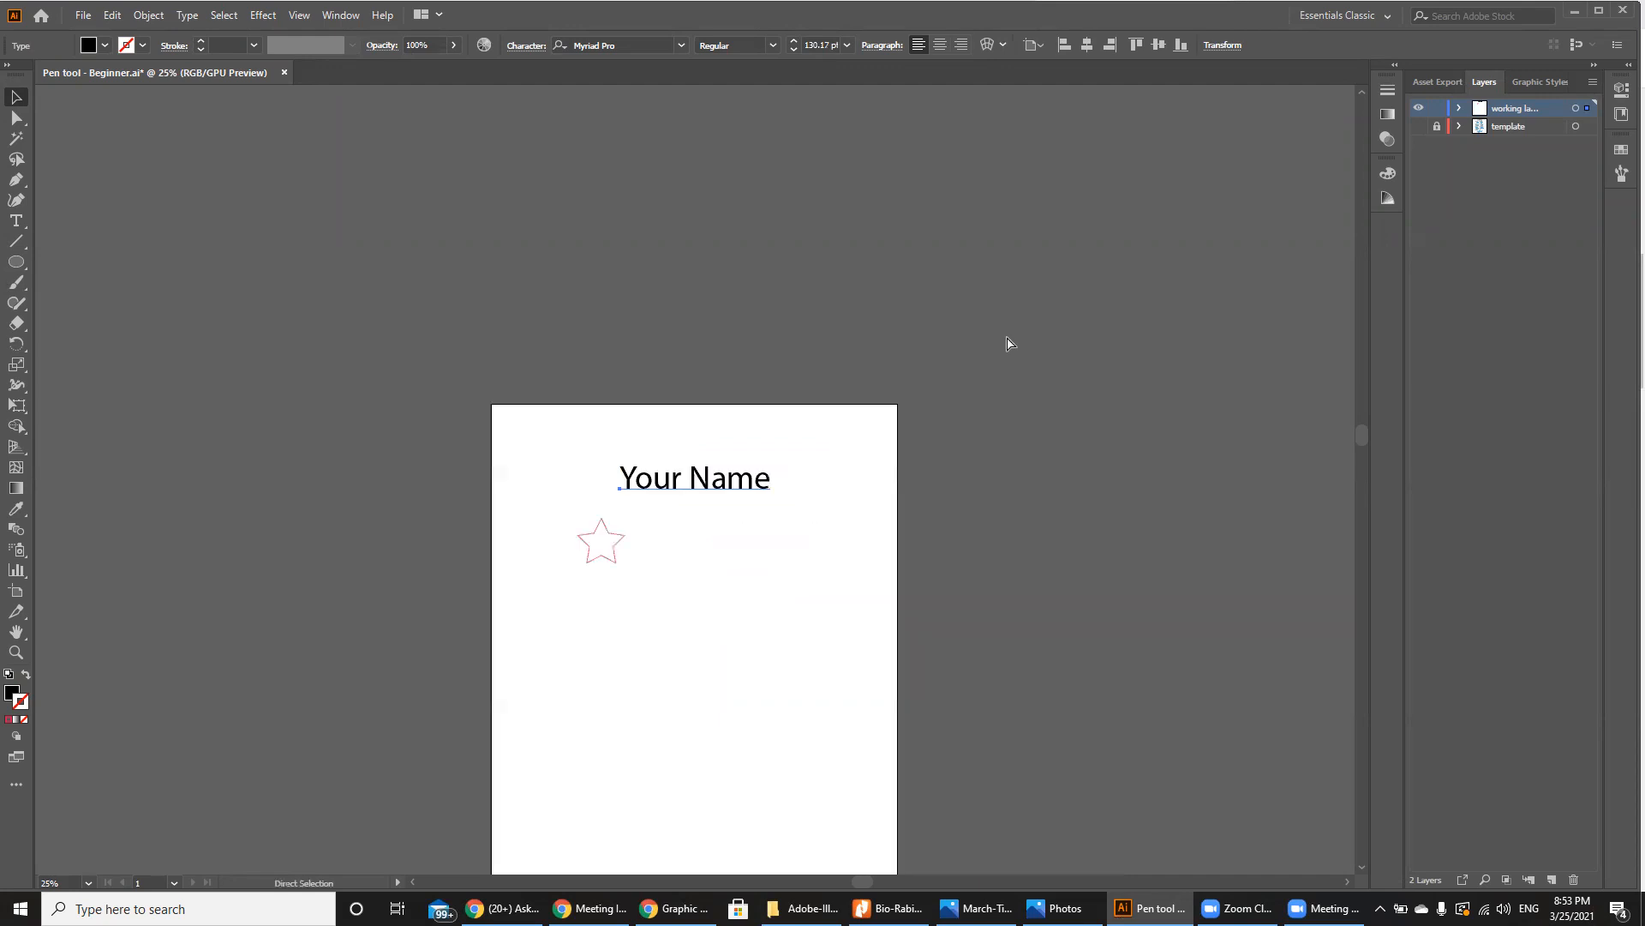
pyautogui.moveTo(744, 478); pyautogui.dragTo(745, 459)
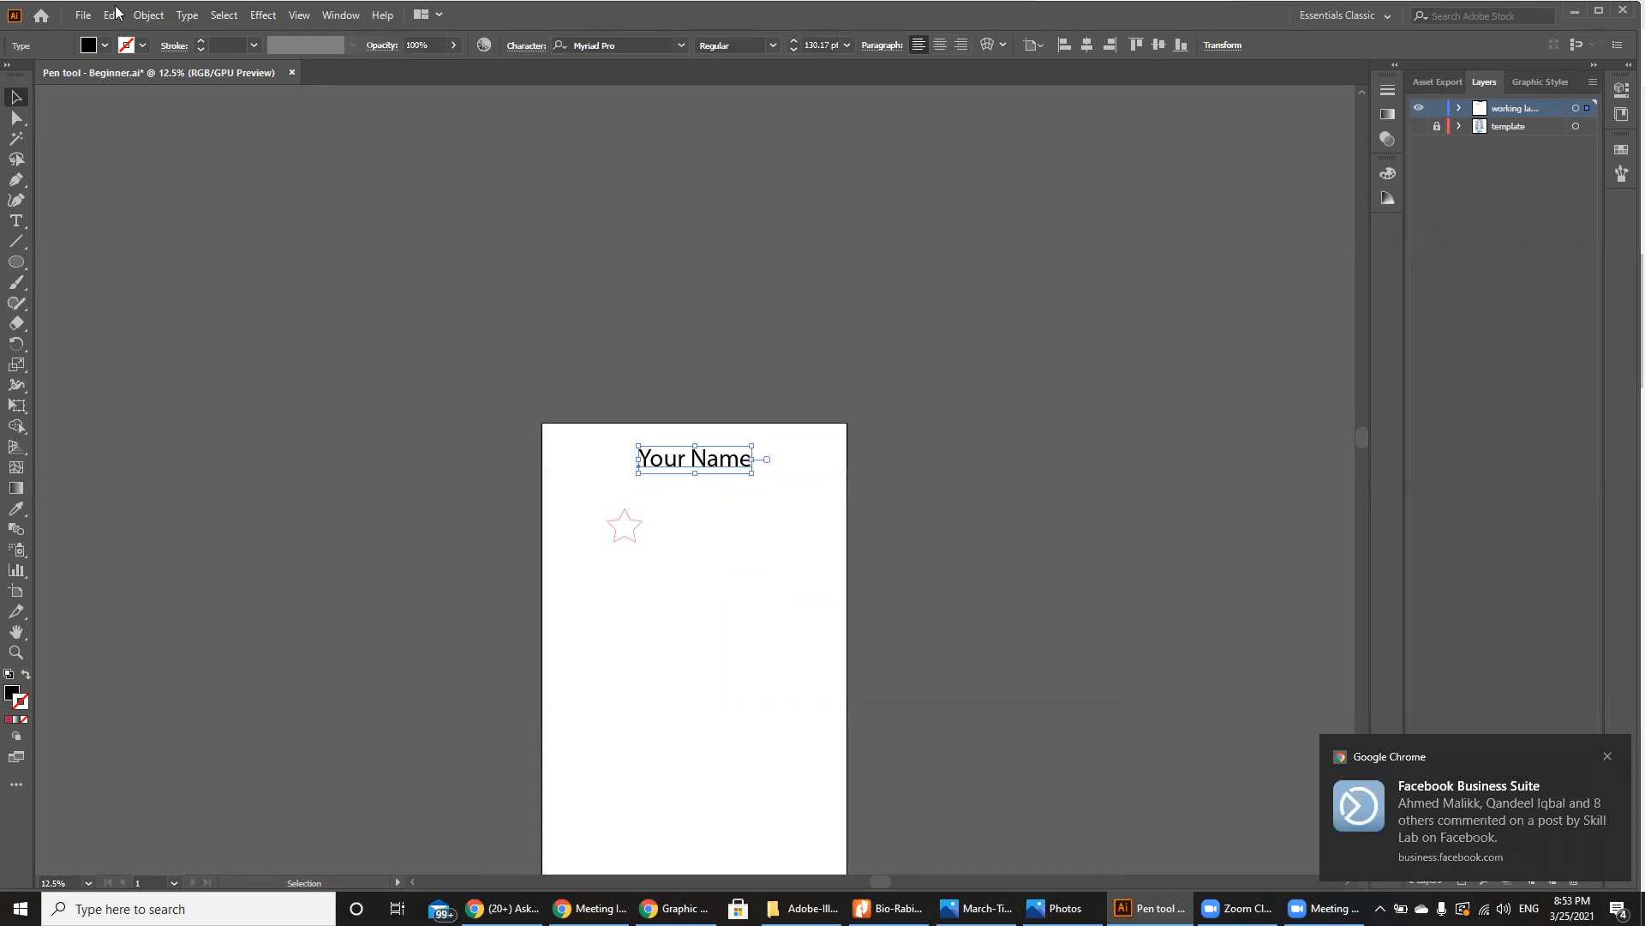
# Step: Set up an export of the artwork to the Desktop as JPEG, keeping the file name Pen tool - Beginner, and cancel it
pyautogui.click(85, 15)
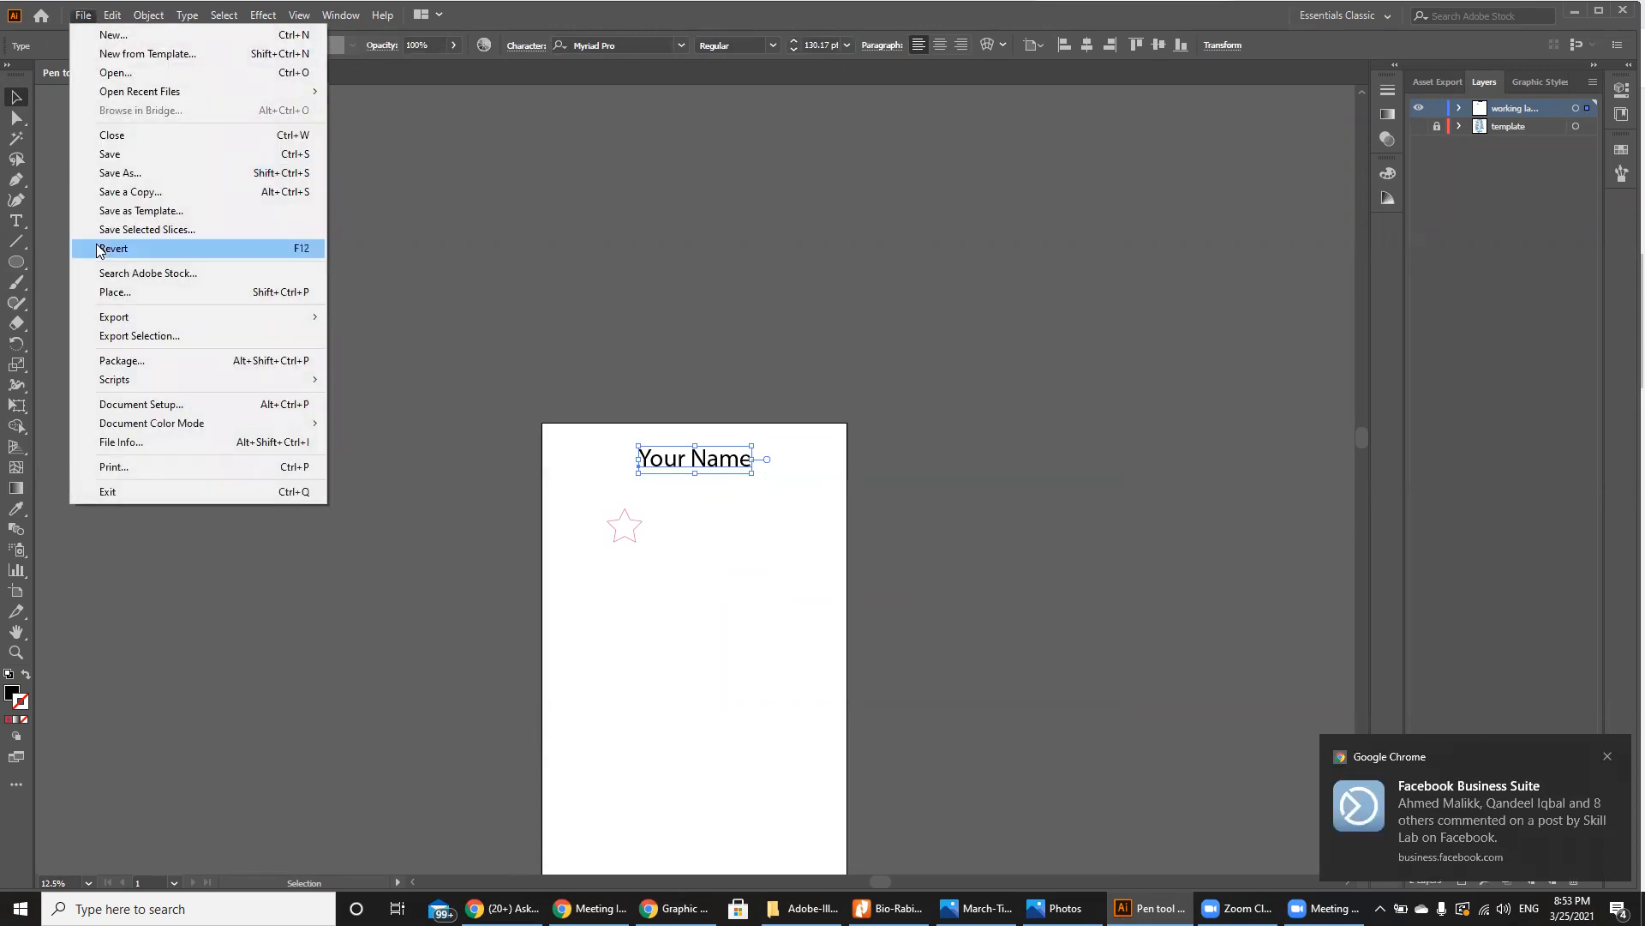
pyautogui.moveTo(107, 321)
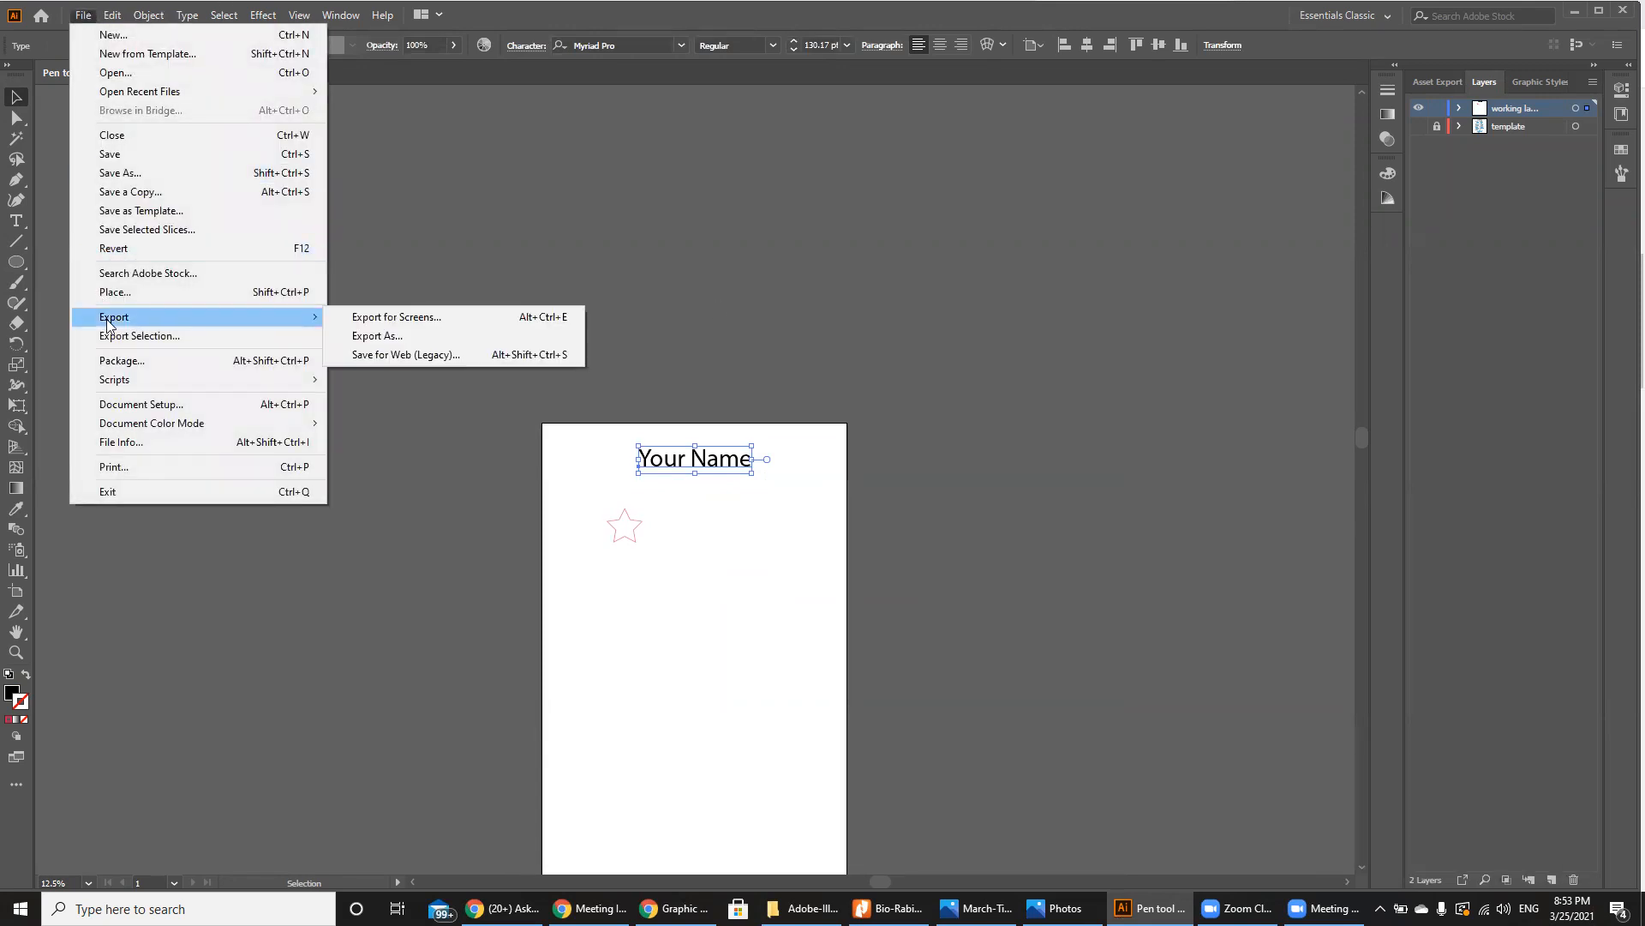
pyautogui.click(355, 340)
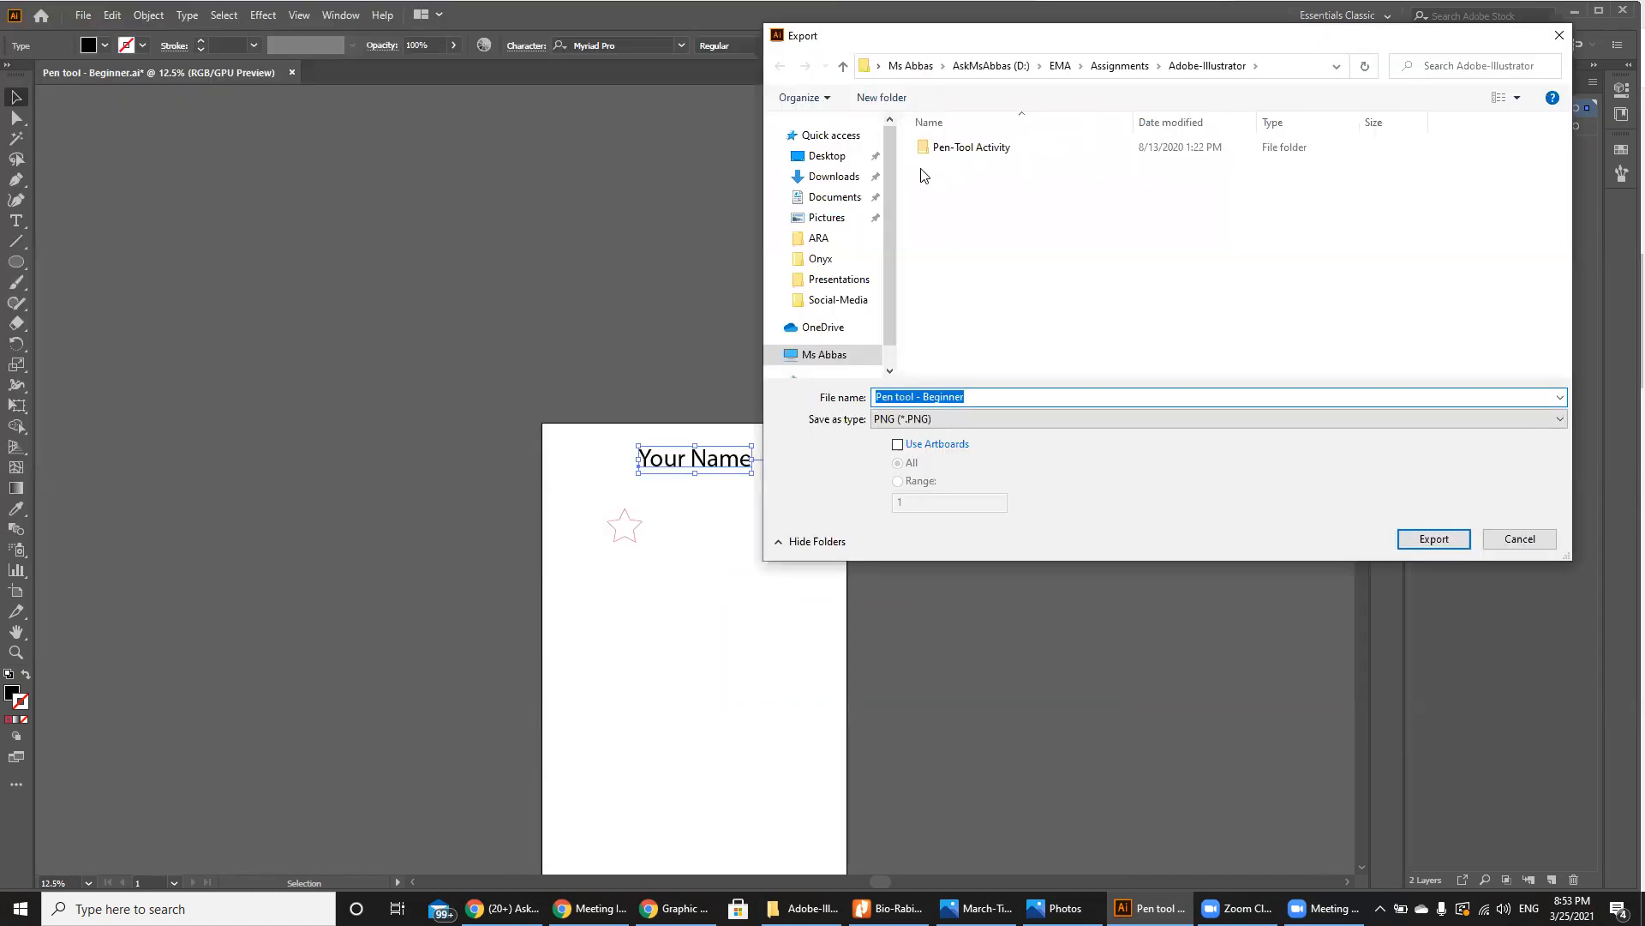
pyautogui.click(815, 155)
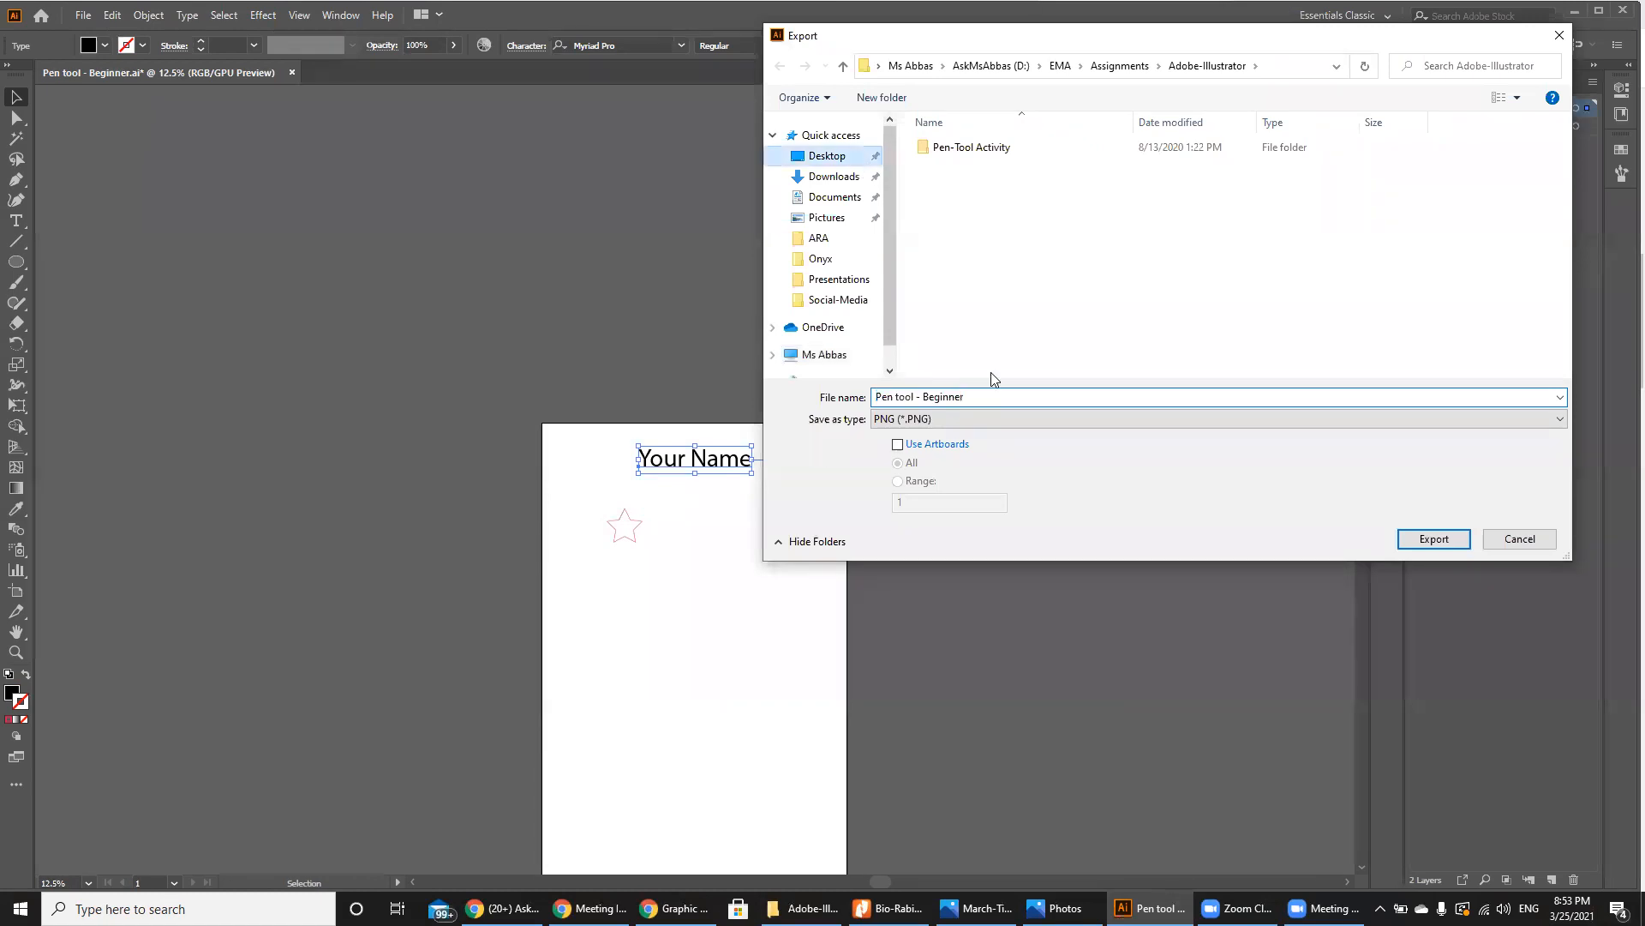
pyautogui.click(1005, 418)
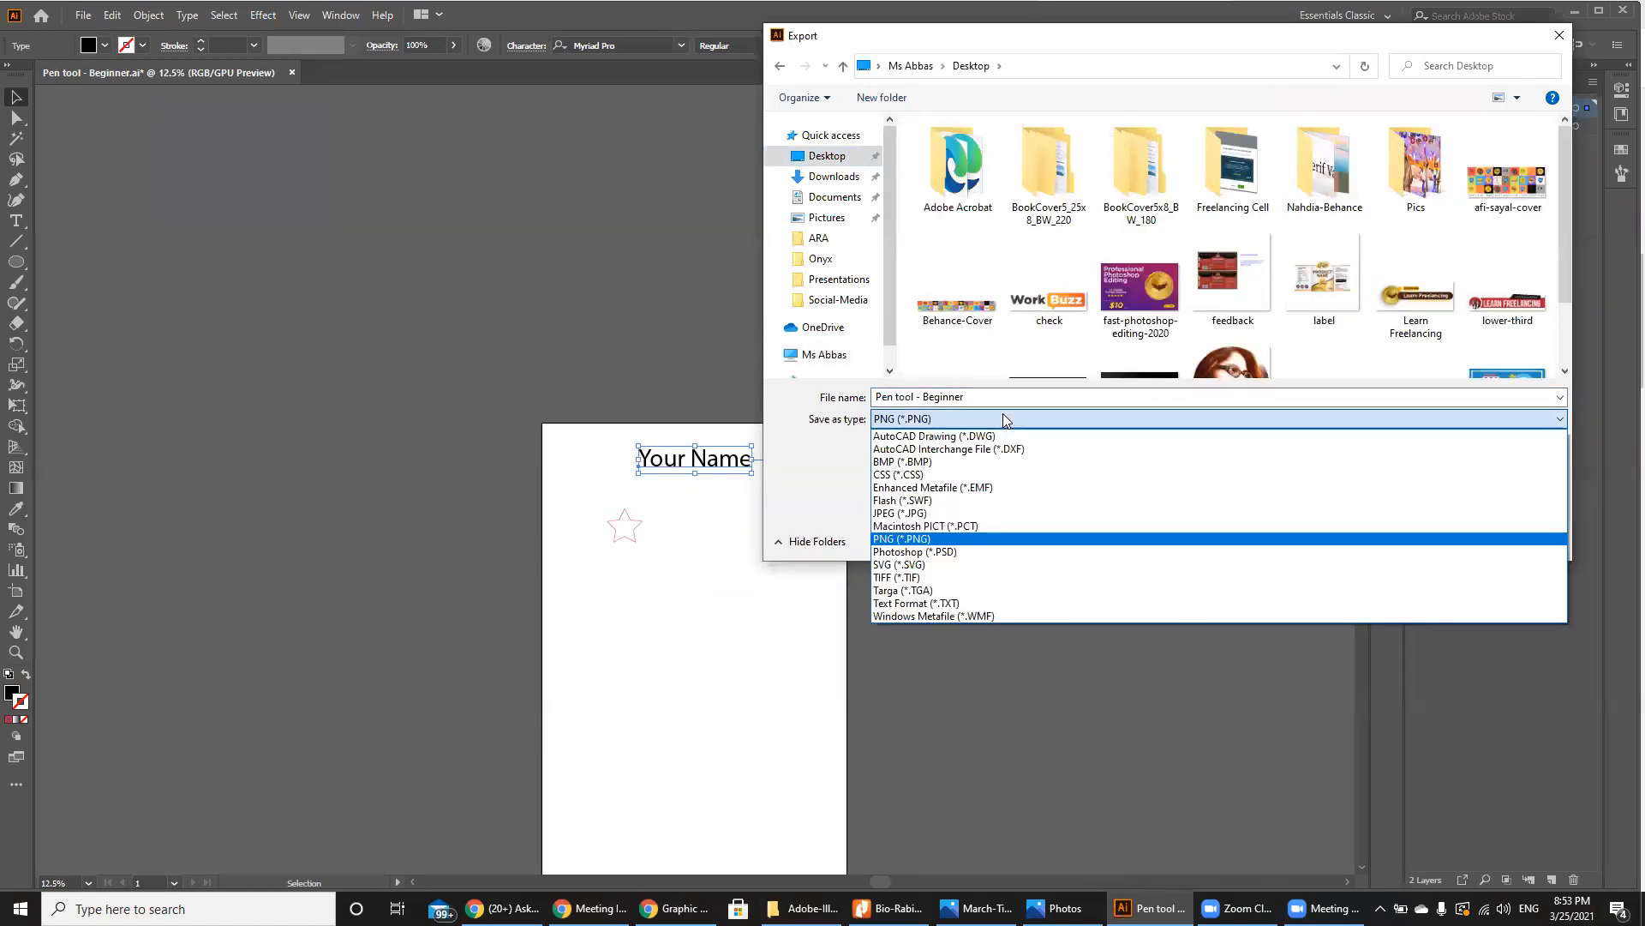
pyautogui.click(911, 513)
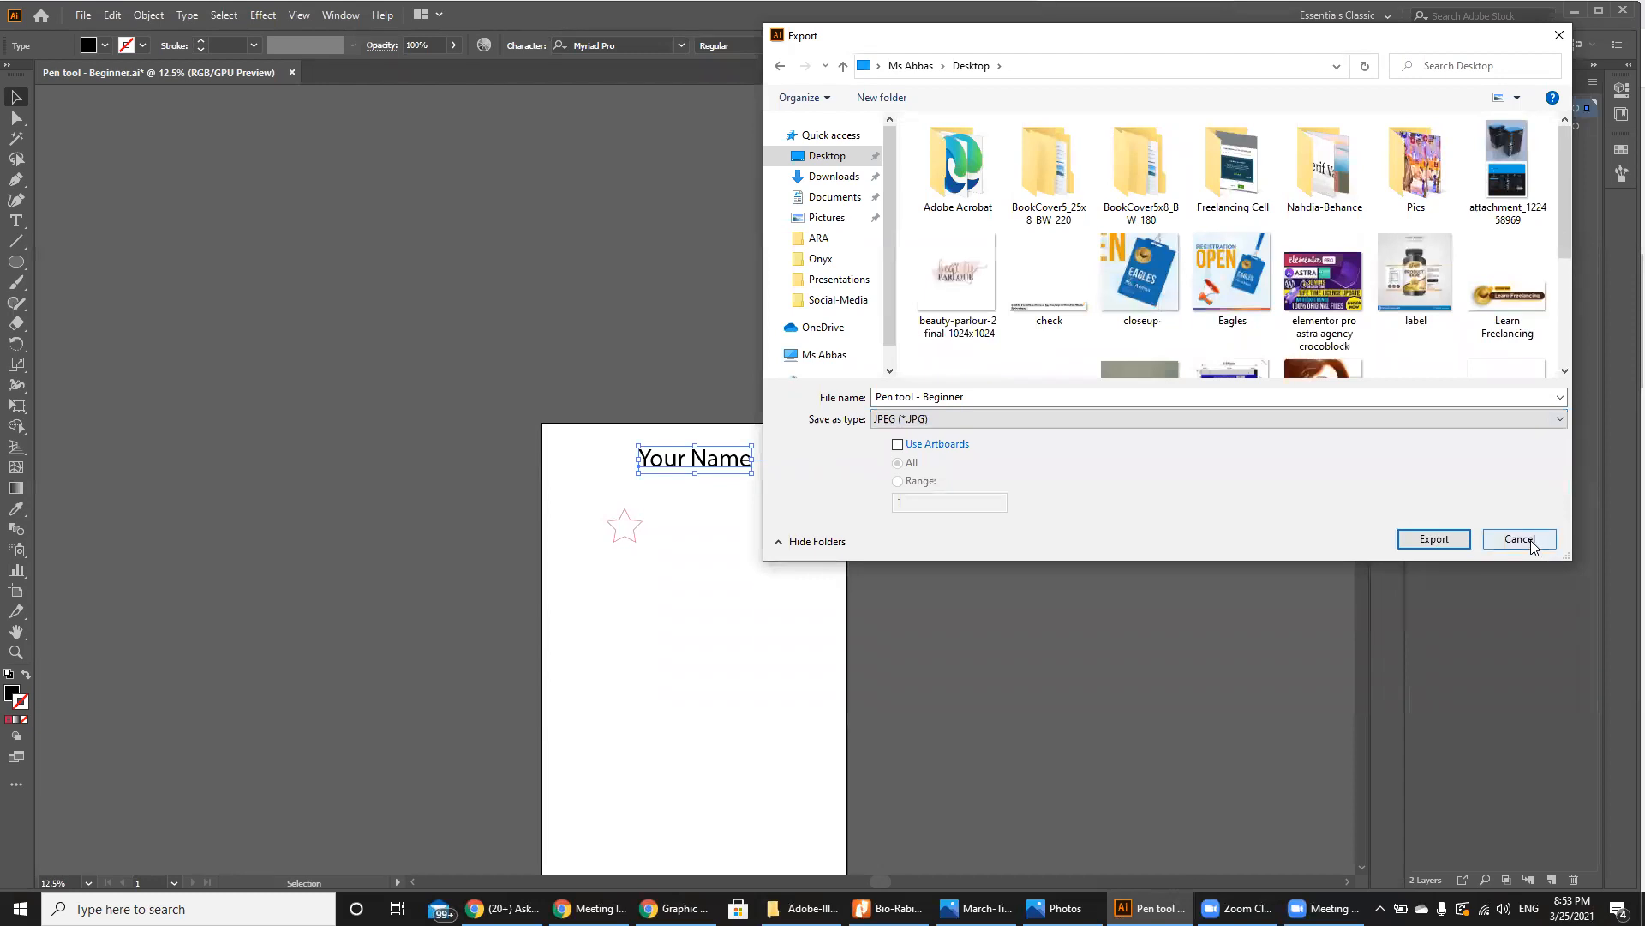
pyautogui.press('Escape')
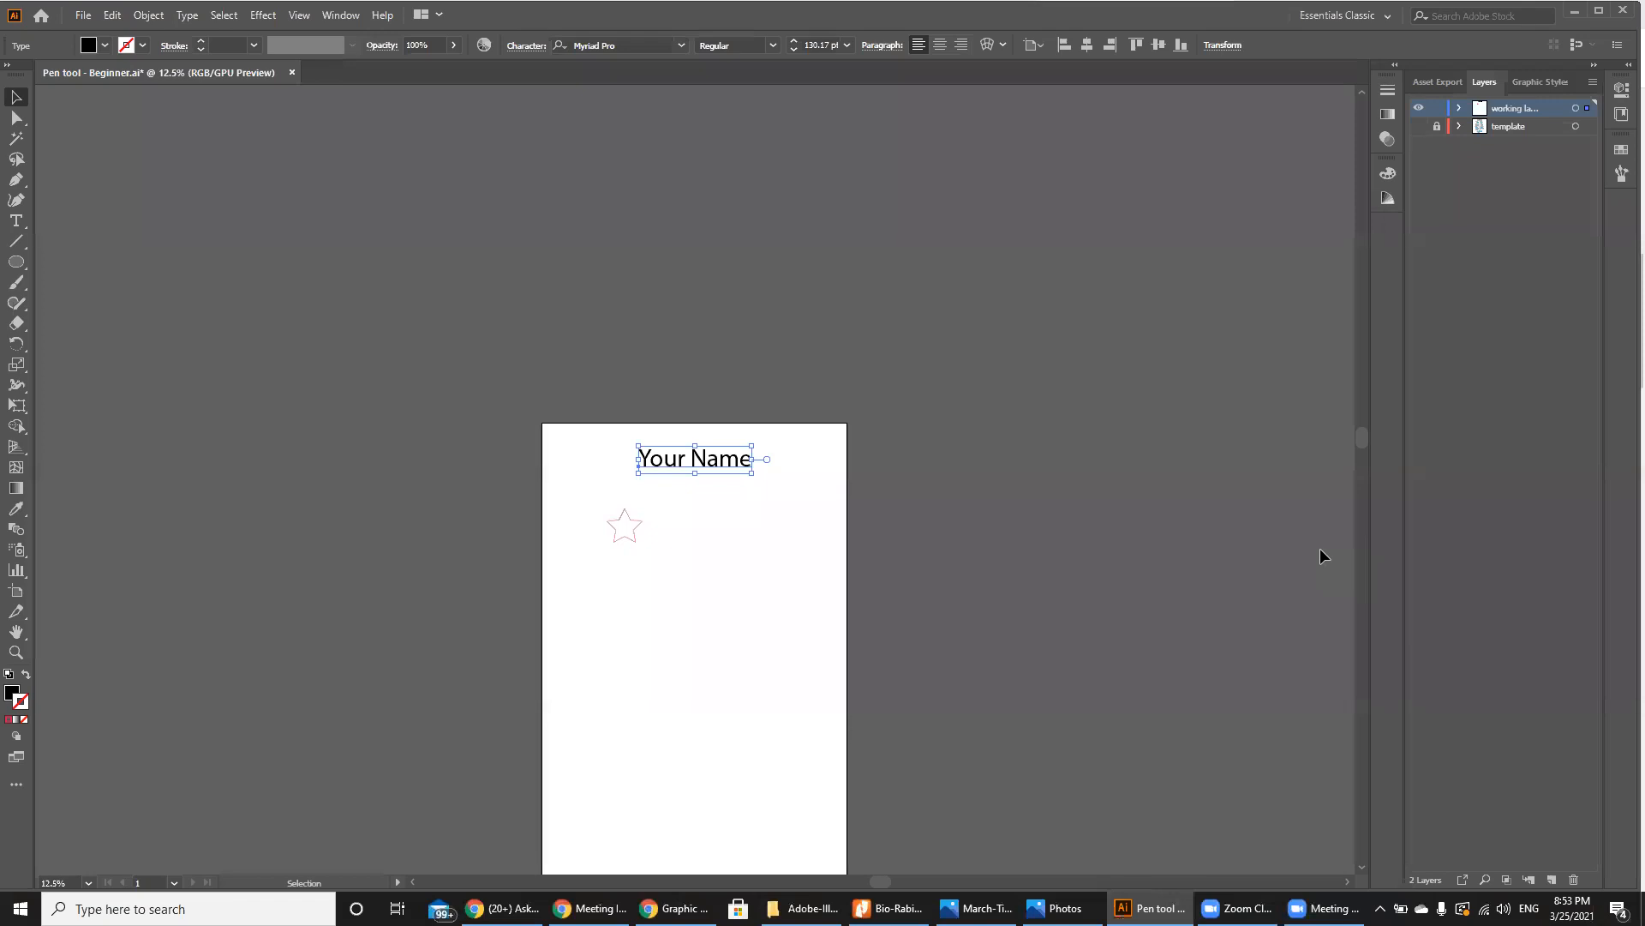
# Step: Undo the "Your Name" text and the hiding of the template layer, back to the selected star over the template
pyautogui.hotkey('ctrl', 'z')
pyautogui.hotkey('ctrl', 'z')
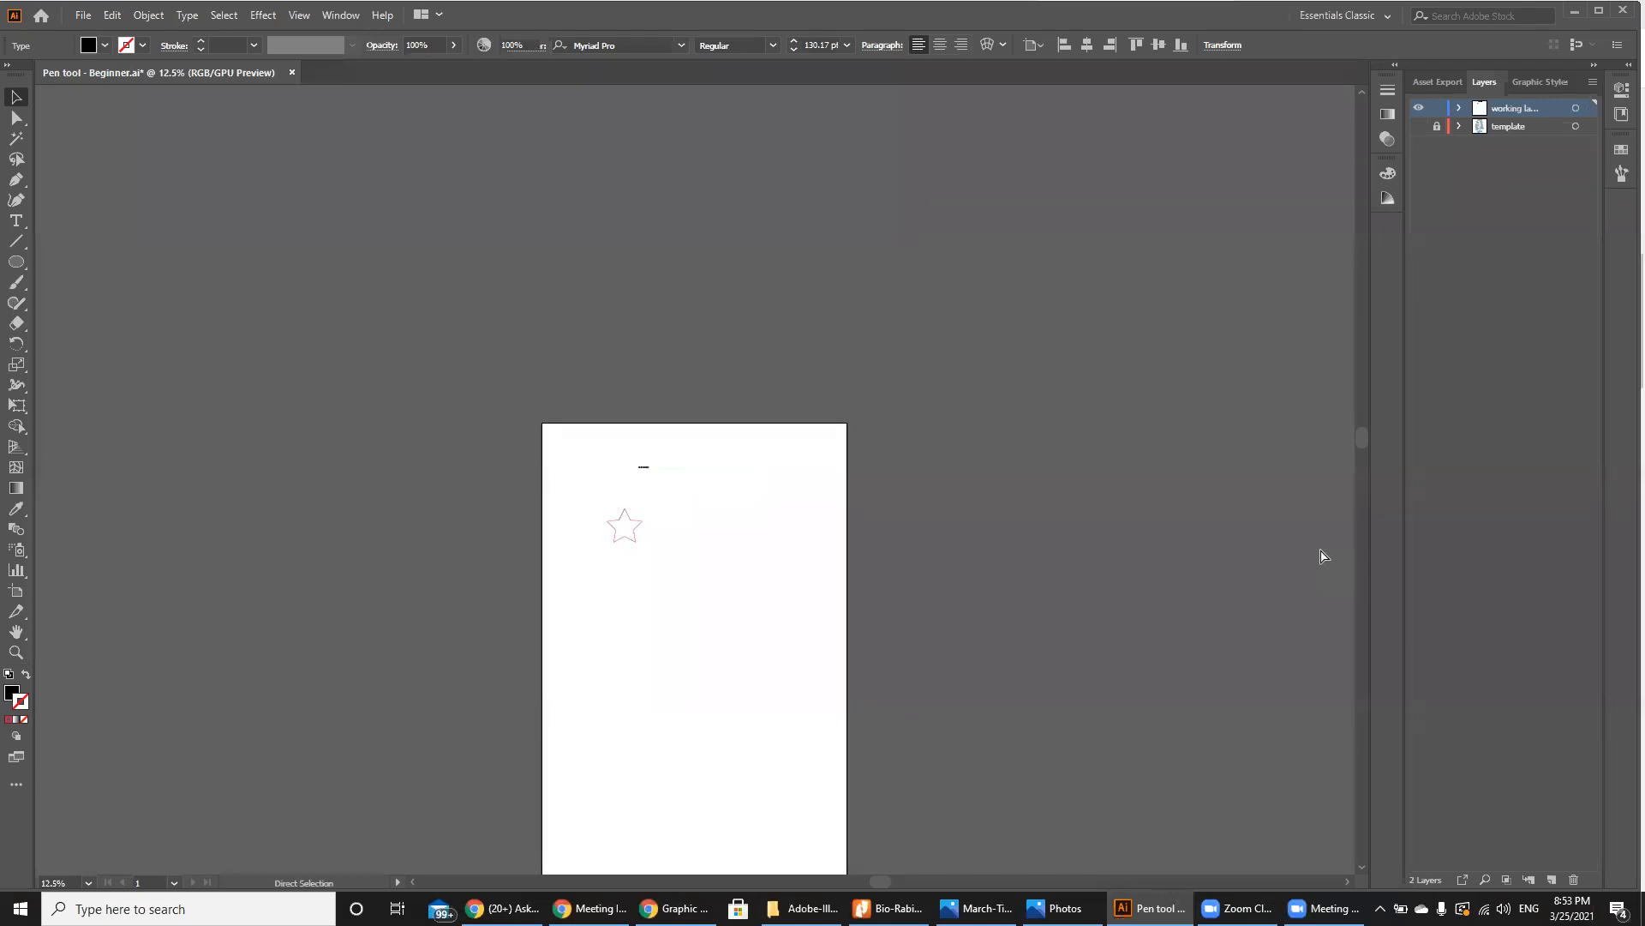
pyautogui.hotkey('ctrl', 'z')
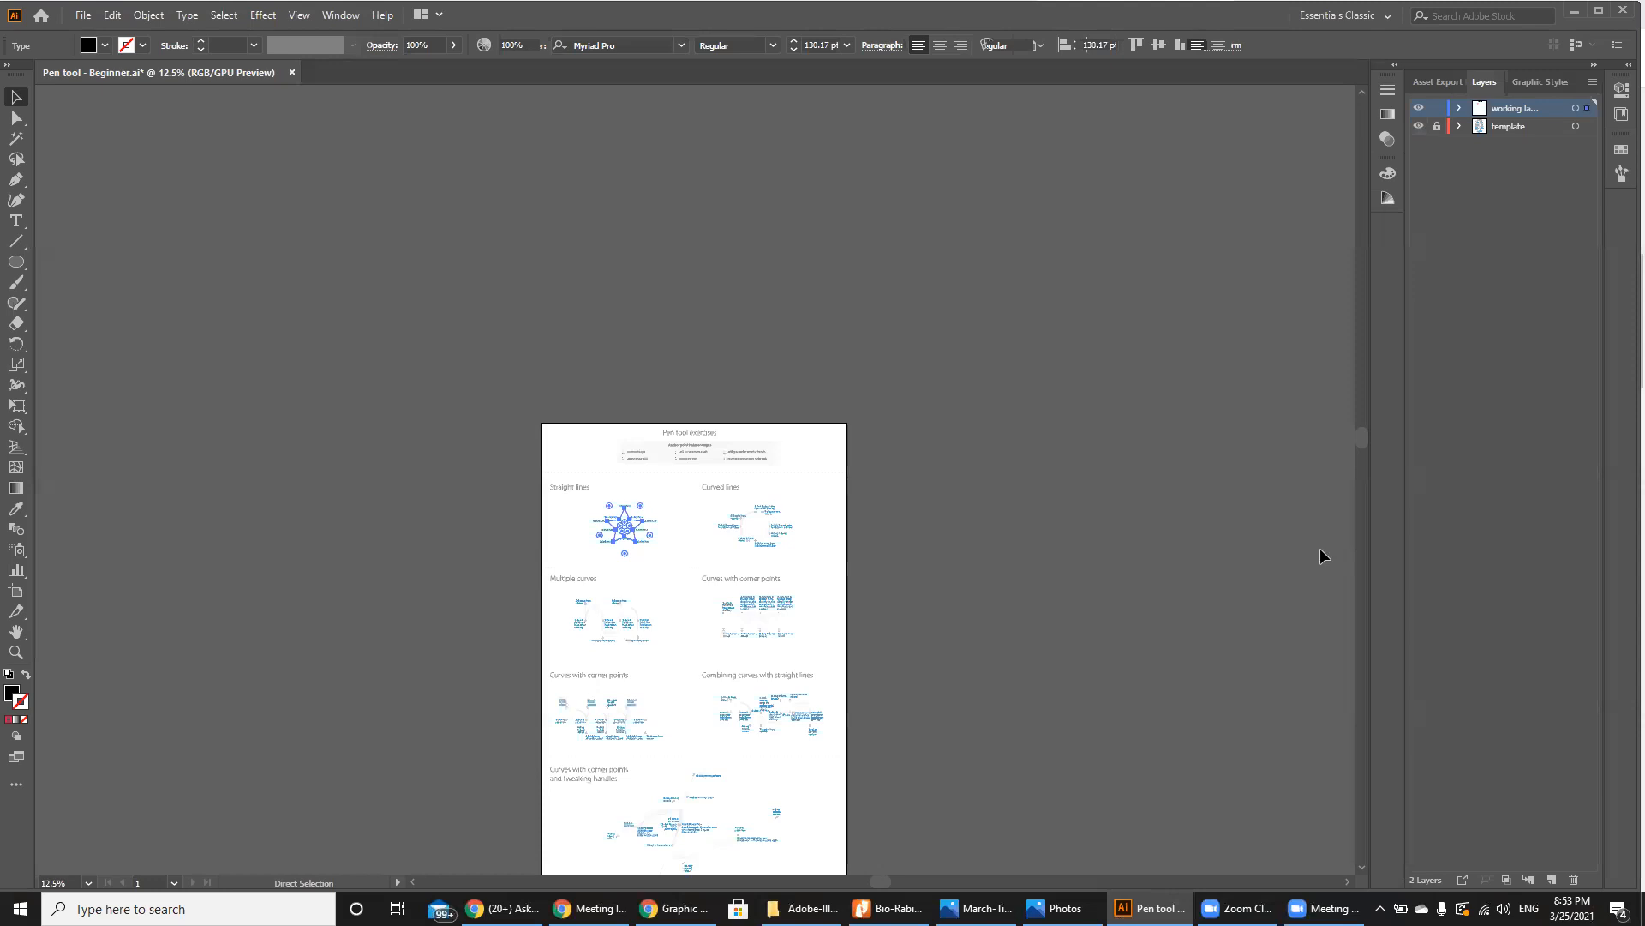
pyautogui.hotkey('ctrl', 'z')
pyautogui.hotkey('ctrl', '=')
pyautogui.hotkey('ctrl', '=')
pyautogui.hotkey('ctrl', '=')
pyautogui.hotkey('ctrl', '=')
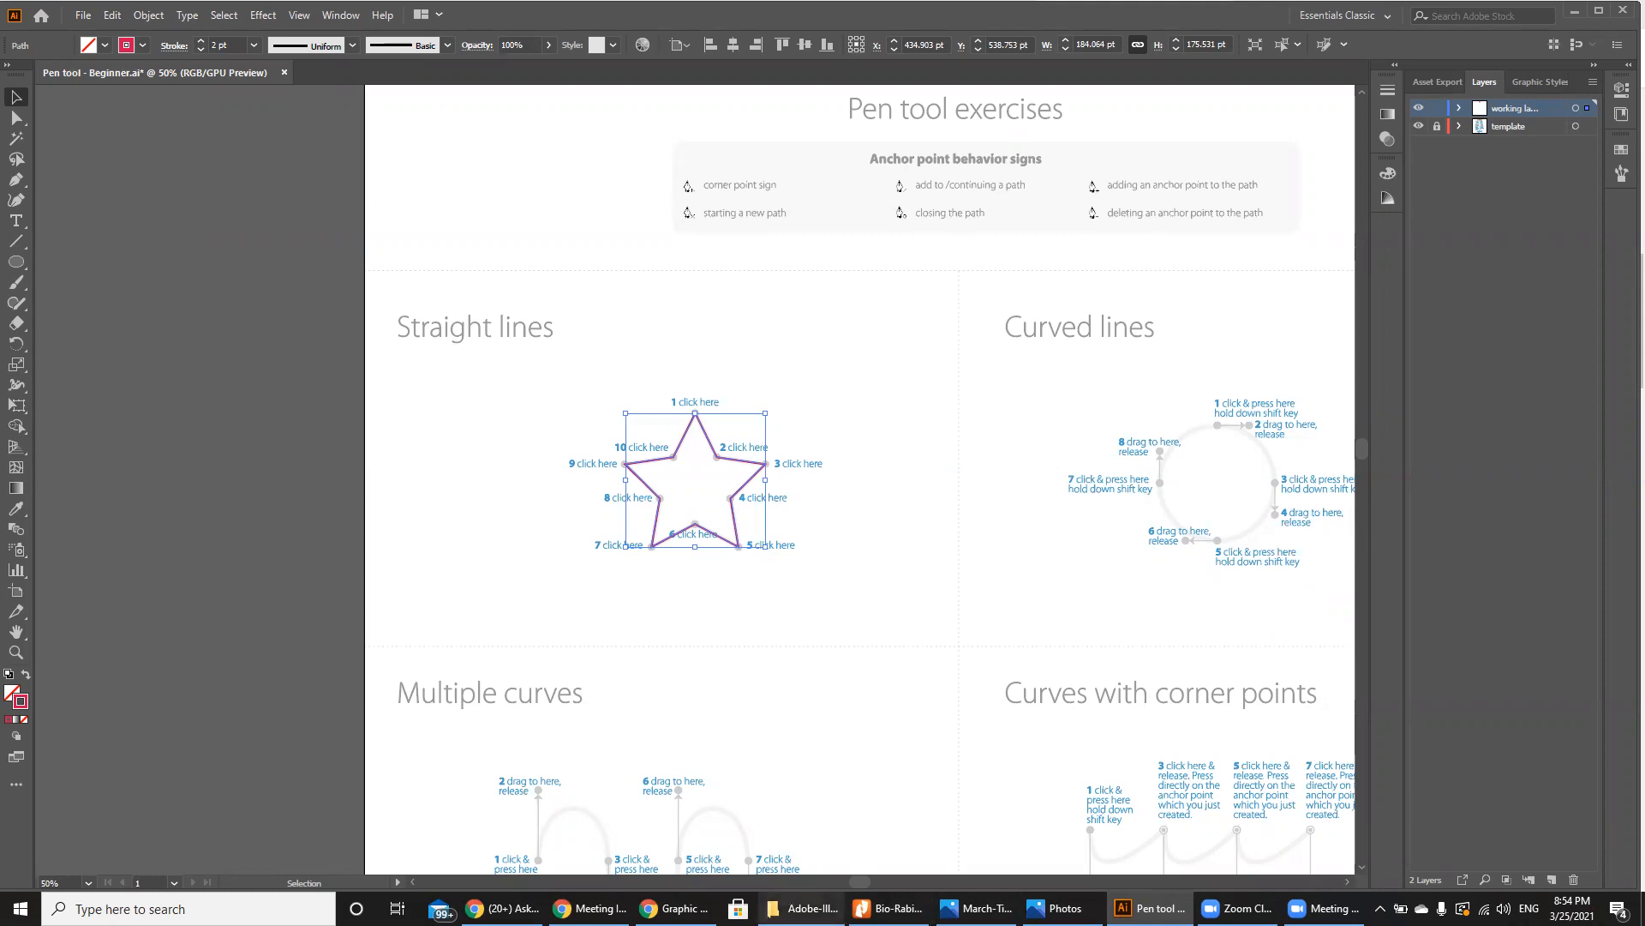
# Step: Switch to File Explorer, select the Pen tool - Beginner file in the Adobe-Illustrator folder, and return to Illustrator
pyautogui.click(803, 908)
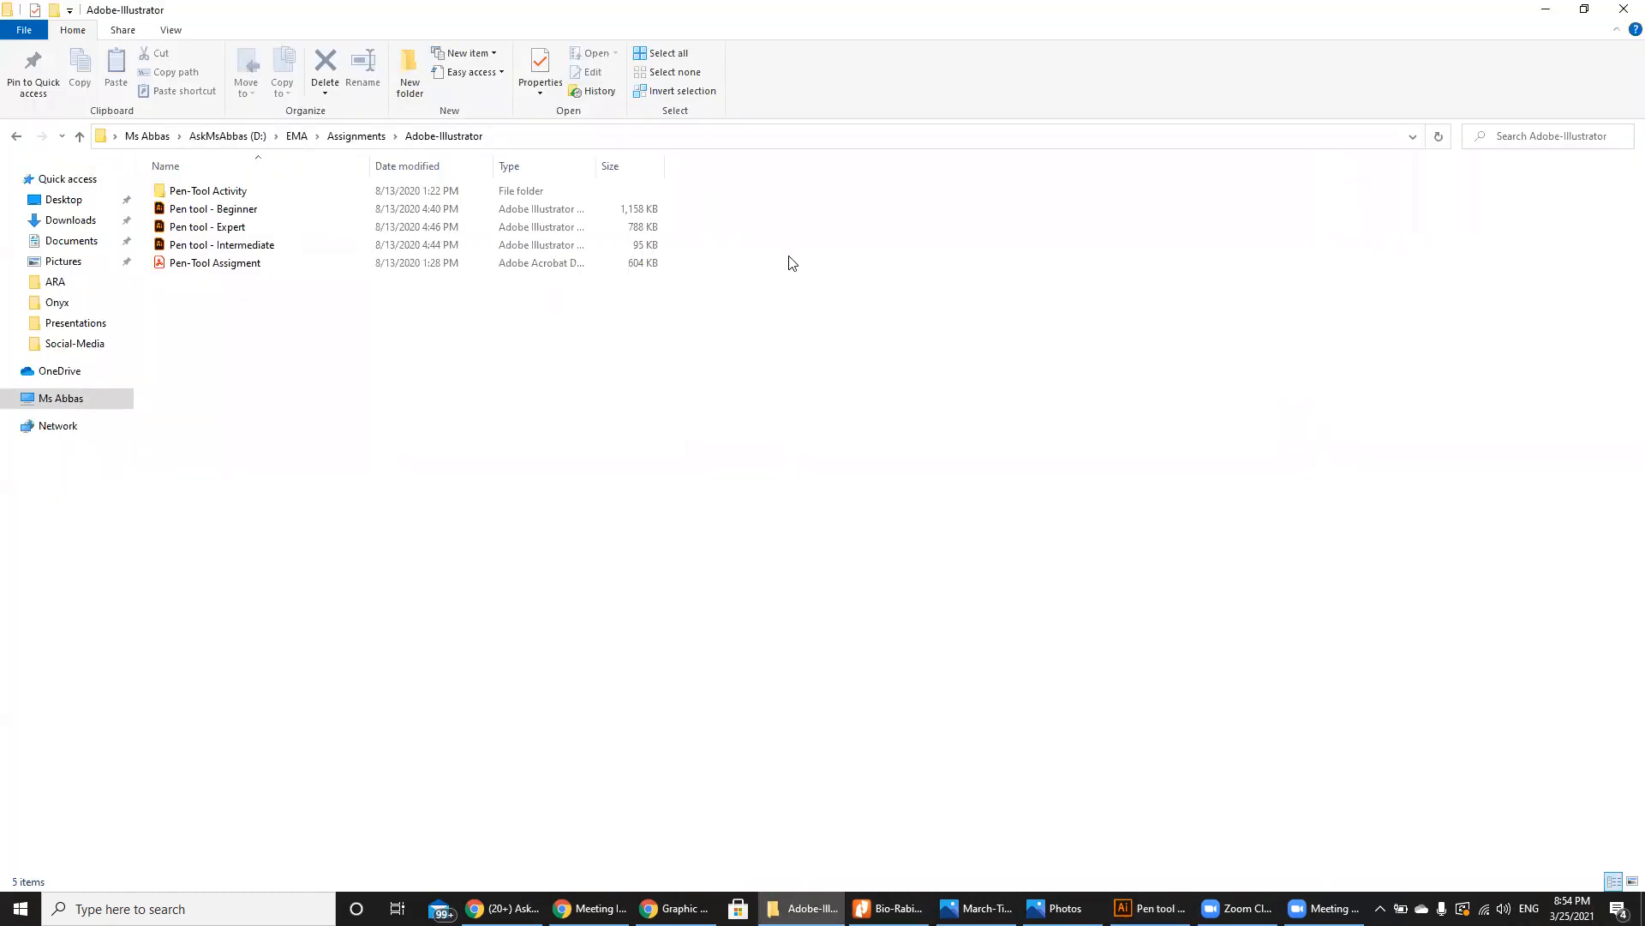
pyautogui.click(293, 210)
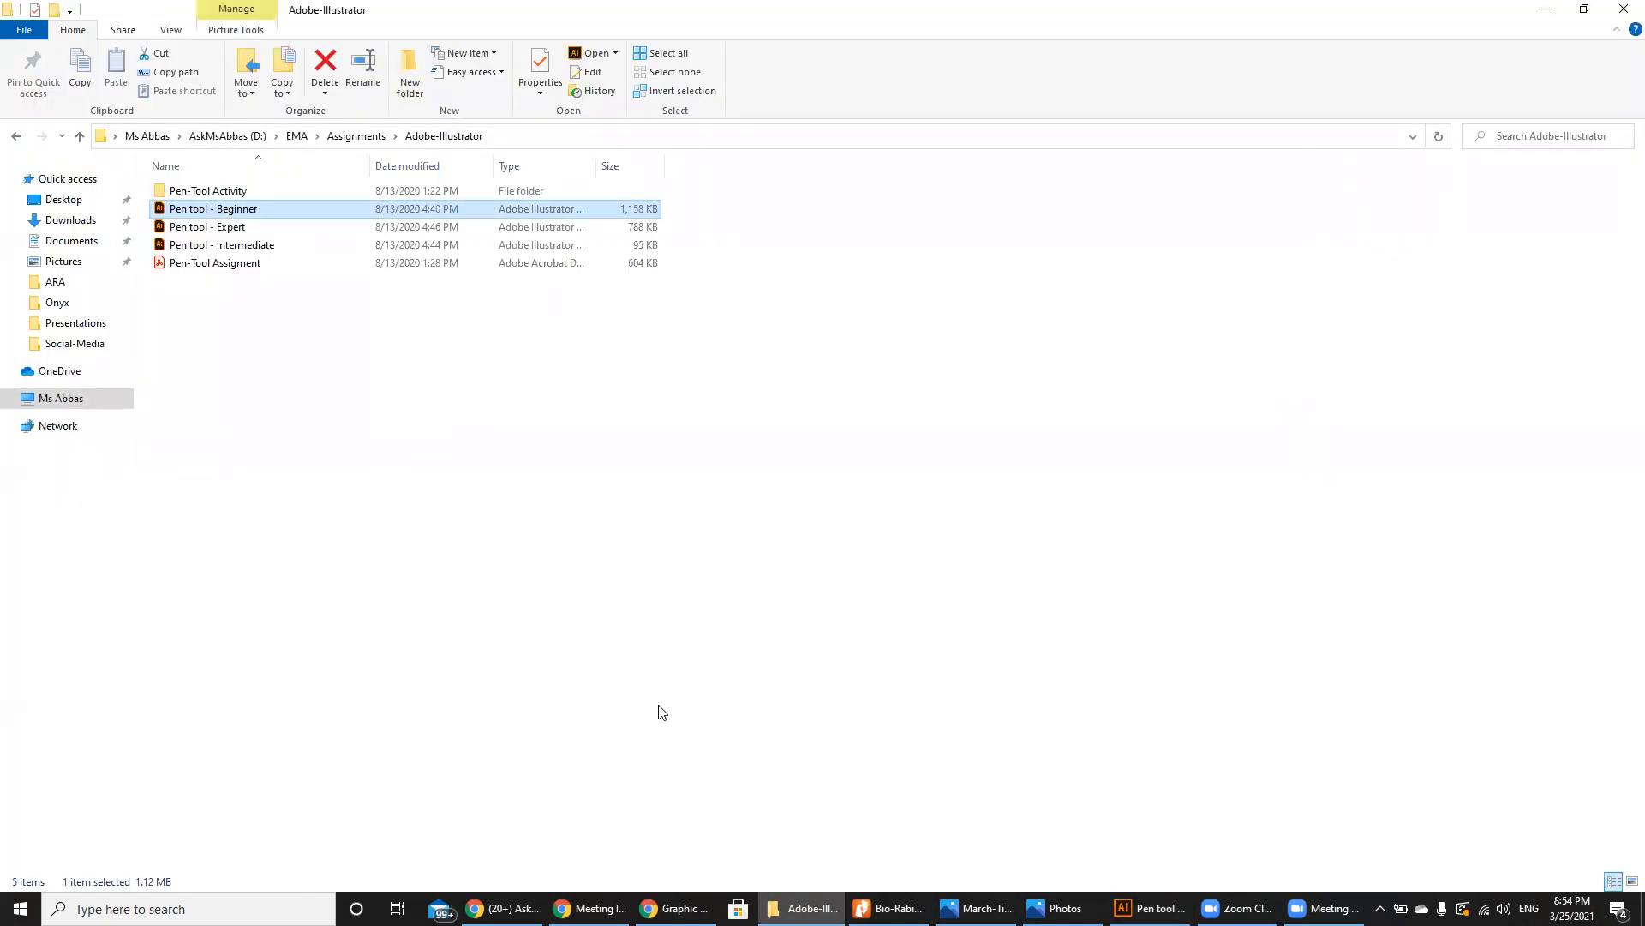
pyautogui.moveTo(1150, 909)
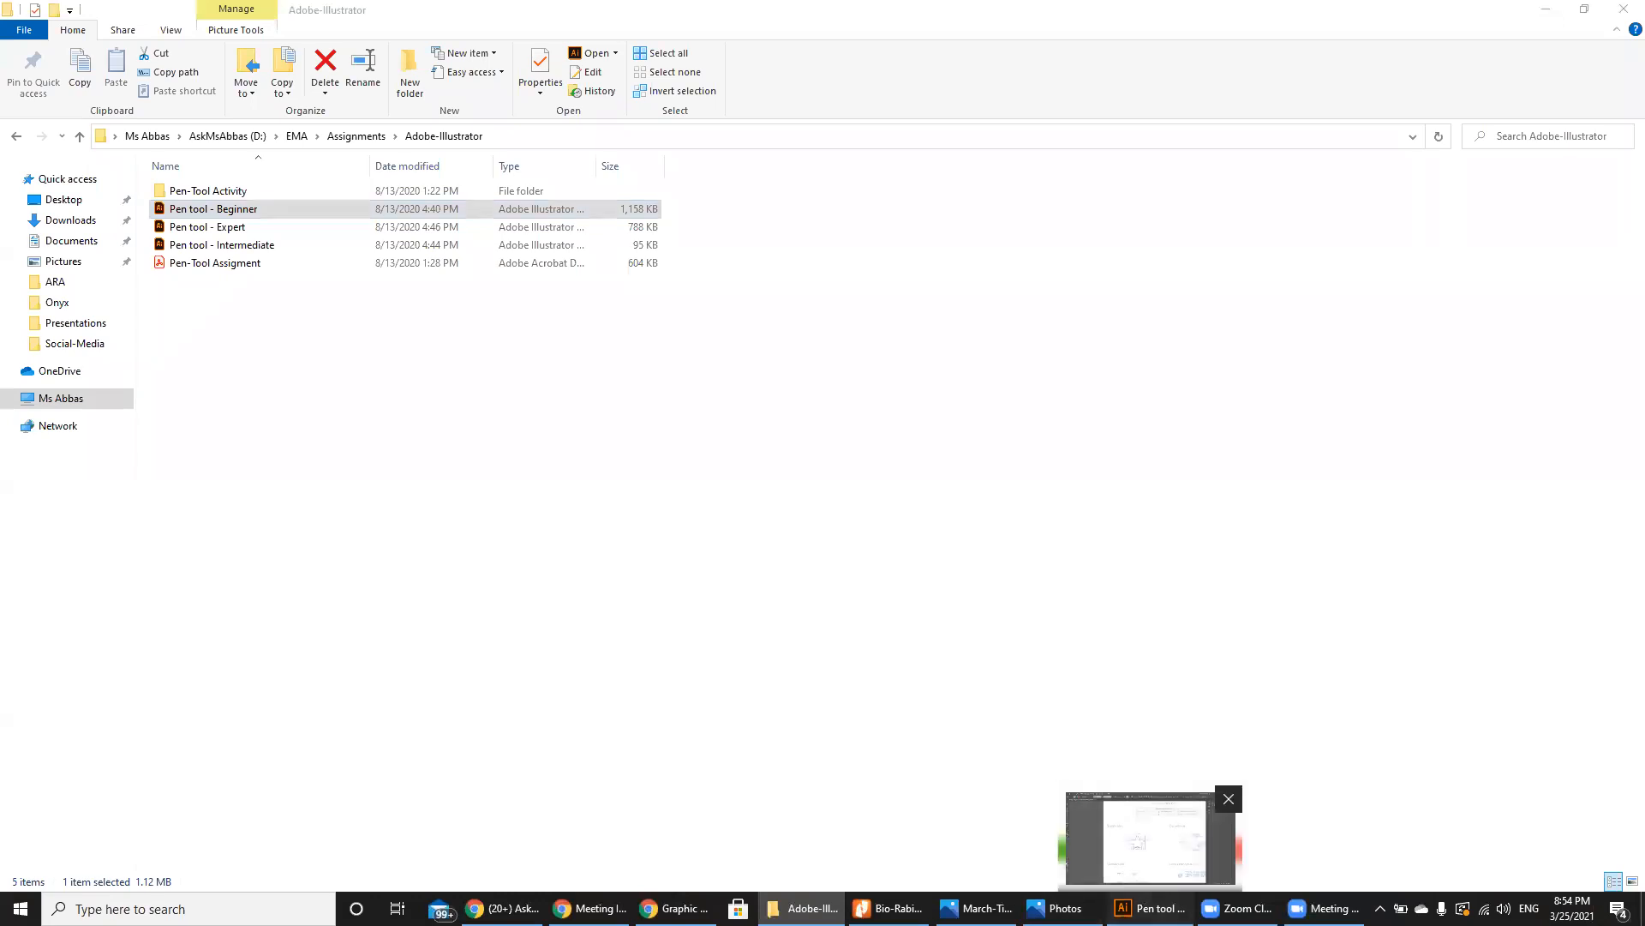
pyautogui.click(1150, 908)
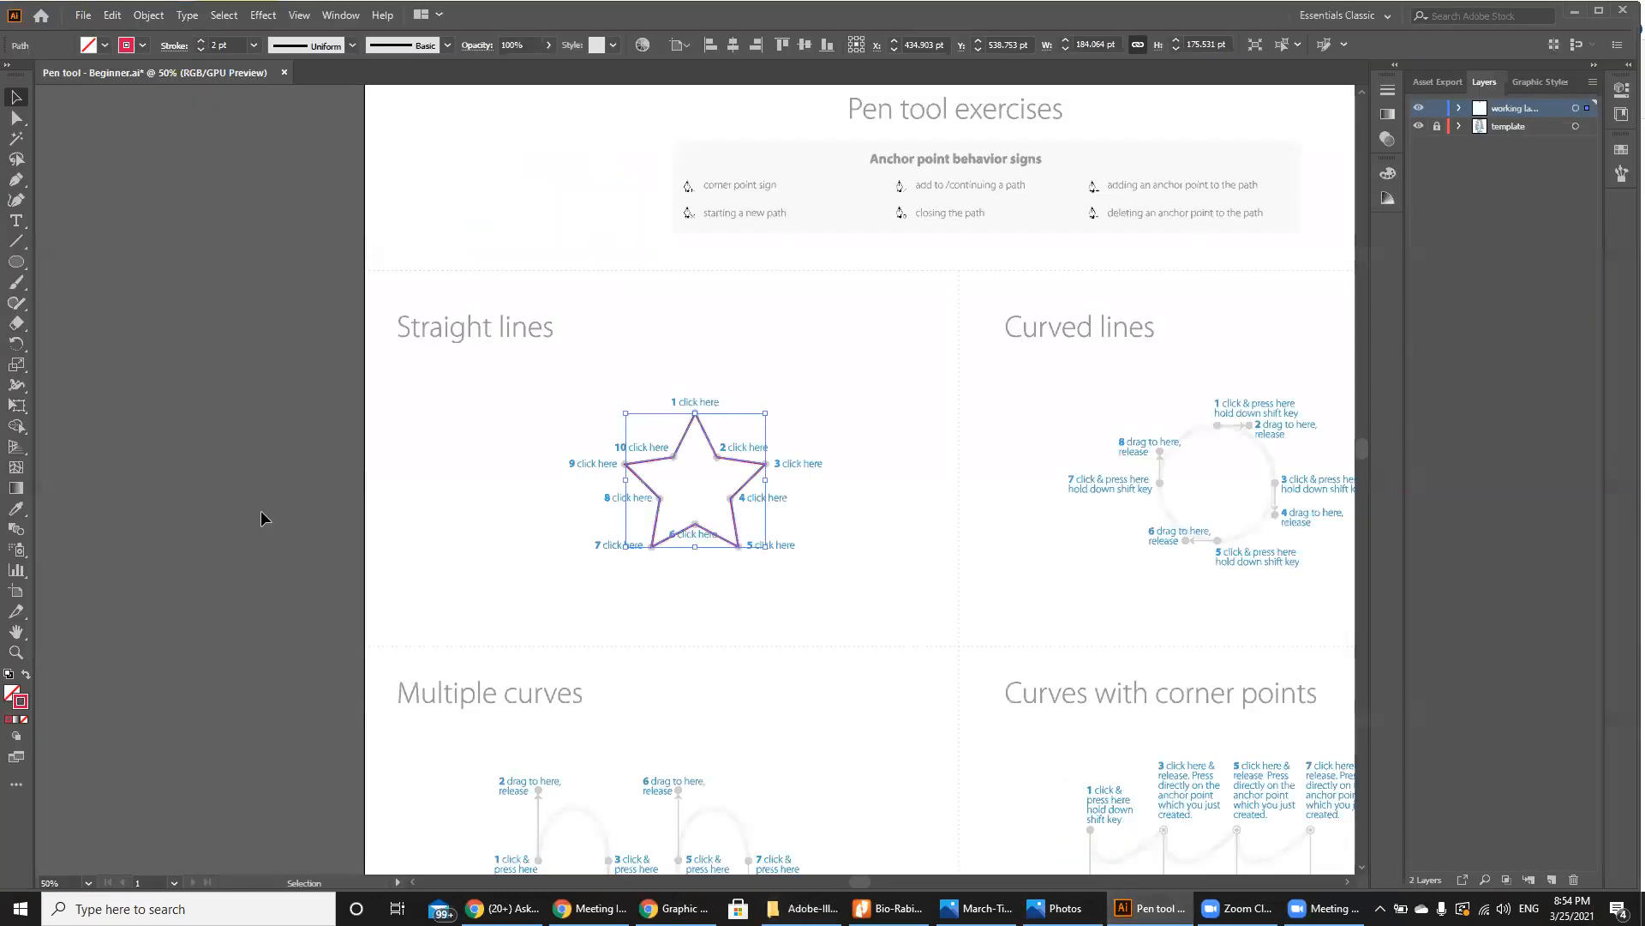
# Step: Look over the Pen tool exercises on the template page, from the straight lines to the curve exercises
pyautogui.hotkey('ctrl', '-')
pyautogui.hotkey('ctrl', '-')
pyautogui.hotkey('ctrl', '-')
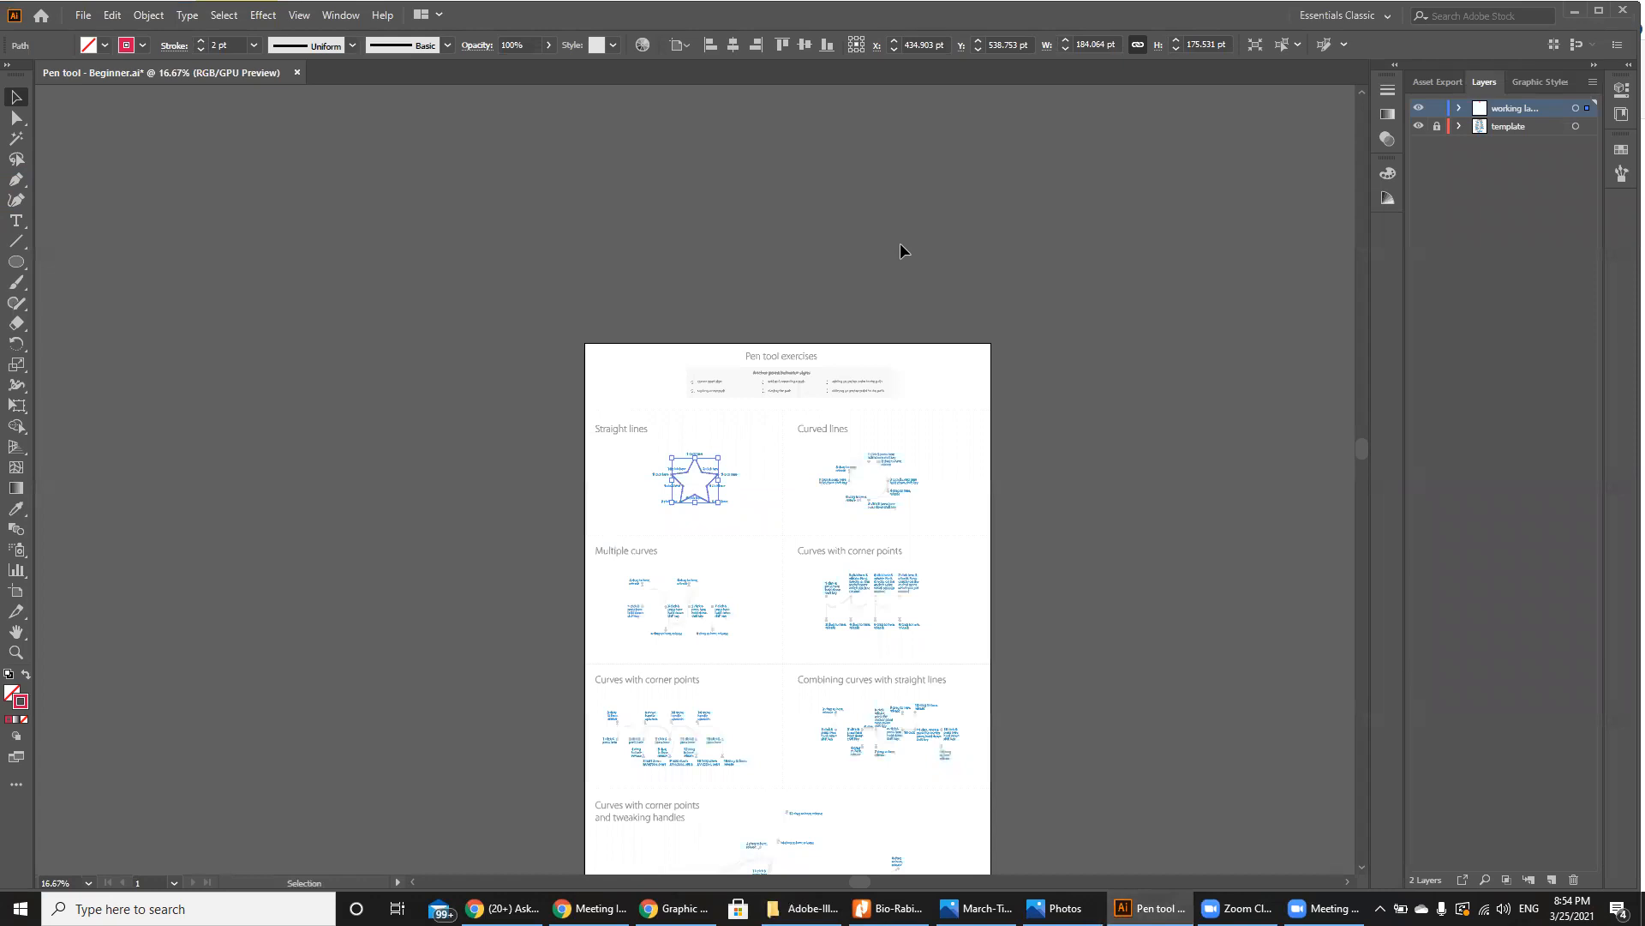
pyautogui.hotkey('ctrl', '+')
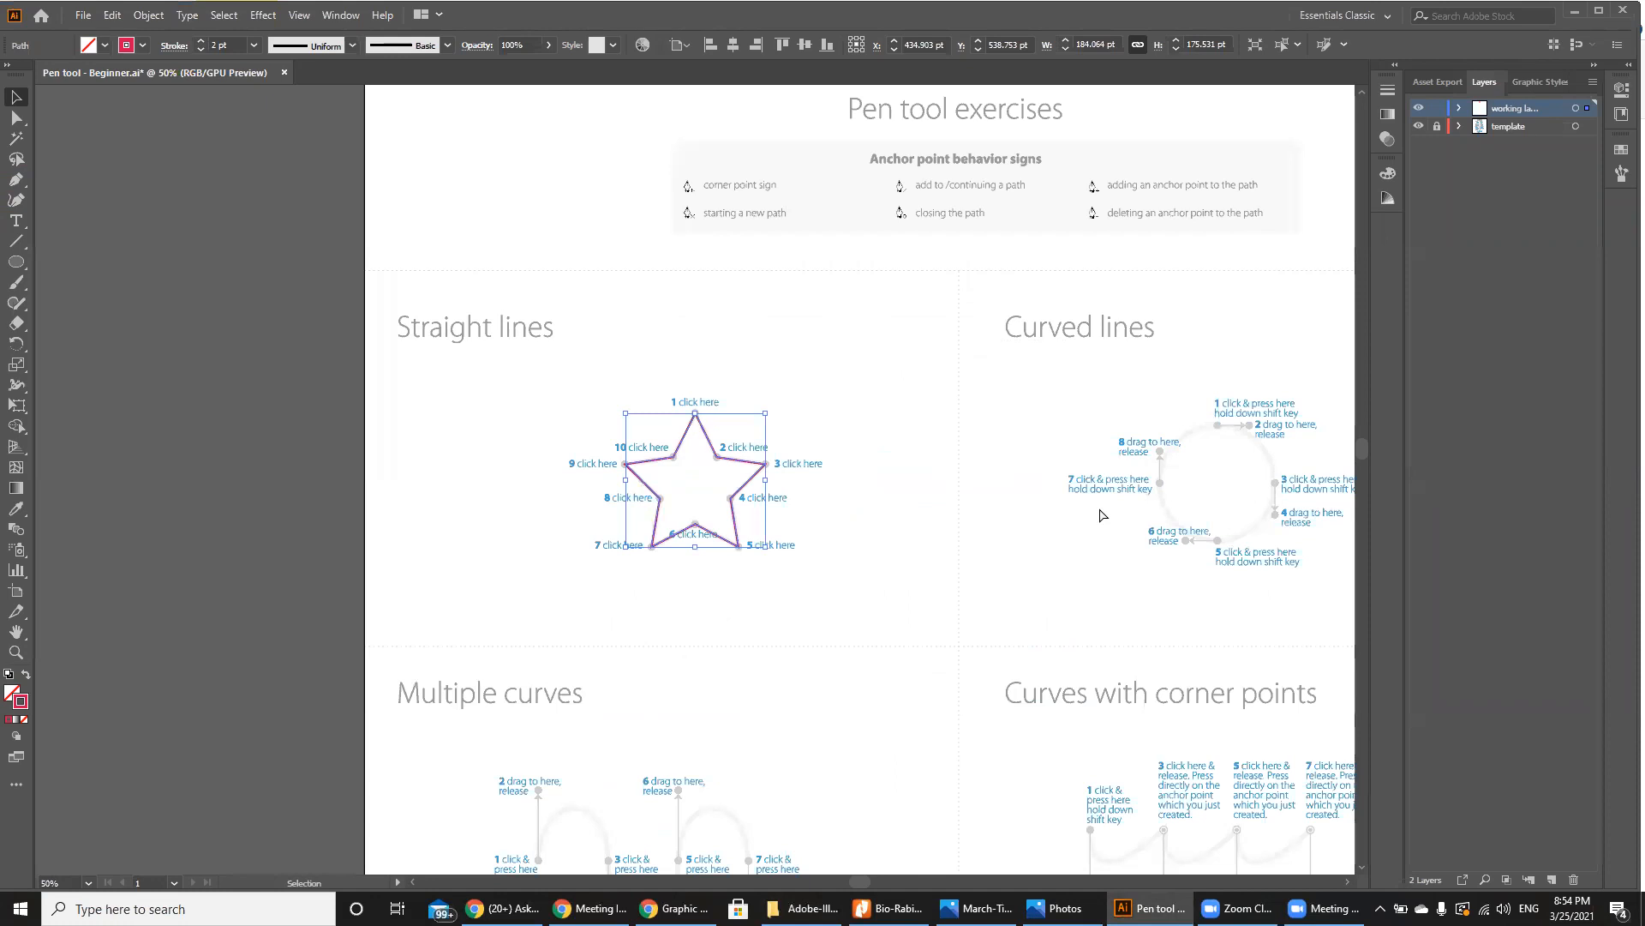
pyautogui.hotkey('ctrl', '-')
pyautogui.hotkey('ctrl', '-')
pyautogui.moveTo(1358, 450); pyautogui.dragTo(1357, 465)
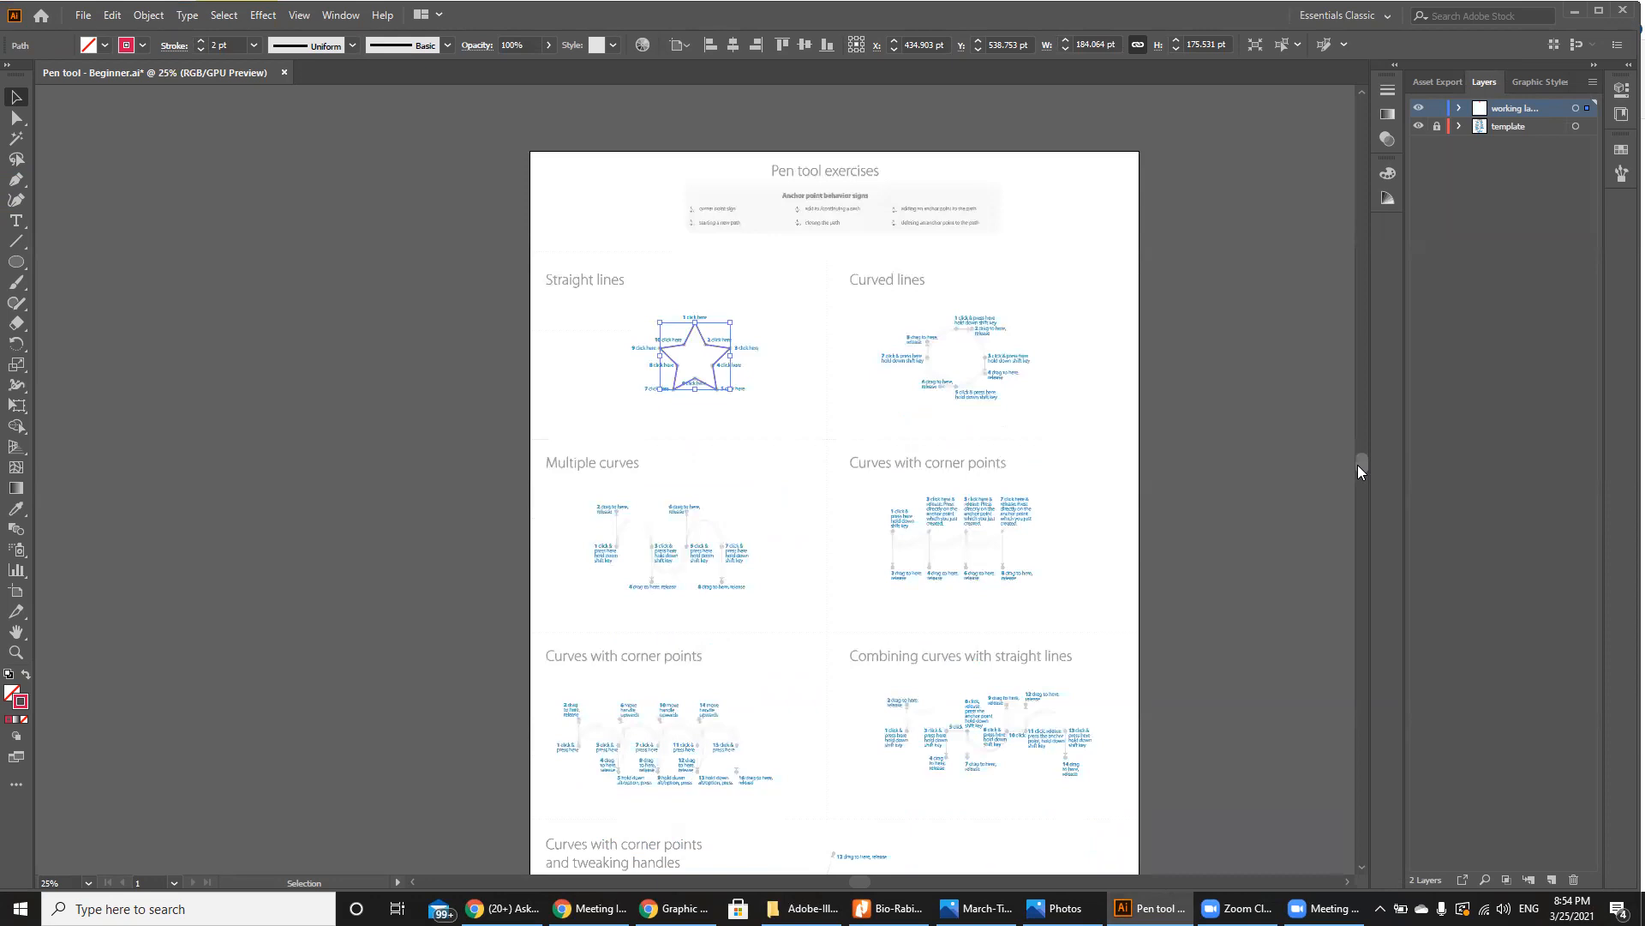